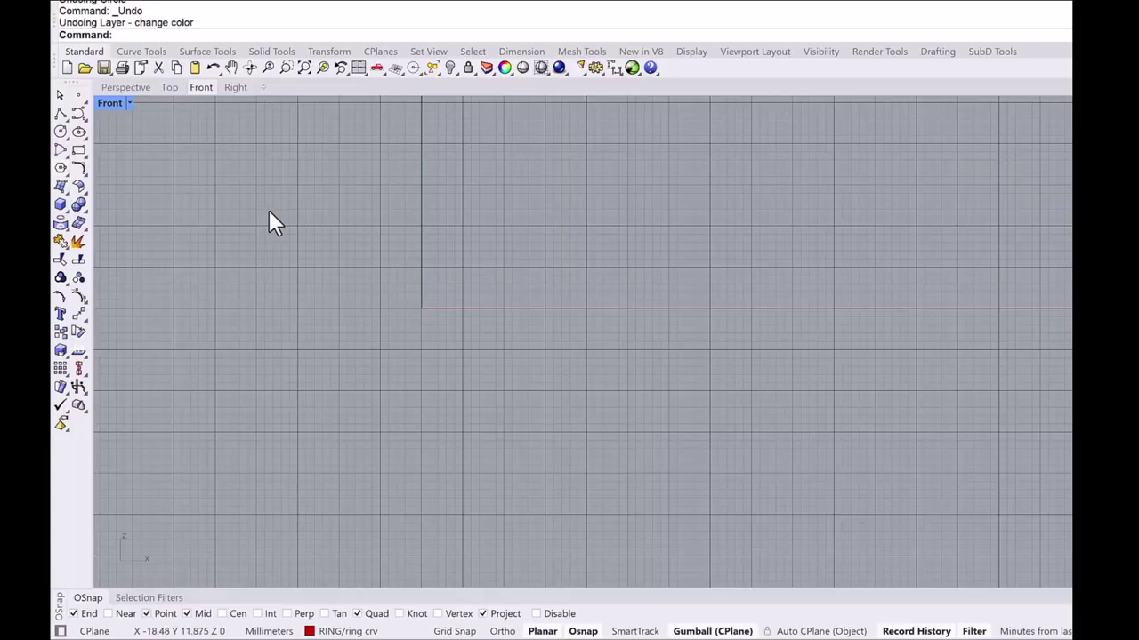
Draw a circle of 17.35 mm diameter centred on the origin in the Front view.
click(59, 133)
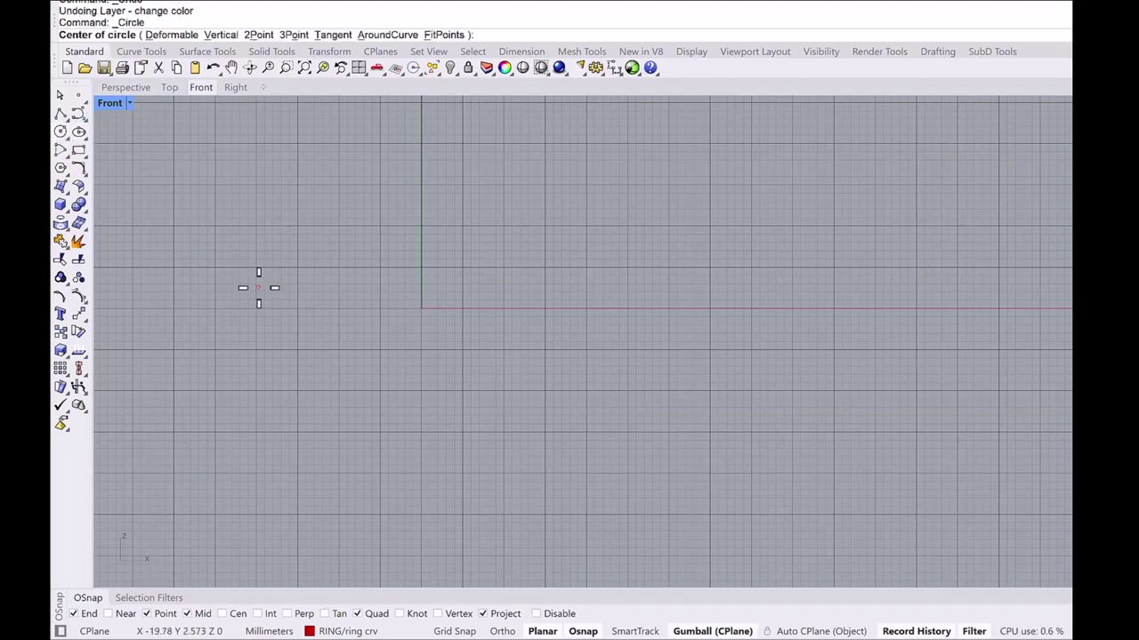
text(0)
key(Return)
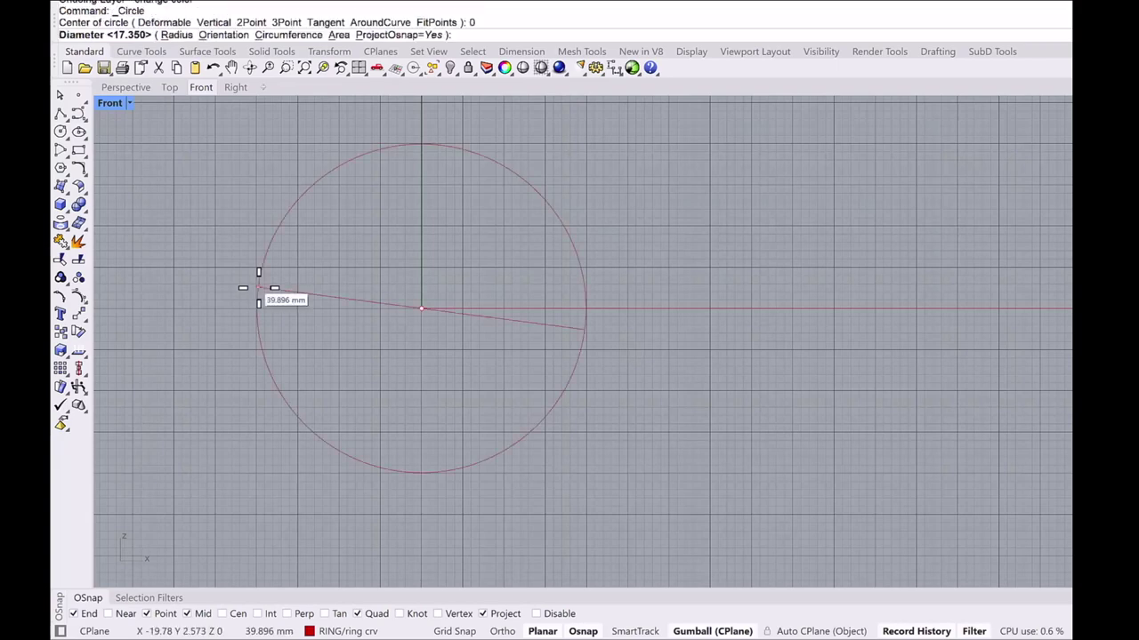
text(17.35)
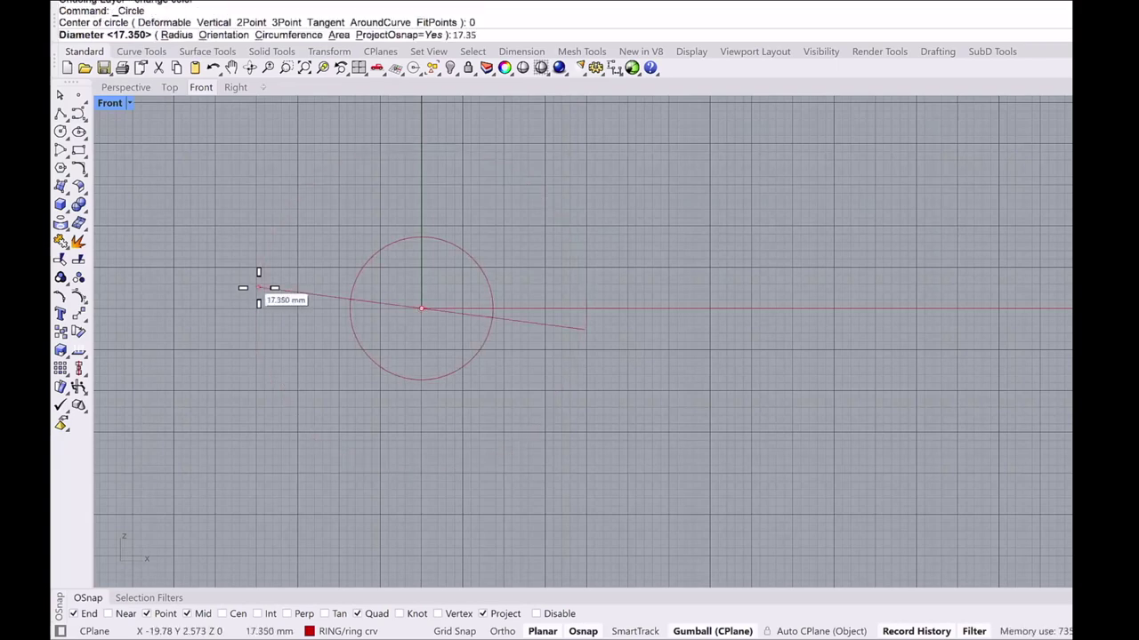
key(Return)
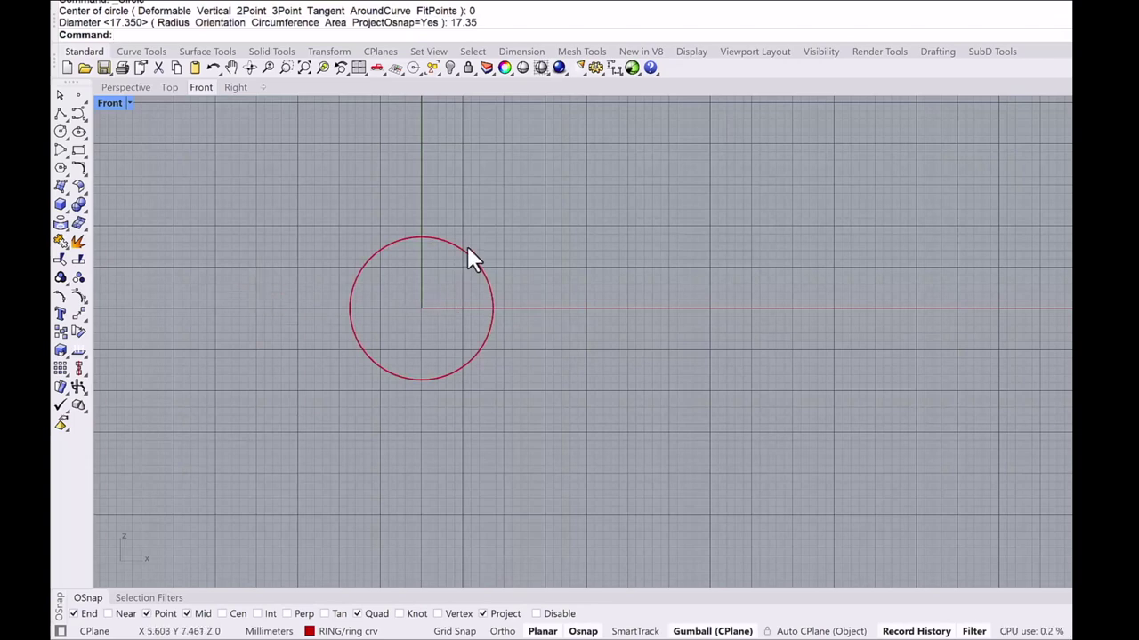
Draw a vertical line 1.4 mm long upward from the circle's top quadrant point.
click(64, 117)
click(58, 142)
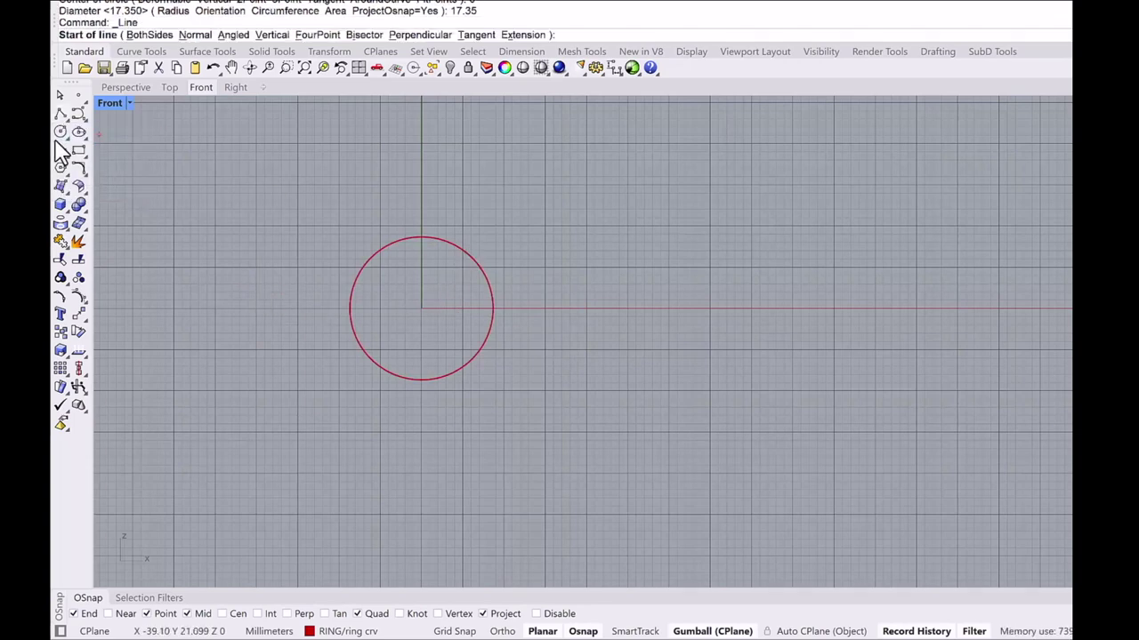
click(422, 236)
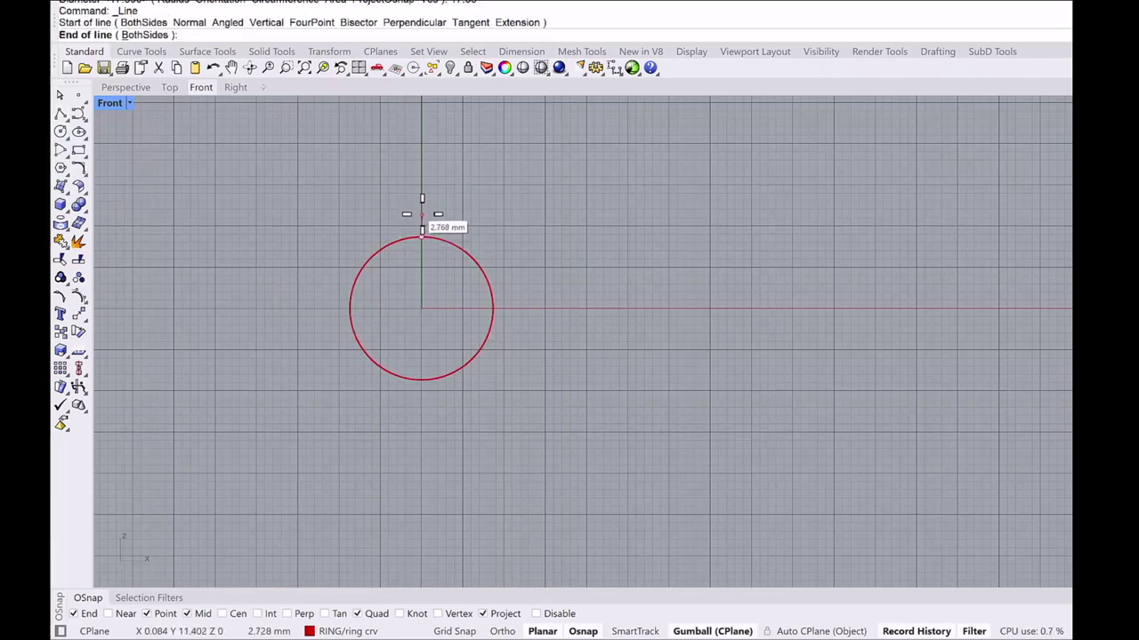
text(1.4)
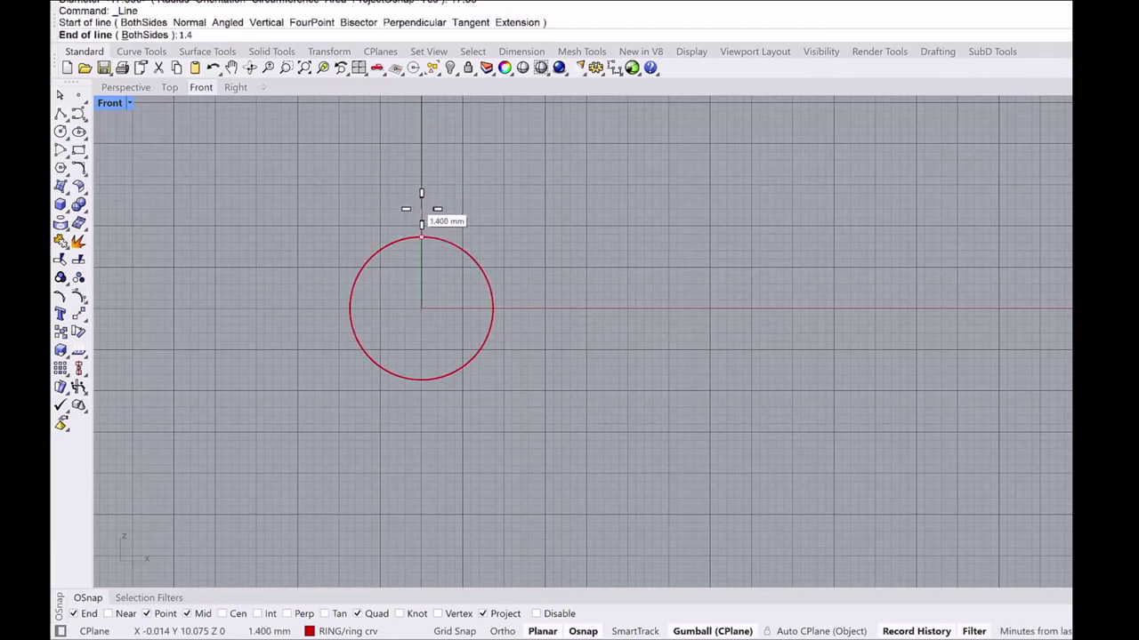
key(Return)
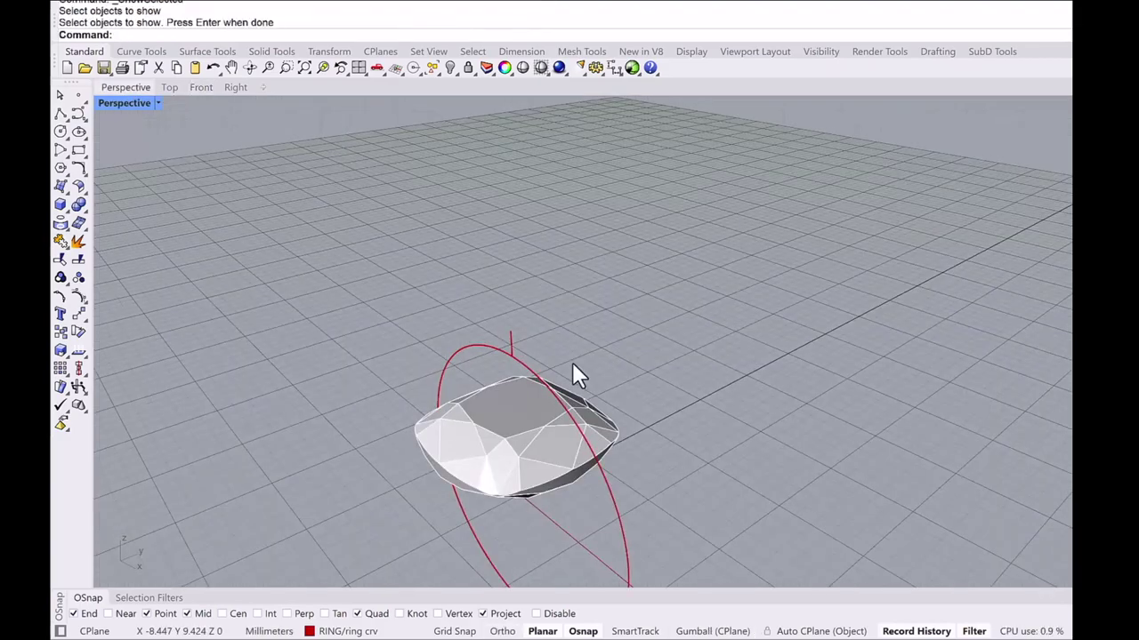
Move the gem from the origin to the upper end of the short vertical line, with Project snapping disabled.
shift+right_drag(572, 363, 571, 263)
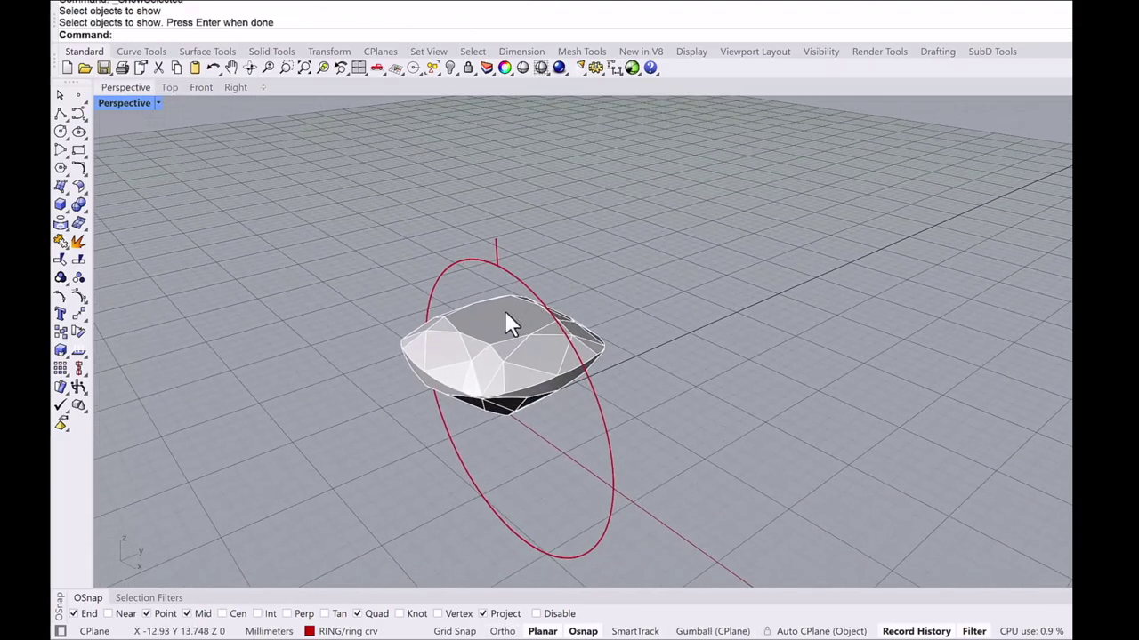
right_drag(496, 343, 501, 338)
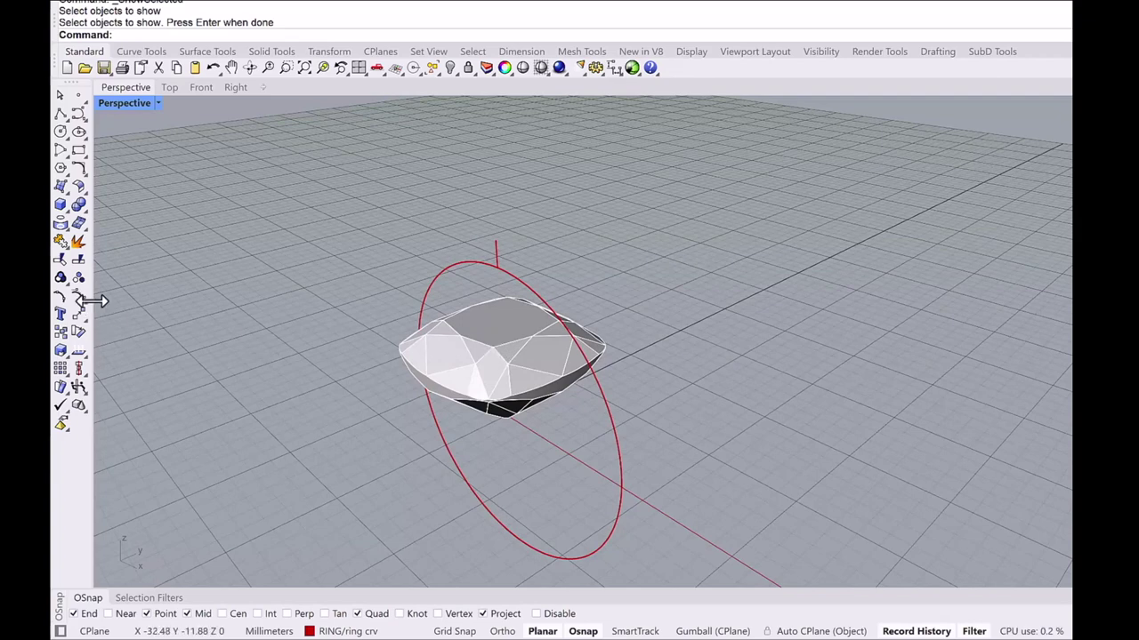
click(78, 331)
click(488, 373)
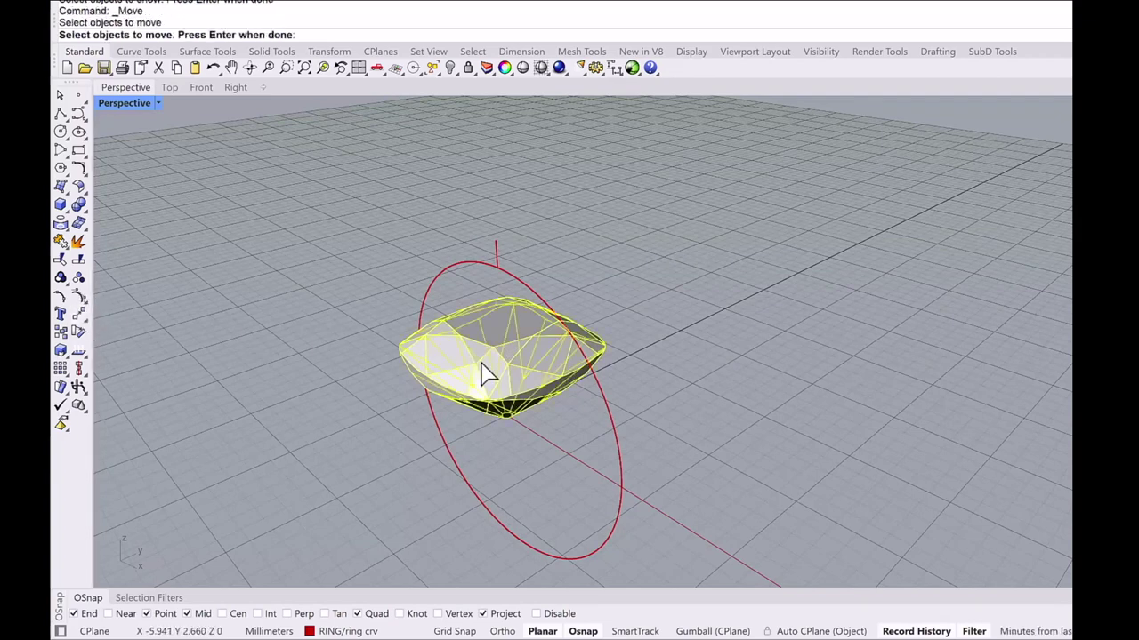
key(Return)
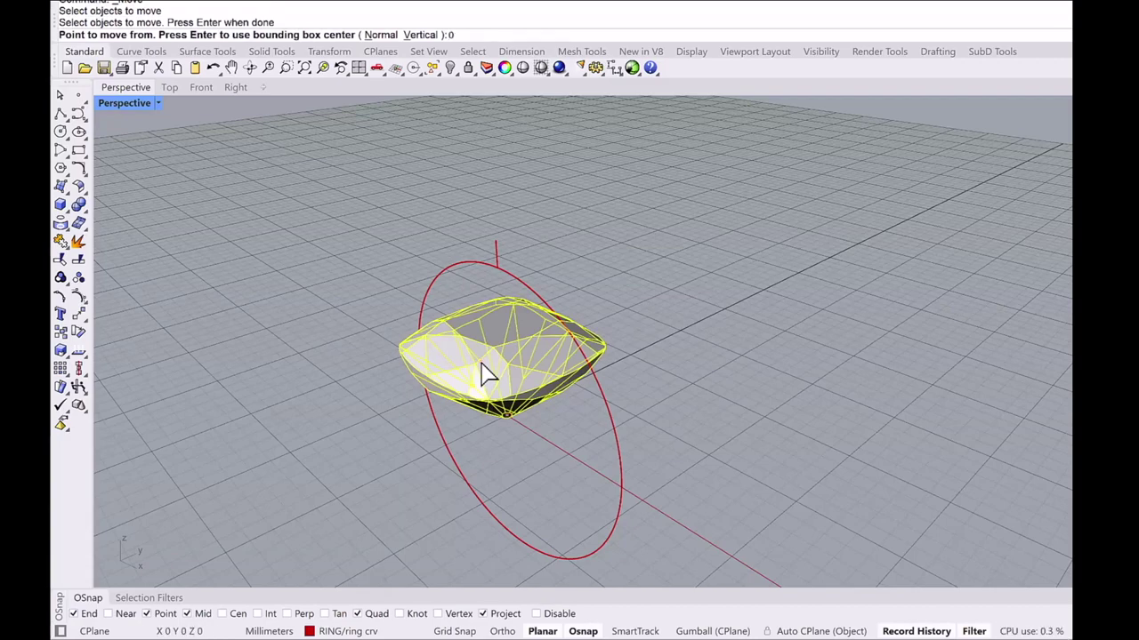
click(485, 374)
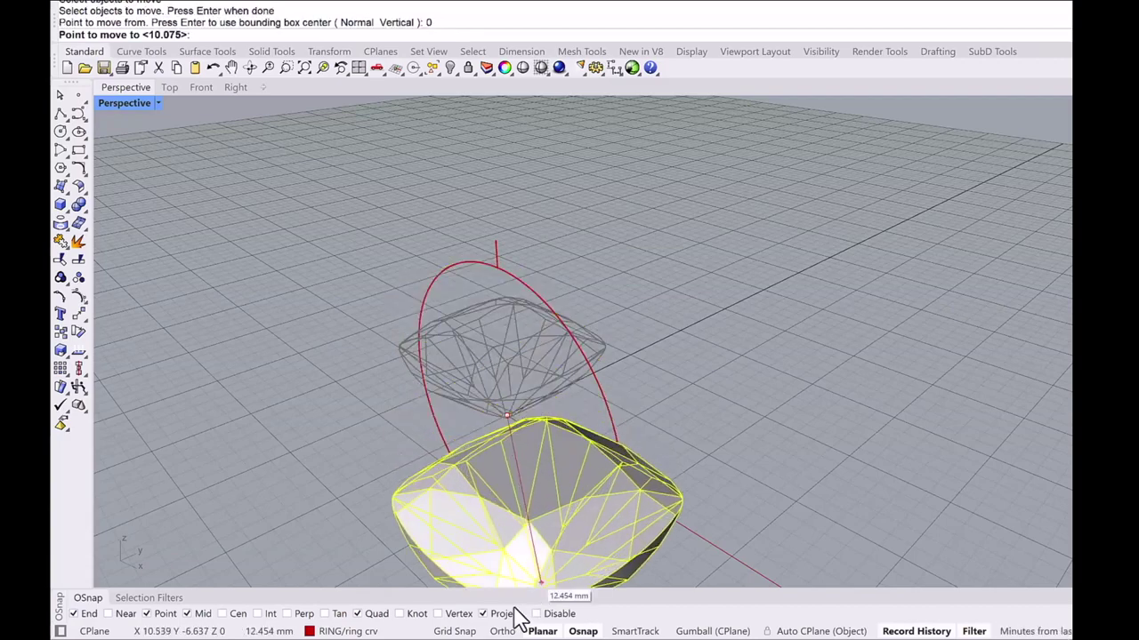
click(484, 614)
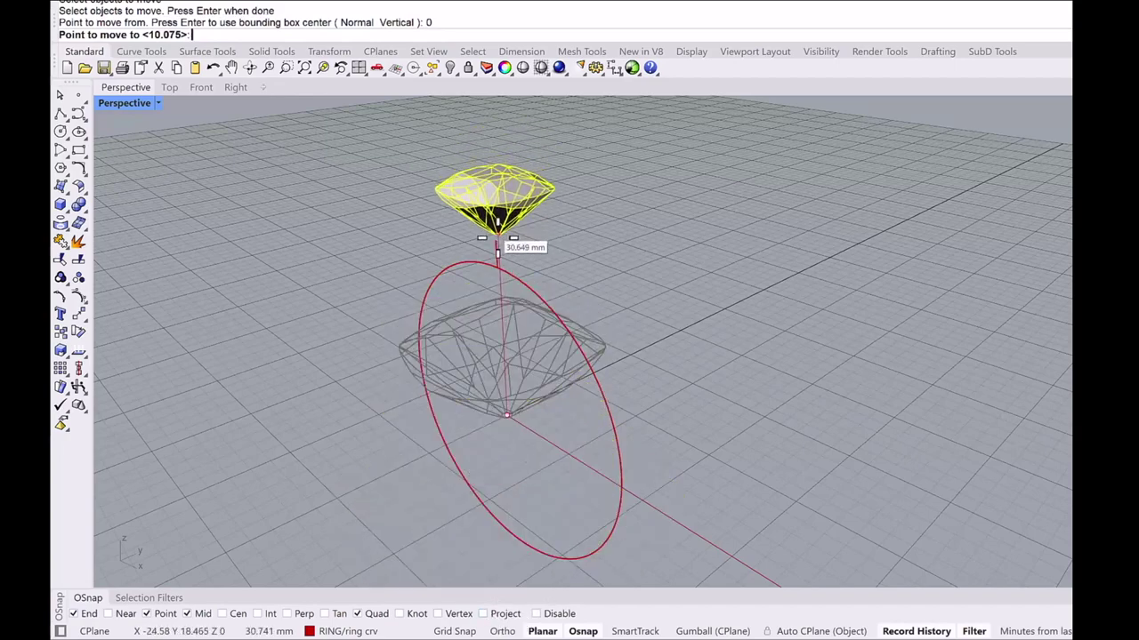
click(496, 240)
right_drag(496, 238, 561, 241)
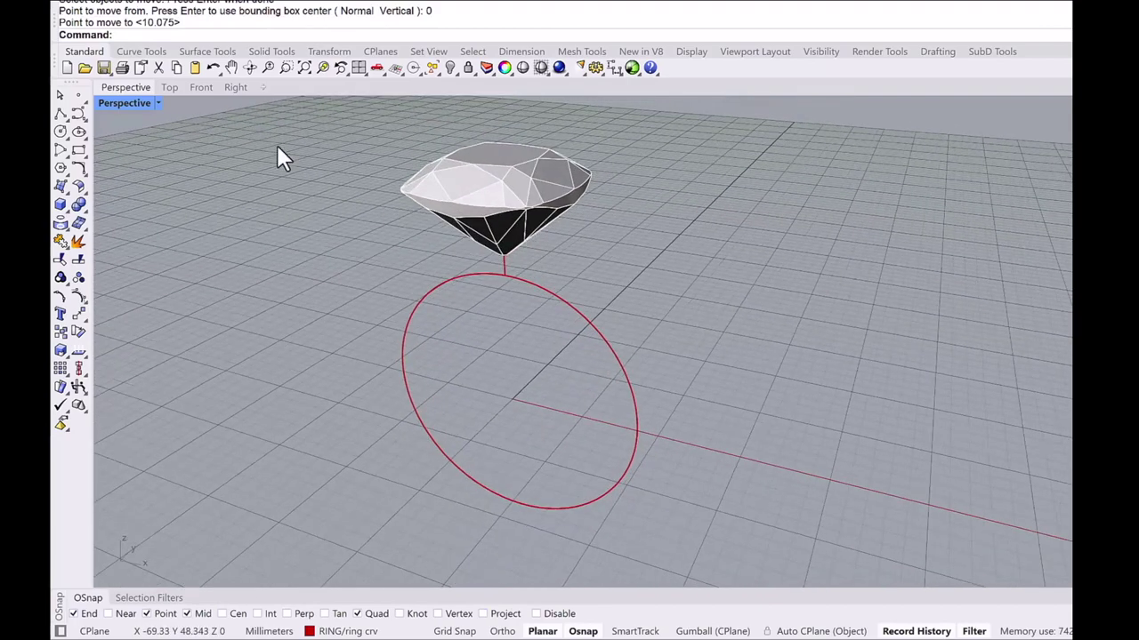
In the Front view with Project snapping on, draw a horizontal line from the girdle line's midpoint, extending about 6.1 mm to both sides.
click(200, 87)
scroll(450, 215, up, 5)
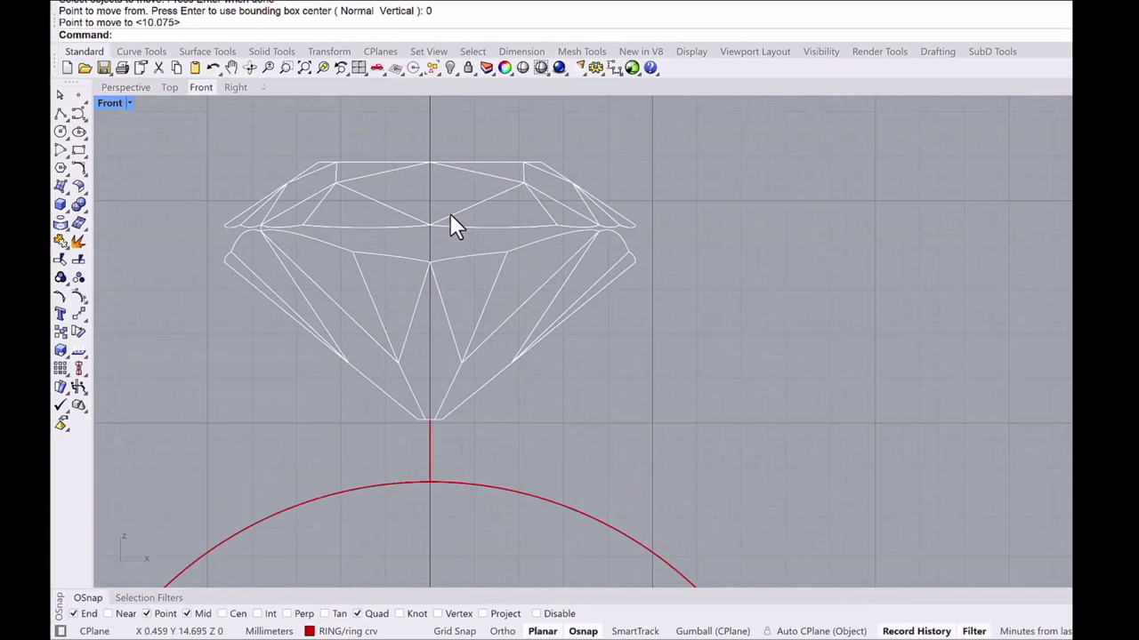
click(985, 0)
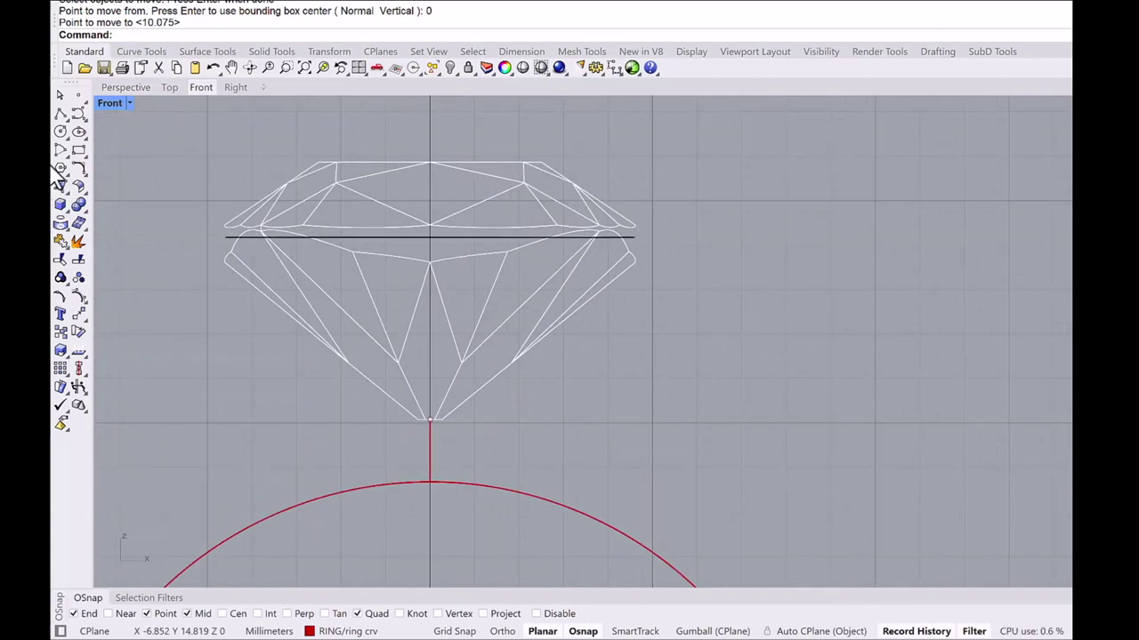
click(63, 117)
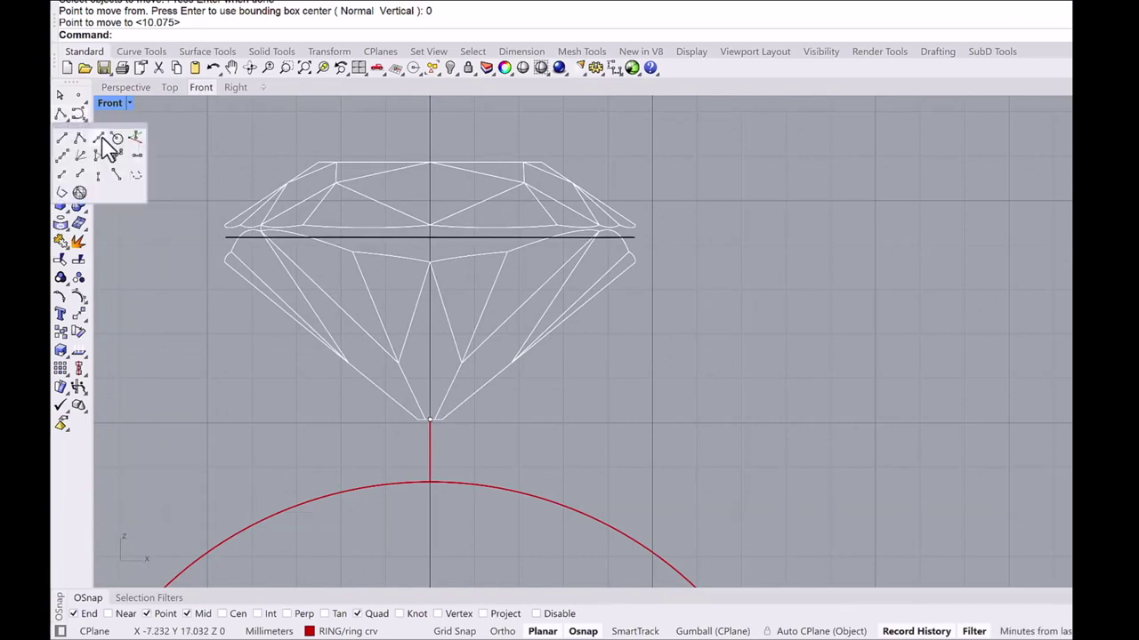
click(100, 143)
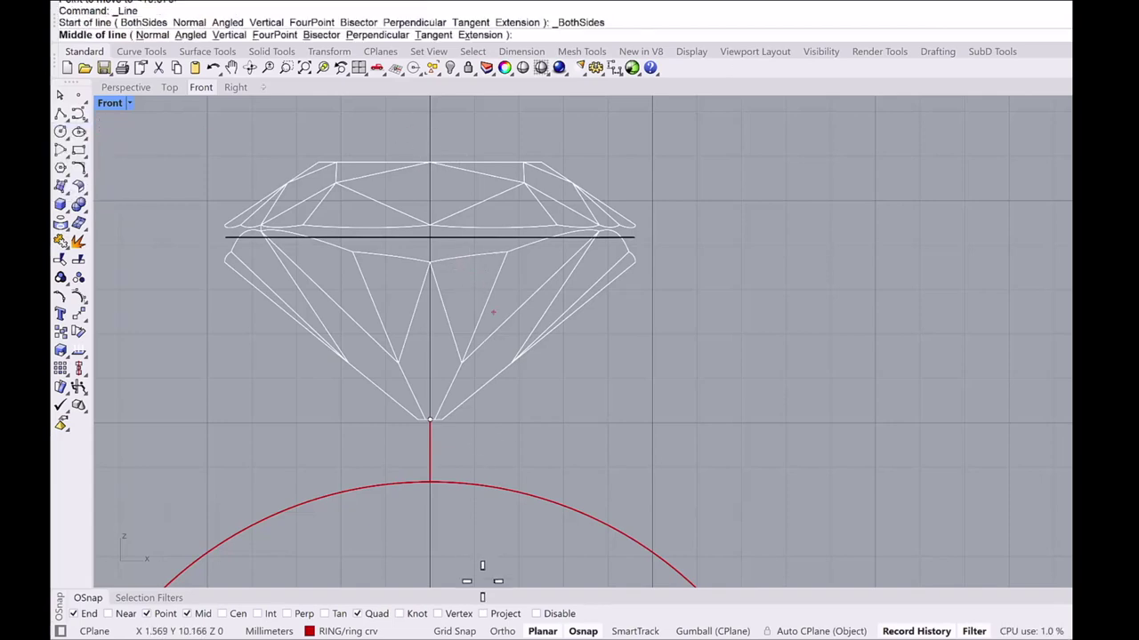
click(483, 613)
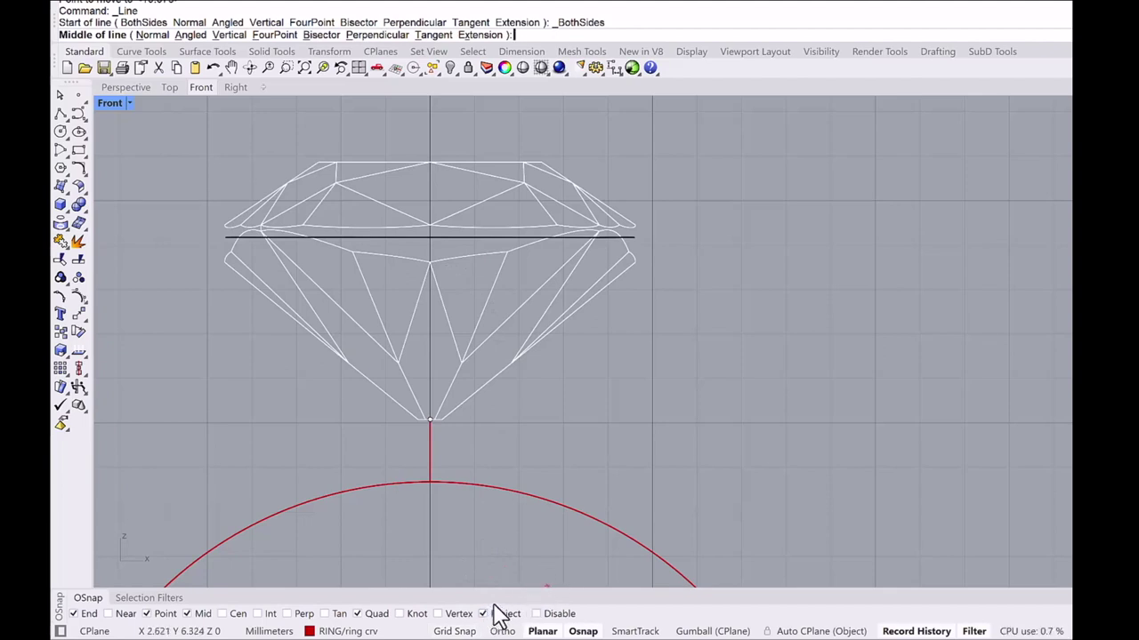
click(430, 237)
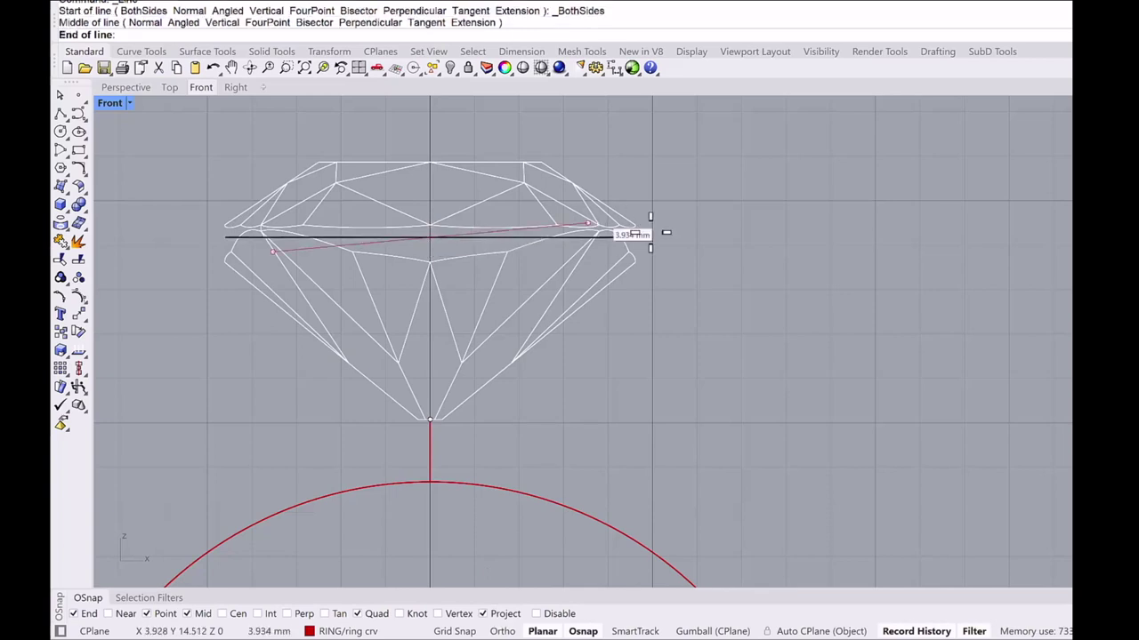
key(shift)
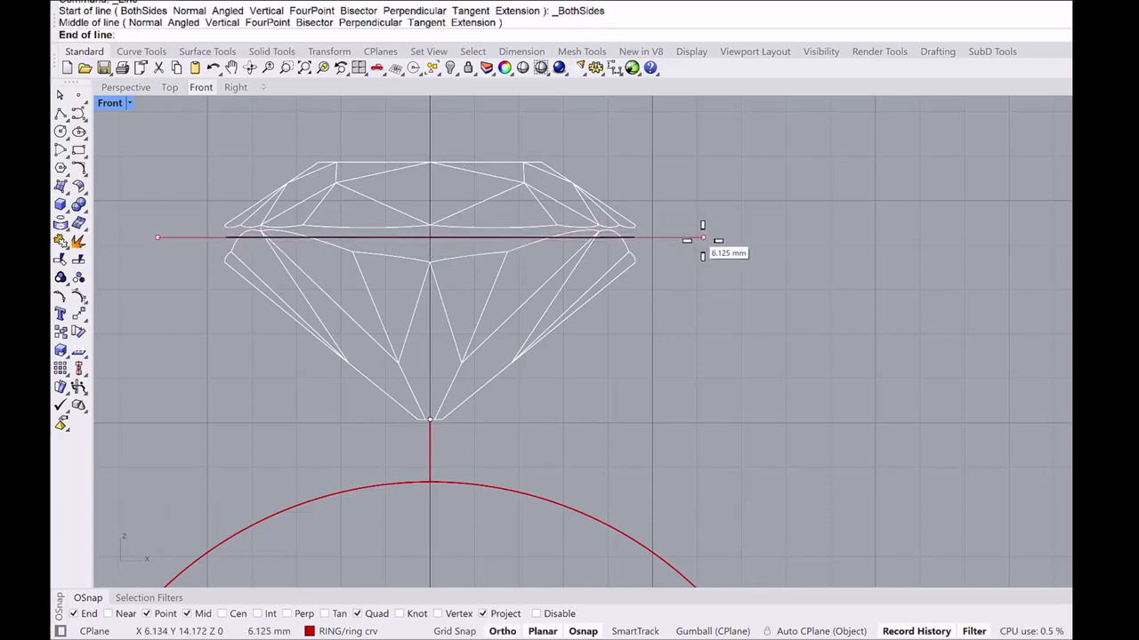
click(701, 237)
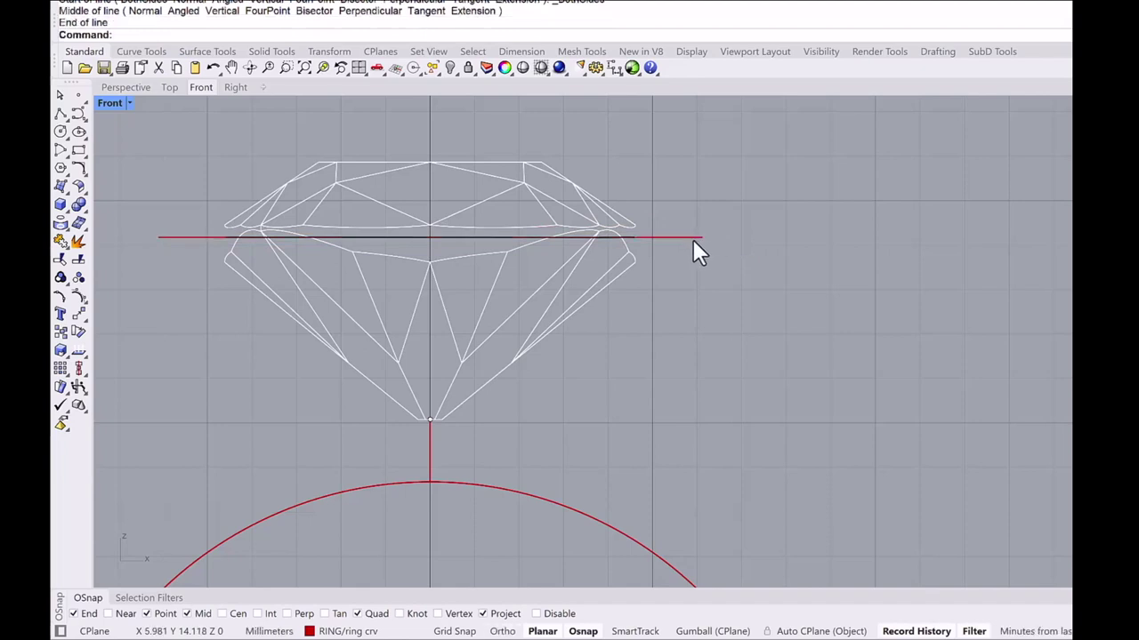
Turn on the gumball and copy the horizontal girdle line 1.2 mm downward.
click(681, 238)
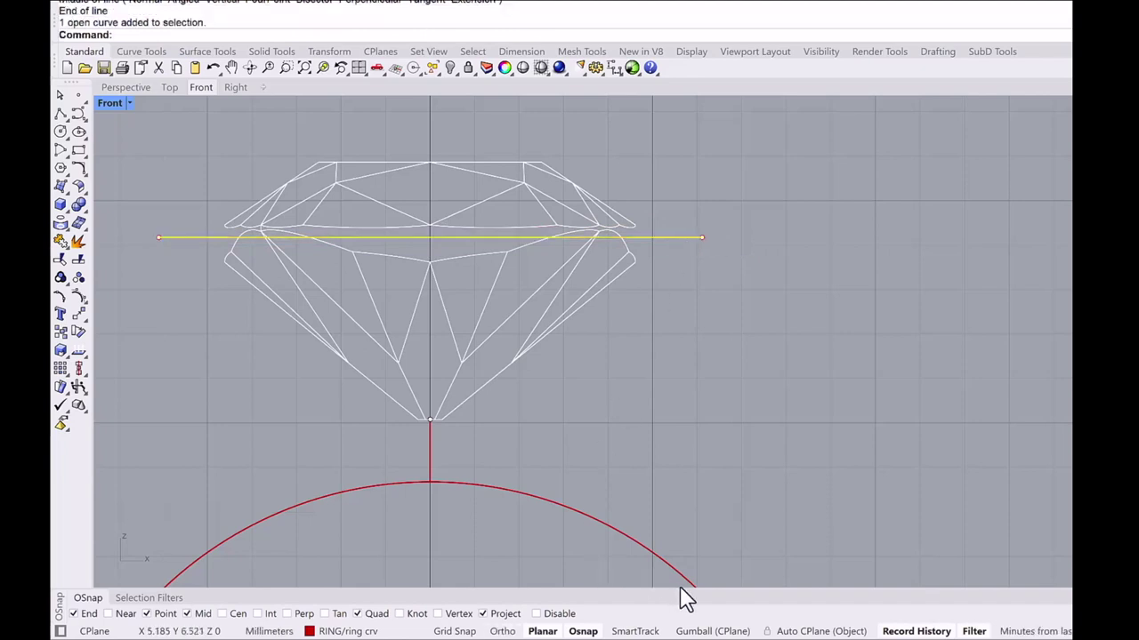
click(698, 630)
click(435, 204)
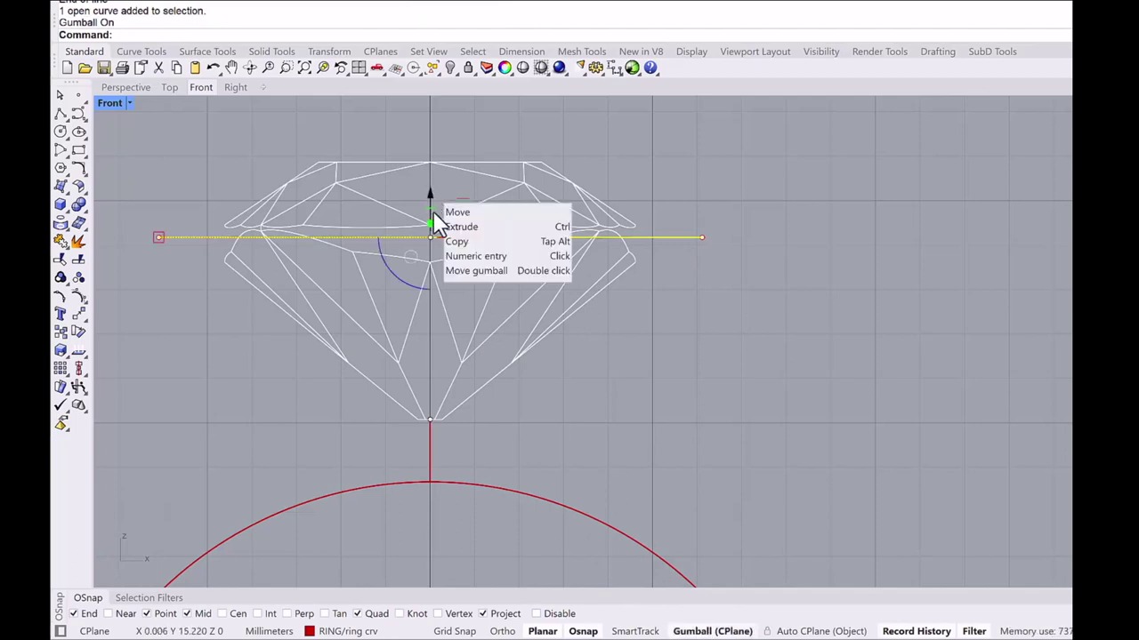
click(435, 227)
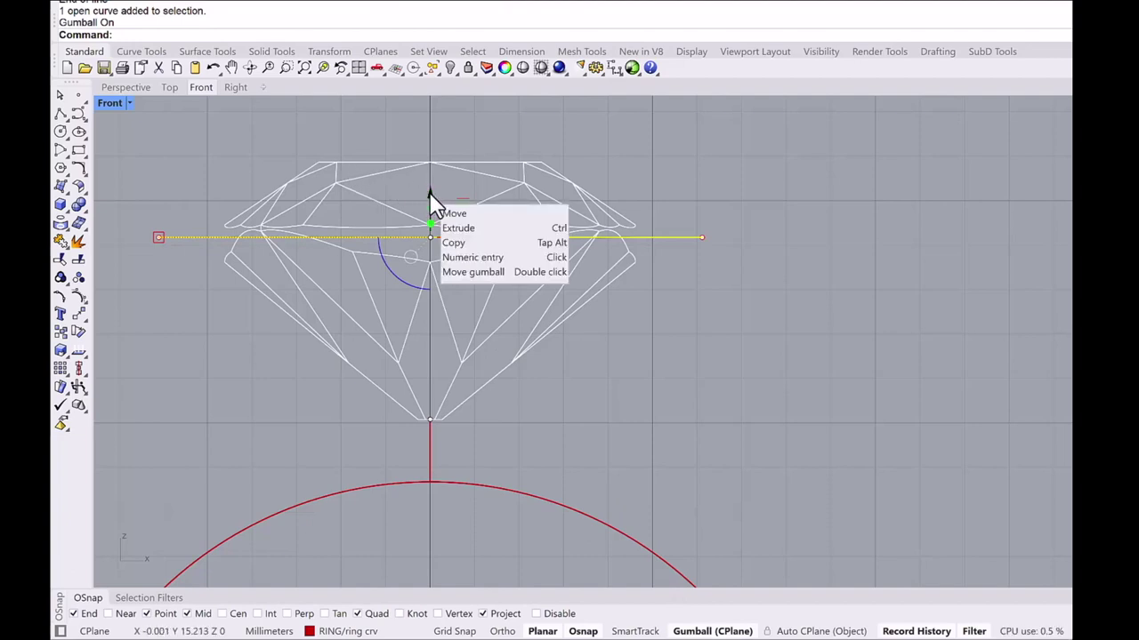
key(alt)
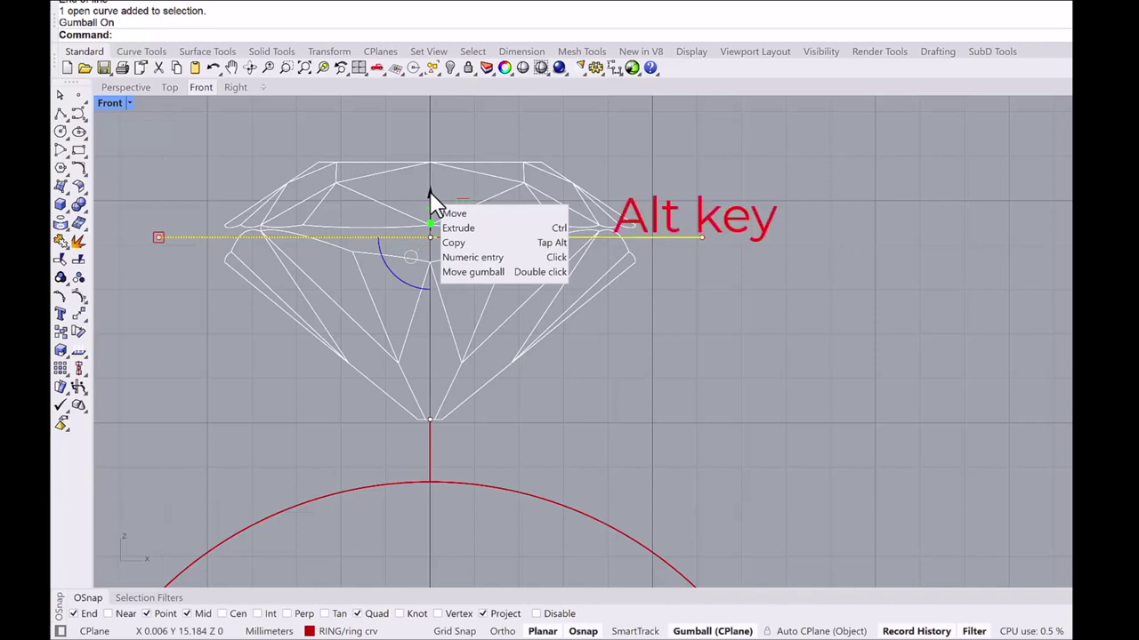
click(429, 191)
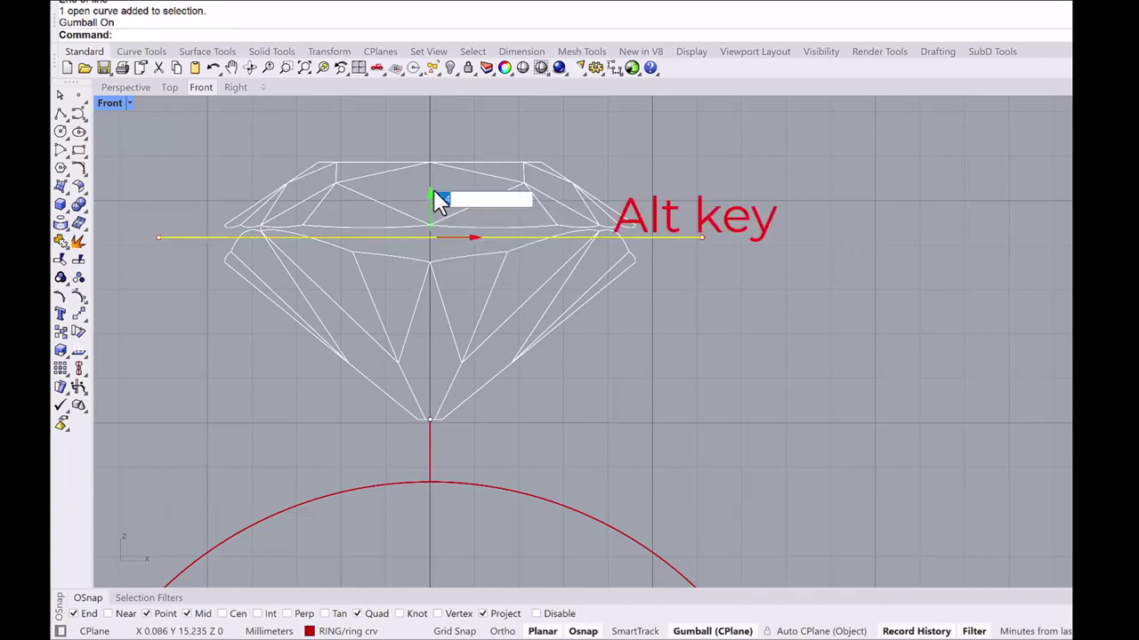
text(1.2)
key(Return)
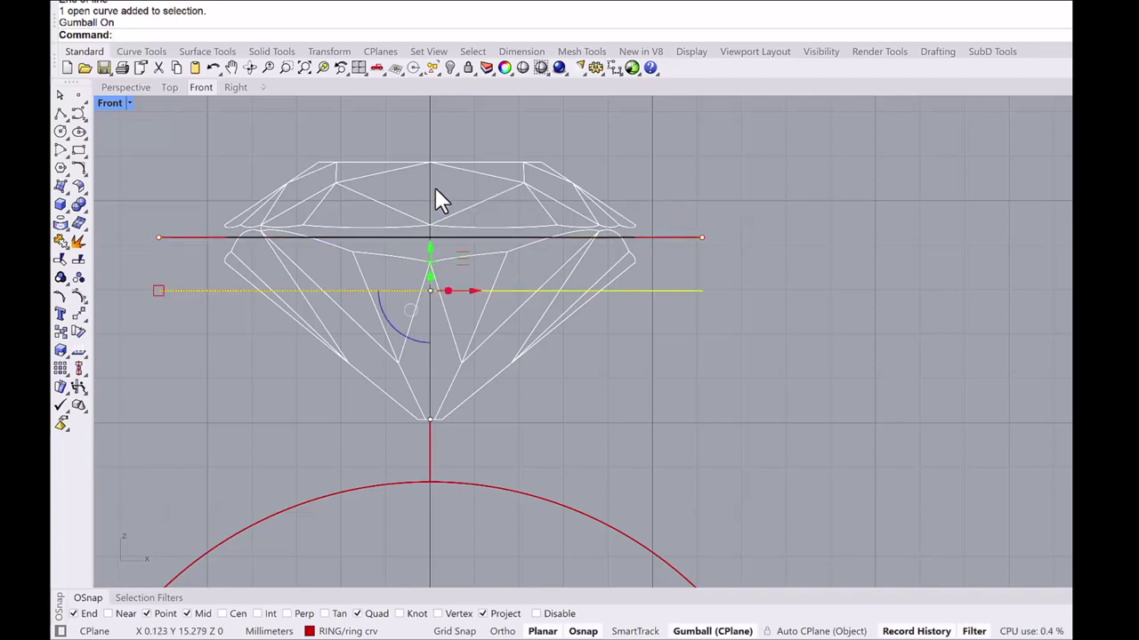
Copy the lower horizontal line another 1.4 mm downward and turn the gumball off.
click(430, 248)
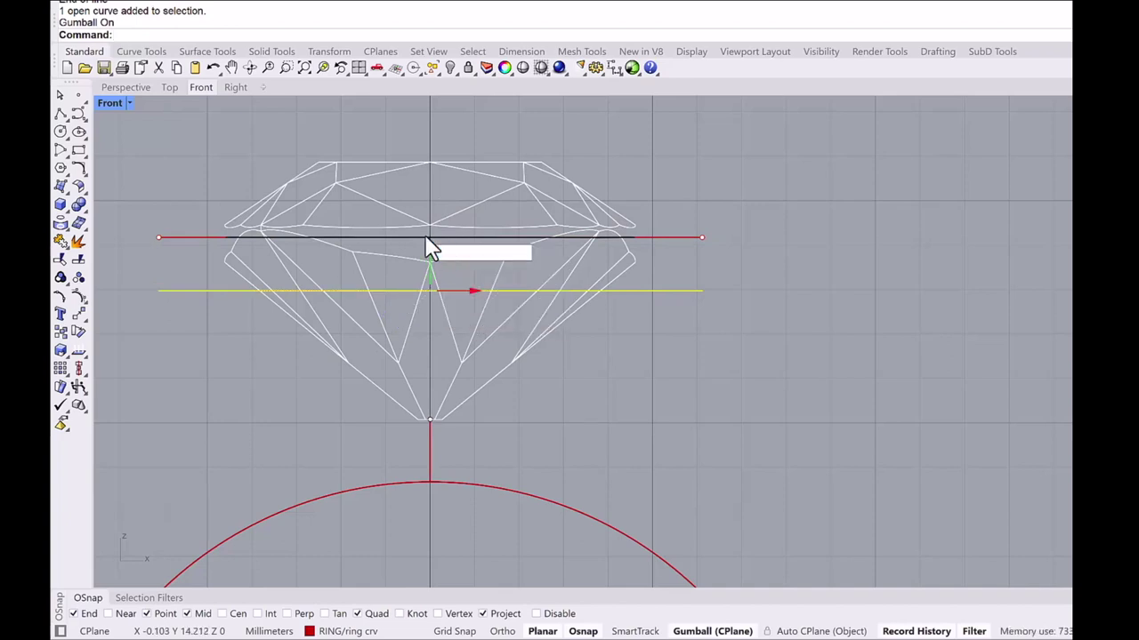
text(-1.4)
key(alt+Return)
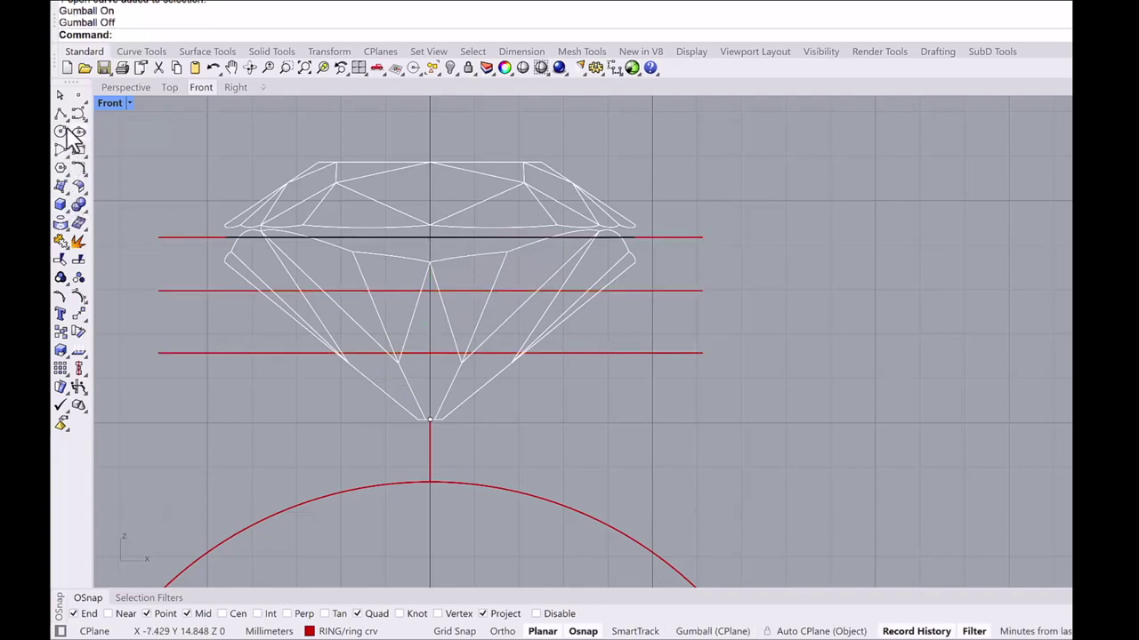
Draw a polyline following the gem's right pavilion edge from the lowest guide line to the middle one, about 2.2 mm, ending with a short horizontal segment outward.
click(60, 114)
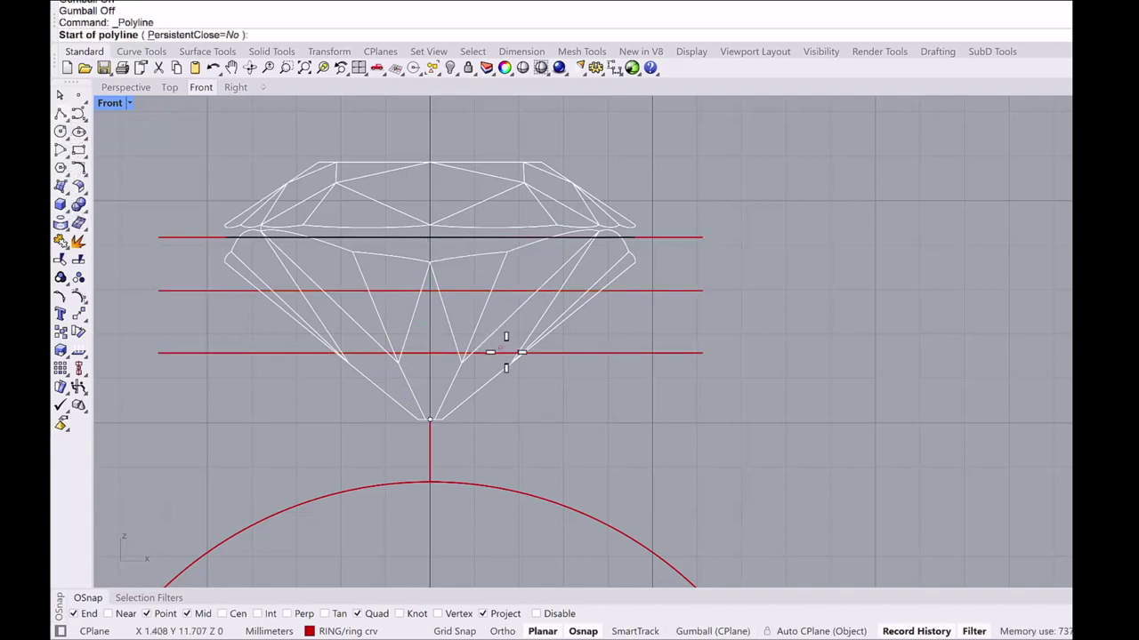
scroll(536, 358, up, 3)
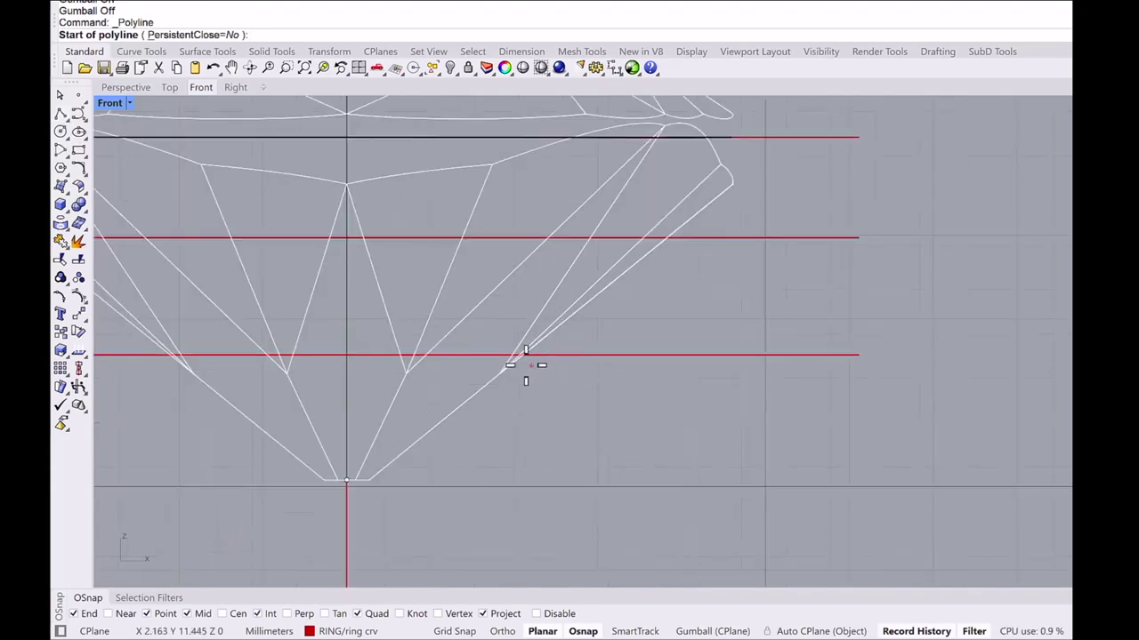
click(523, 355)
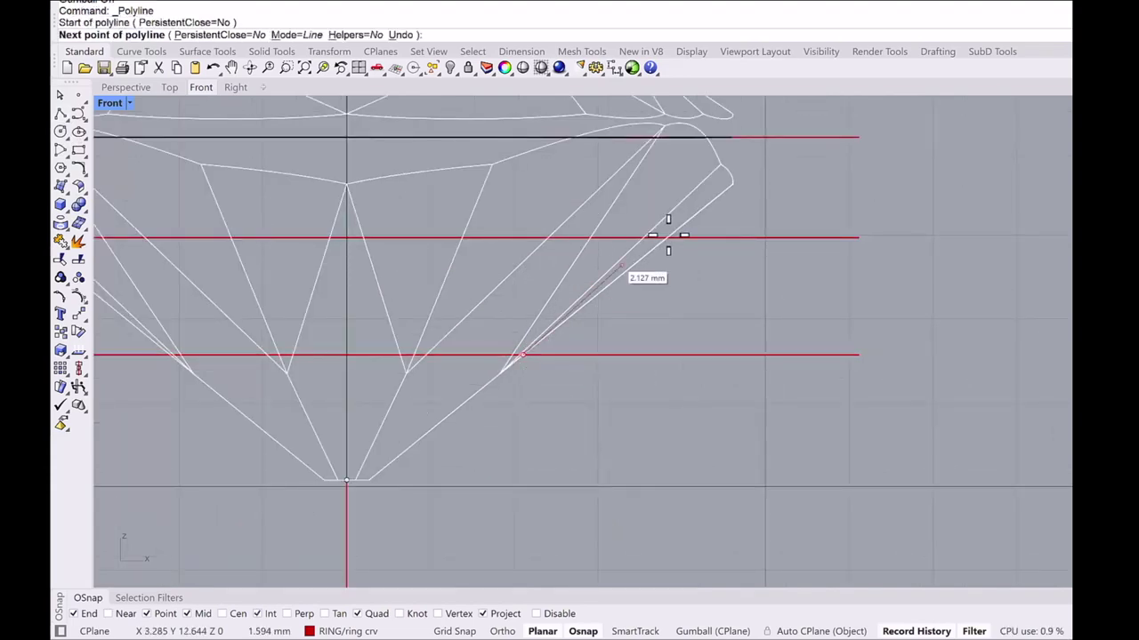
click(664, 237)
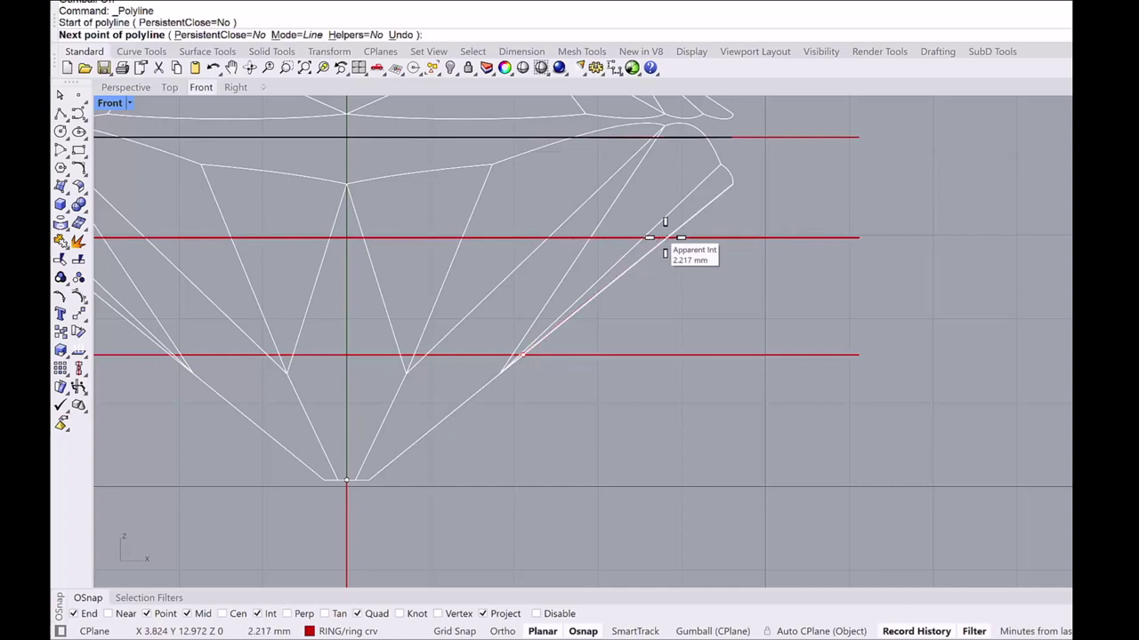
click(664, 238)
scroll(666, 238, down, 2)
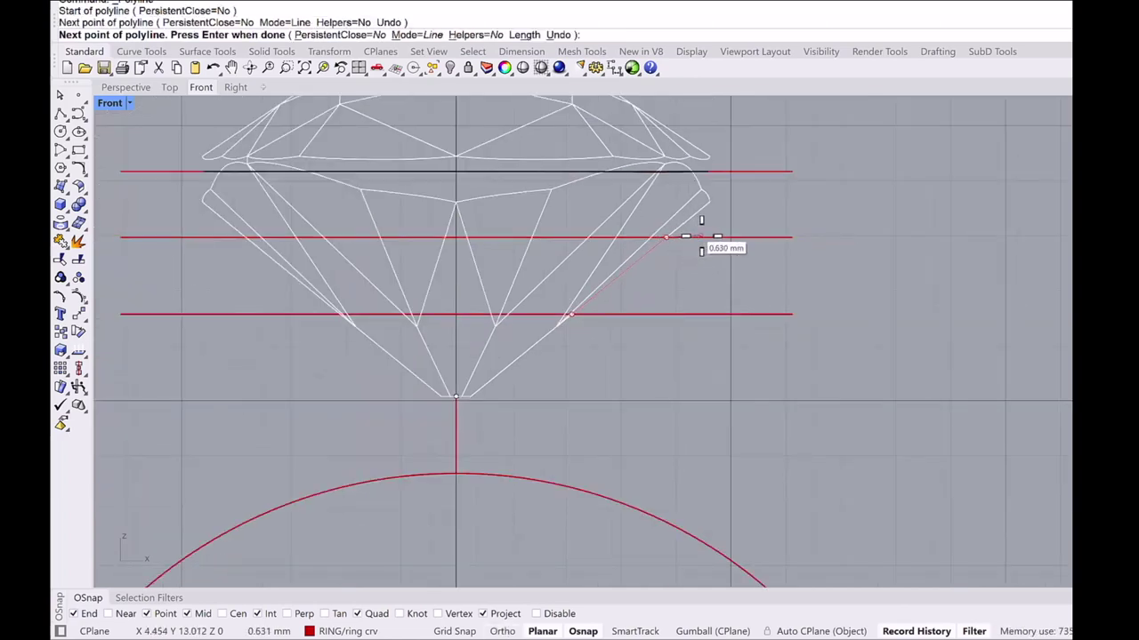
key(F8)
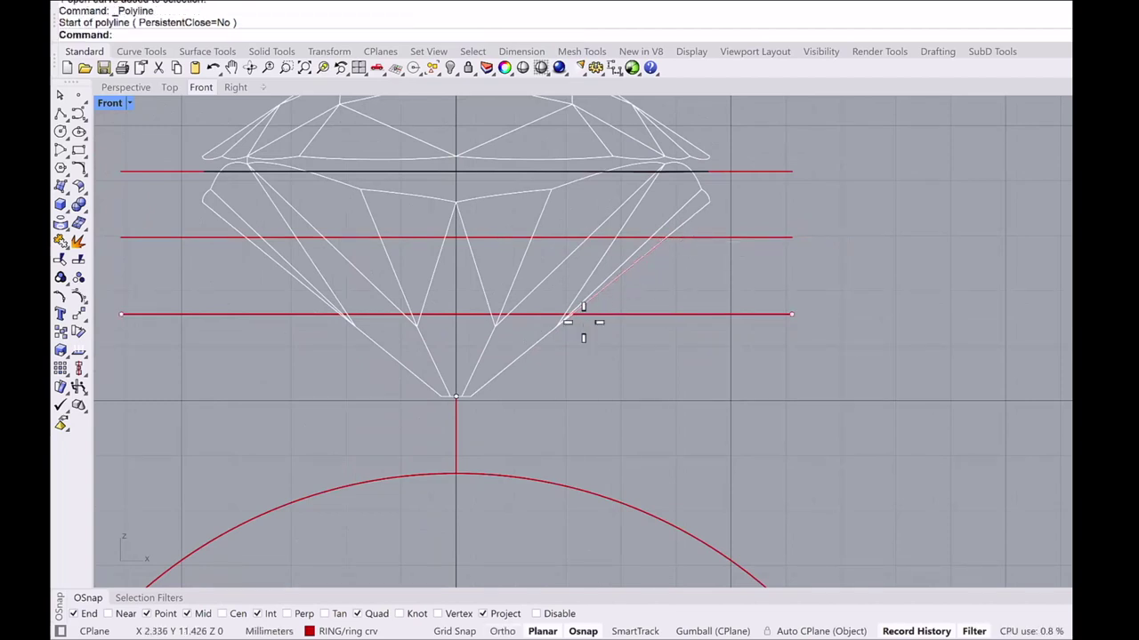
Draw a horizontal line outward along the lowest guide line, starting at the lower end of the sloped profile segment.
key(Return)
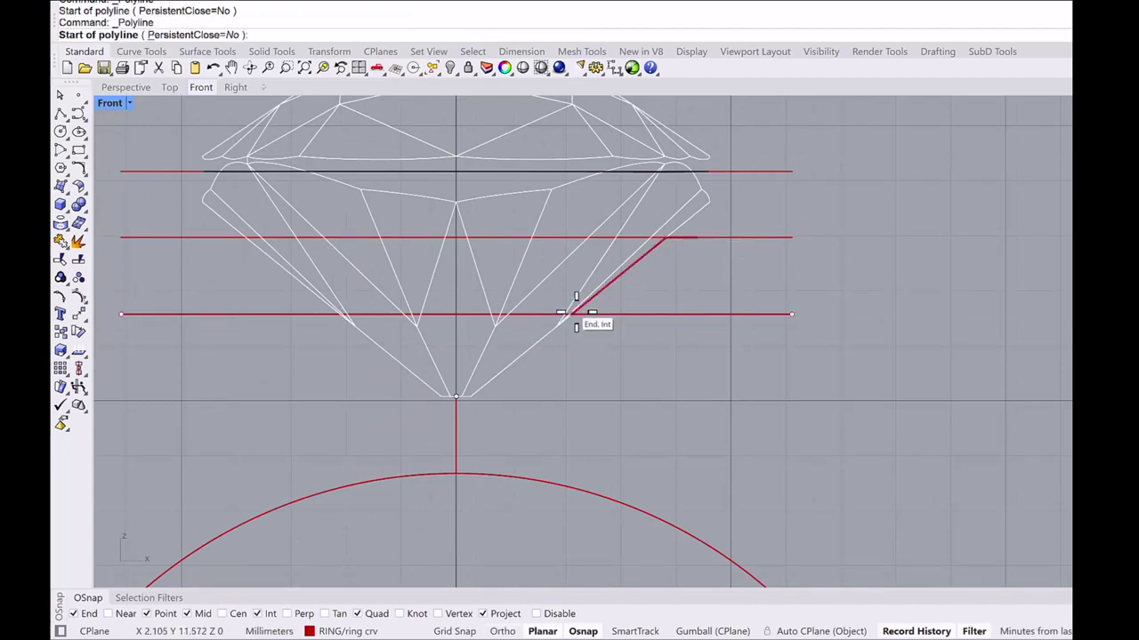
click(575, 313)
click(653, 314)
key(Return)
Delete the three long red horizontal guide lines, keeping the short profile segments beside the gem.
click(746, 315)
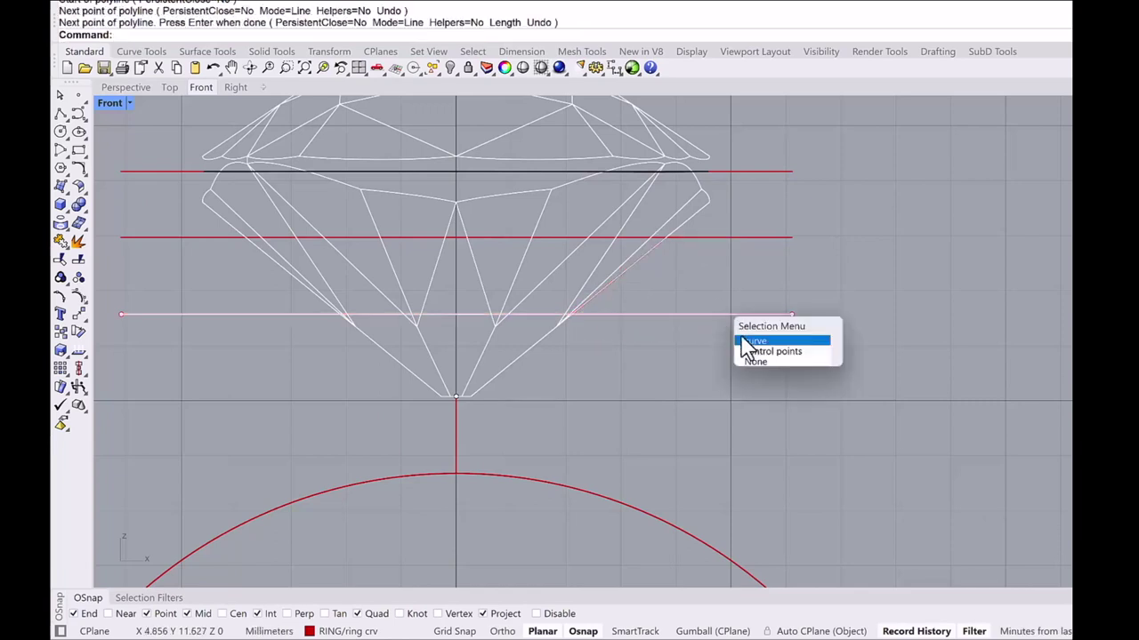
click(747, 341)
key(Delete)
click(742, 238)
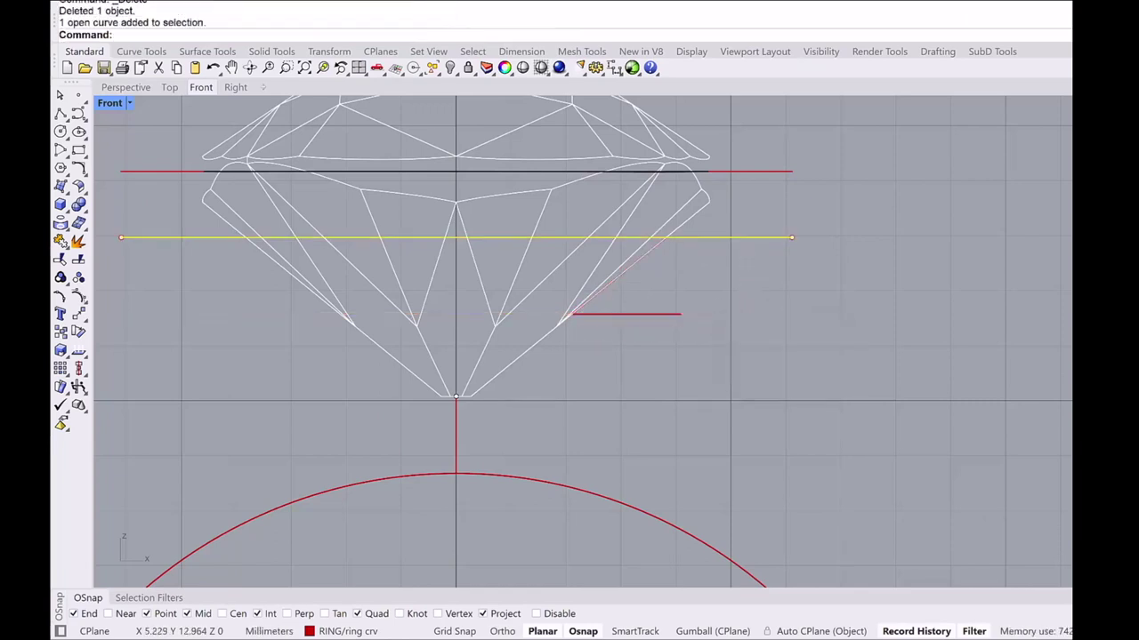
key(Delete)
click(751, 172)
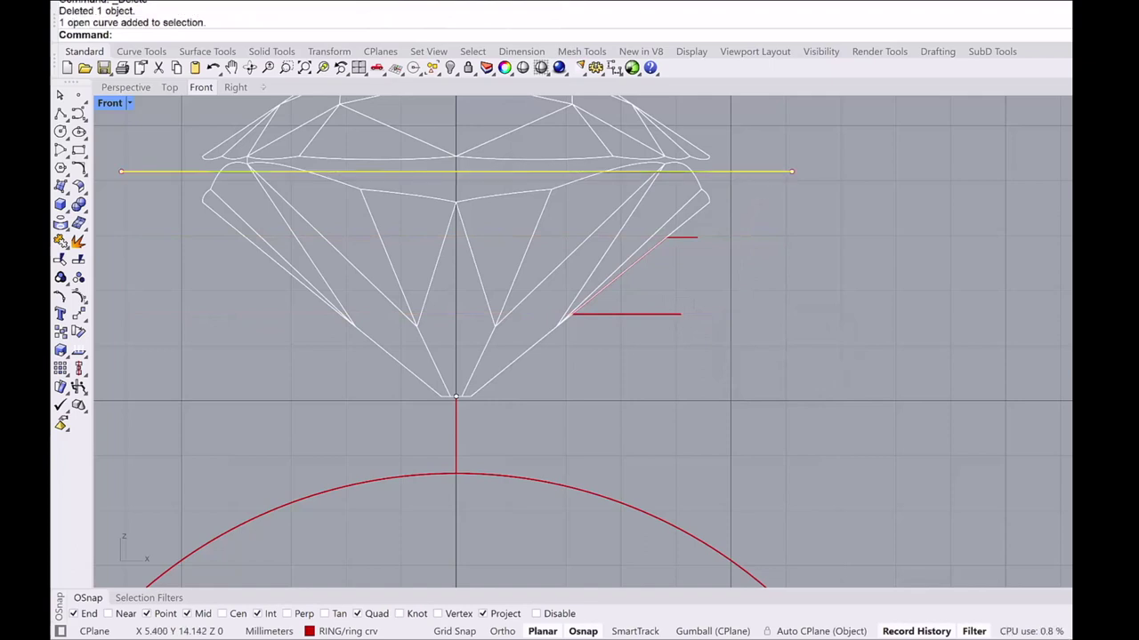
key(Delete)
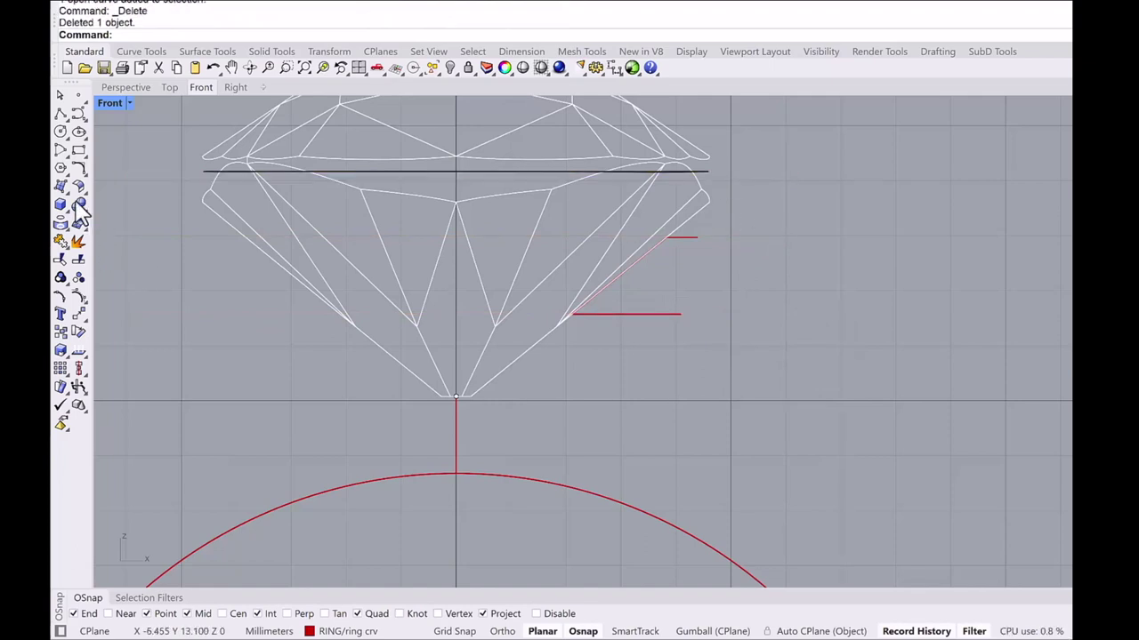
Close the profile with an outward-bulging arc through three points, connecting the outer ends of its two horizontal segments.
click(71, 159)
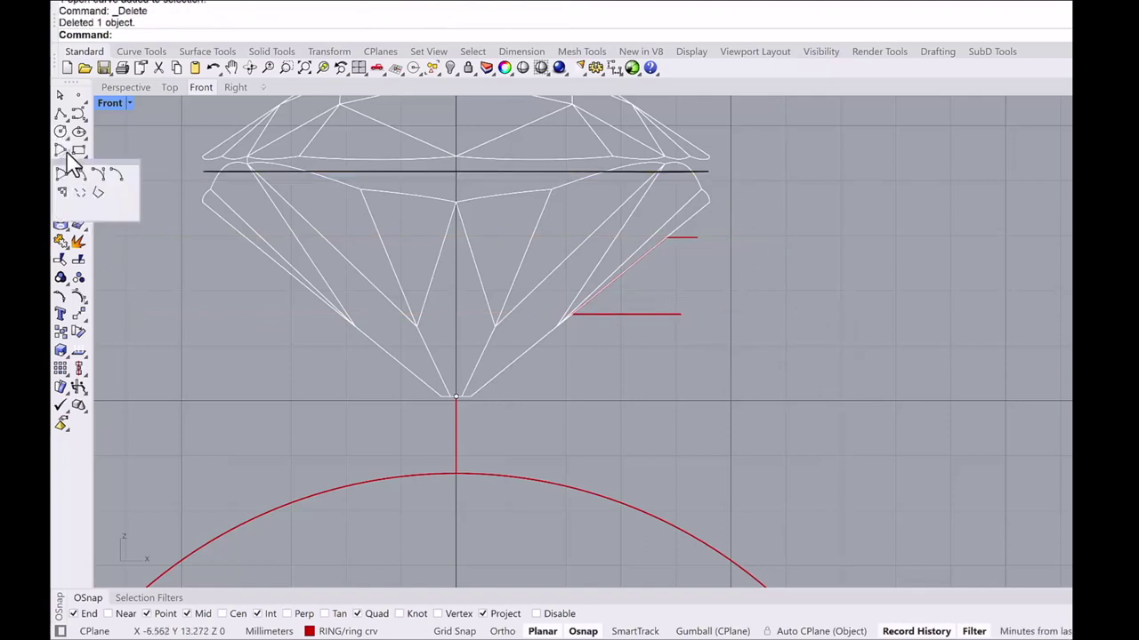
click(102, 178)
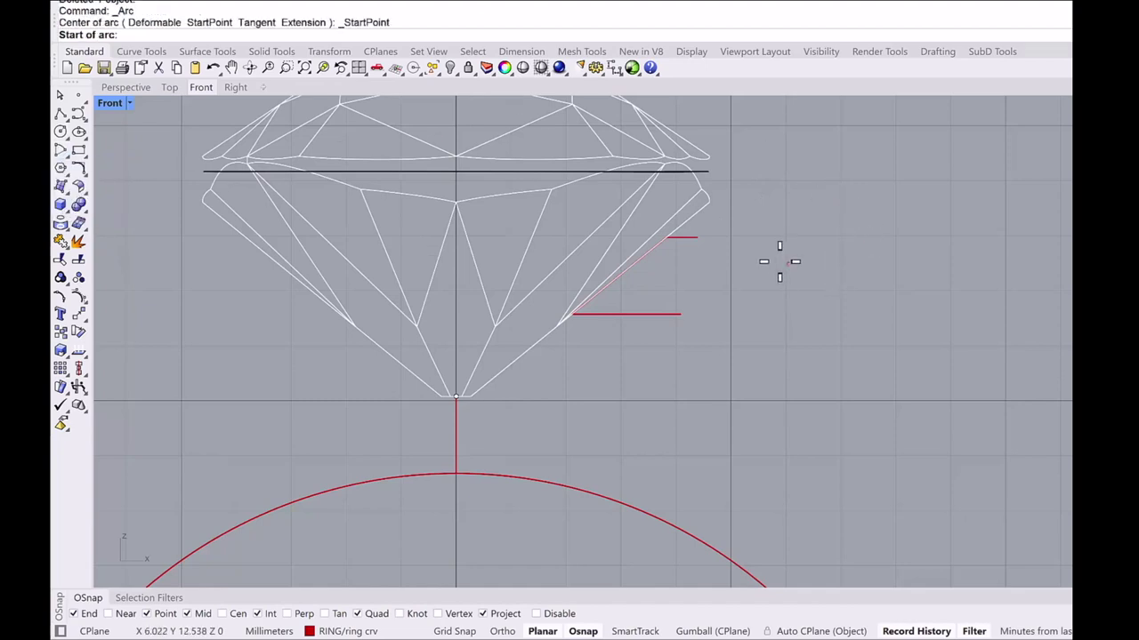
click(702, 279)
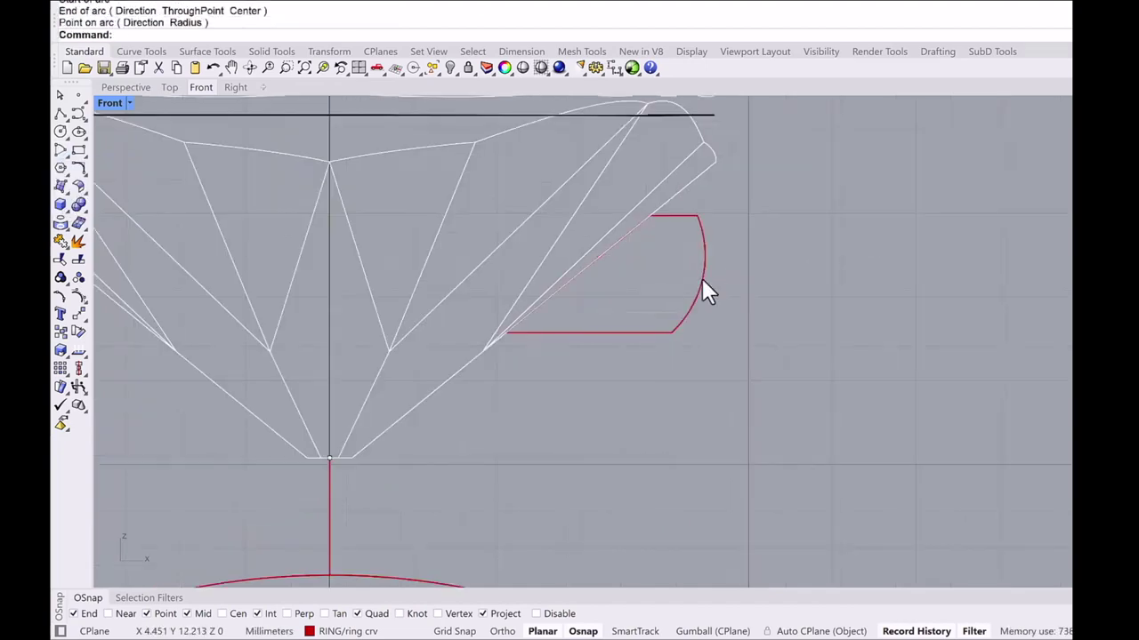
scroll(702, 278, down, 6)
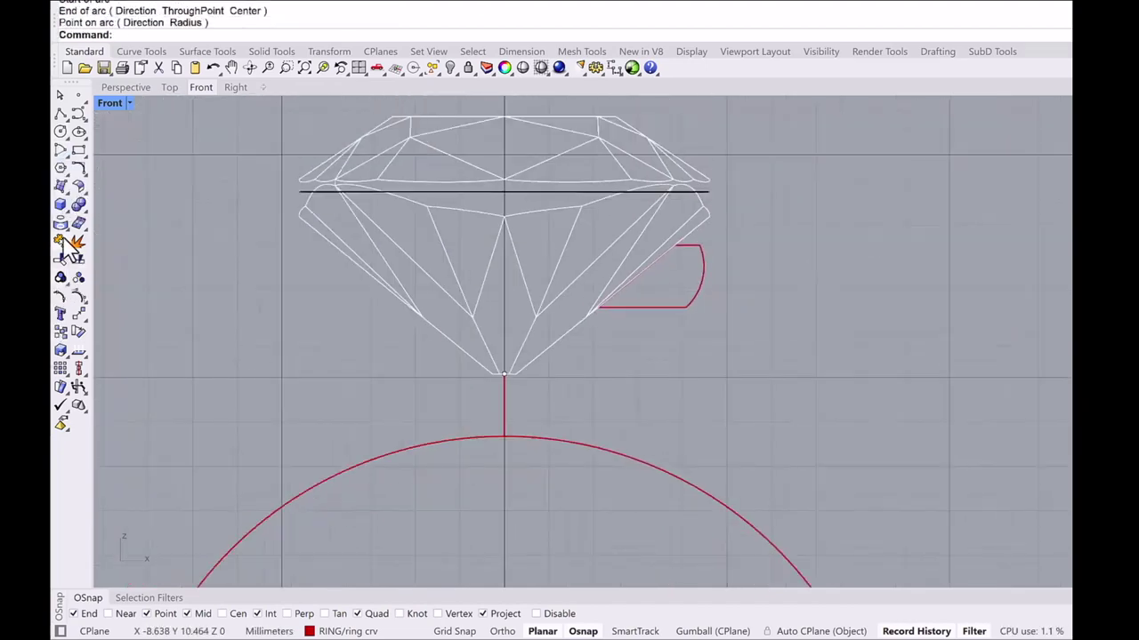
Join the lower line, the arc and the polyline into one closed profile curve.
click(60, 241)
click(683, 308)
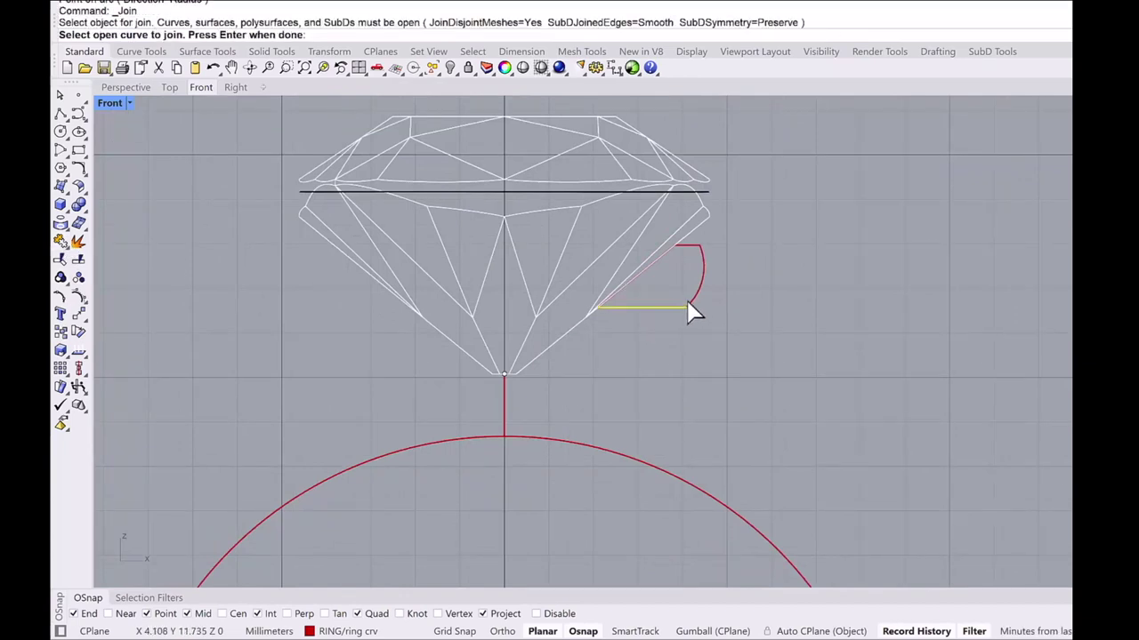
click(696, 296)
click(677, 250)
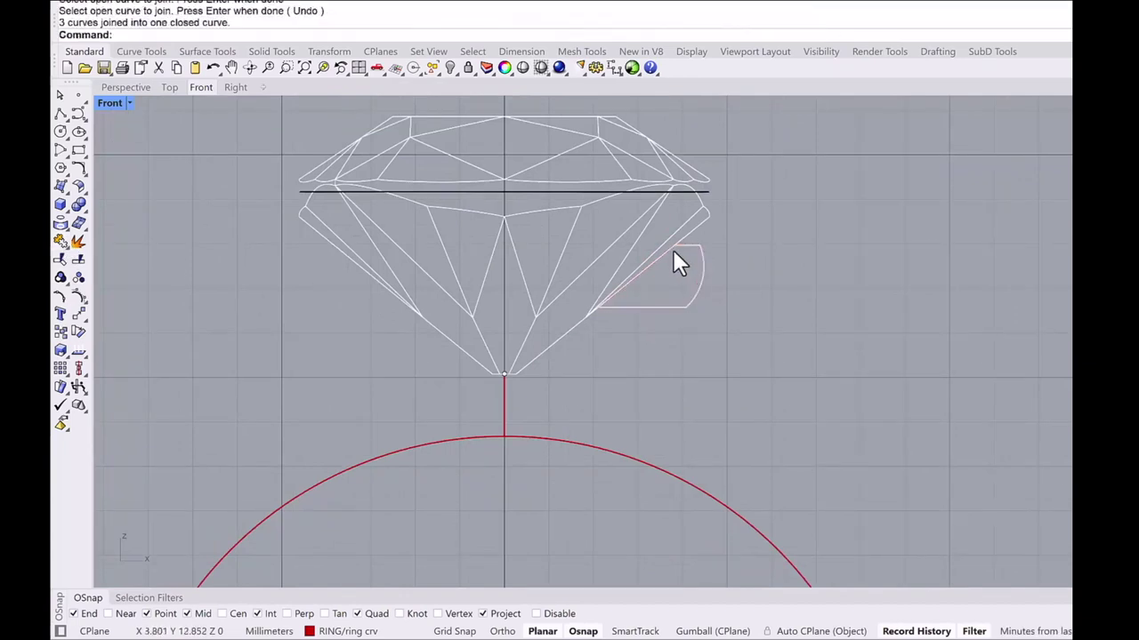
Round all corners of the closed profile curve with Fillet Corners at a radius of 0.15 mm.
click(674, 250)
click(703, 280)
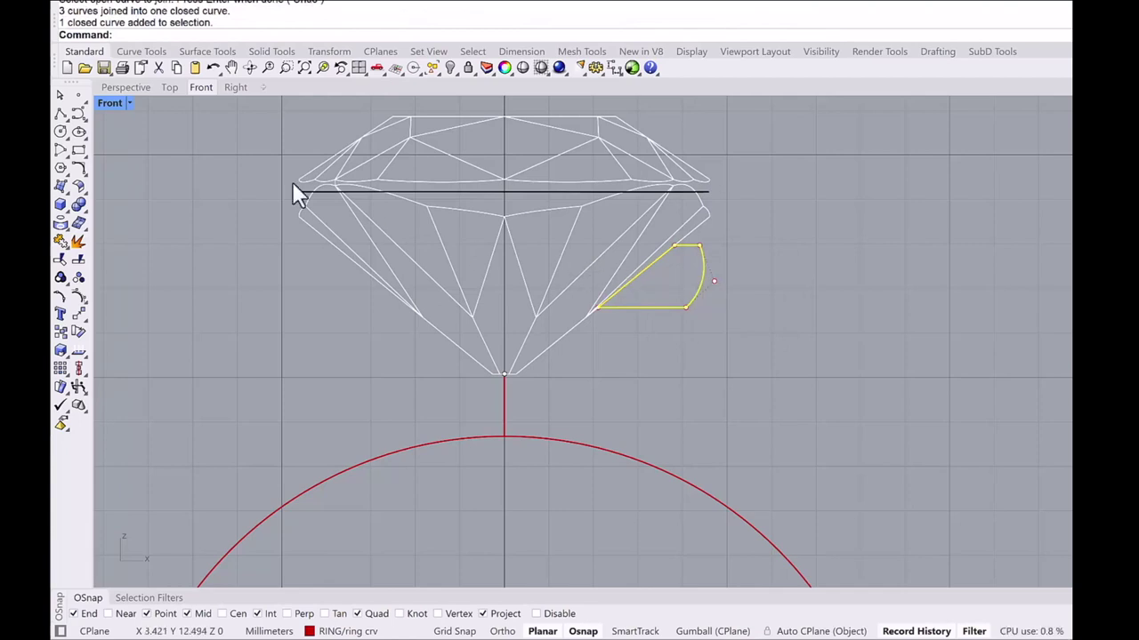
click(135, 56)
right_click(122, 69)
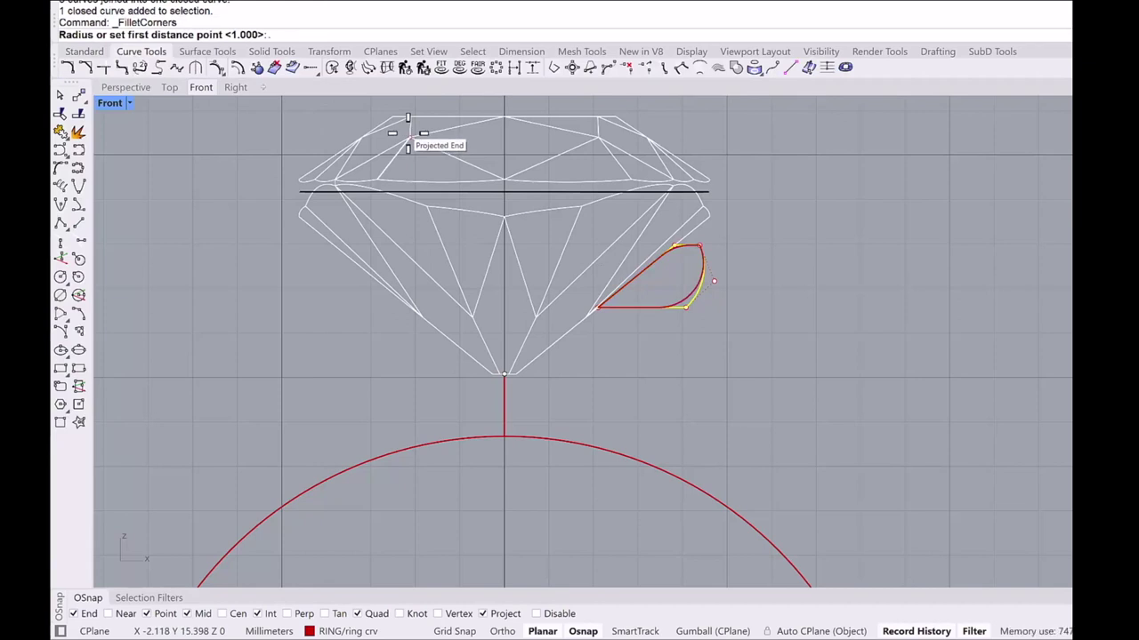
text(.15)
key(Return)
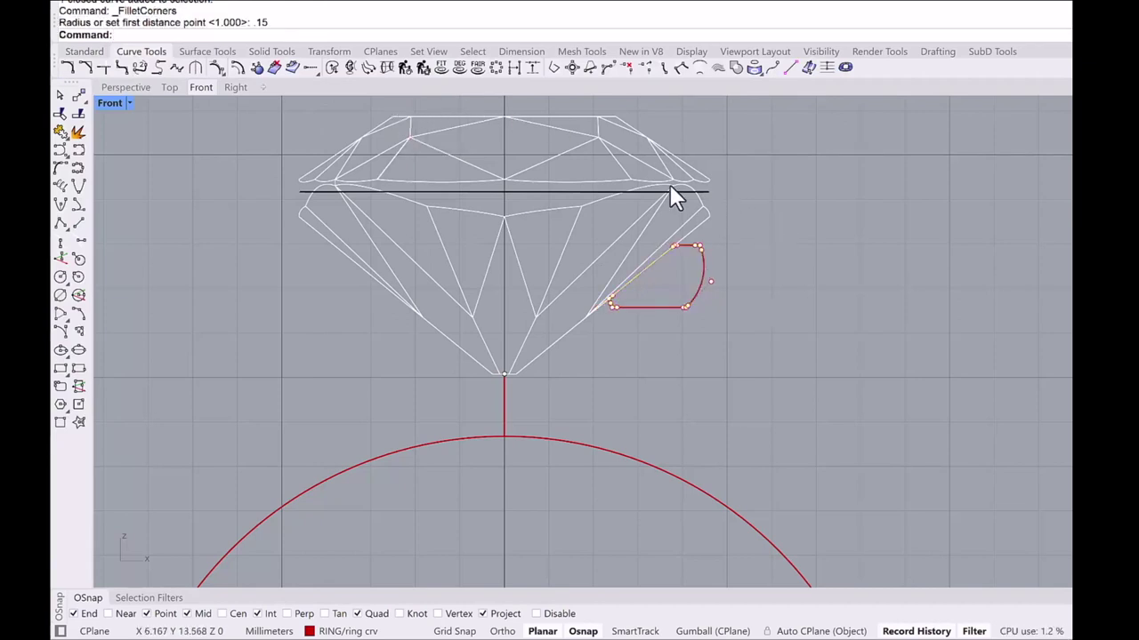
In the Perspective view, revolve the filleted profile 360 degrees around the vertical axis through the origin, starting at angle 0.
click(125, 87)
scroll(567, 225, up, 3)
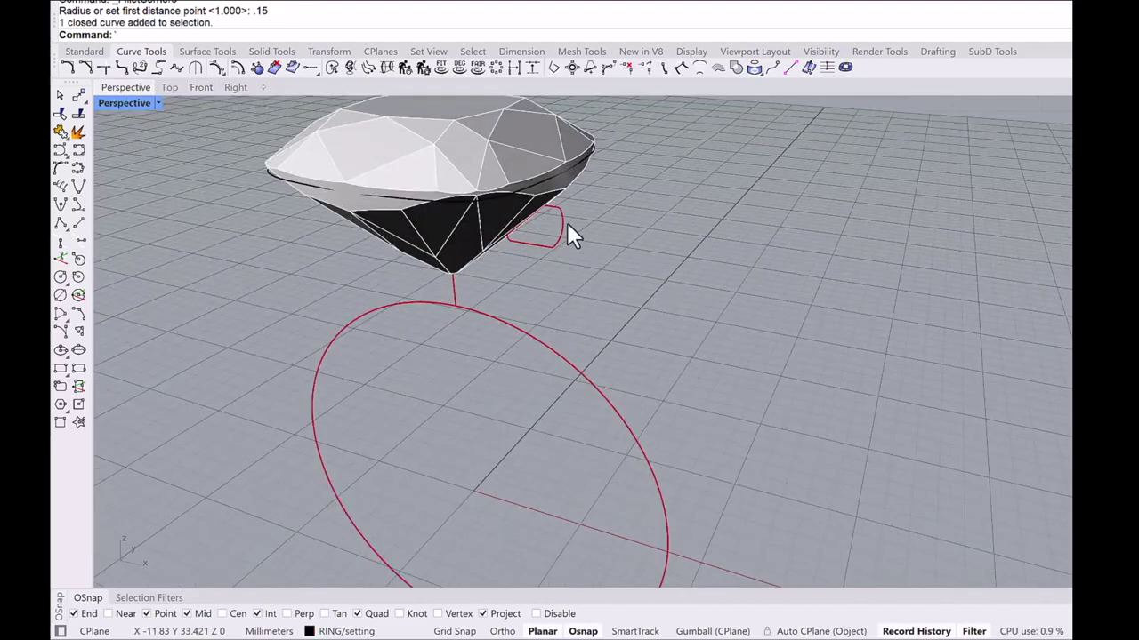
click(203, 53)
click(61, 332)
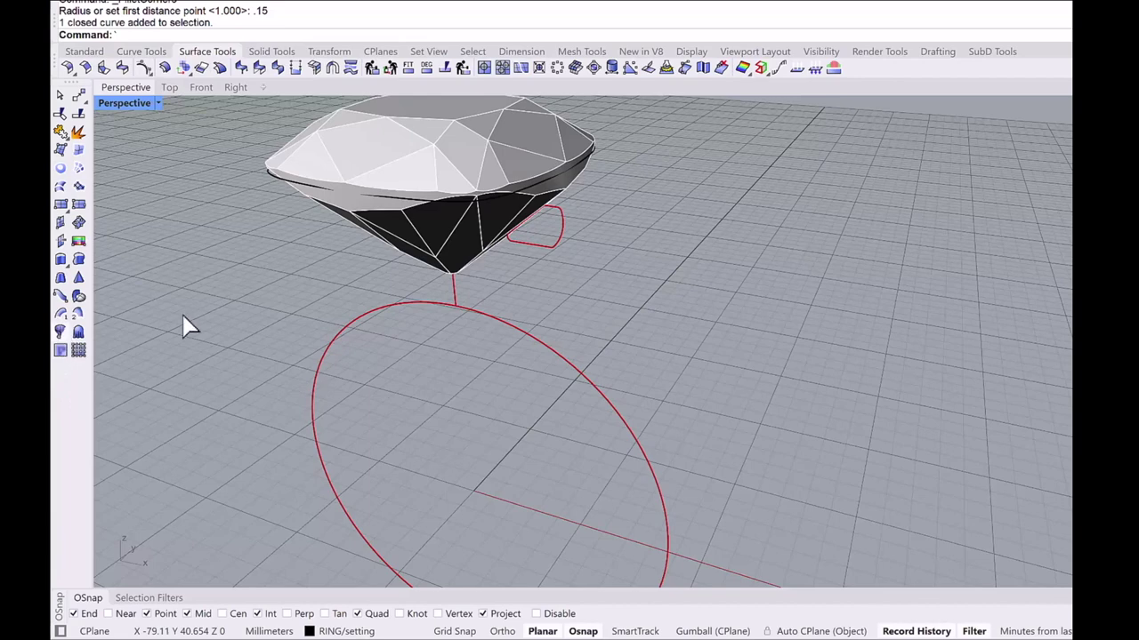
click(535, 246)
key(Return)
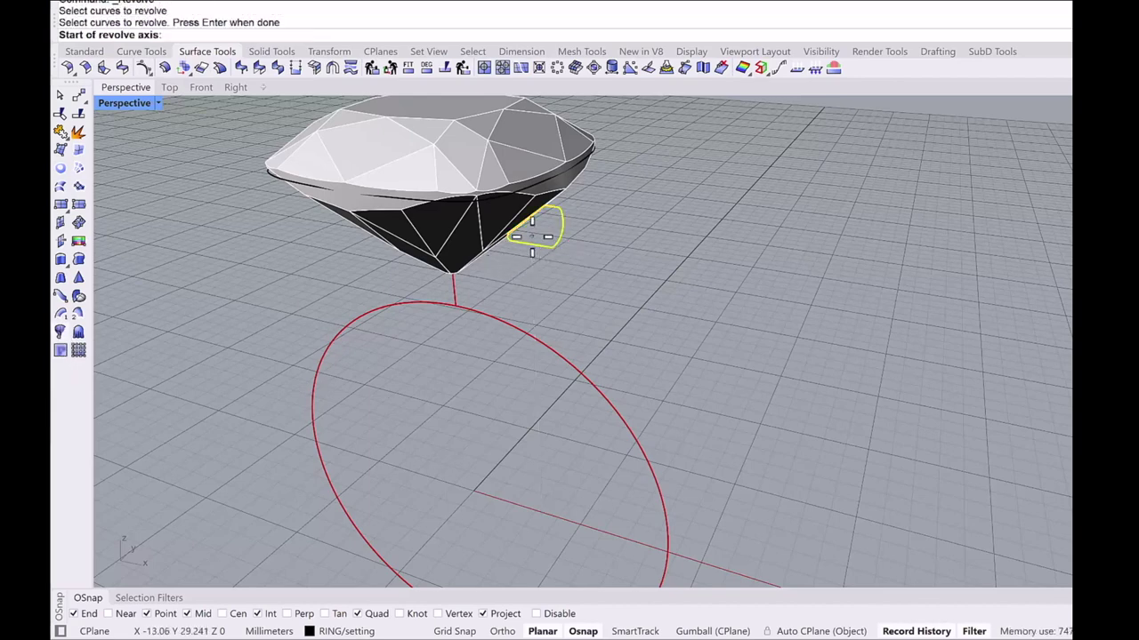
text(0)
key(Return)
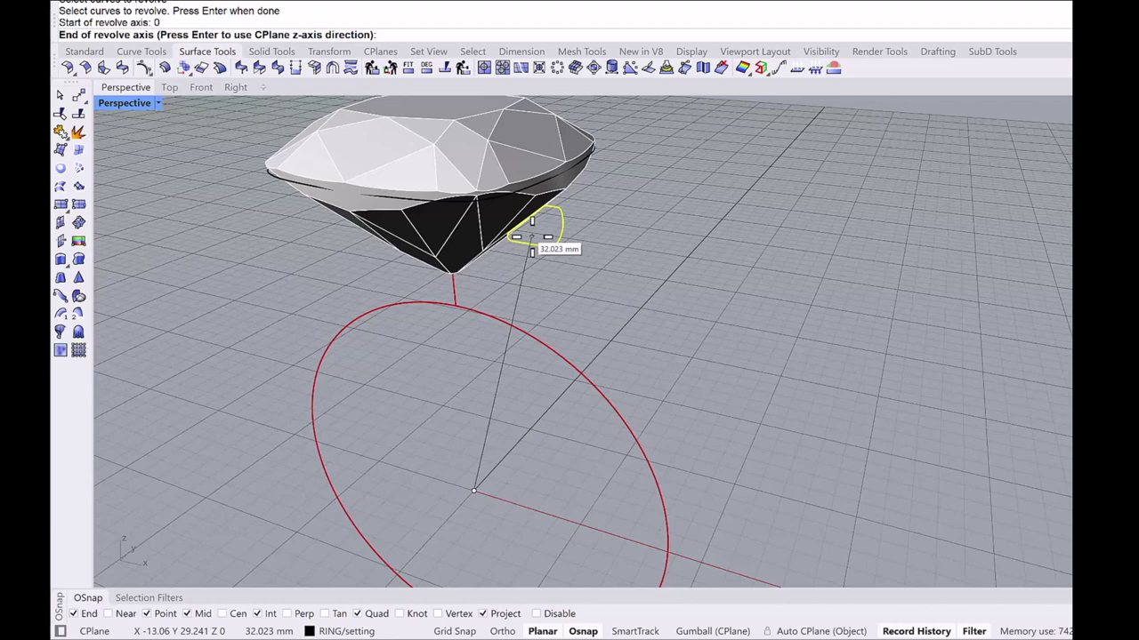
key(Return)
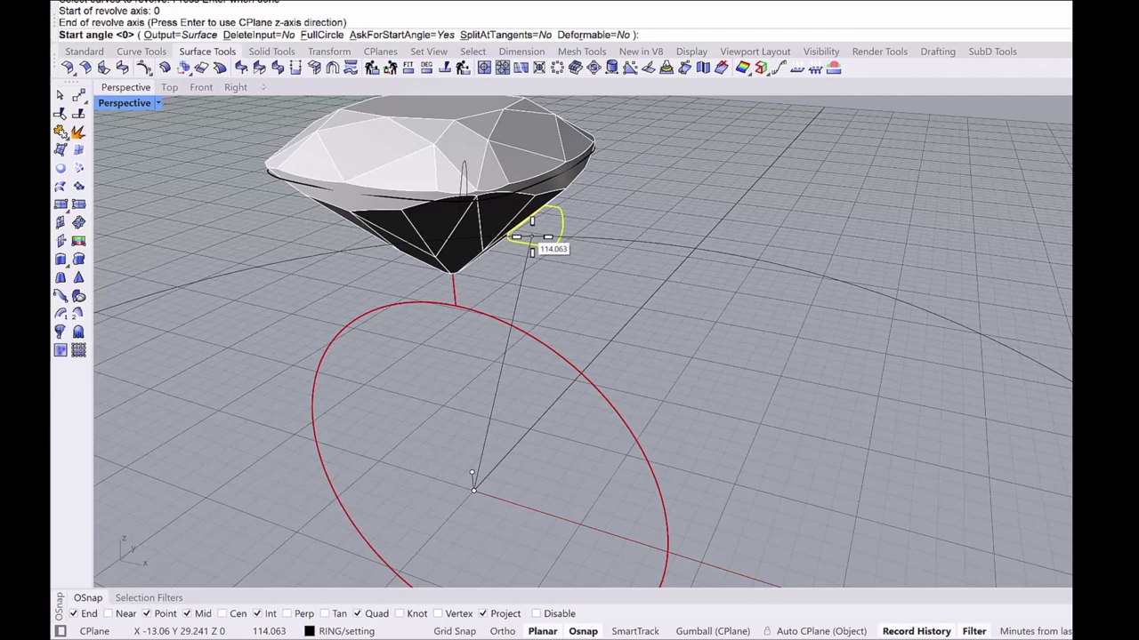
key(Return)
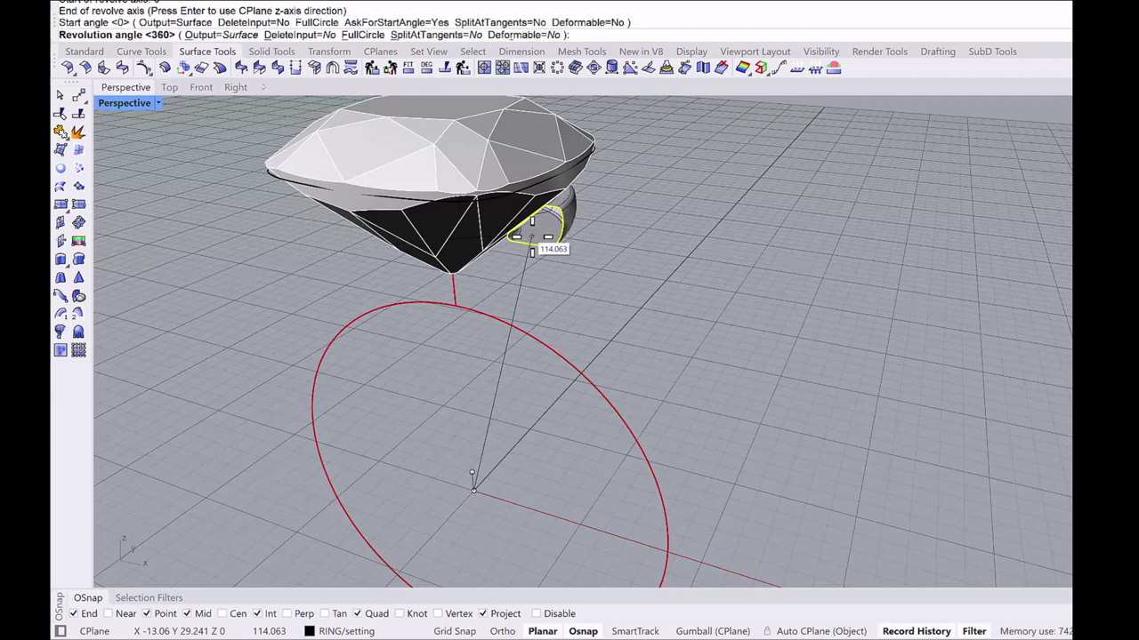
key(Return)
mouse_move(532, 236)
right_down()
mouse_move(528, 246)
mouse_move(511, 223)
mouse_move(532, 216)
right_up()
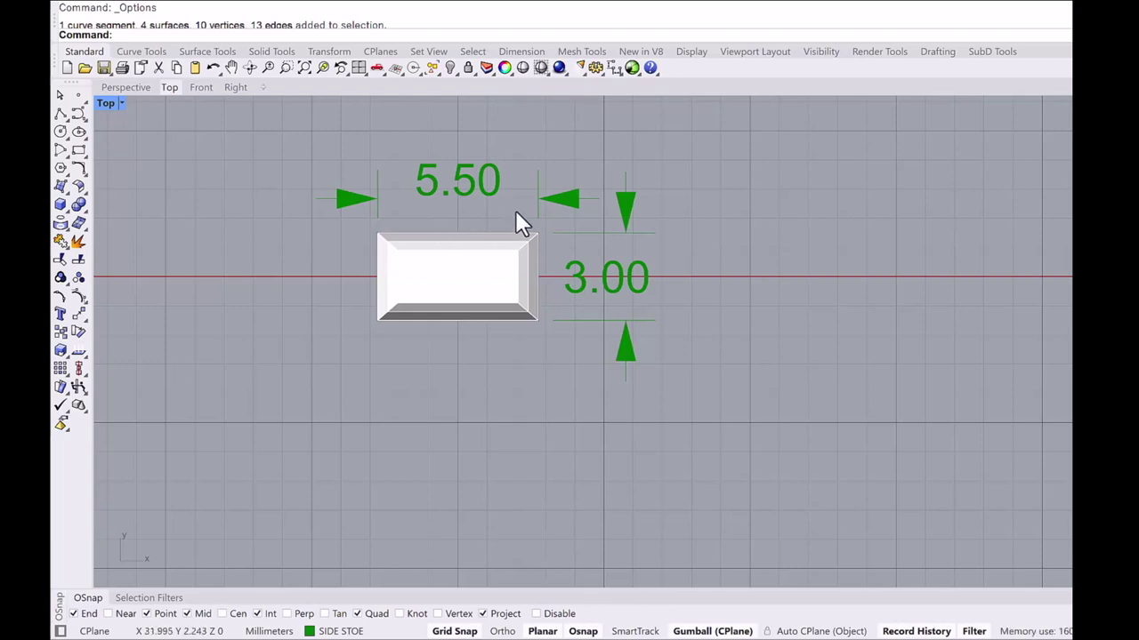
In the Top view, taper the side stone by scaling its right-end faces by 2/3 across the width, then select the dimension of that end.
drag(502, 213, 557, 351)
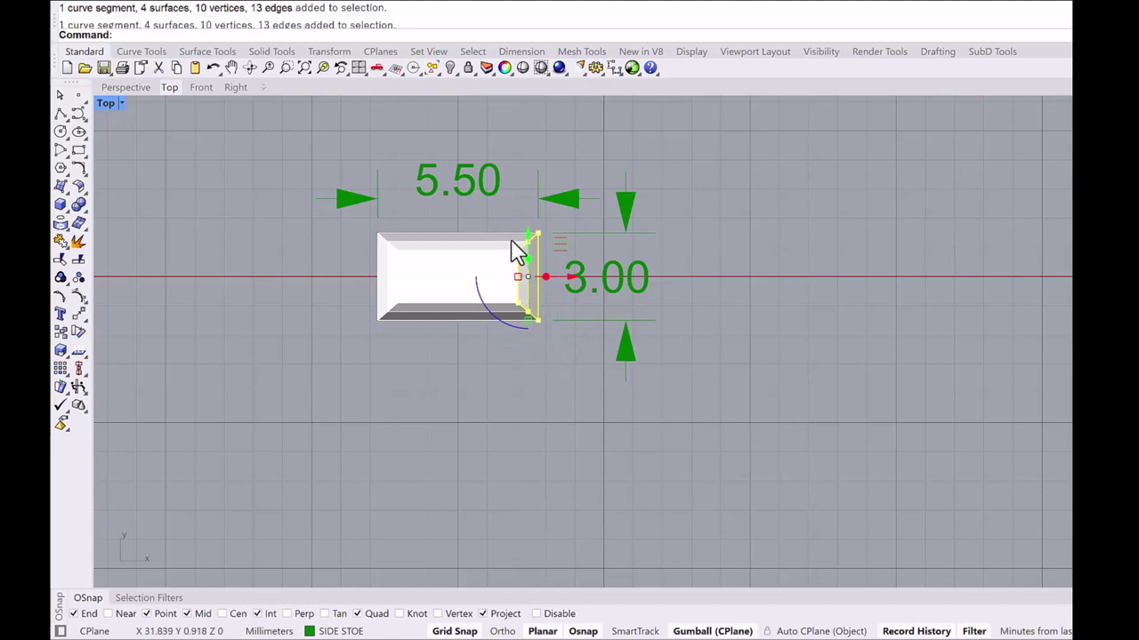
click(531, 315)
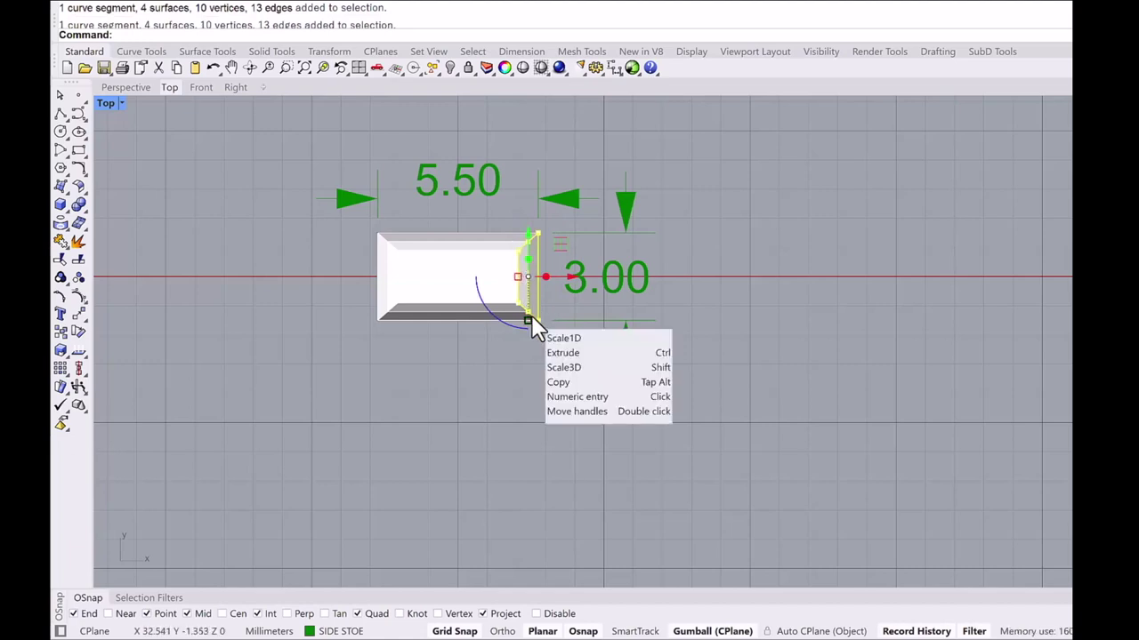
key(Escape)
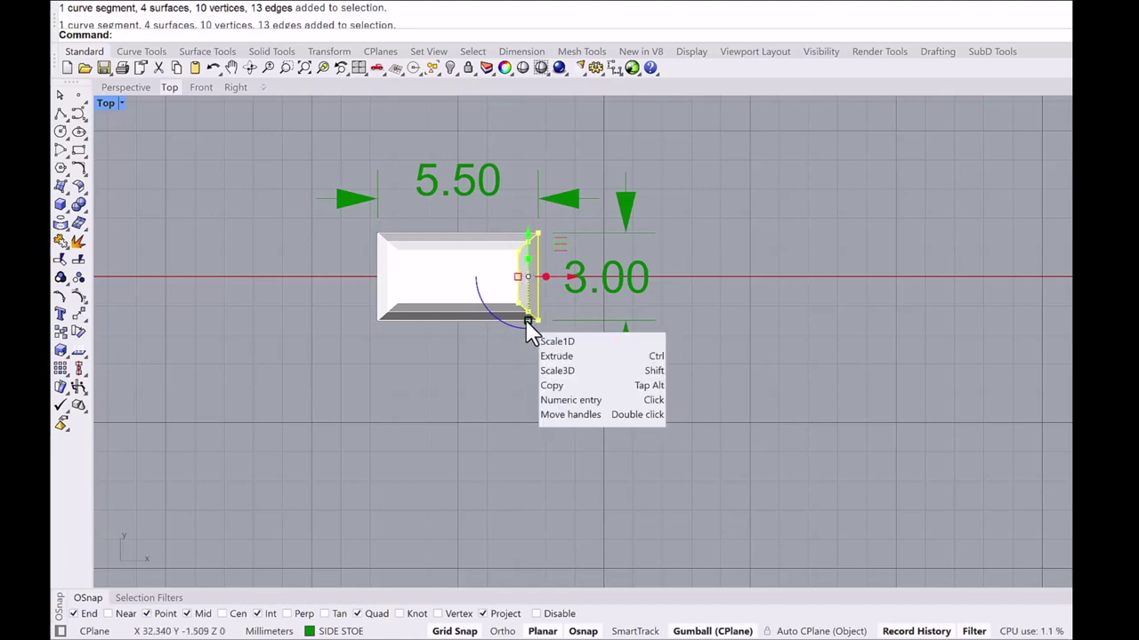
click(528, 319)
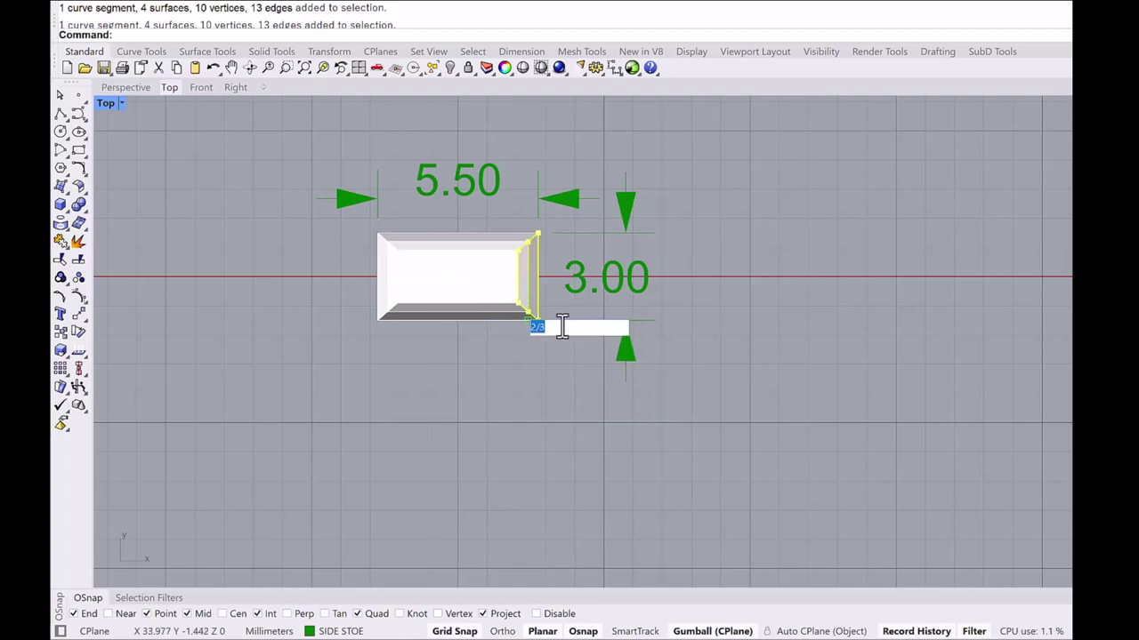
text(2/3)
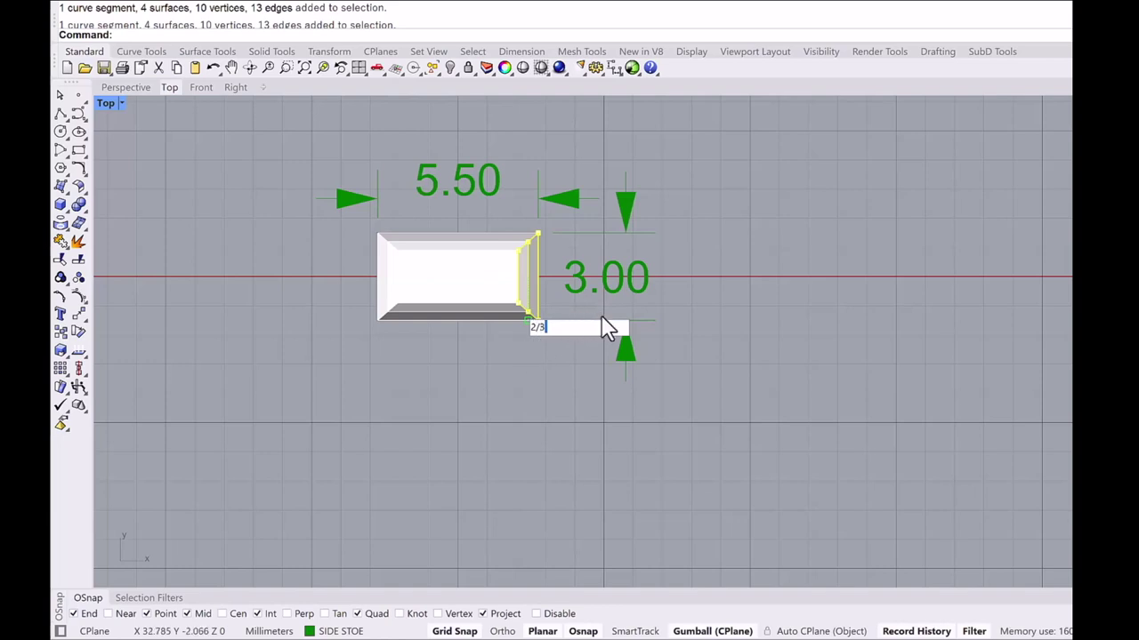
key(Return)
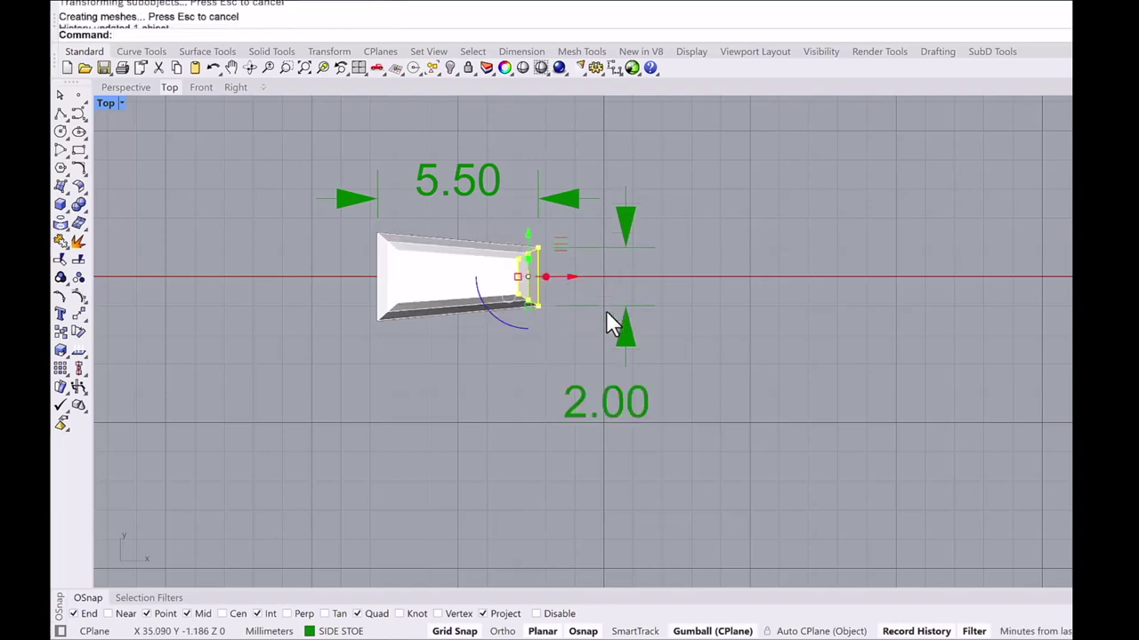
click(685, 356)
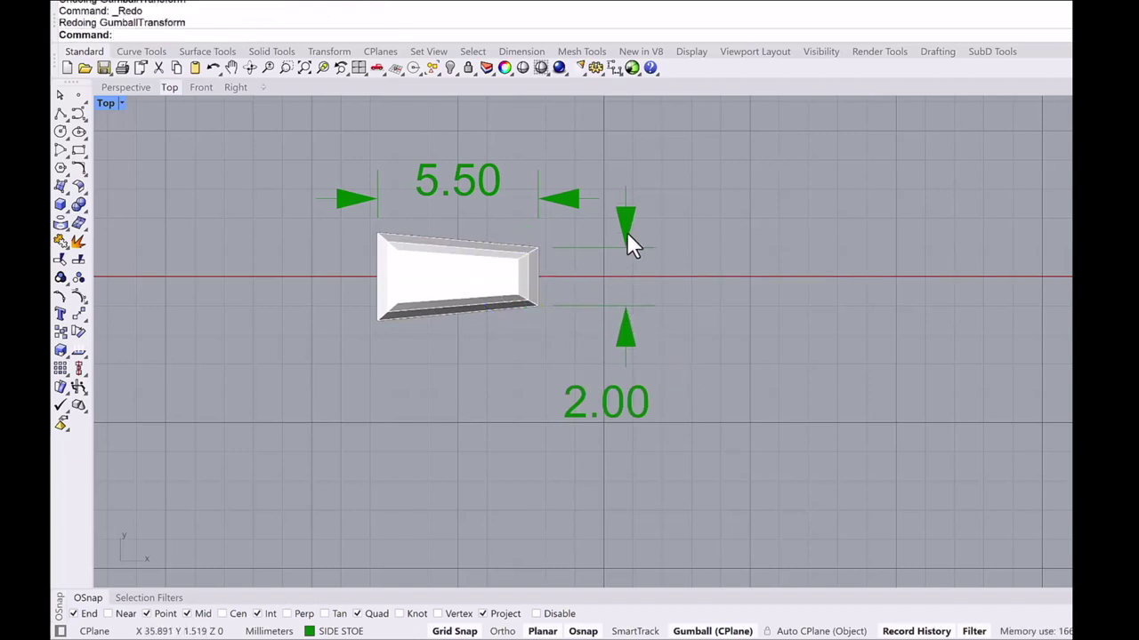
click(626, 231)
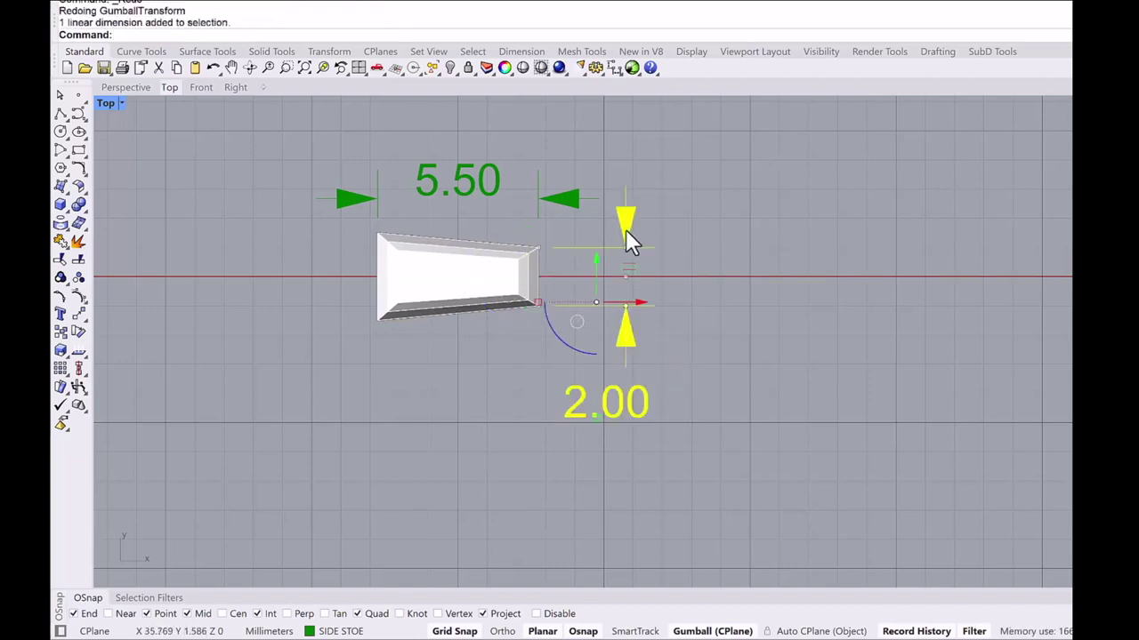
Delete the width and length dimensions of the side stone in the Top view.
key(Delete)
click(571, 204)
key(Delete)
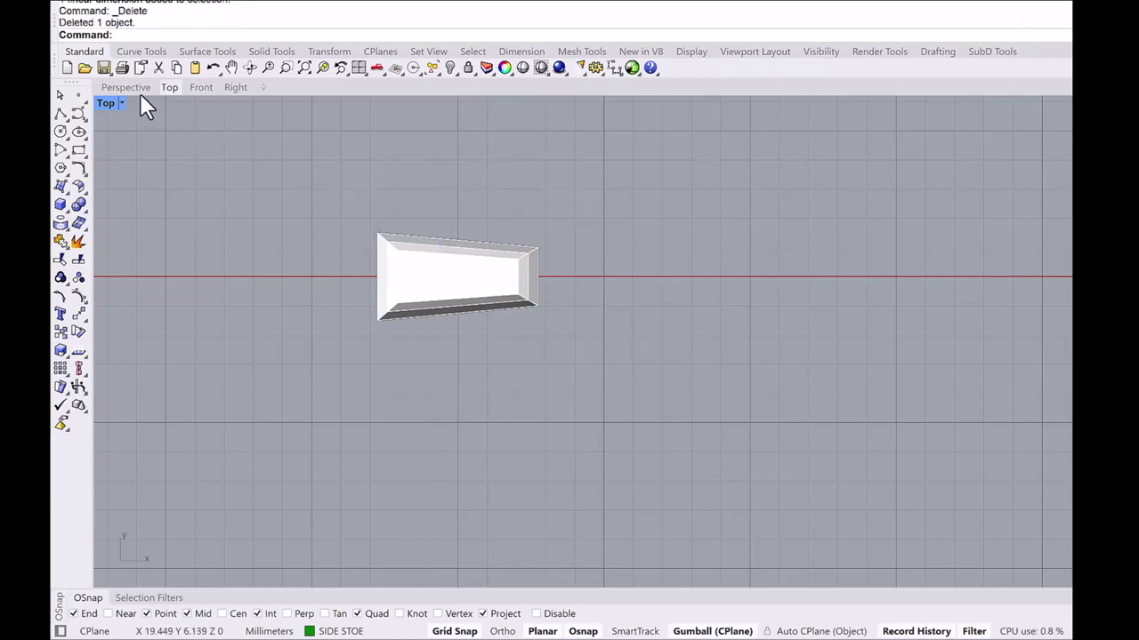
In the Front view, lower the side stone's outline curve slightly below the girdle and place a copy 1.5 mm beneath it.
key(ctrl+F4)
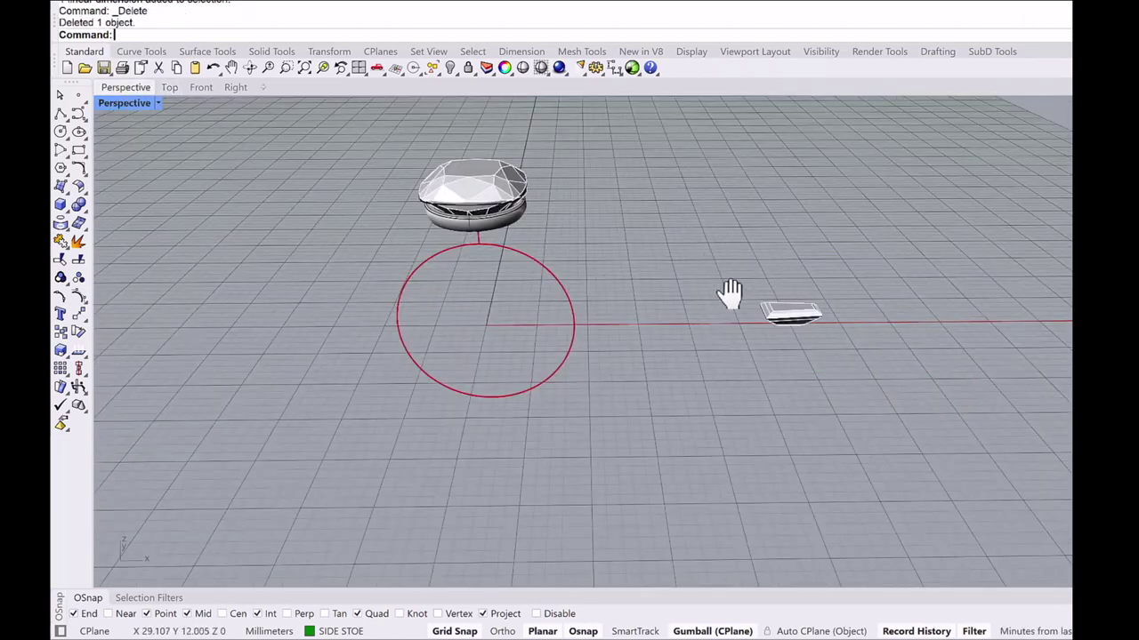
shift+right_drag(729, 293, 605, 279)
scroll(603, 316, up, 8)
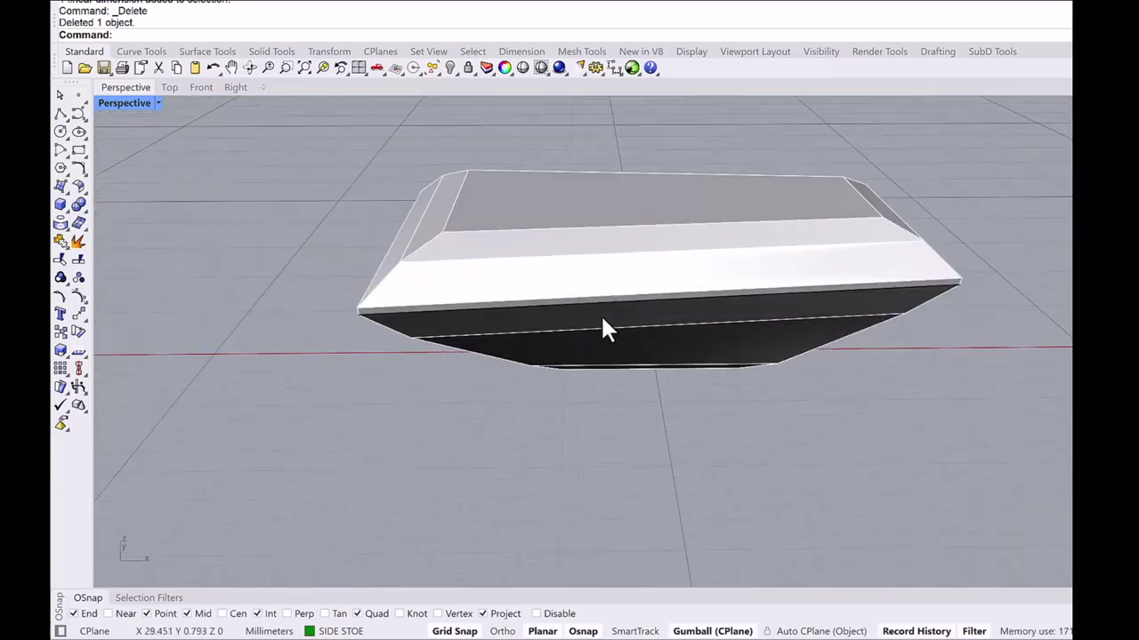
mouse_move(602, 322)
right_down()
mouse_move(590, 292)
mouse_move(589, 316)
right_up()
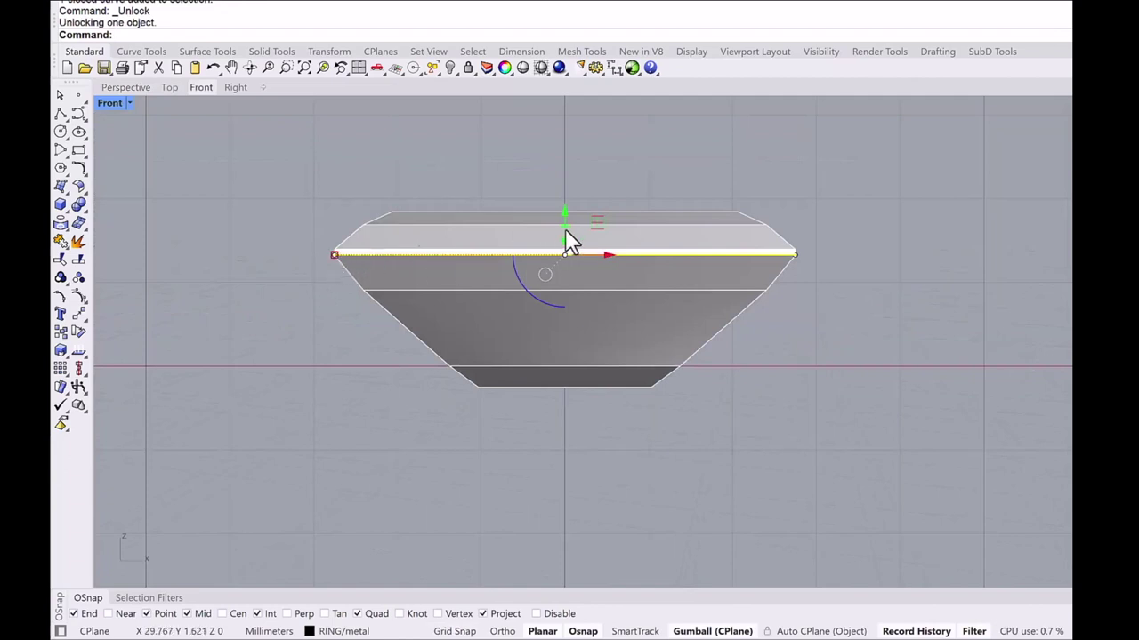
drag(565, 212, 572, 254)
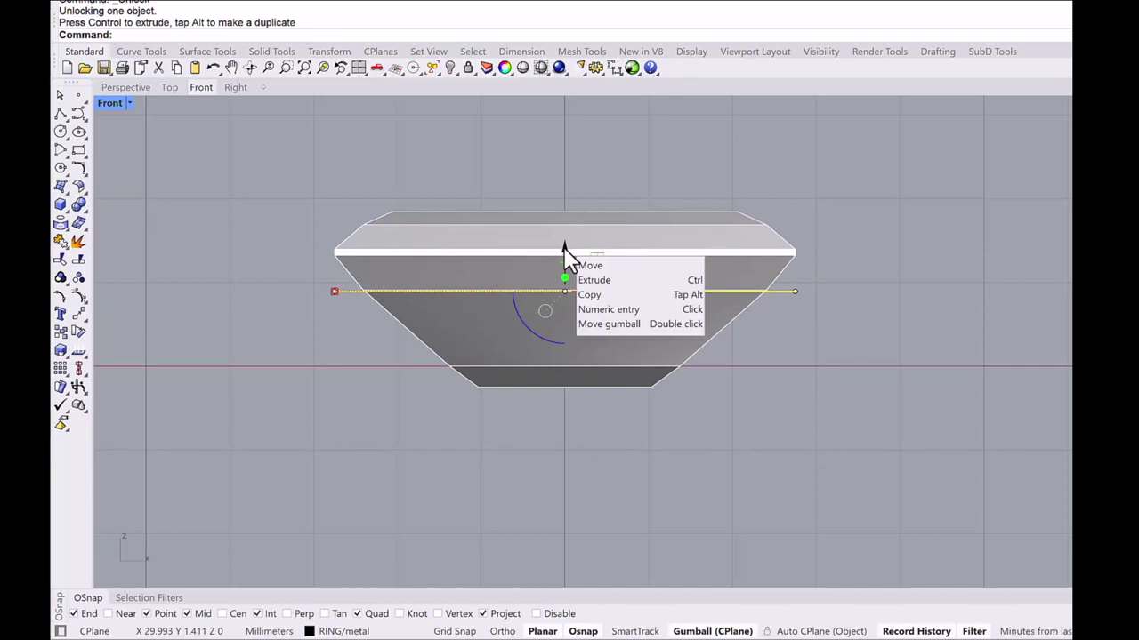
click(564, 248)
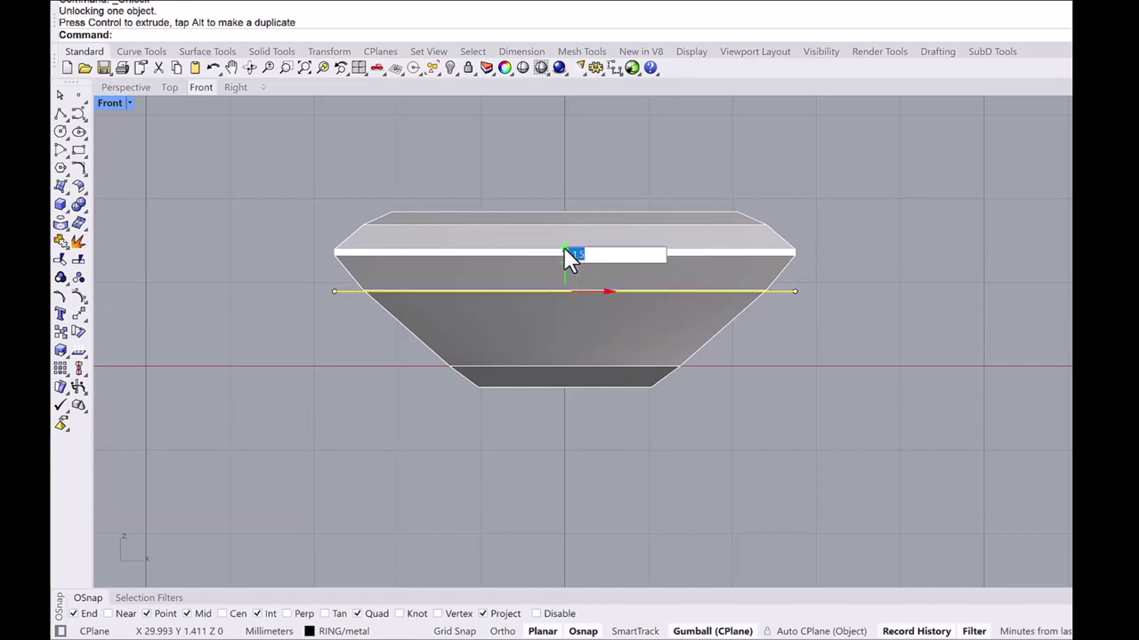
key(alt+Return)
click(517, 163)
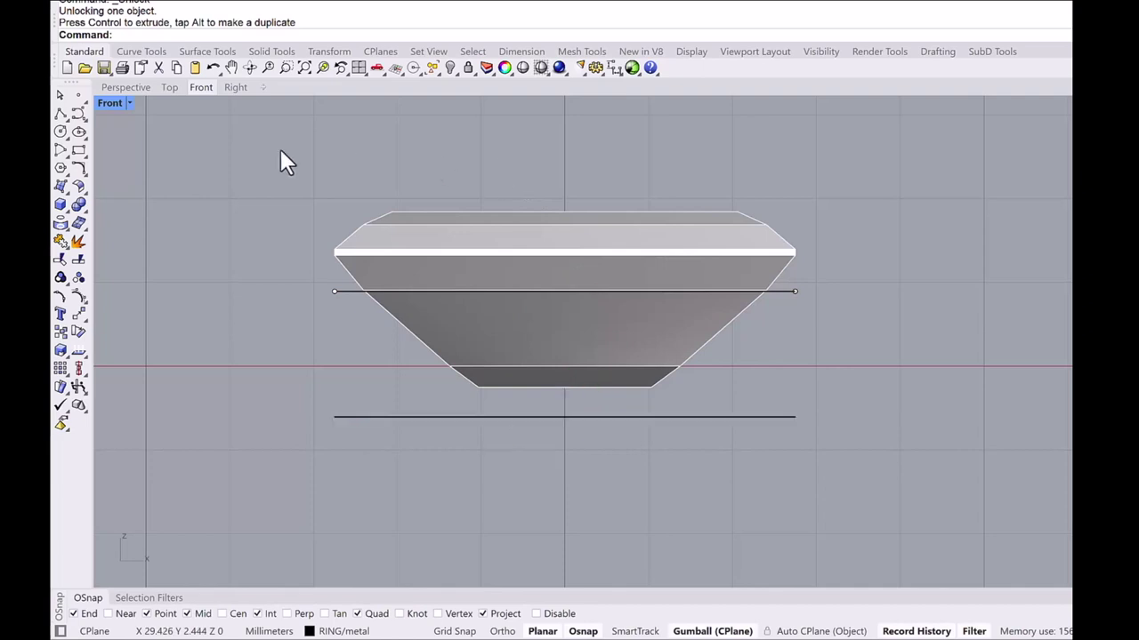
In the Perspective view, loft the two outline curves below the side stone, aligning their seam points along the same short end.
click(125, 87)
click(182, 51)
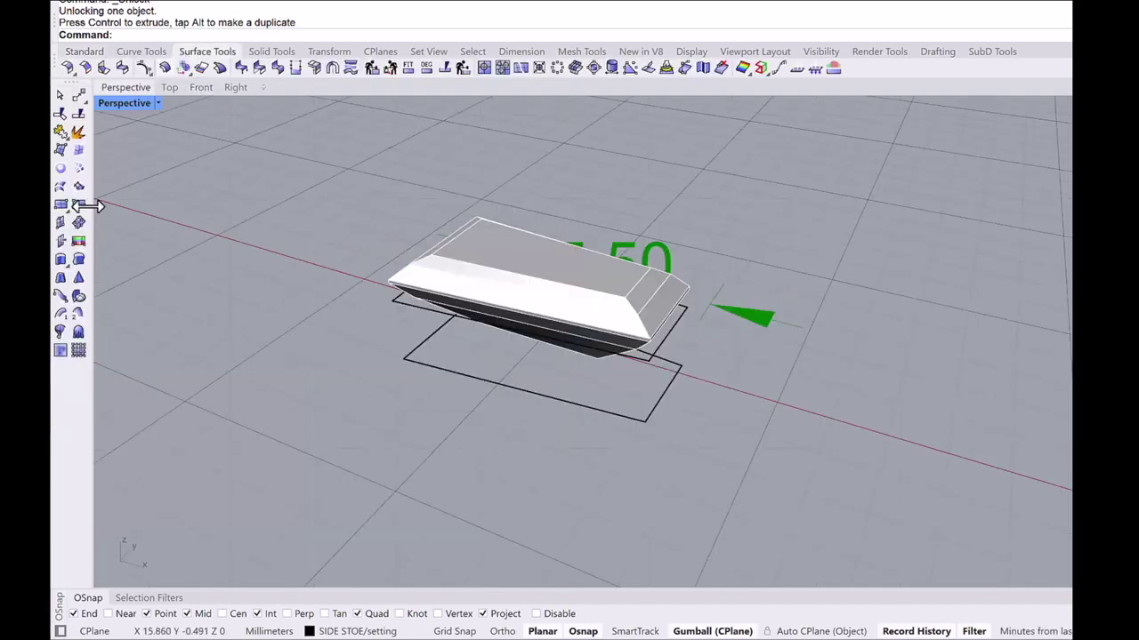
click(60, 187)
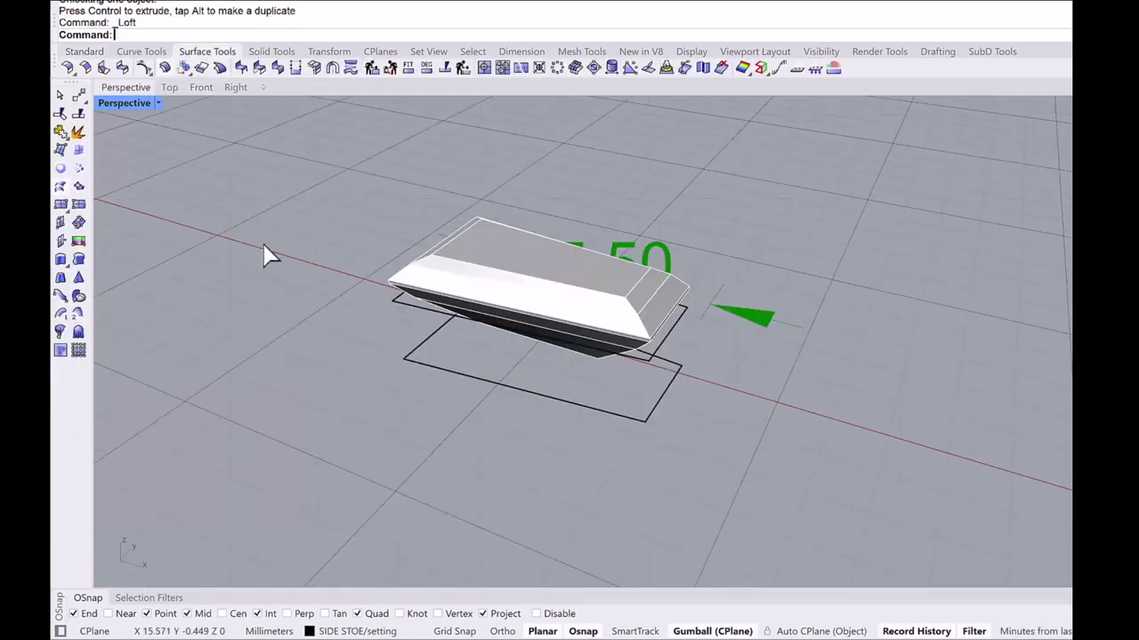
click(396, 306)
click(420, 369)
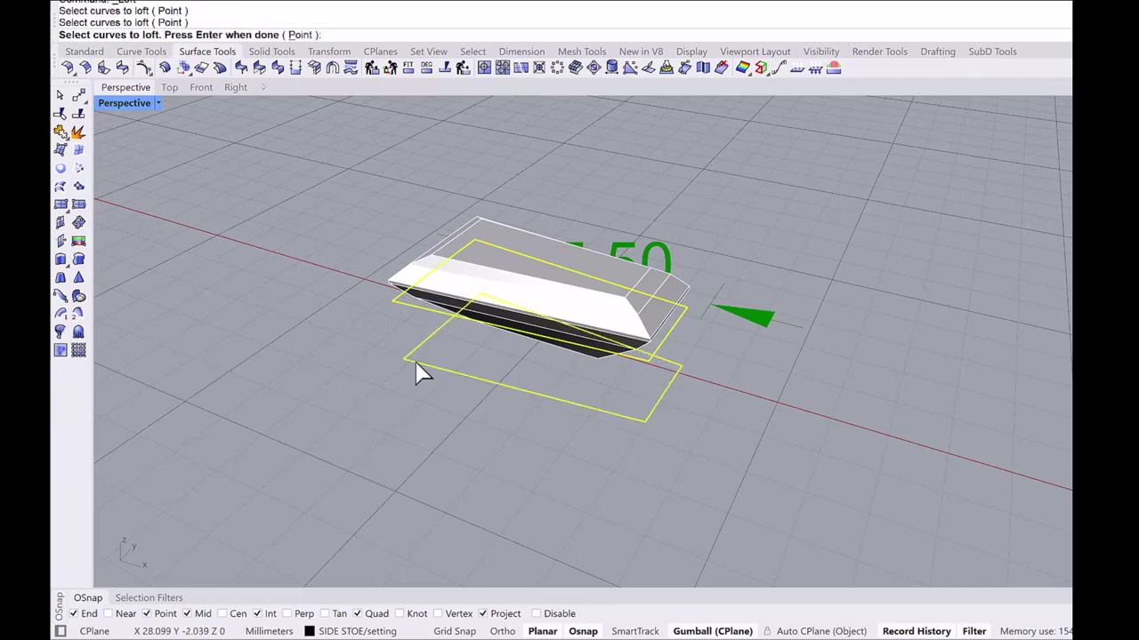
key(Return)
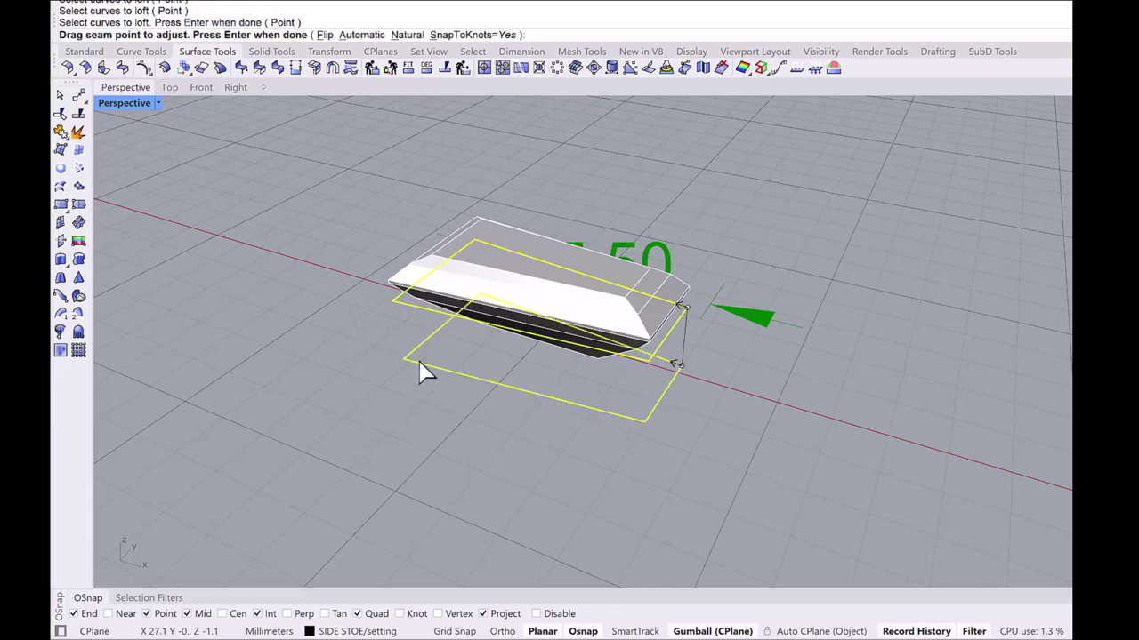
click(684, 308)
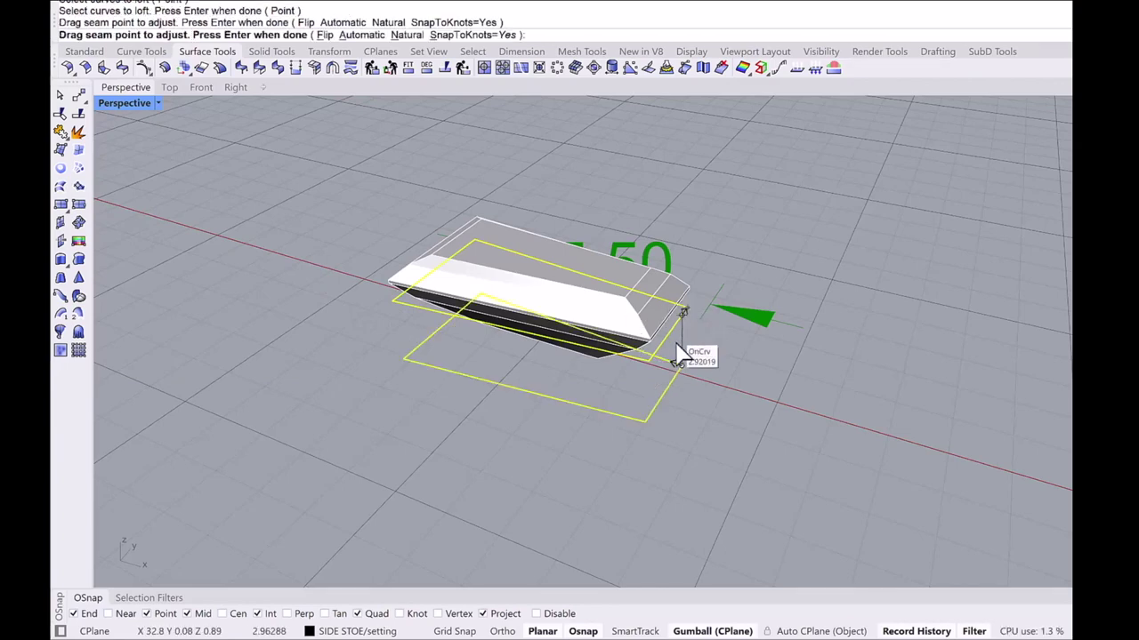
drag(676, 343, 673, 342)
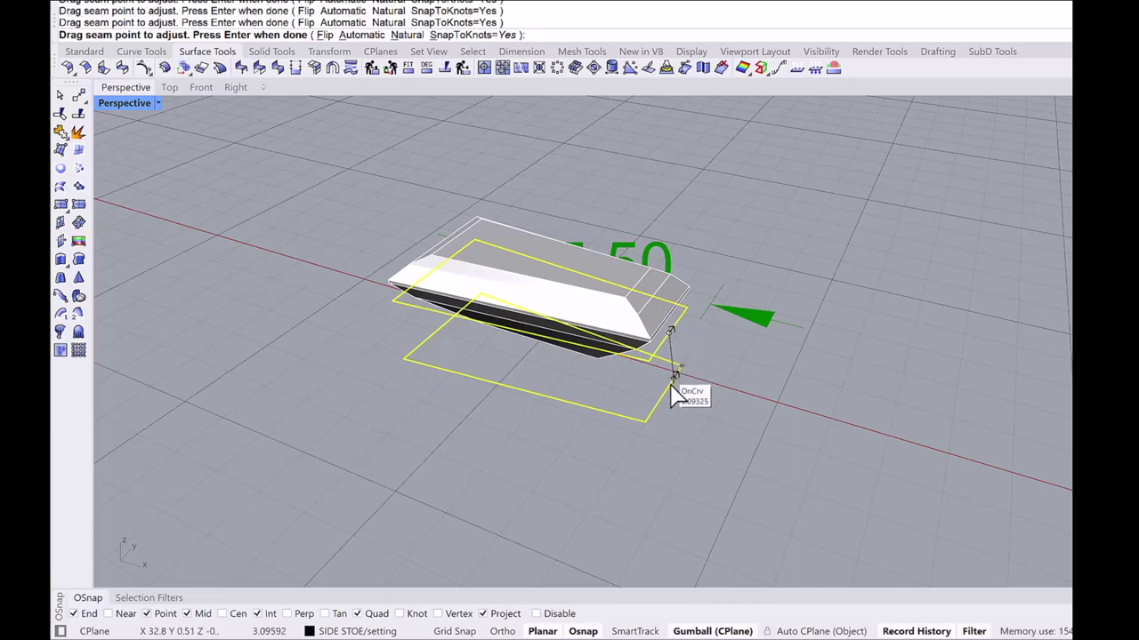
key(Return)
Cap the open ends of the lofted block beneath the side stone to form a closed solid.
click(463, 345)
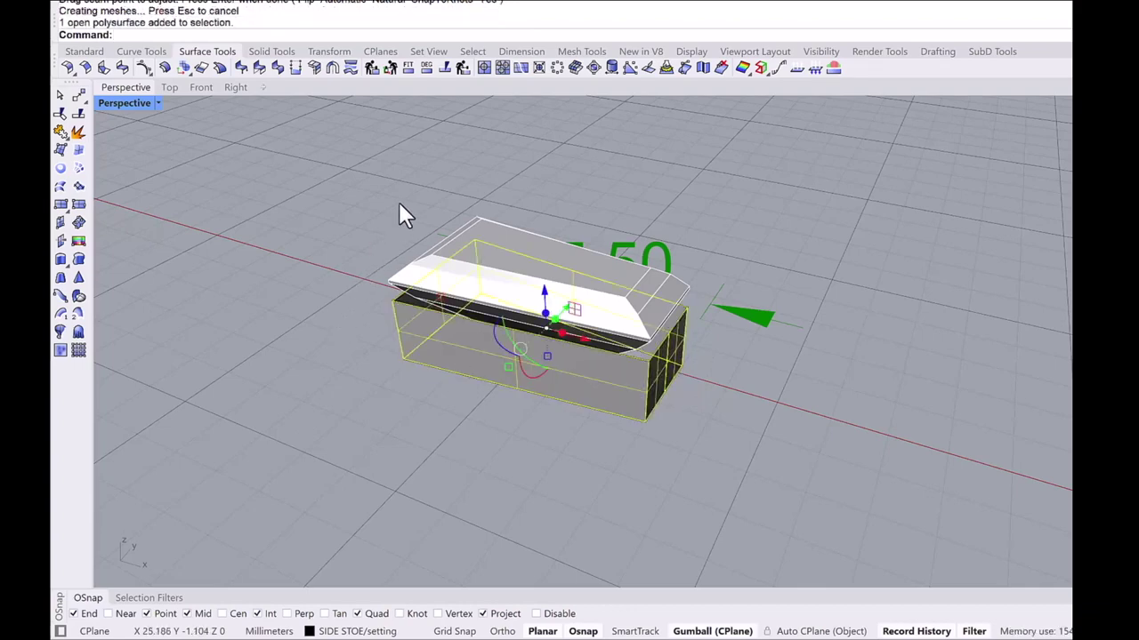
text(Cap)
key(Return)
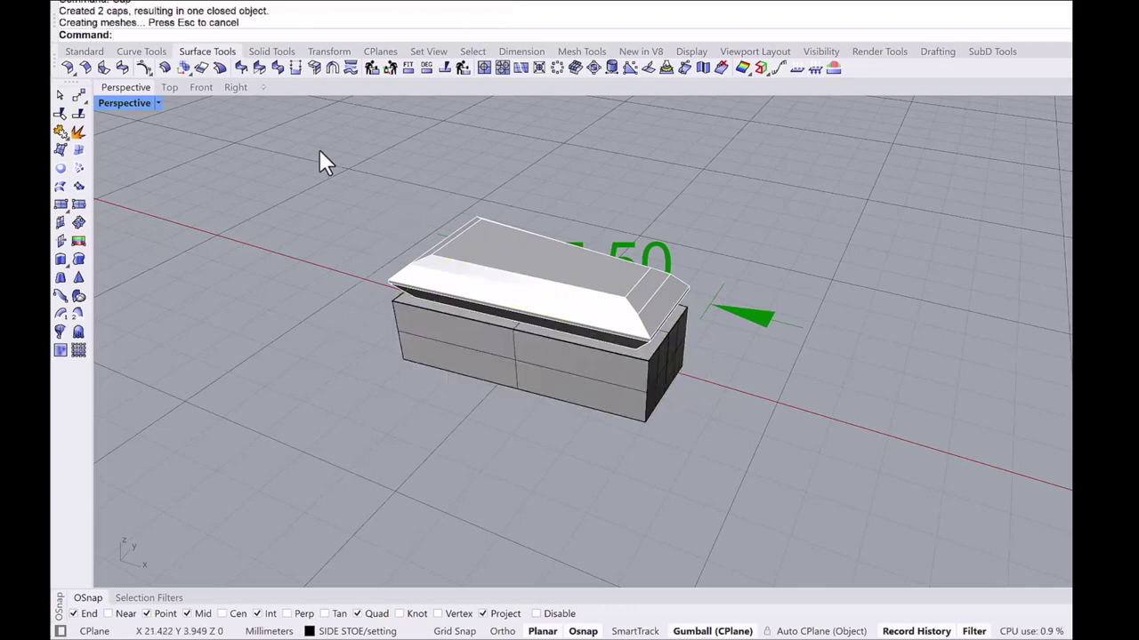
Subtract the side stone from the capped block with Boolean Difference, with DeleteInput set to Yes and DeleteCutters to No.
click(265, 52)
click(89, 68)
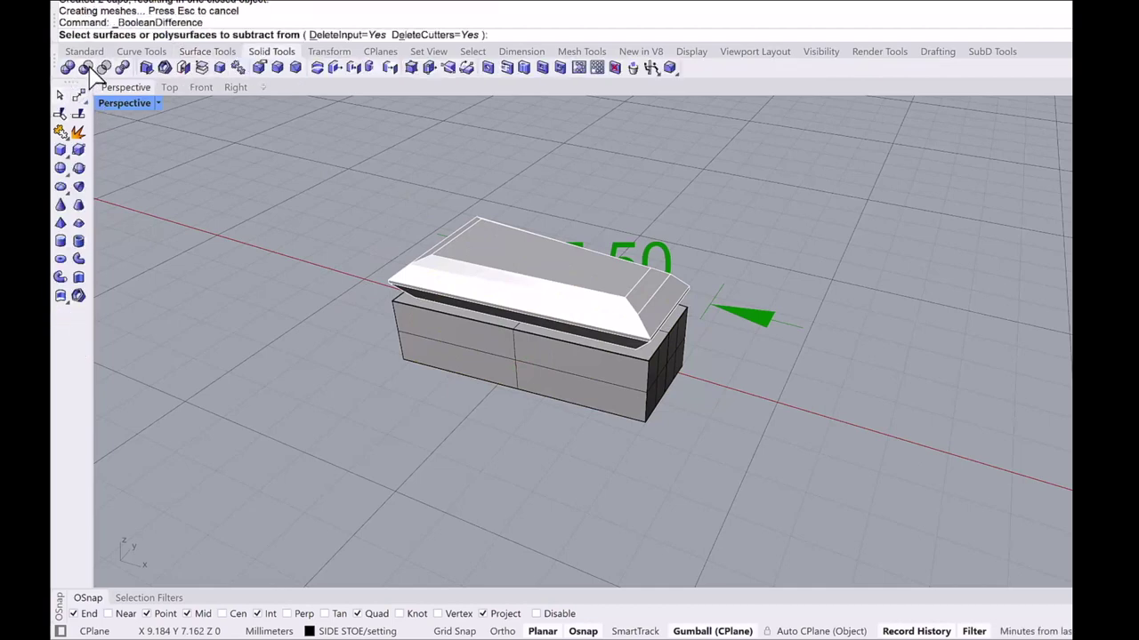
text(e)
key(Return)
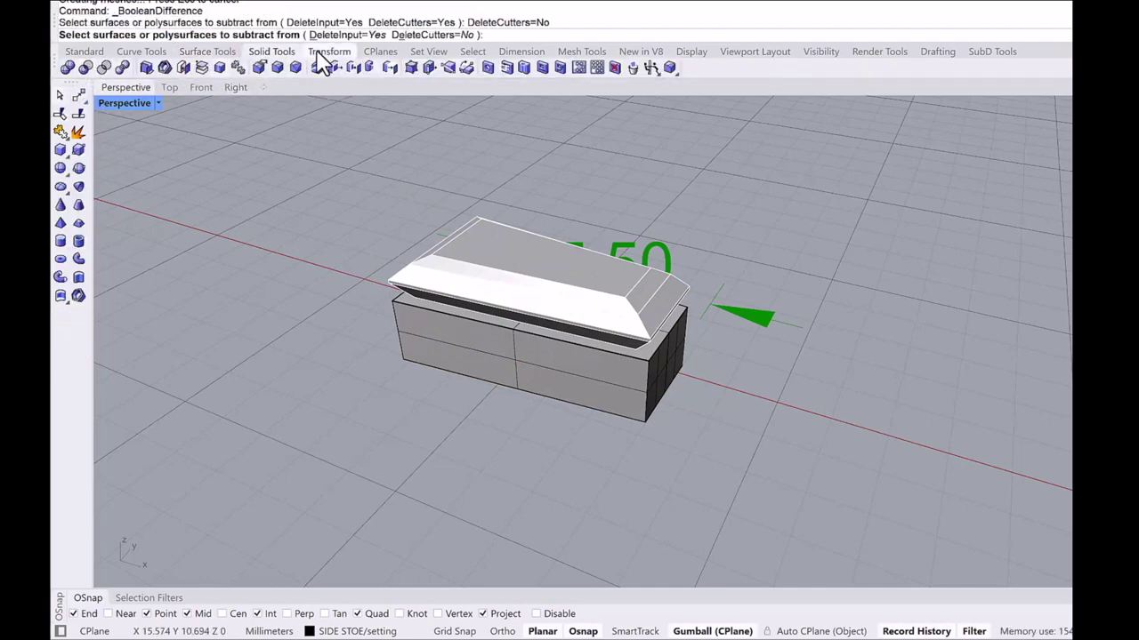
click(458, 35)
click(458, 35)
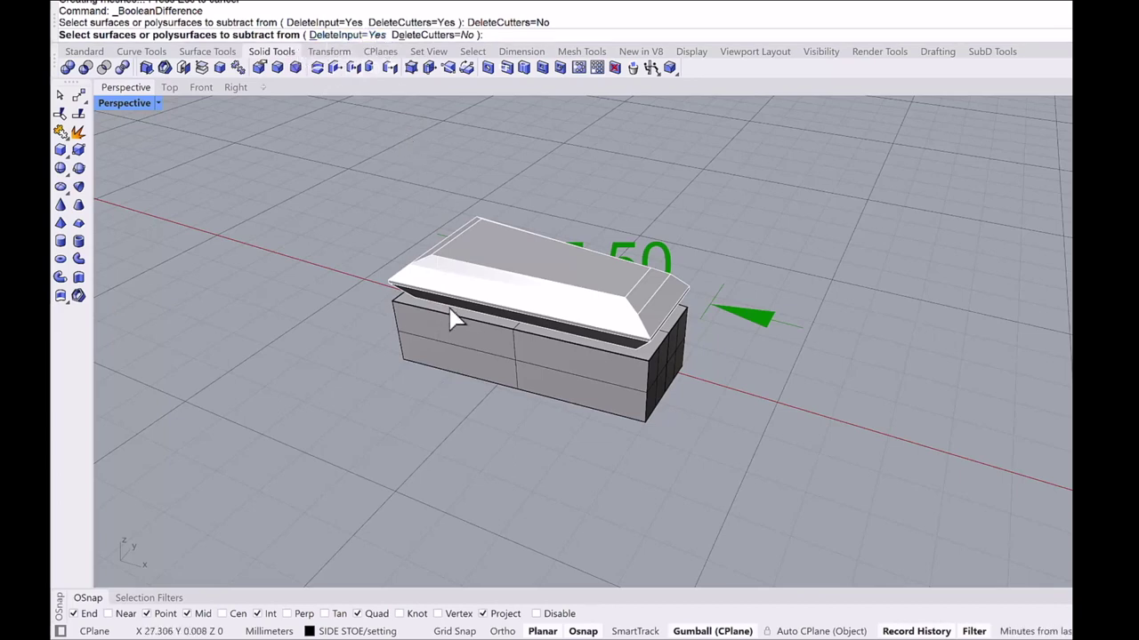
click(440, 338)
key(Return)
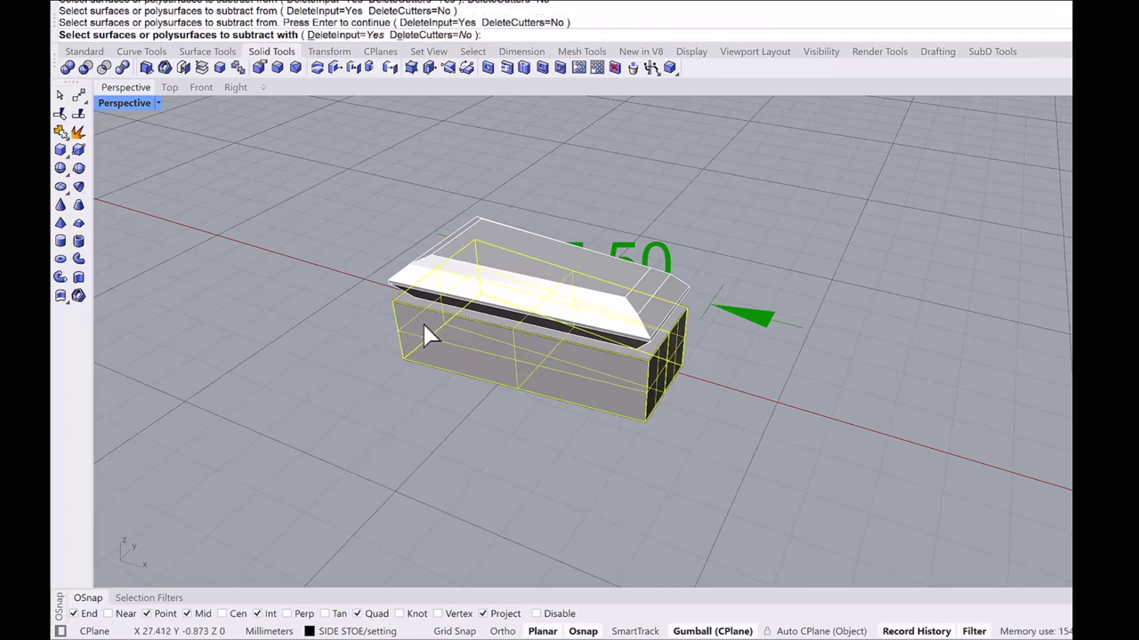
click(461, 274)
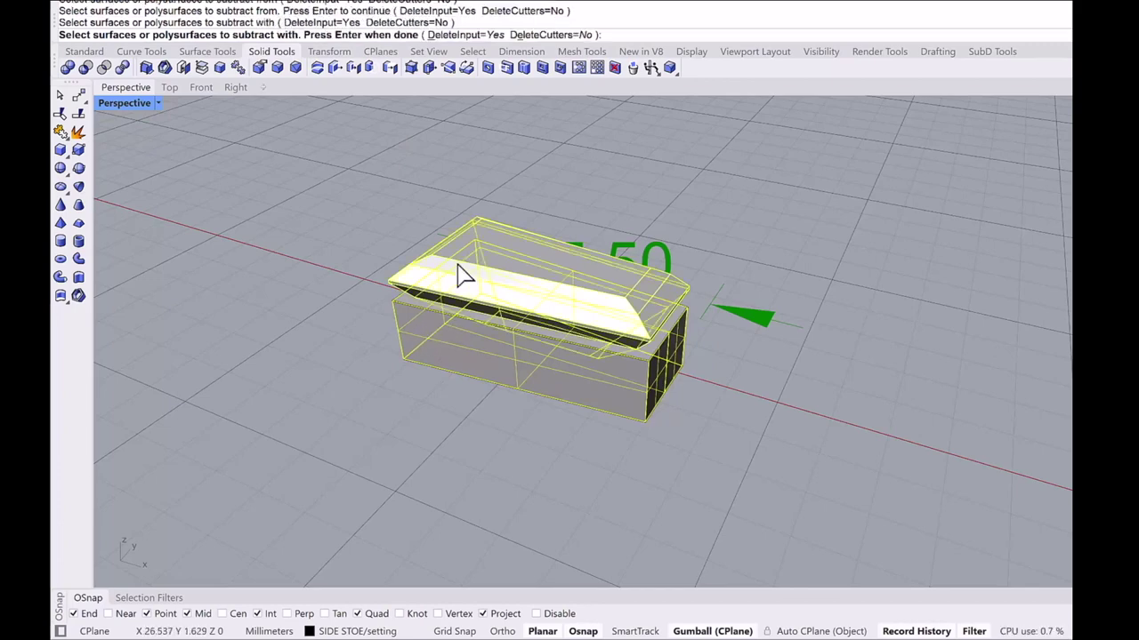
key(Return)
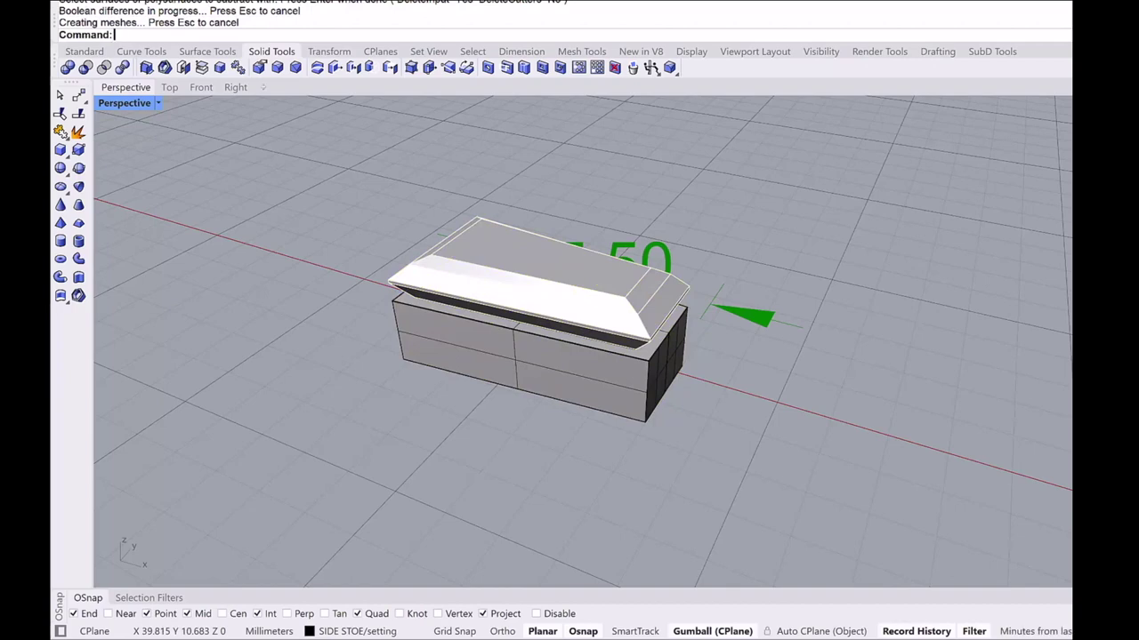
Extract a V-direction isocurve across the end wall of the setting's stone seat, from the end of the existing long-wall curve.
click(667, 286)
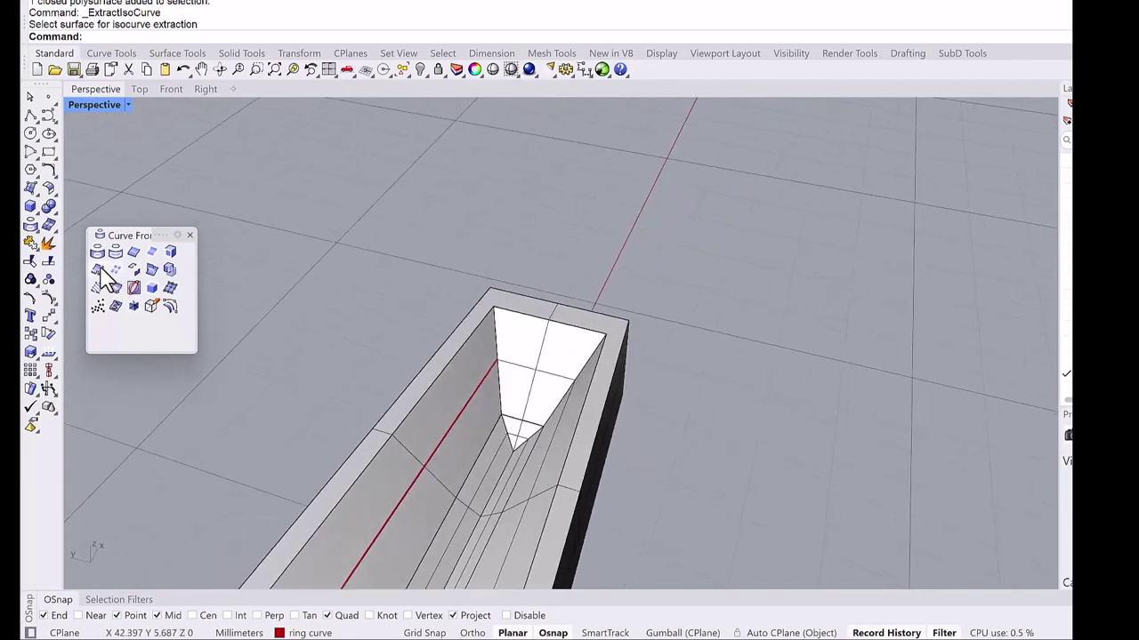
click(97, 286)
click(530, 373)
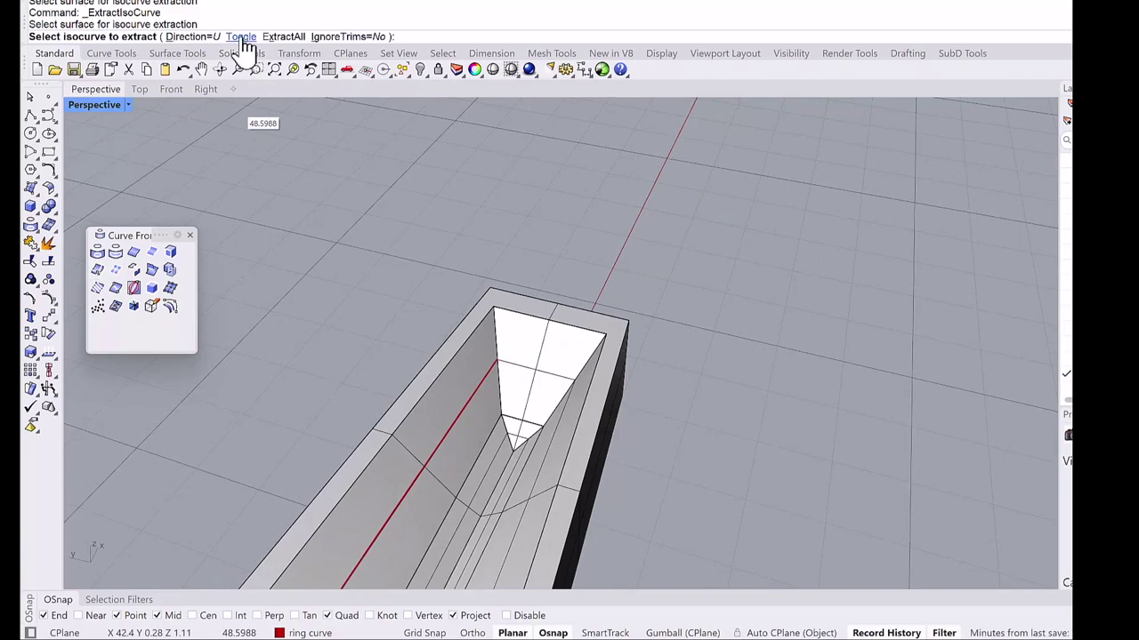
click(201, 37)
key(v)
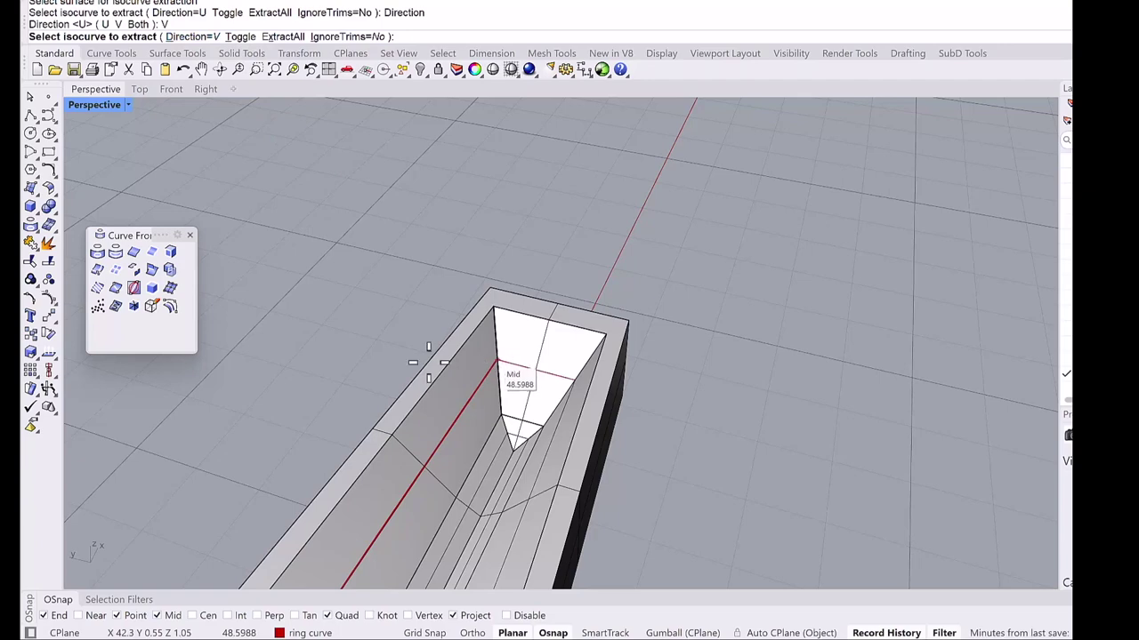
click(482, 363)
key(Return)
Extract the U-direction isocurve along the remaining long wall of the seat, snapping to the end of the short-wall curve.
right_drag(682, 330, 671, 377)
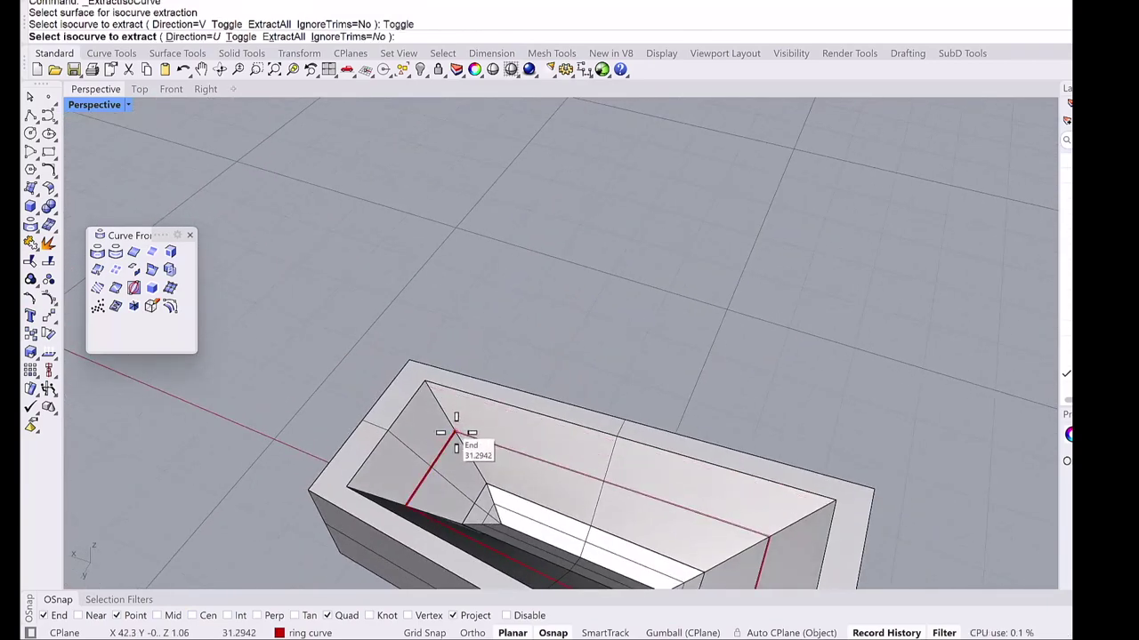
click(454, 433)
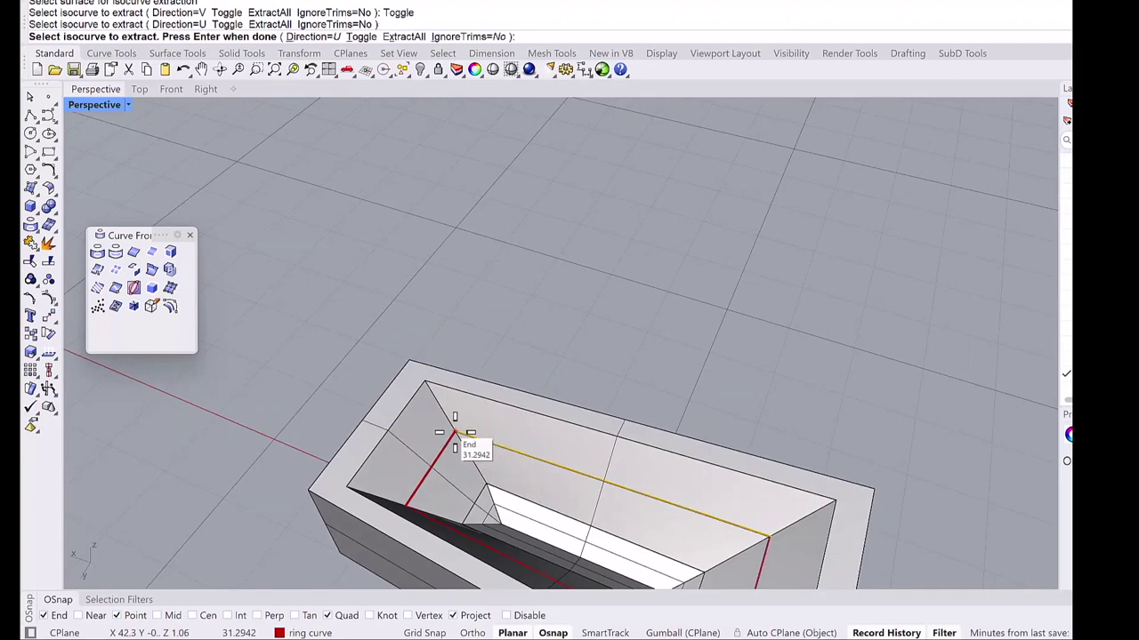
key(Return)
Join the four extracted isocurves inside the setting into one closed curve.
scroll(460, 440, down, 3)
right_drag(602, 463, 605, 385)
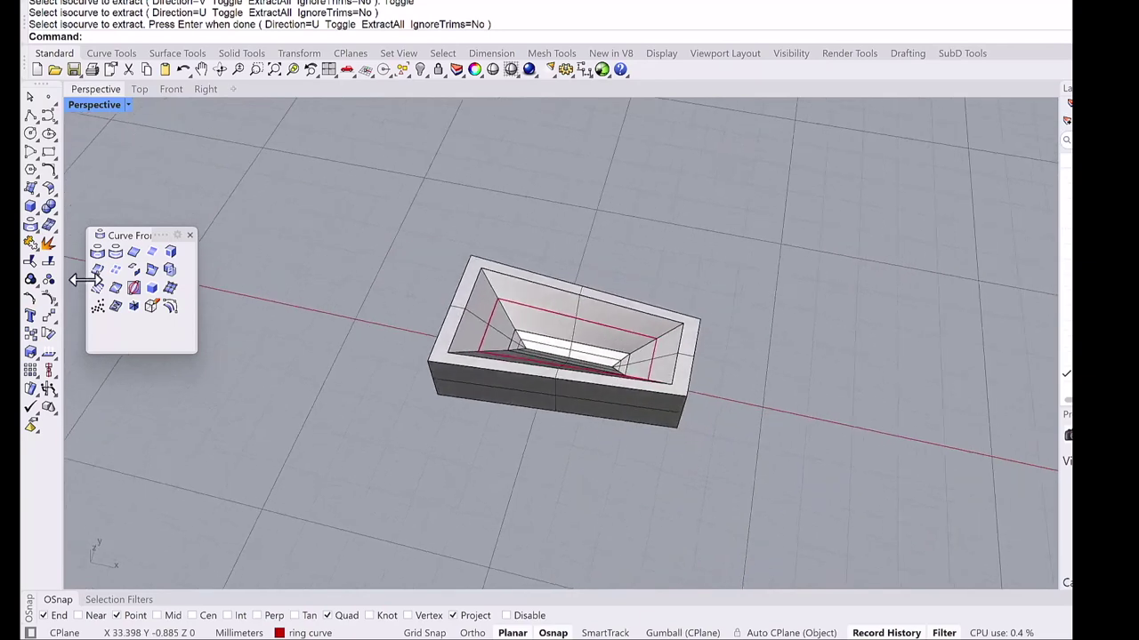
click(30, 258)
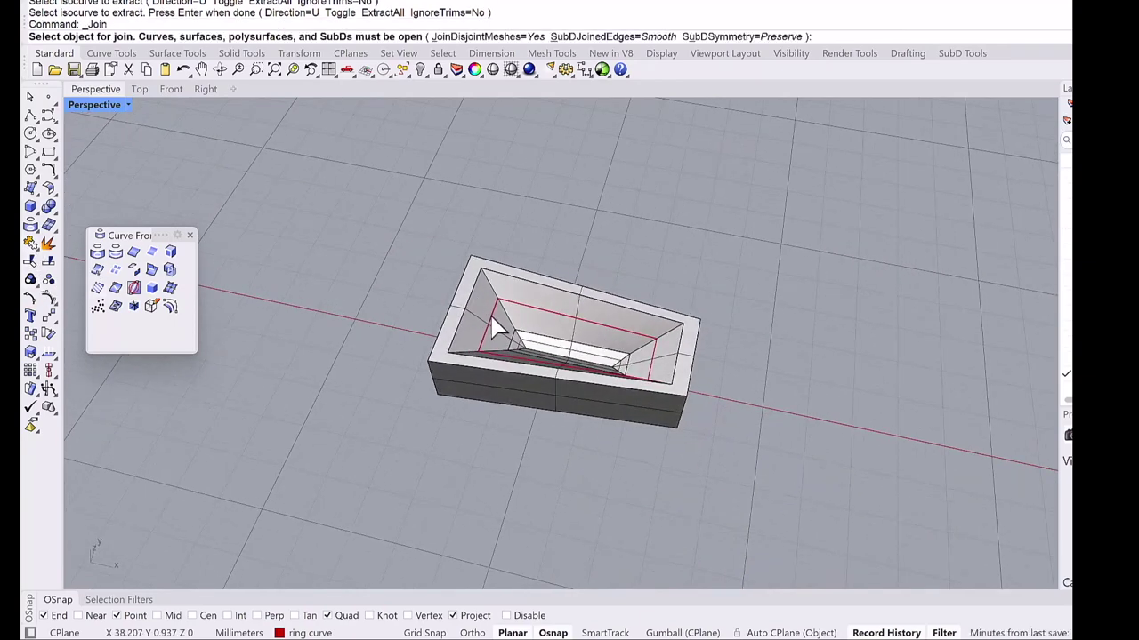
click(525, 317)
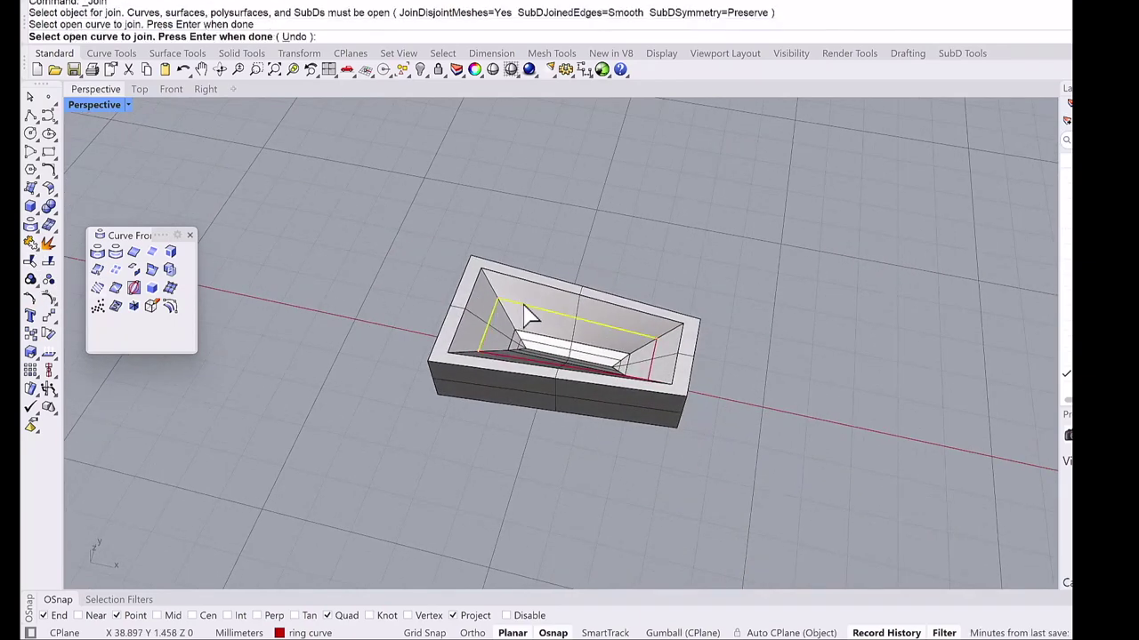
click(663, 356)
right_drag(613, 374, 671, 316)
right_click(612, 349)
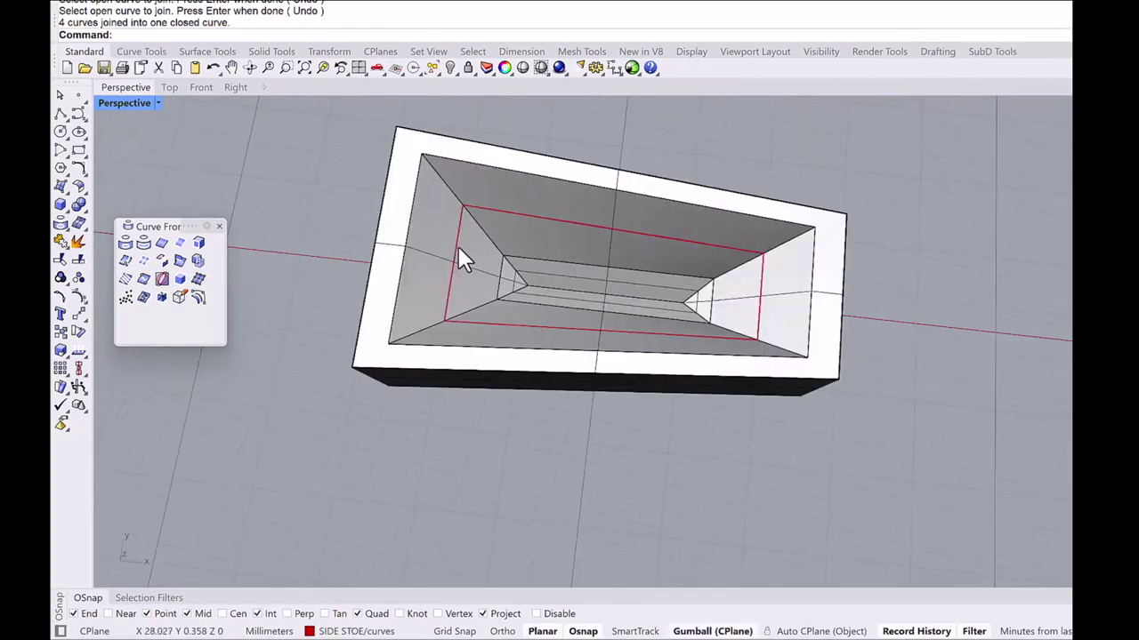
Extrude the joined closed curve vertically in both directions into a solid that passes through the whole setting.
click(458, 246)
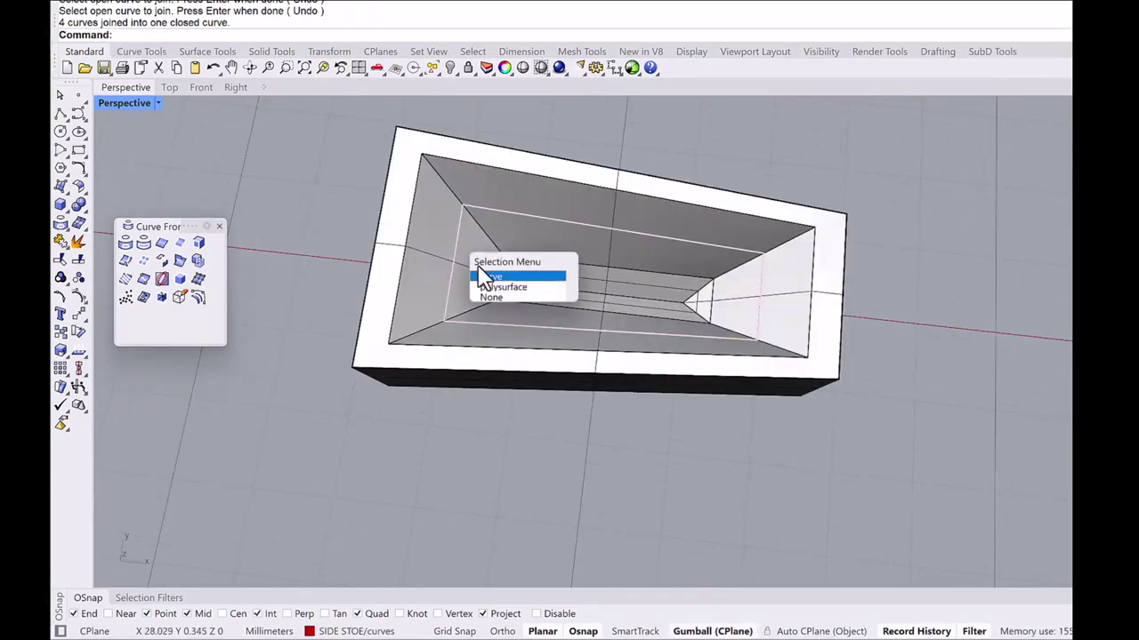
click(483, 273)
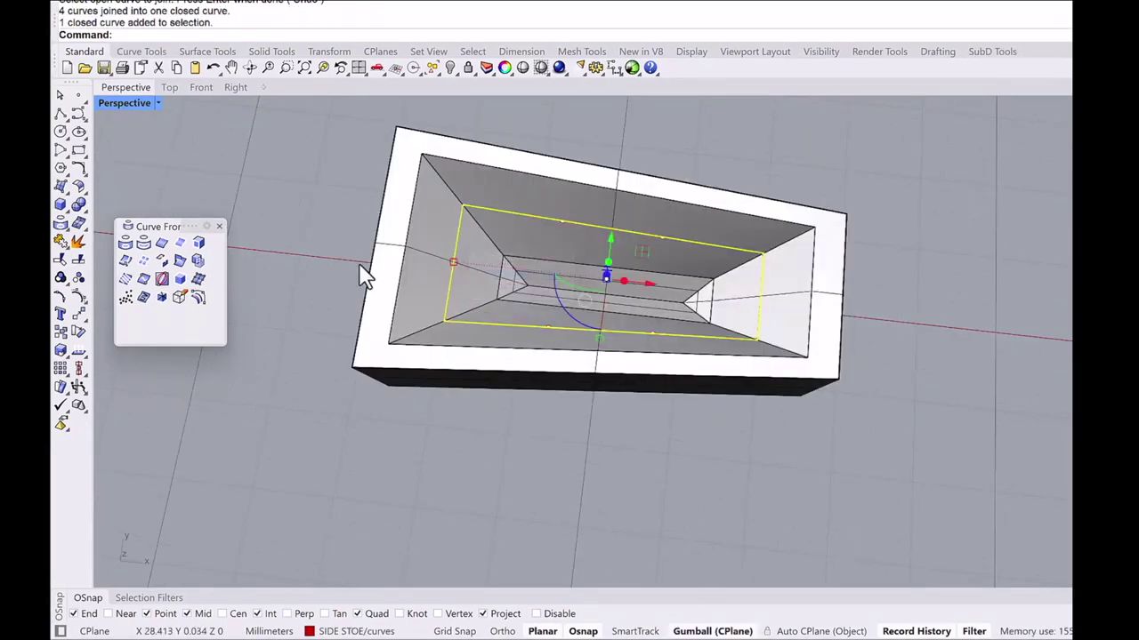
click(315, 245)
right_drag(492, 251, 703, 218)
click(594, 351)
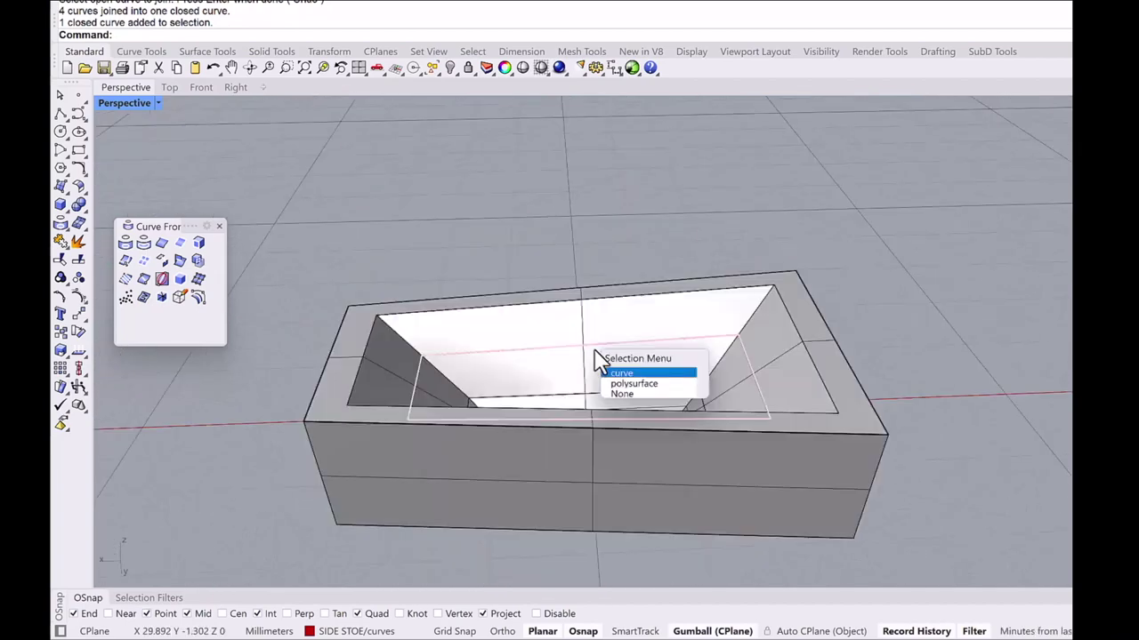
click(611, 375)
right_drag(587, 344, 584, 286)
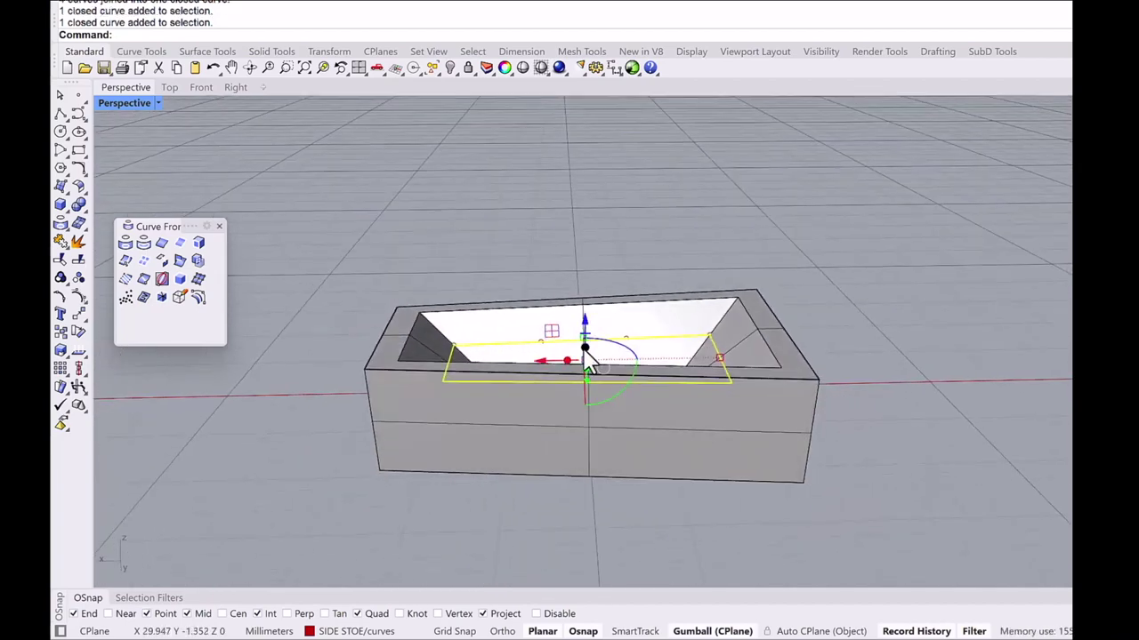
drag(584, 349, 583, 214)
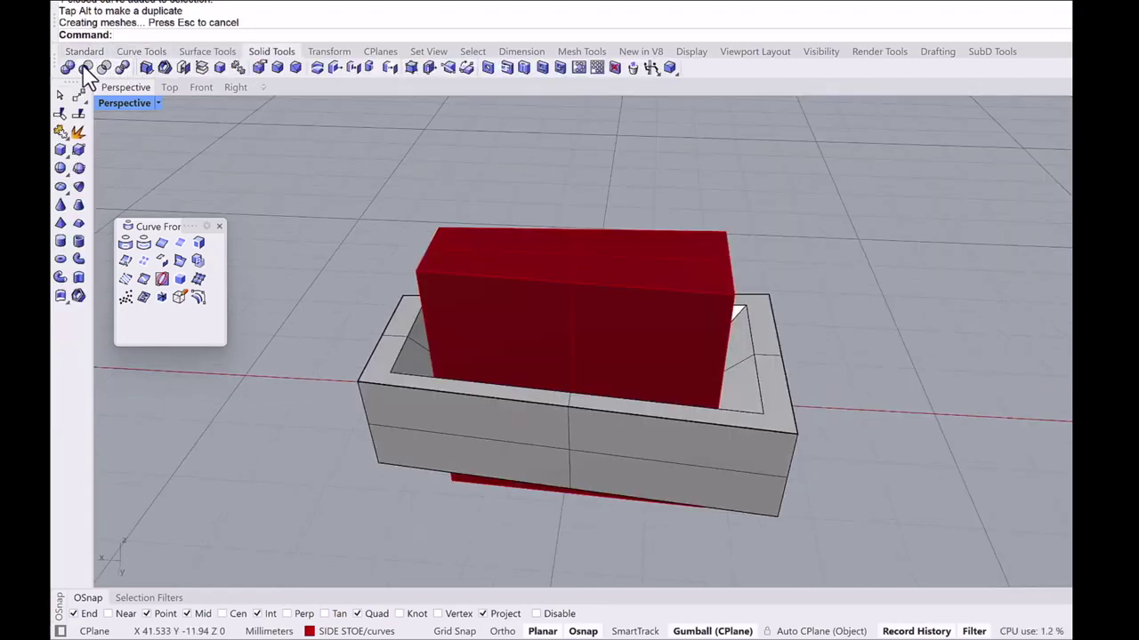
Subtract the extruded solid from the setting and scale the setting's bottom face slightly inward along its length.
click(85, 70)
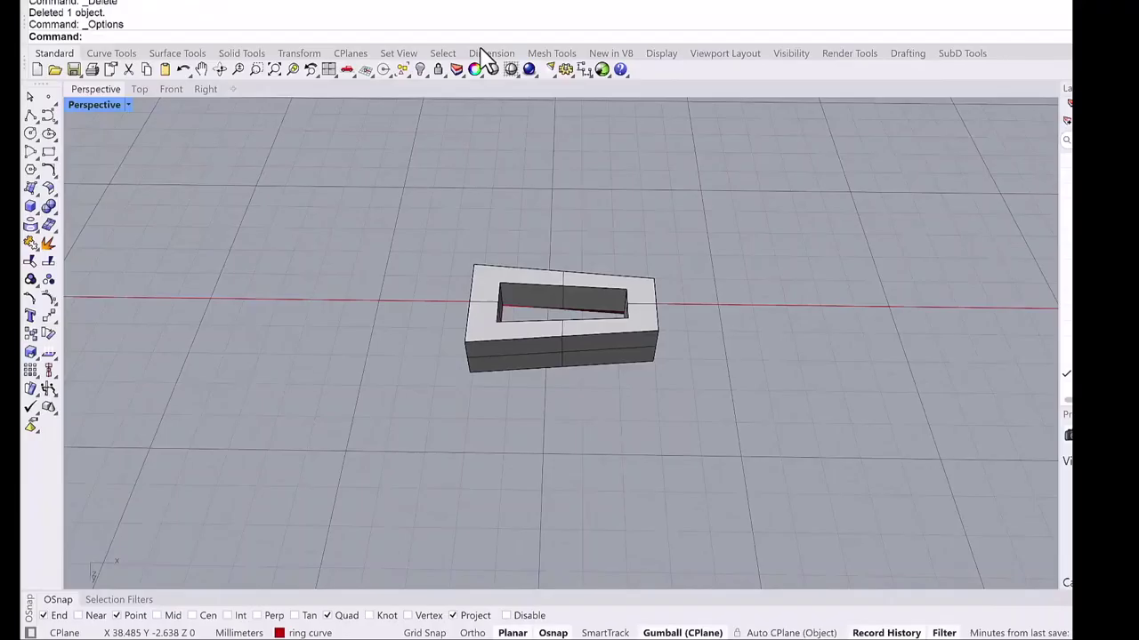
click(484, 302)
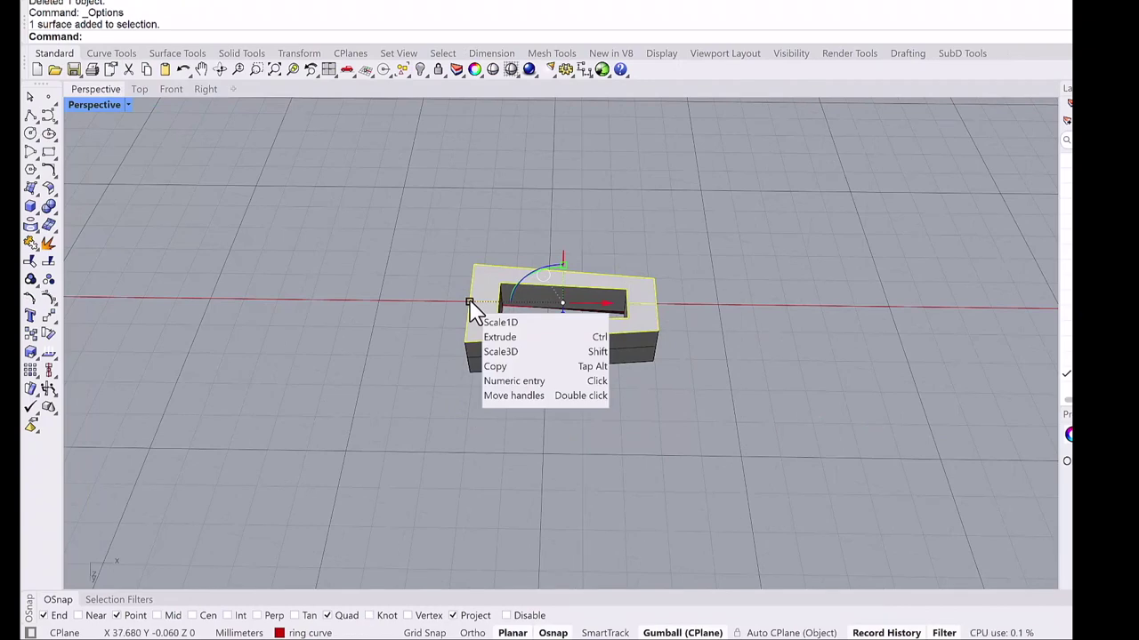
drag(469, 302, 474, 302)
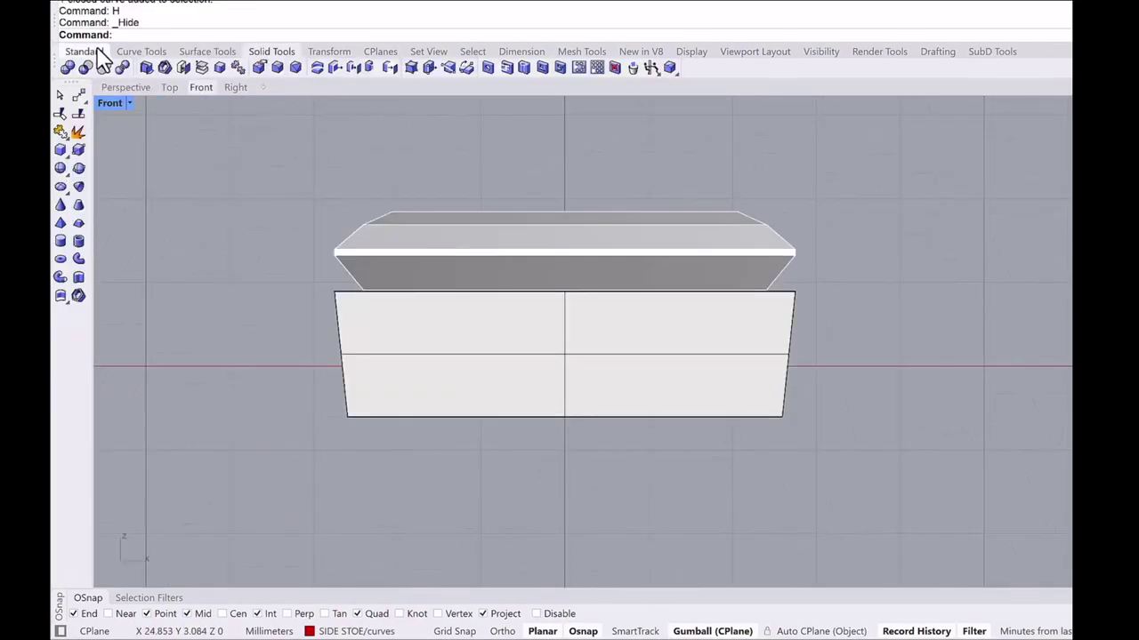
Draw a line about 2.7 mm long in the front view, from the setting's lower wide-end corner up past the stone.
click(78, 241)
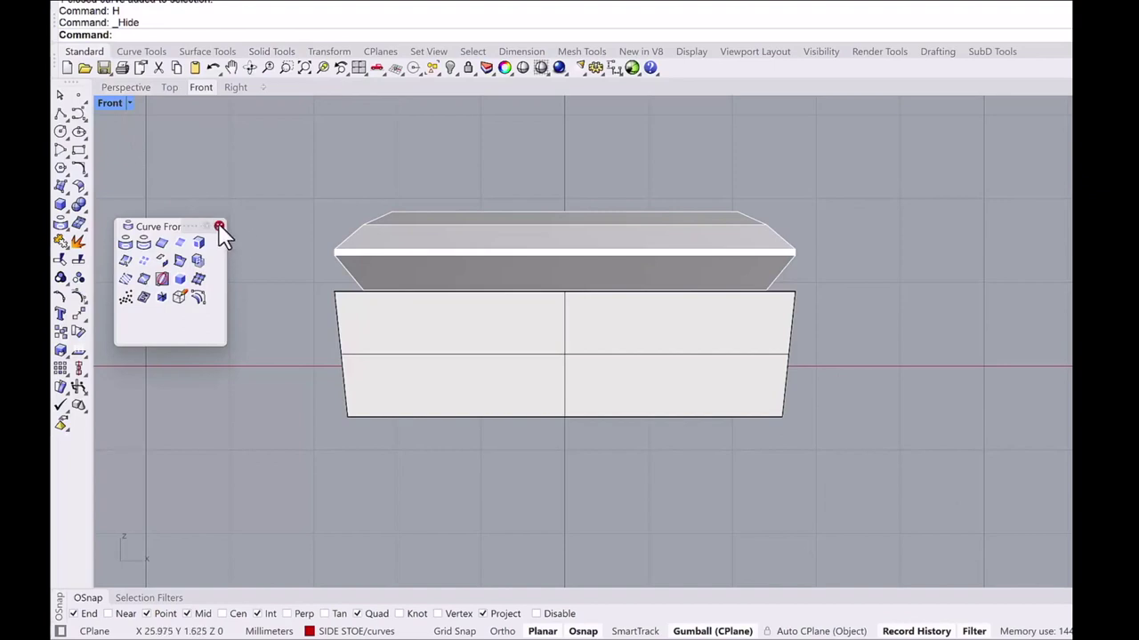
click(219, 227)
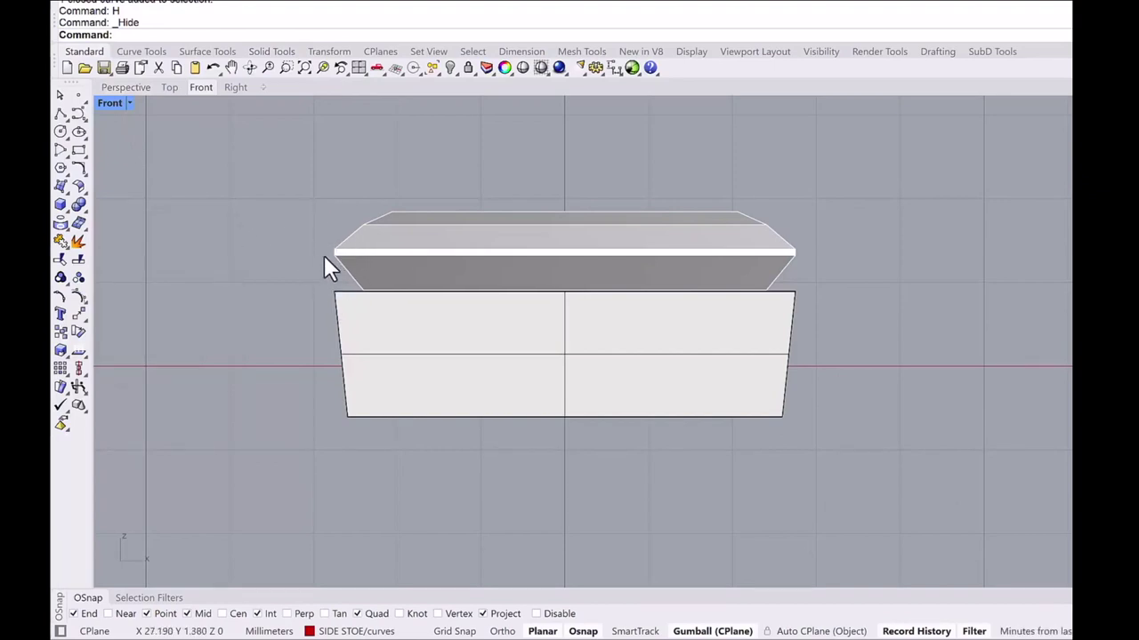
click(66, 119)
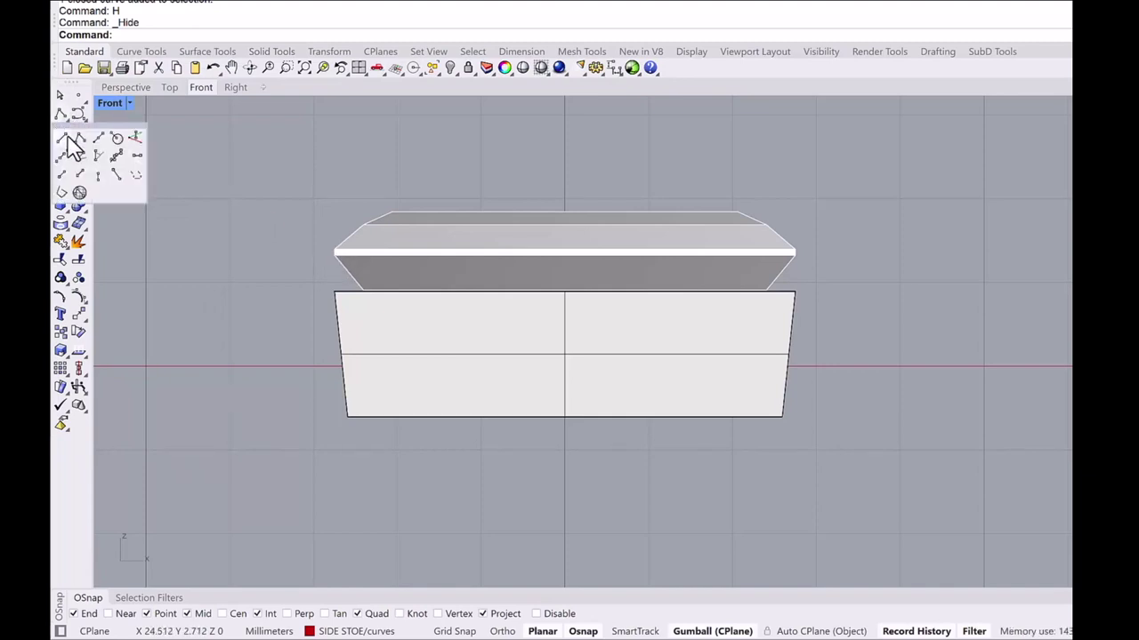
click(140, 182)
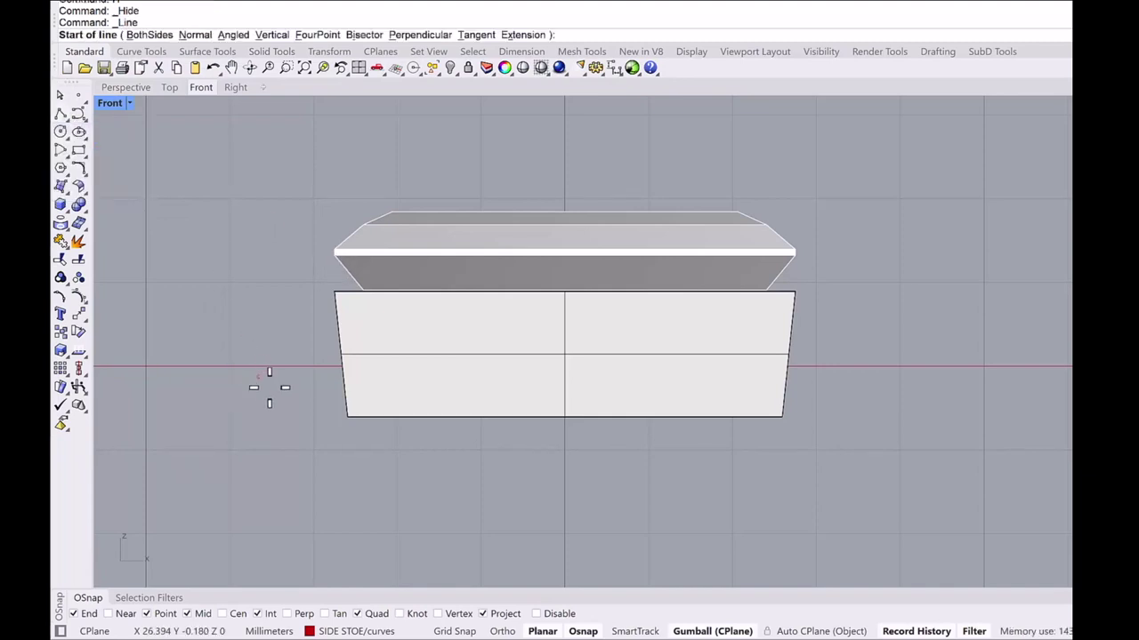
click(348, 416)
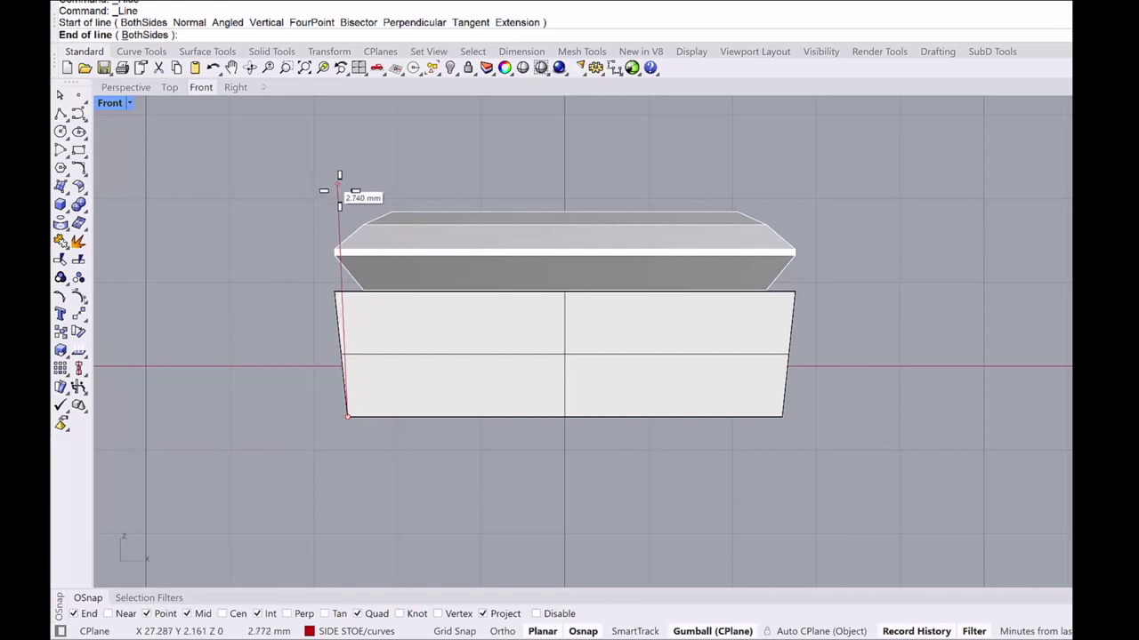
click(340, 192)
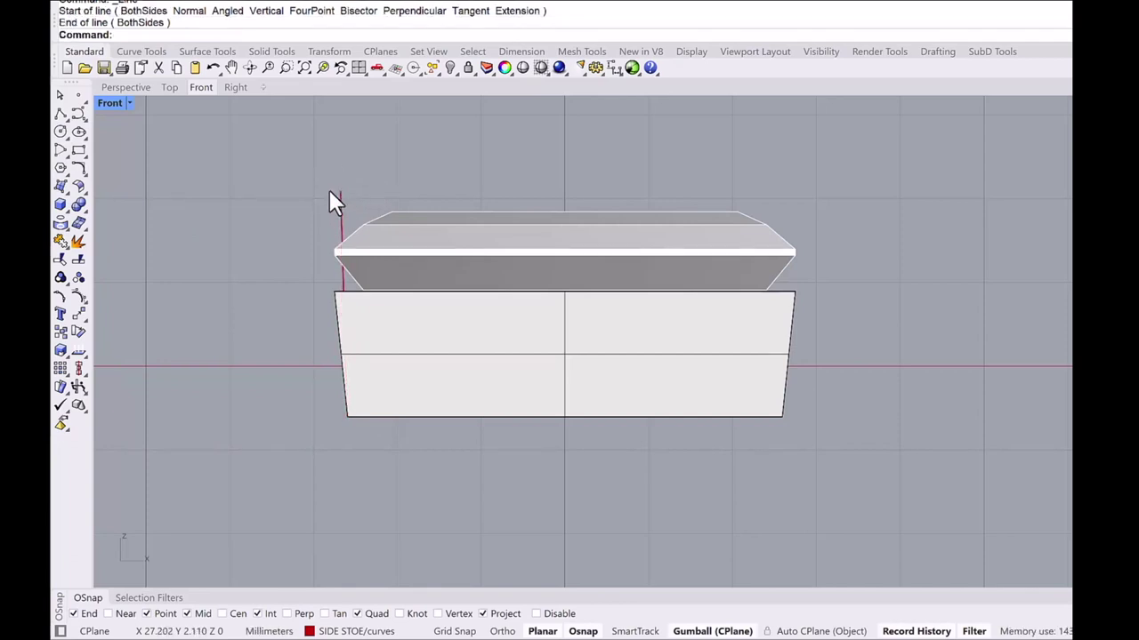
Move the prong line along the Y direction in the top view to the setting's near corner at the wide end.
click(341, 204)
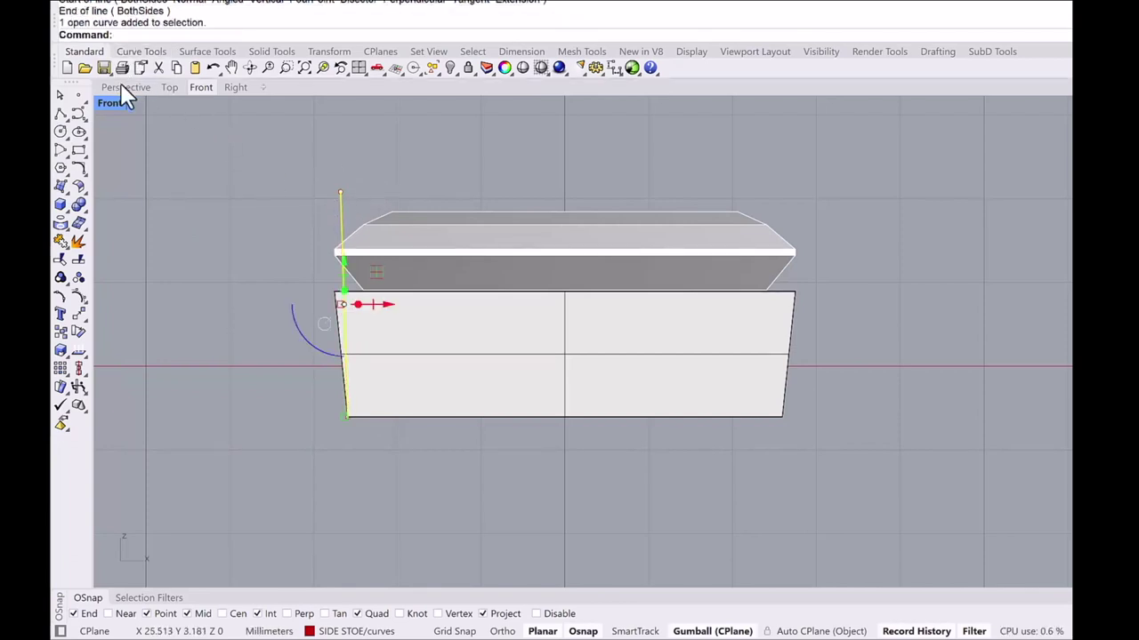
right_drag(492, 269, 437, 312)
click(169, 88)
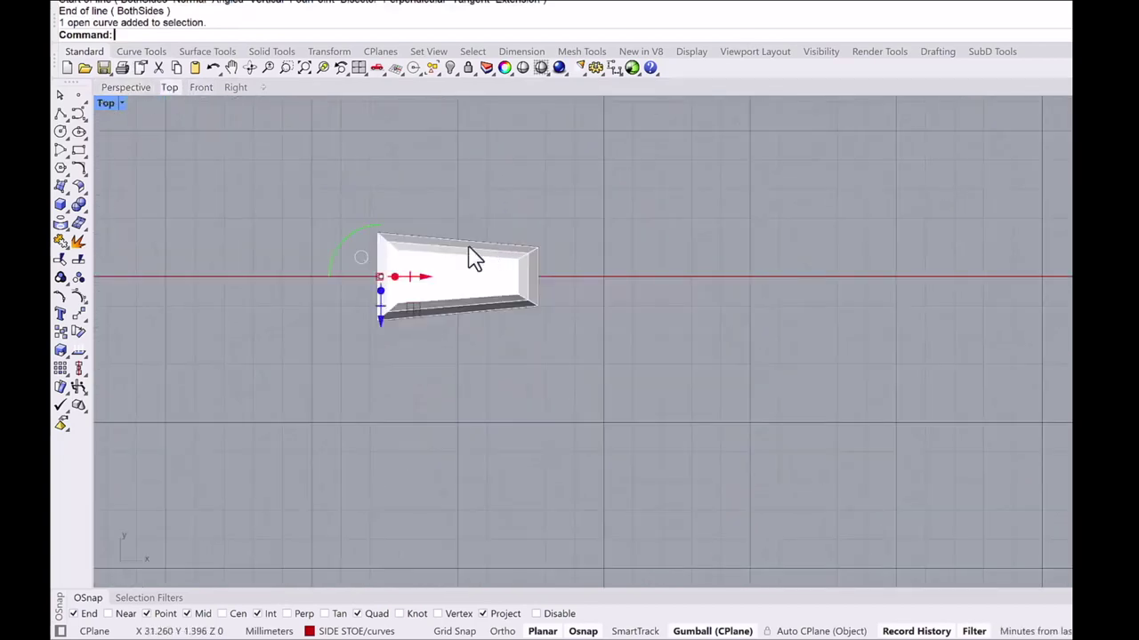
scroll(352, 293, up, 5)
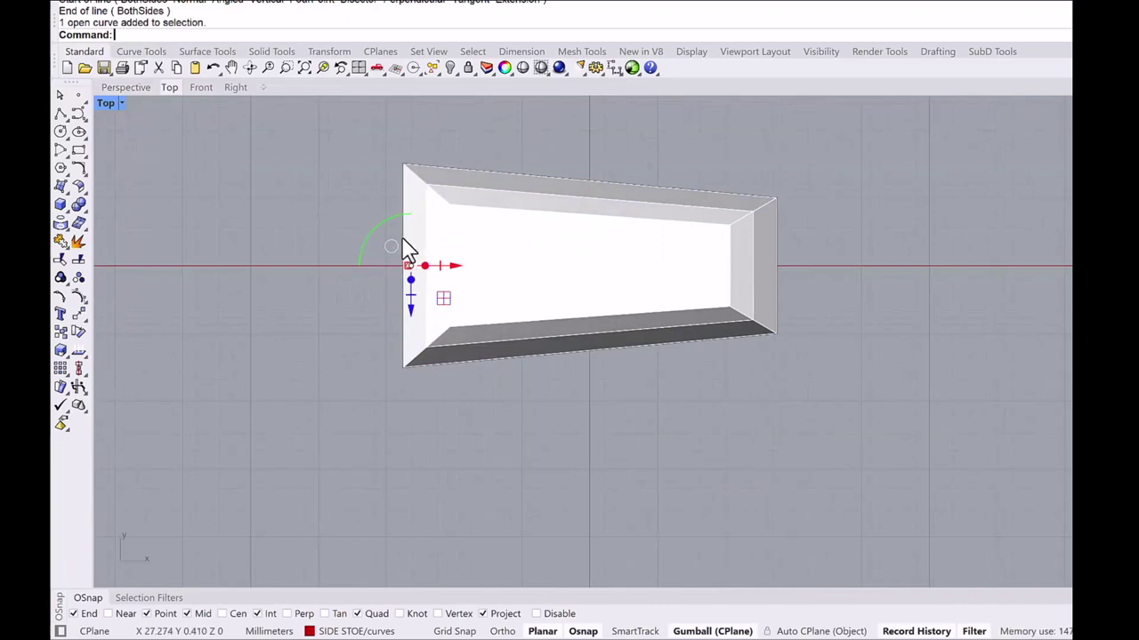
click(427, 265)
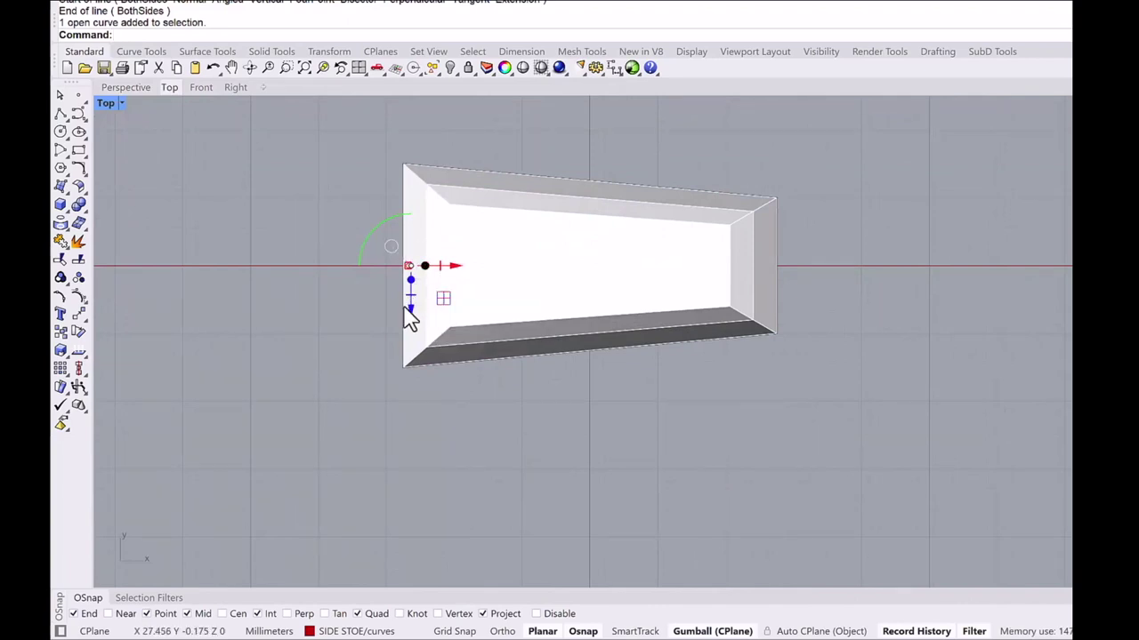
drag(412, 313, 407, 414)
click(107, 89)
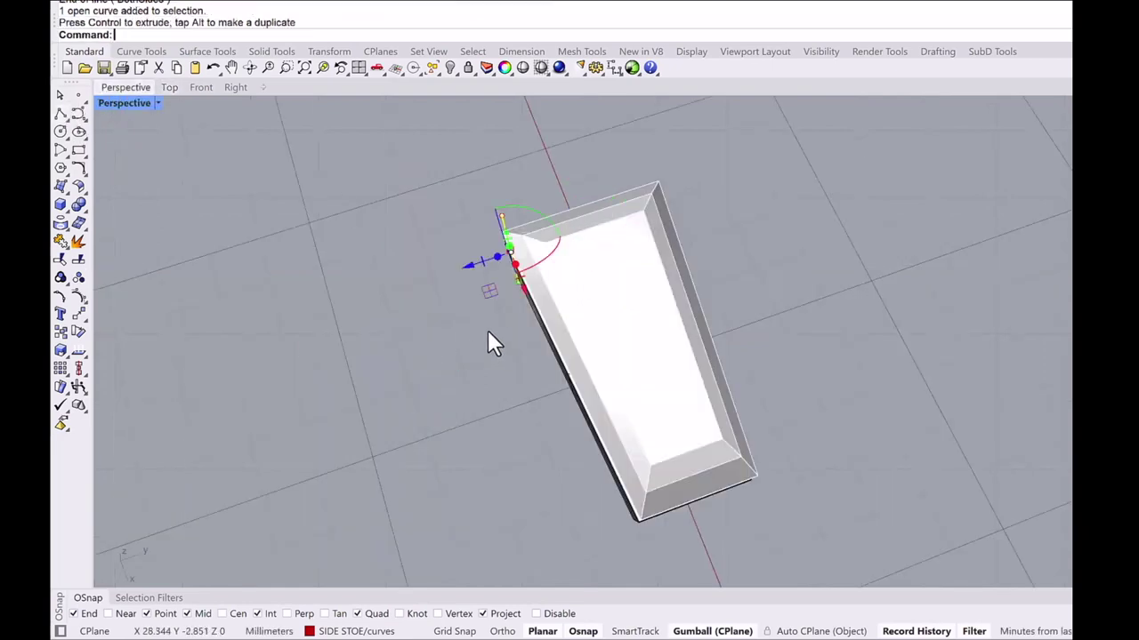
right_drag(487, 330, 579, 307)
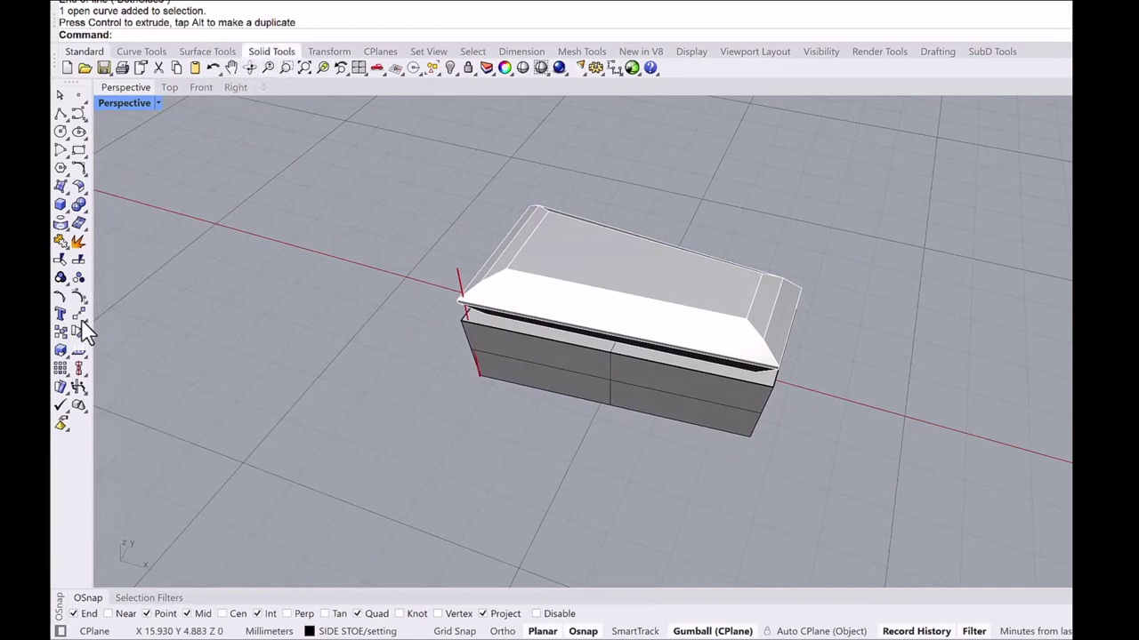
Create a flat-capped pipe along the corner line with a start and end diameter of 0.8 mm.
click(78, 258)
click(459, 282)
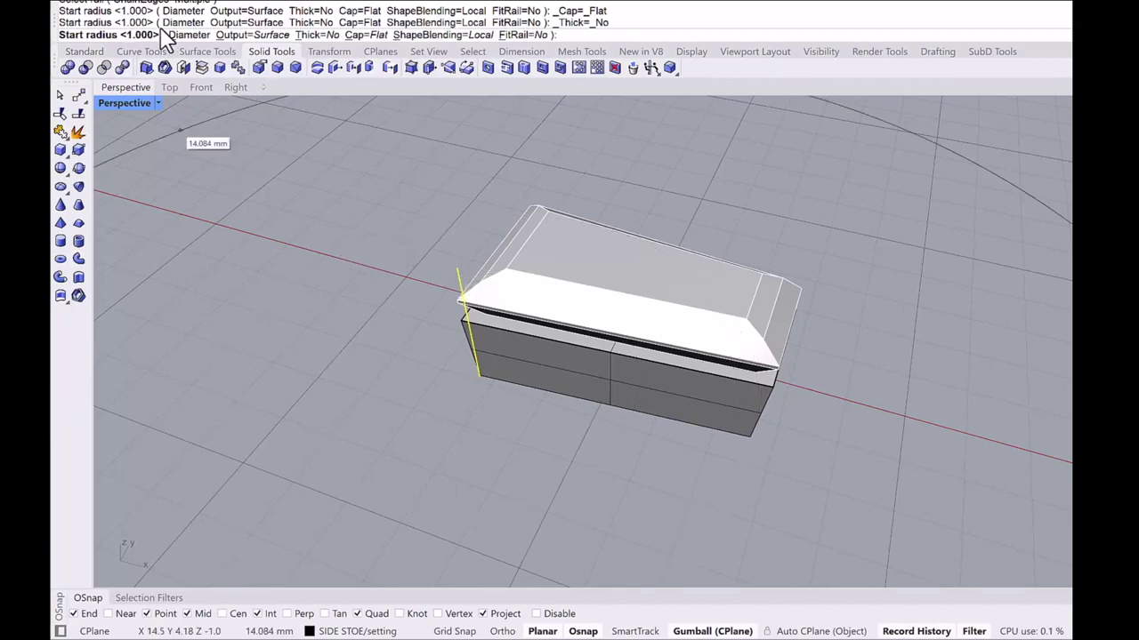
click(194, 35)
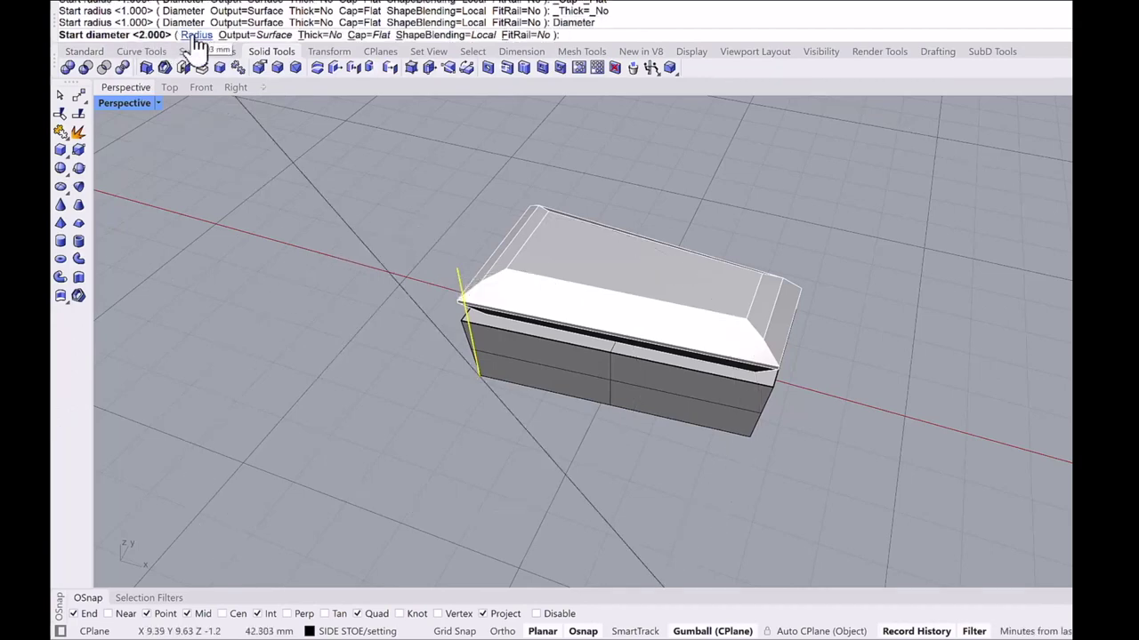
text(.8)
key(Return)
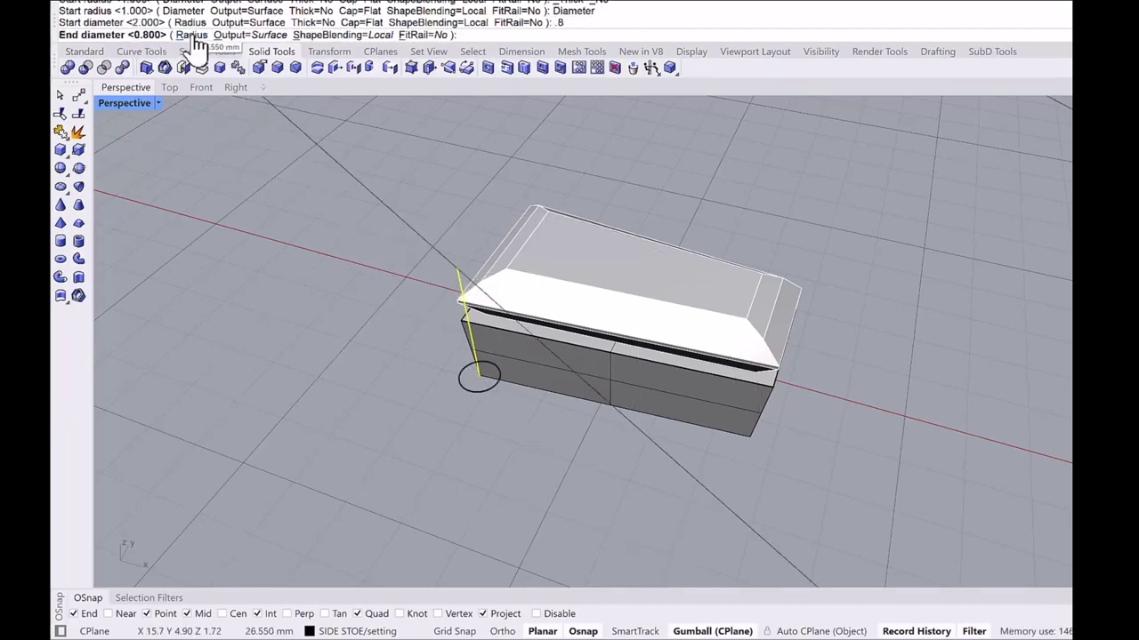
key(Return)
key(Return)
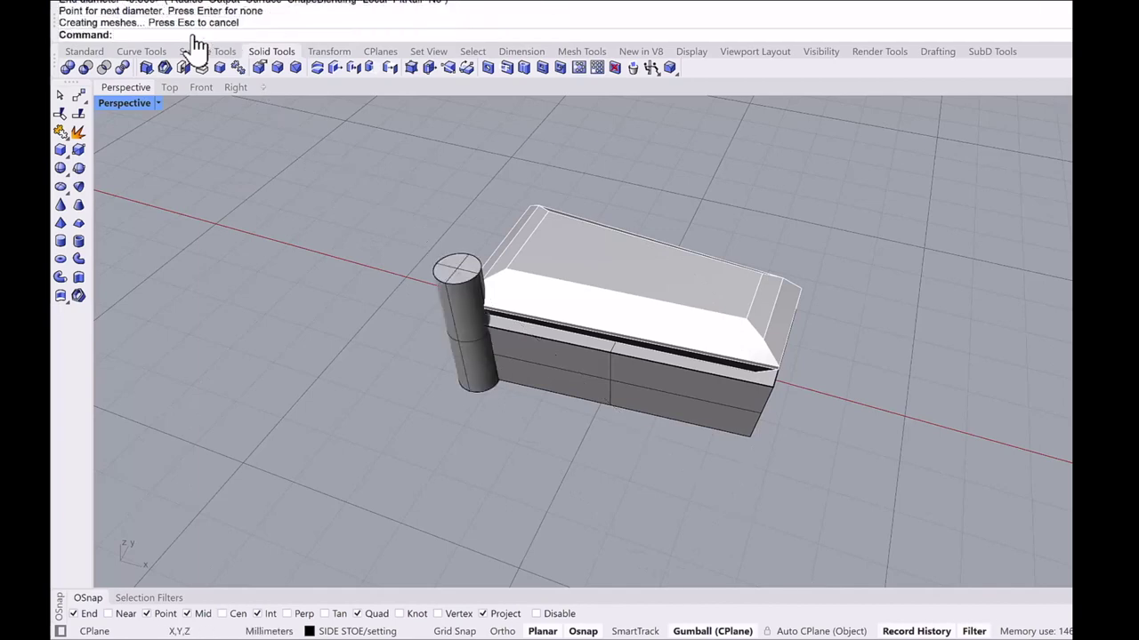
Mirror the prong across the X axis onto the opposite wide-end corner of the setting using the MV alias.
right_drag(472, 308, 516, 366)
click(472, 322)
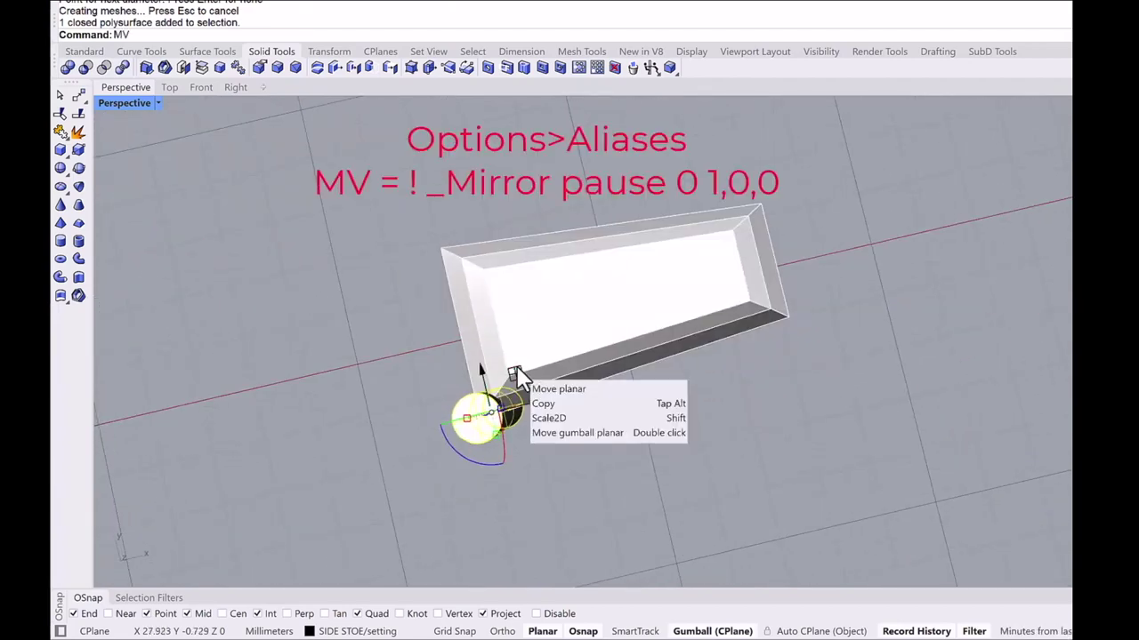
key(Return)
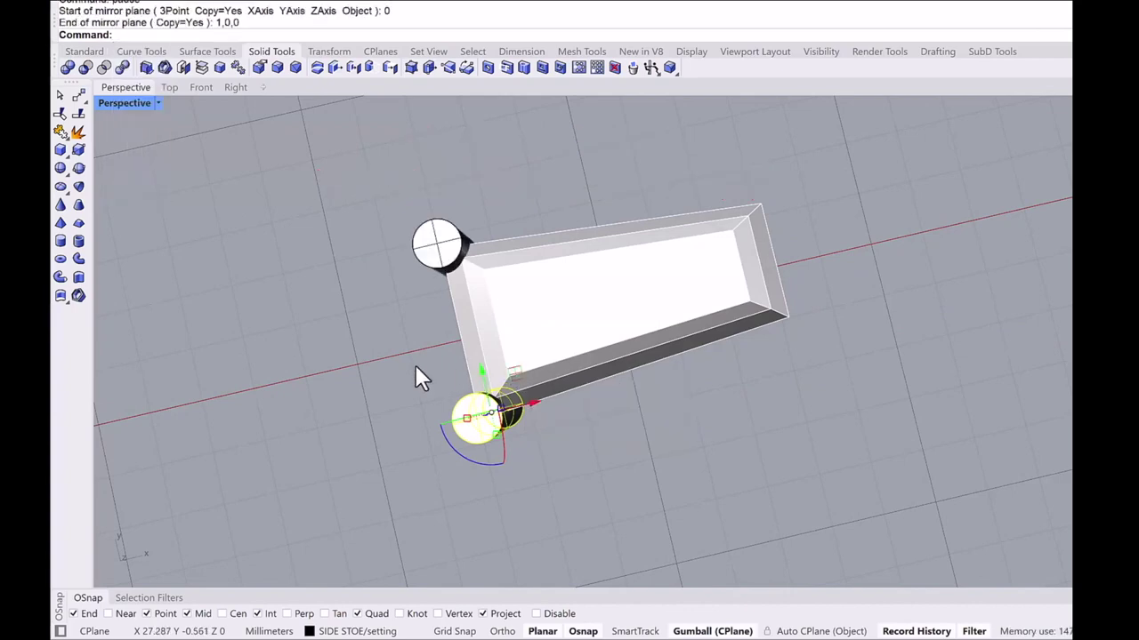
right_drag(381, 352, 396, 297)
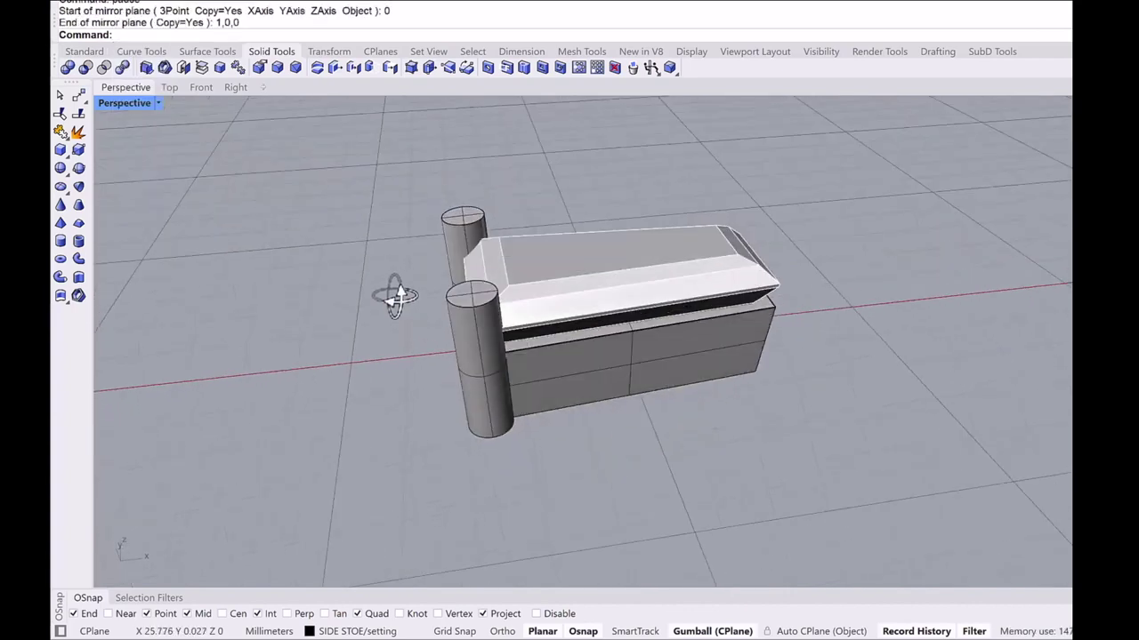
Group the side stone, its setting, the prongs and their curves.
click(201, 88)
scroll(316, 230, down, 8)
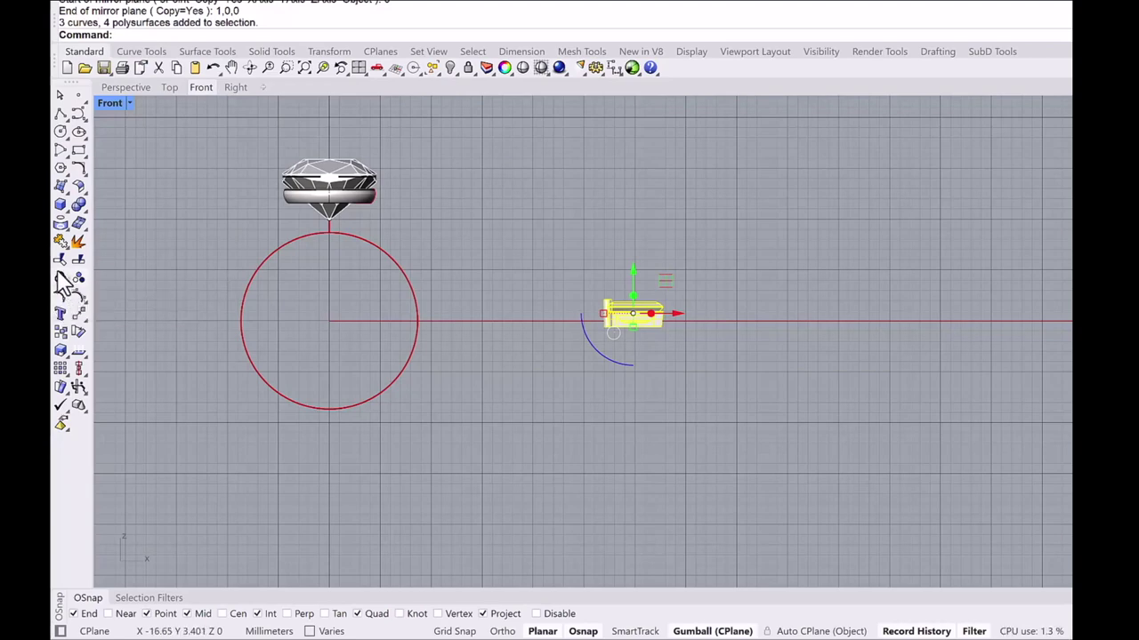
click(61, 278)
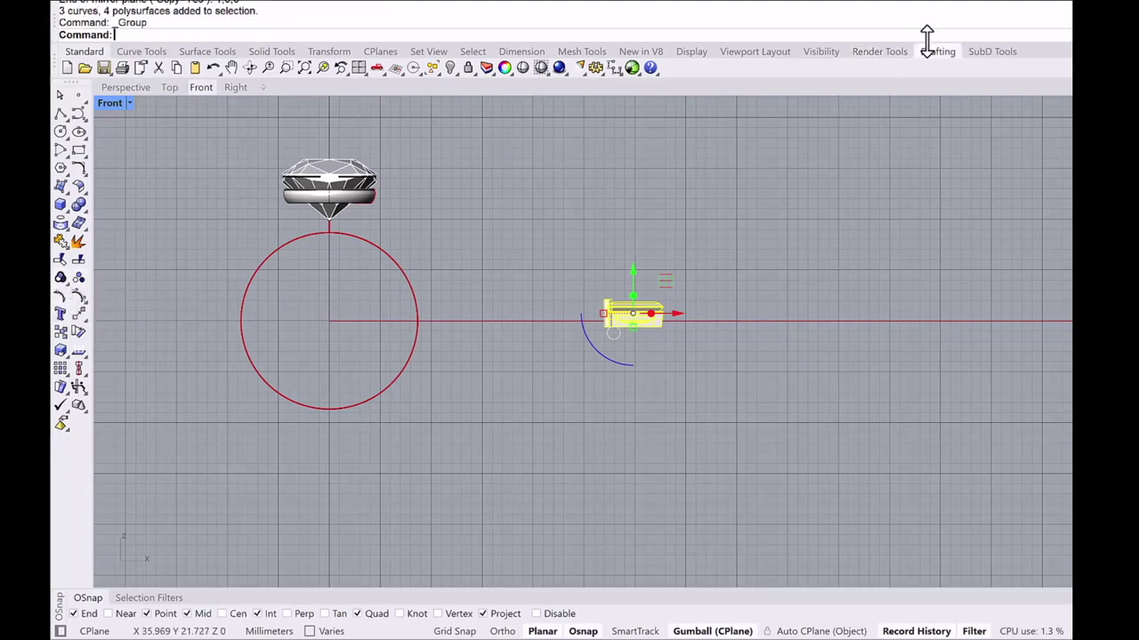
key(Escape)
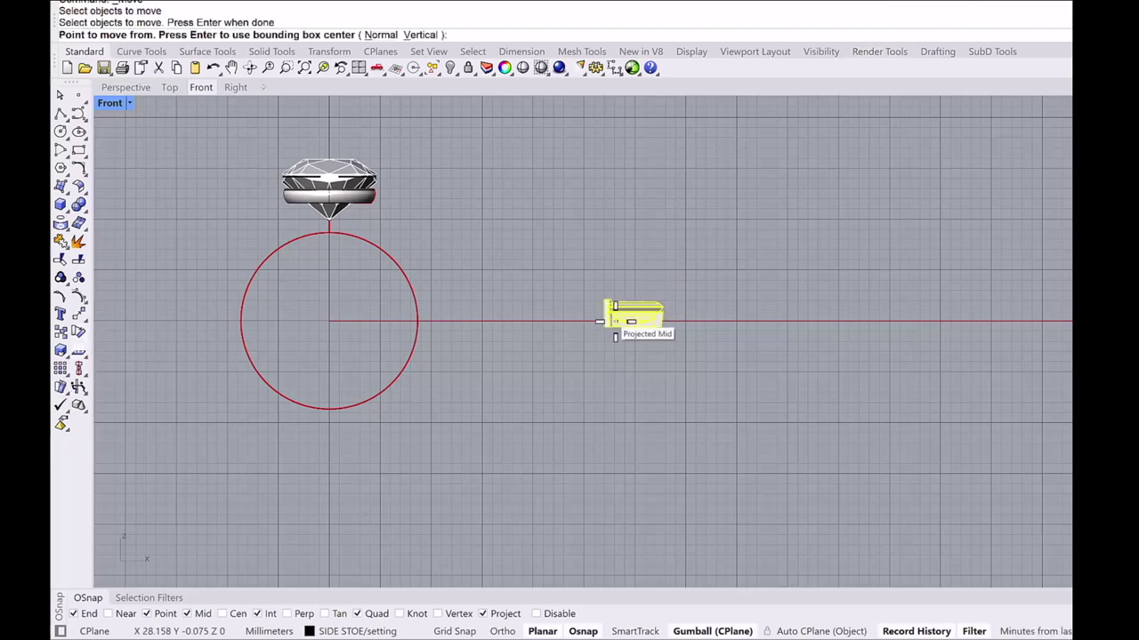
Move the side-stone group in the front view so its prongs sit against the side of the center stone's setting.
click(615, 321)
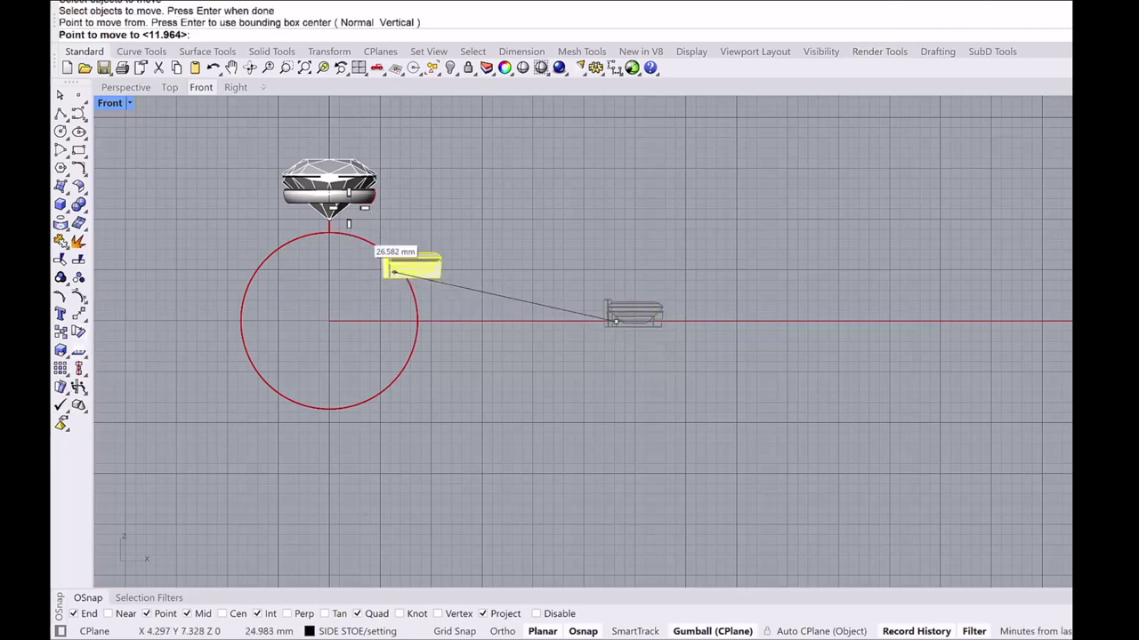
scroll(369, 198, up, 4)
scroll(388, 204, up, 3)
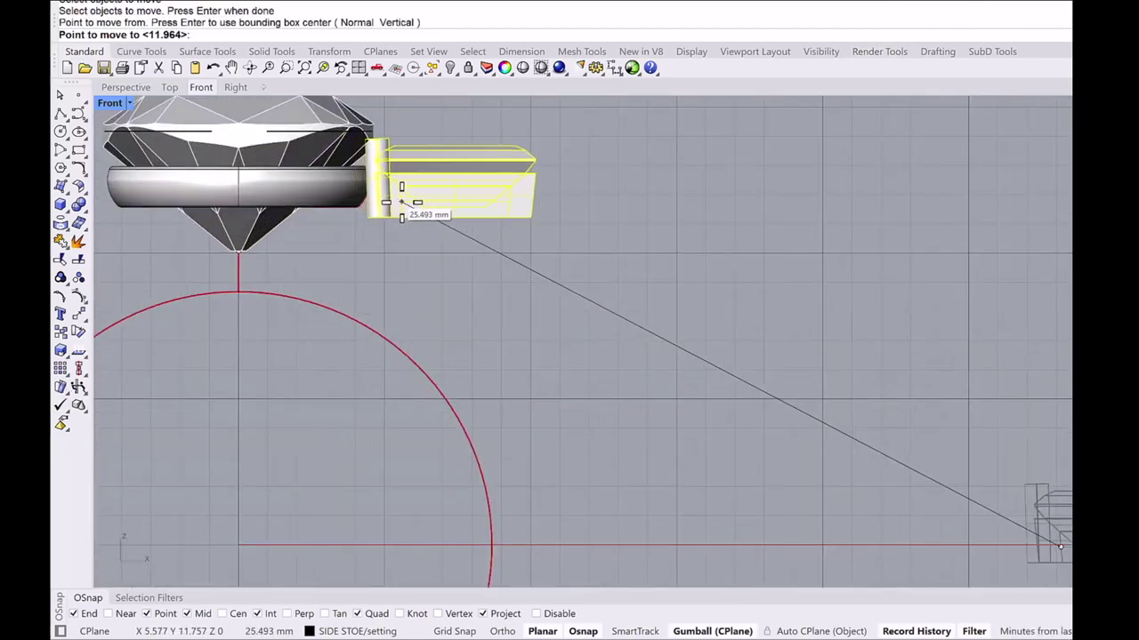
click(388, 204)
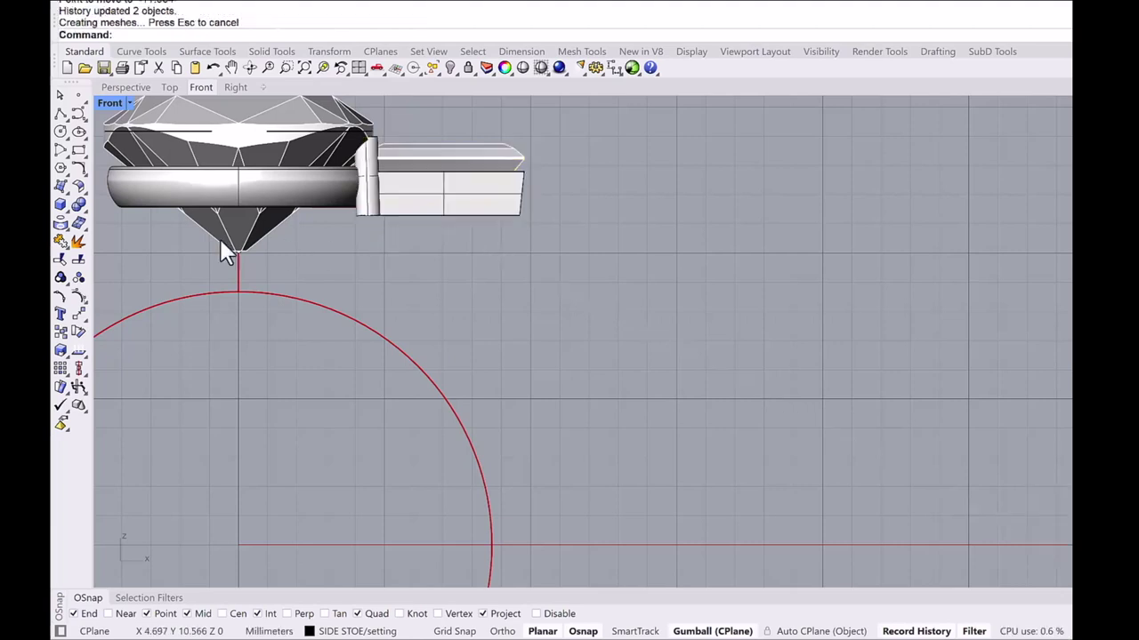
Rotate the side-stone group downward toward the finger curve, pivoting about the lower outer edge of the center setting.
click(78, 329)
click(379, 205)
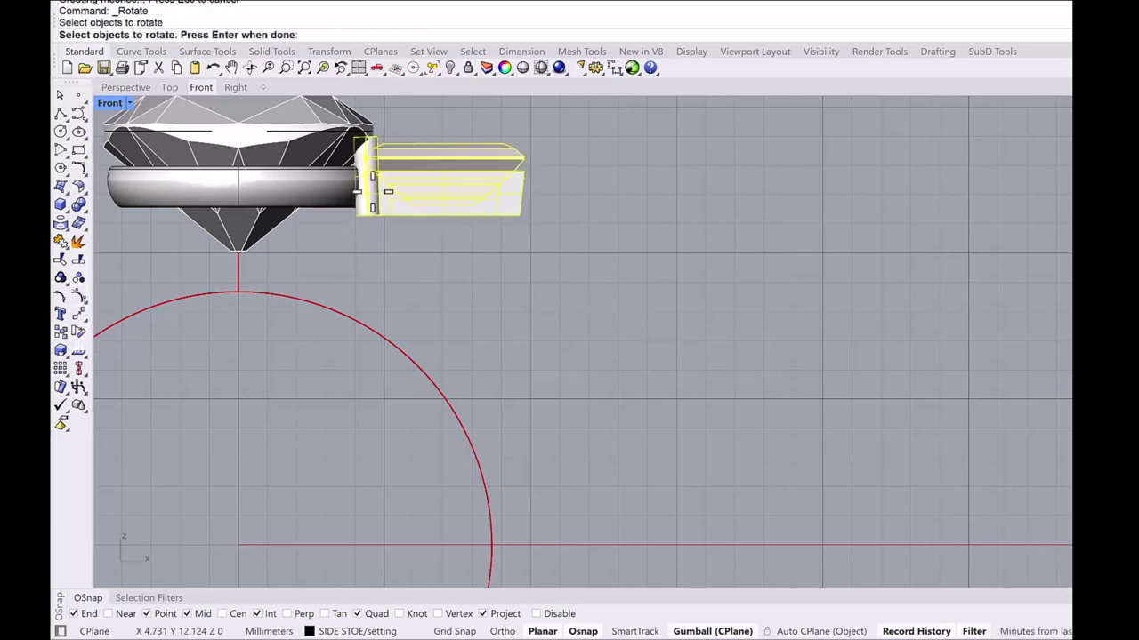
key(Return)
click(355, 207)
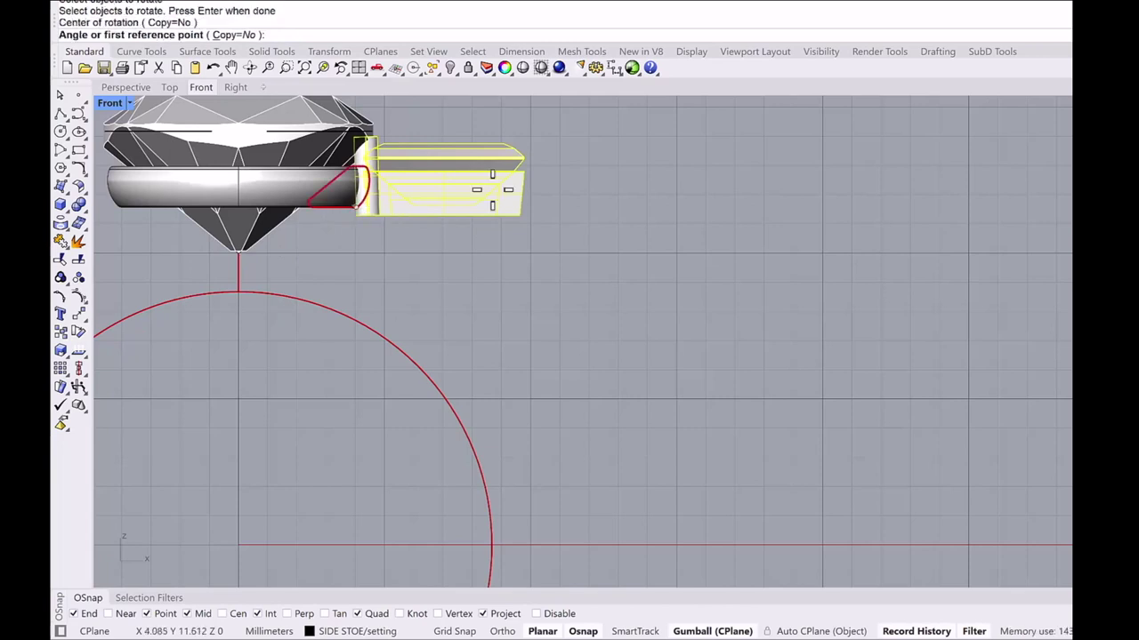
click(578, 191)
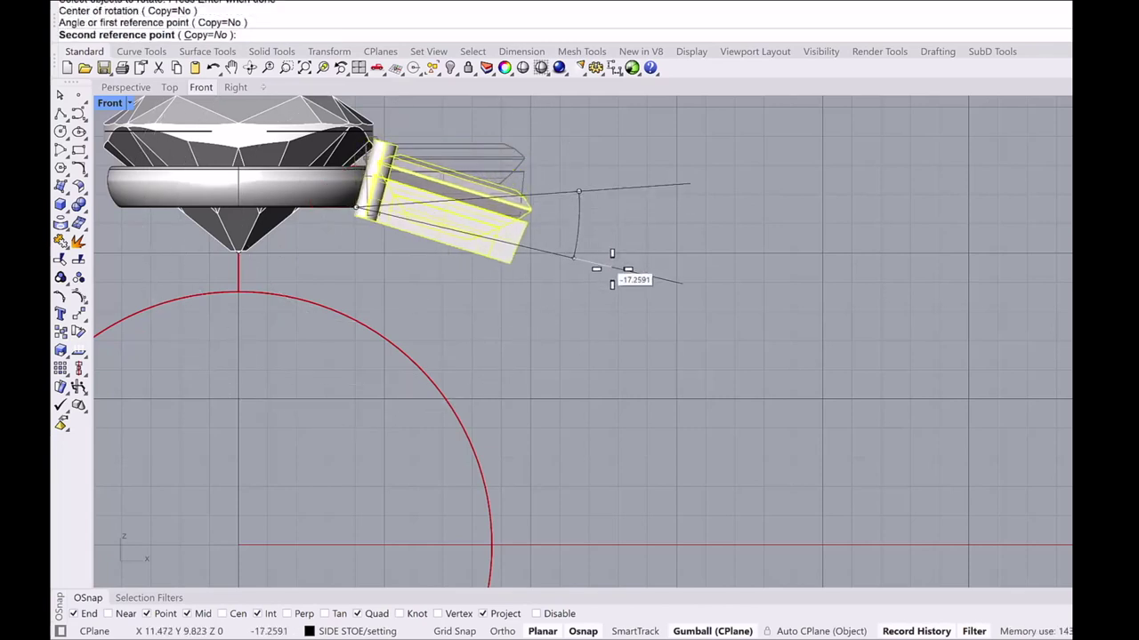
click(618, 316)
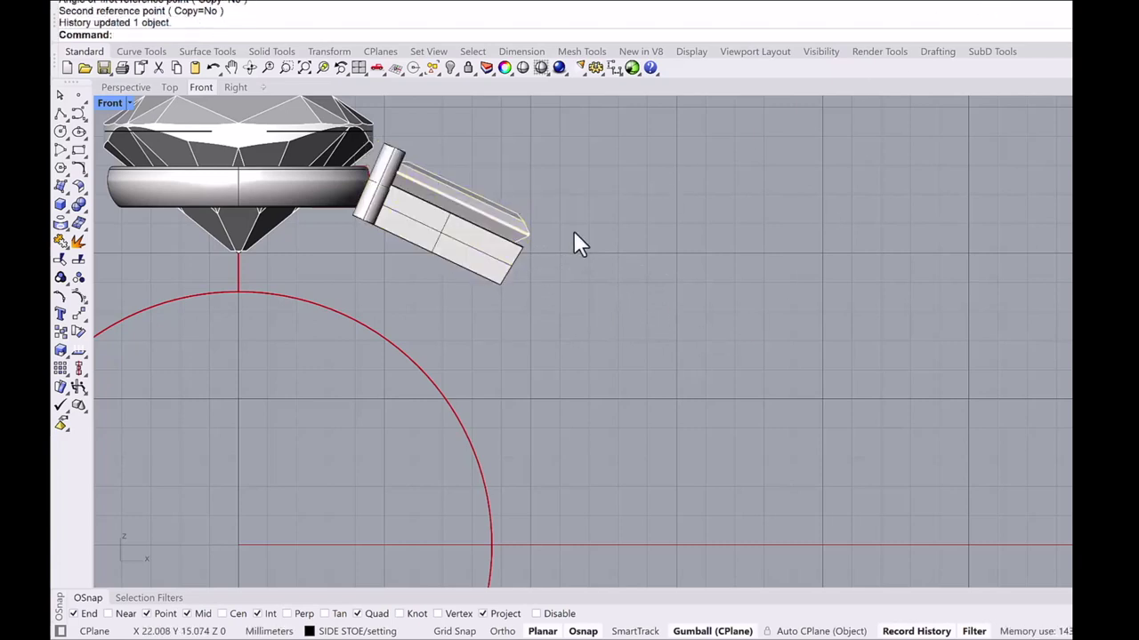
Mirror the side-stone group to the opposite side of the center stone using the MH alias.
drag(568, 330, 411, 184)
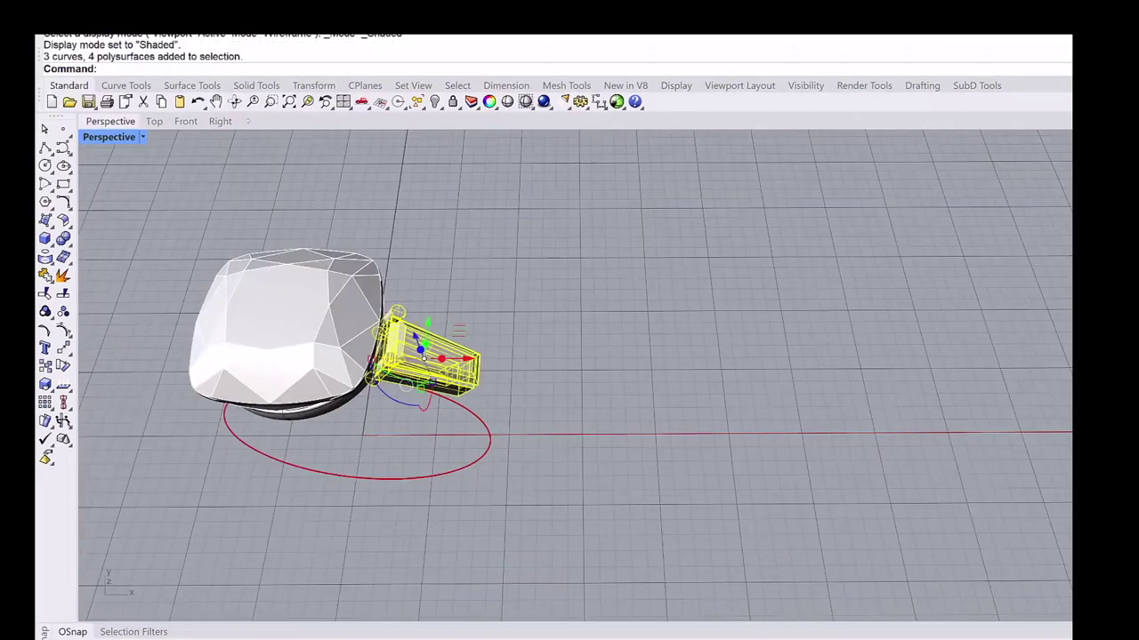
text(M)
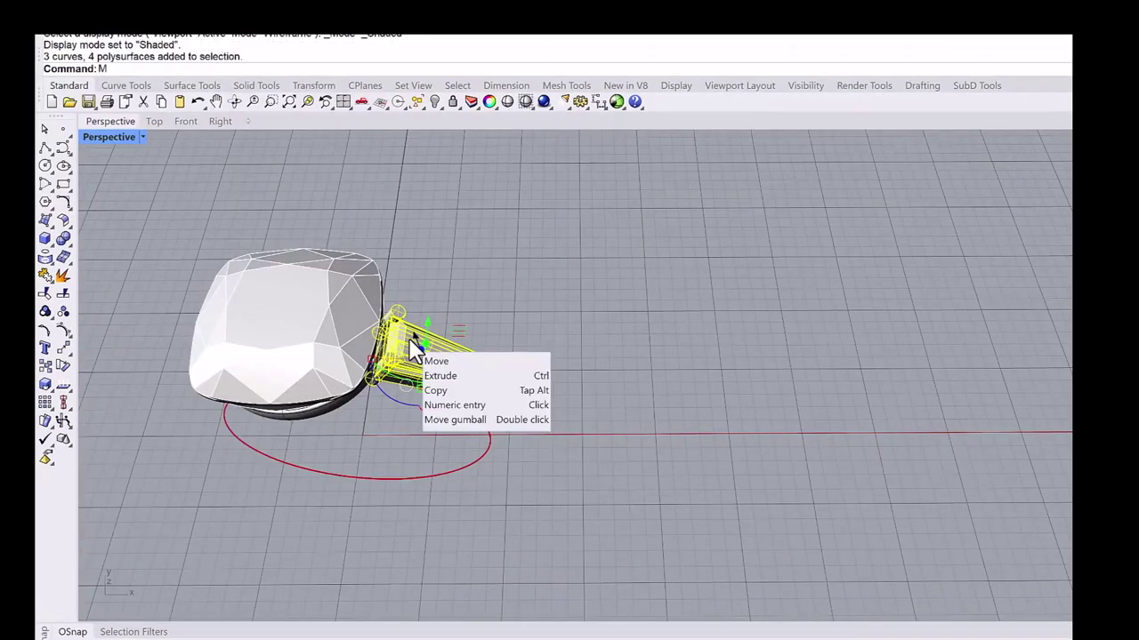
text(H)
key(Return)
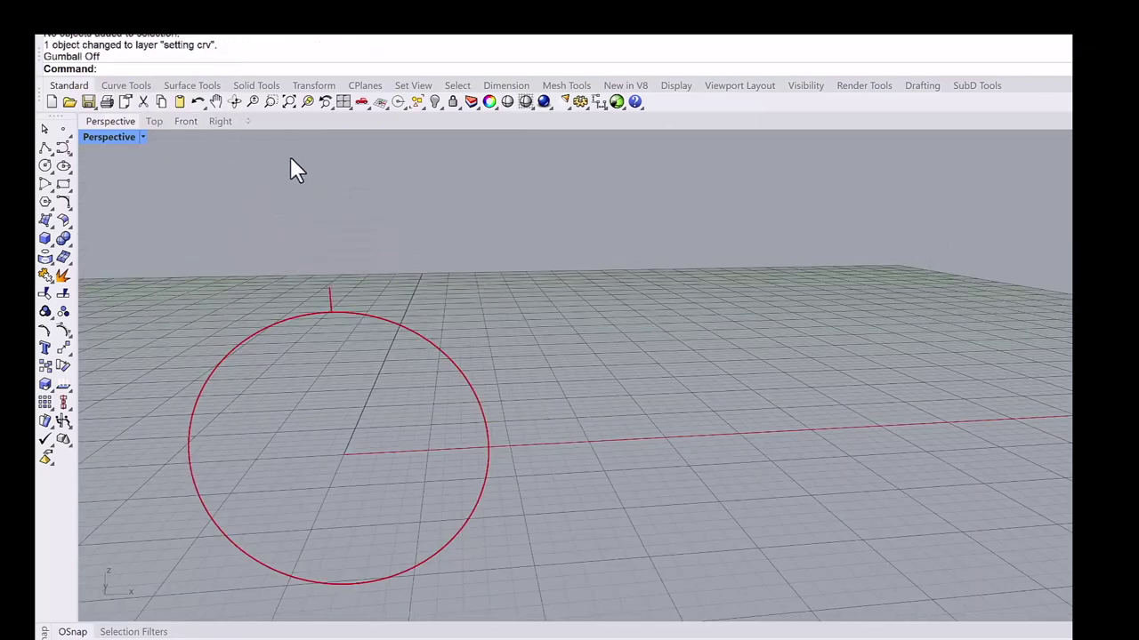
Delete the short line standing on top of the finger circle.
click(329, 296)
scroll(331, 290, up, 3)
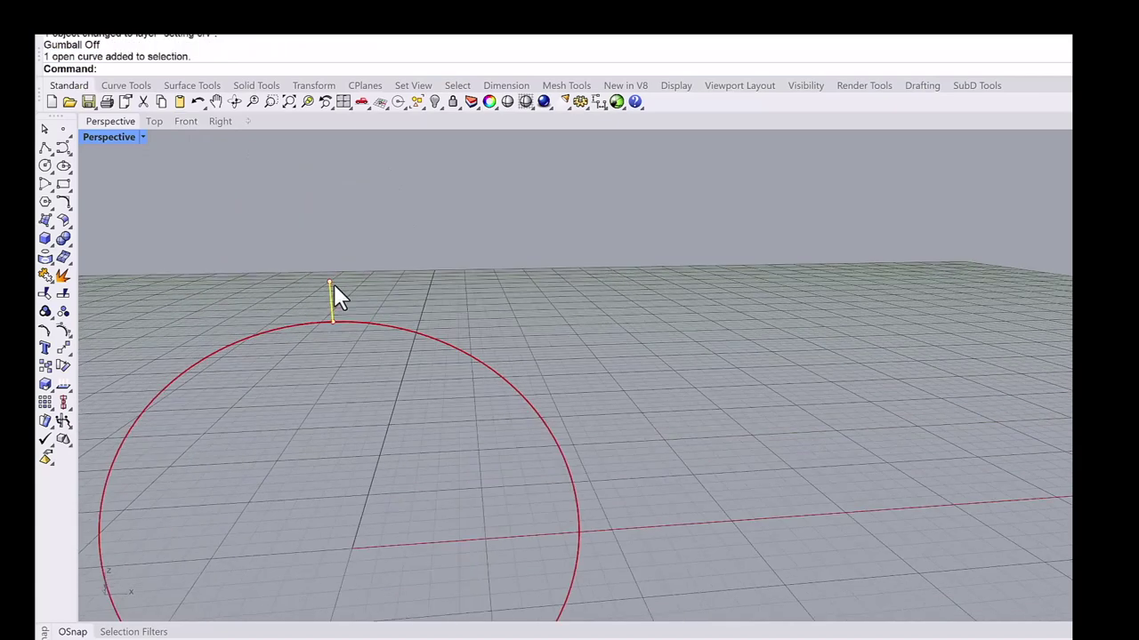
key(Delete)
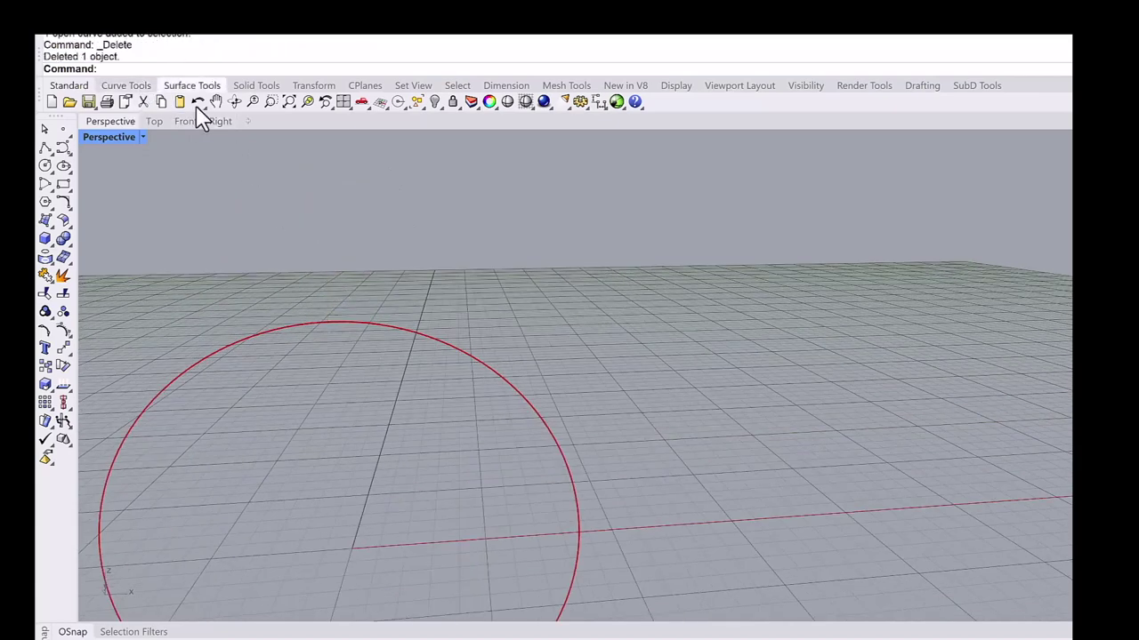
Draw a horizontal both-sides line in the right view, centered on the finger circle's top quadrant, extending 1.25 mm each way.
click(220, 122)
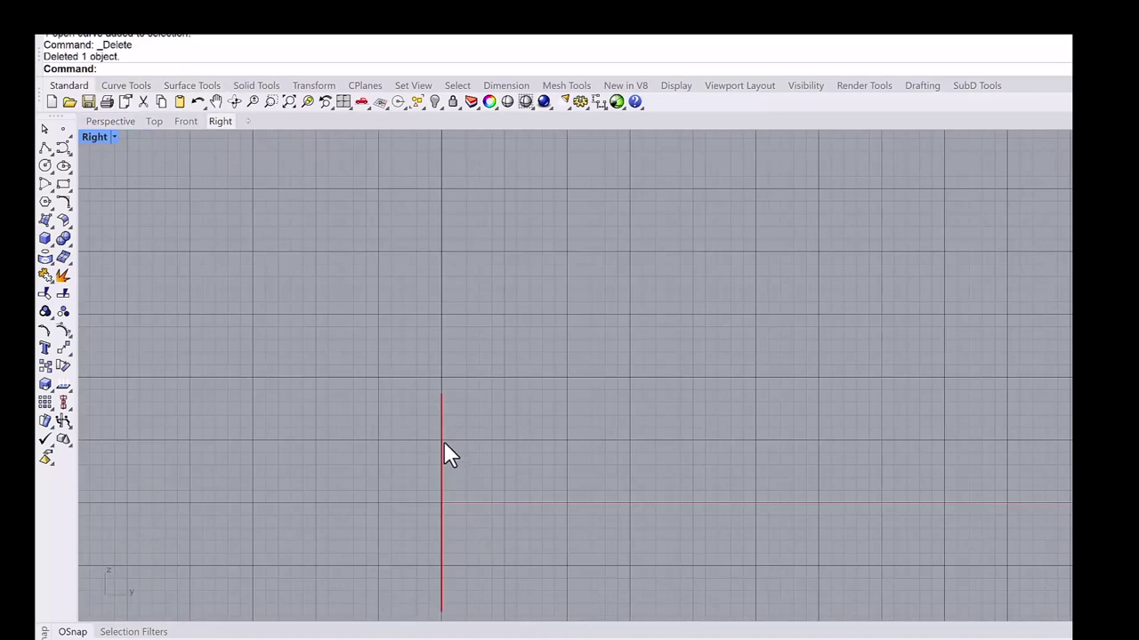
click(49, 148)
click(87, 181)
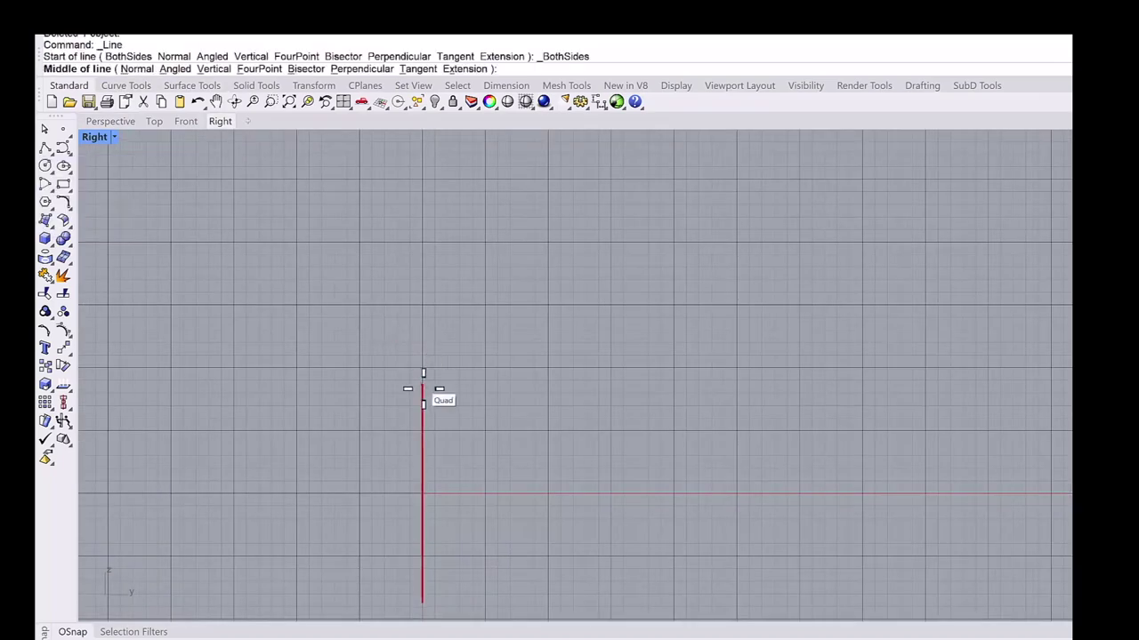
click(424, 389)
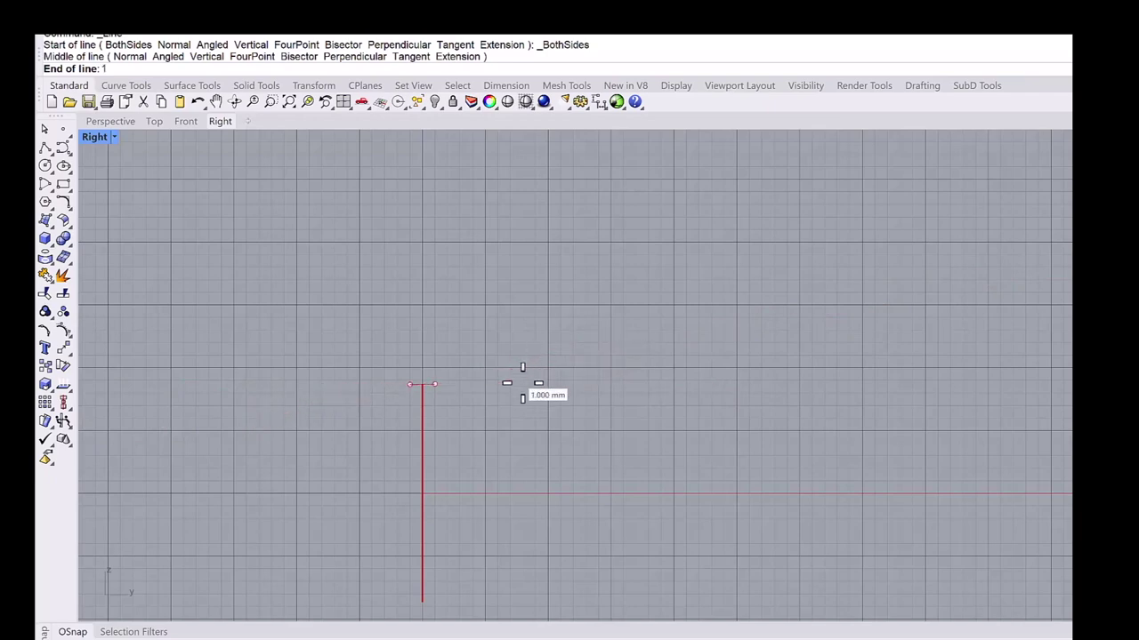
text(25)
key(Return)
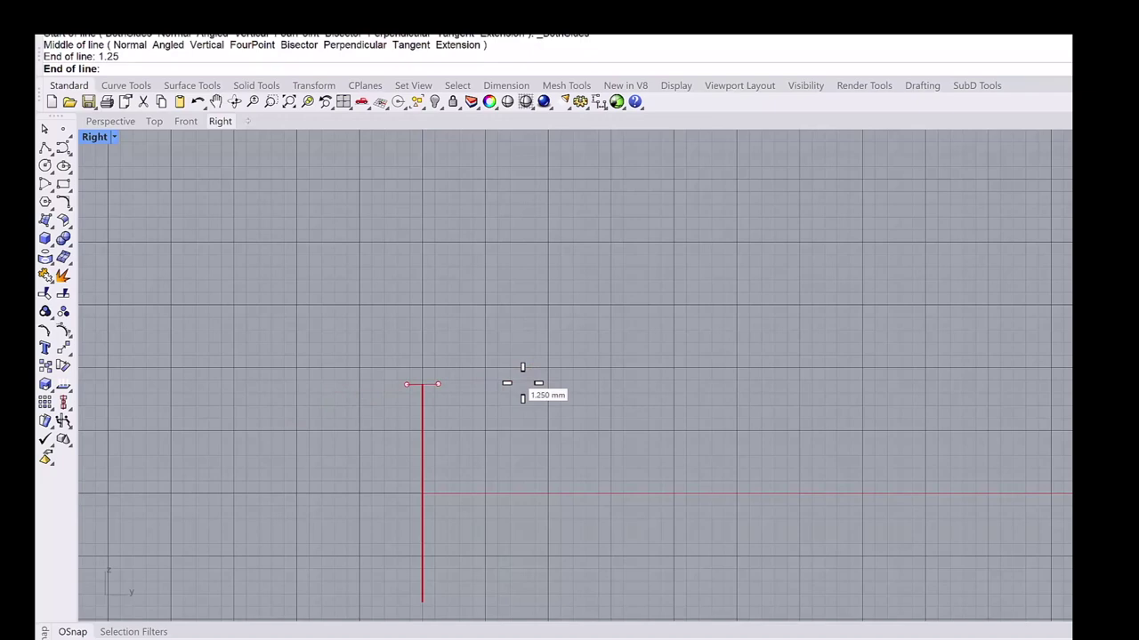
click(512, 373)
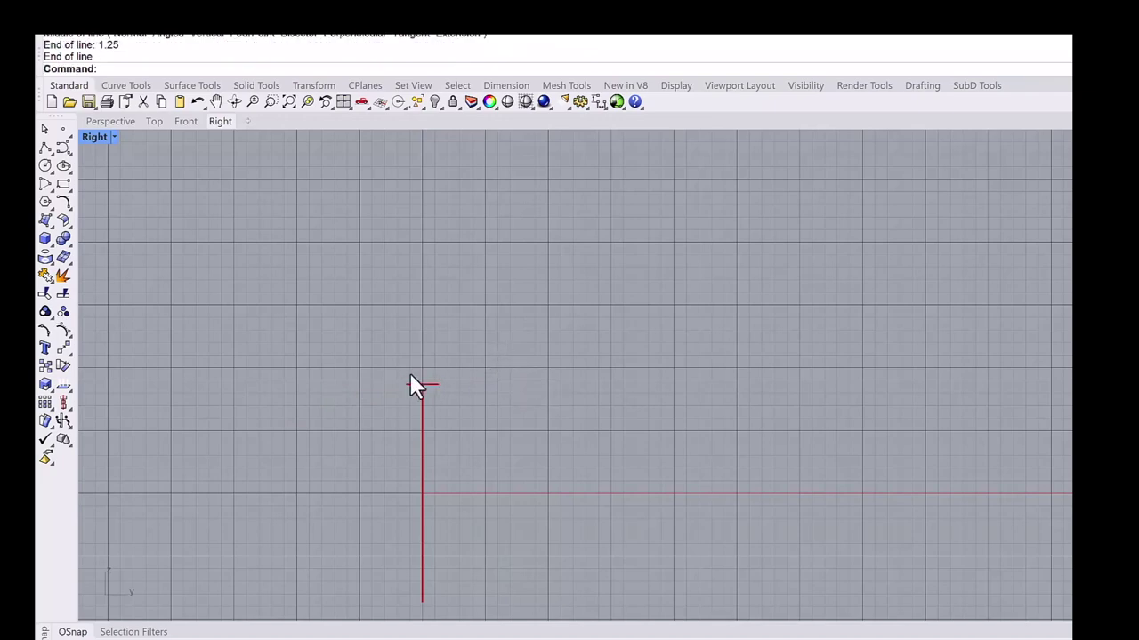
Build a rounded 3-point rectangle up from that line, using its full length as the base, 5 mm width, and conic corners with rho .6.
scroll(411, 381, up, 4)
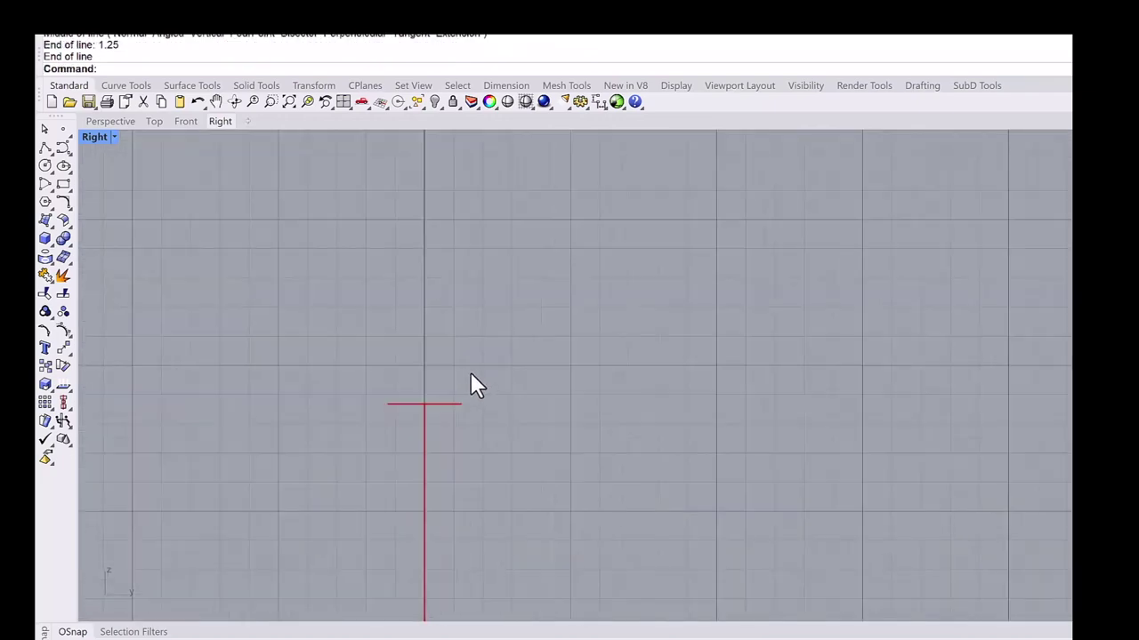
scroll(473, 374, up, 1)
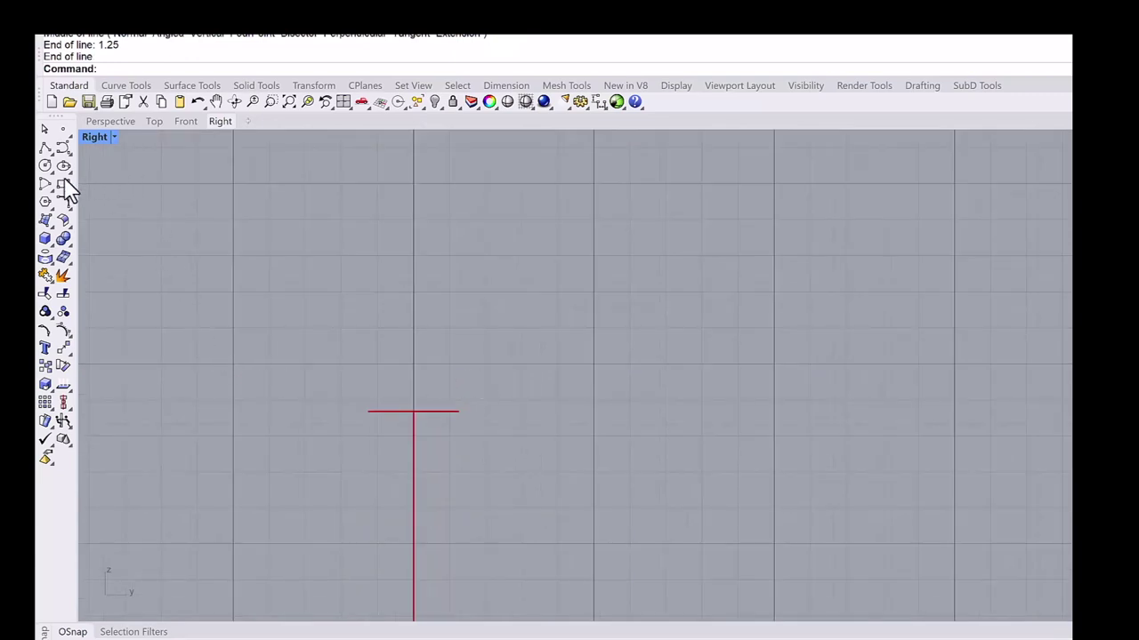
drag(109, 198, 214, 237)
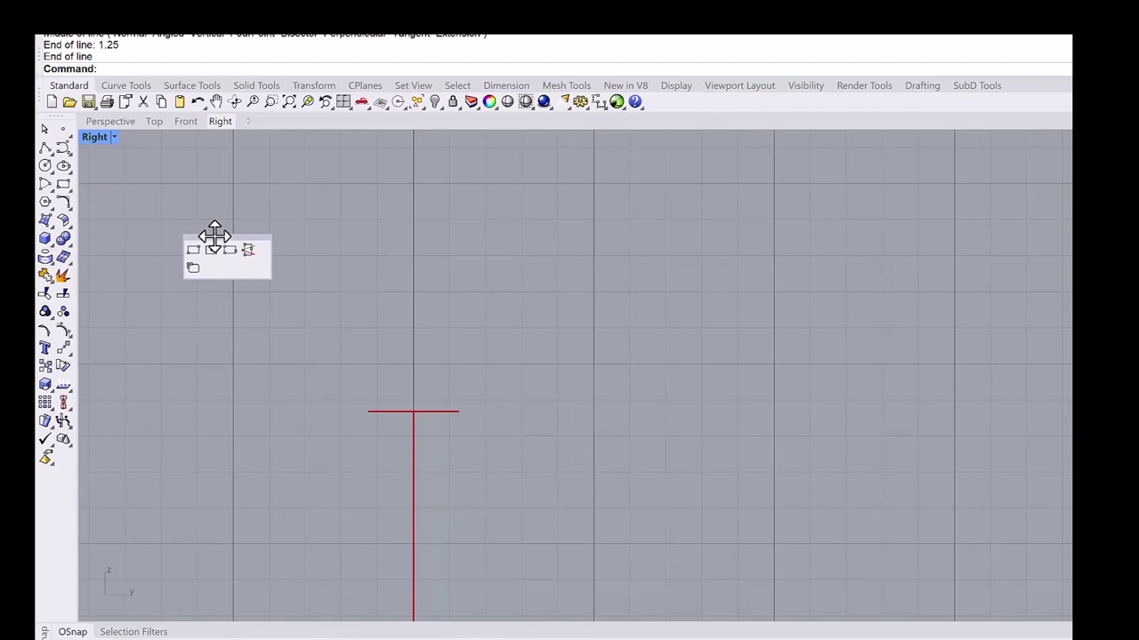
click(228, 252)
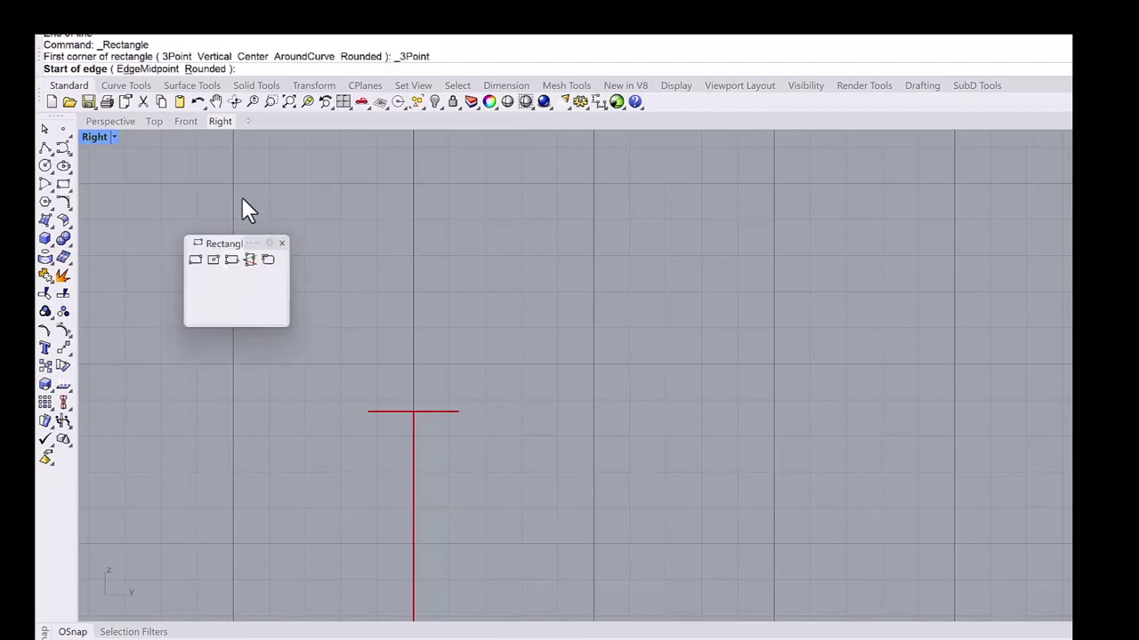
click(208, 70)
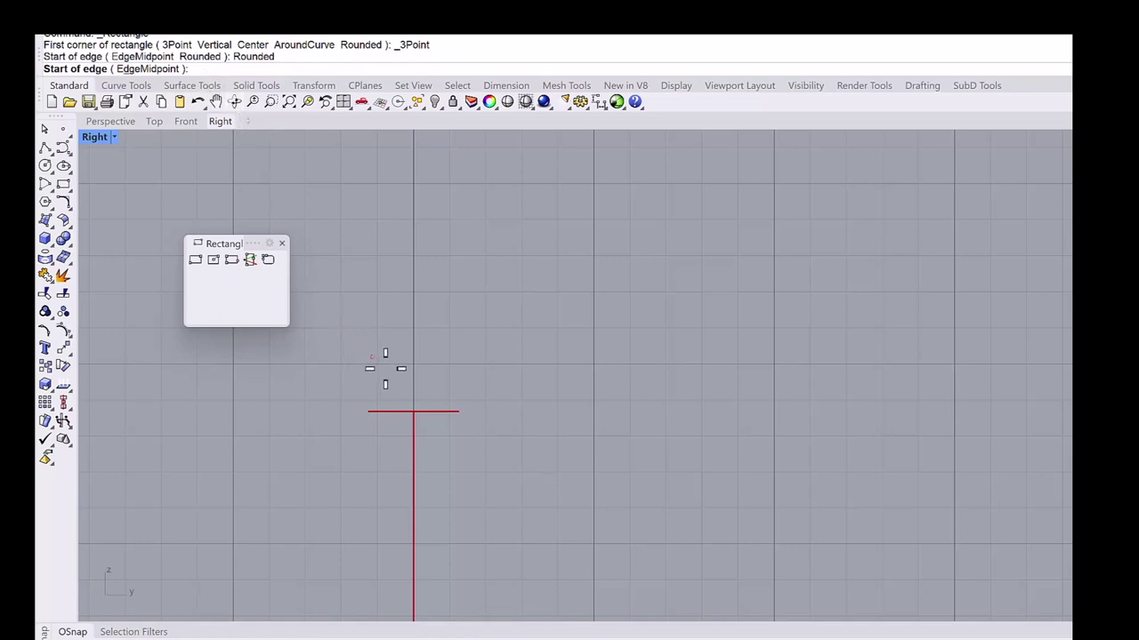
click(372, 410)
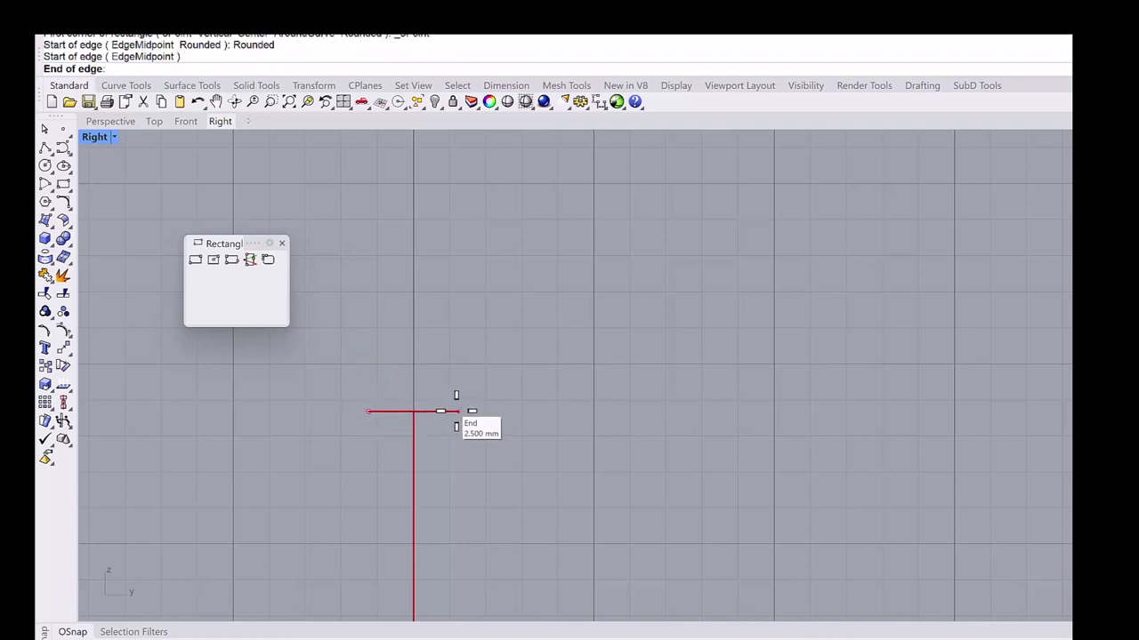
click(459, 411)
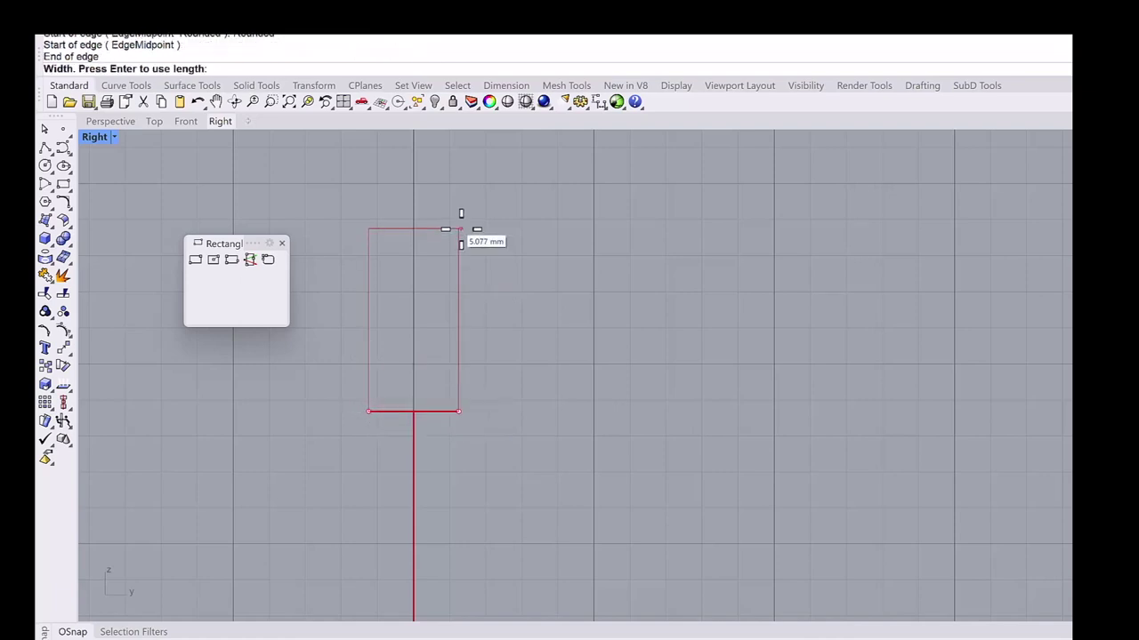
text(5)
key(Return)
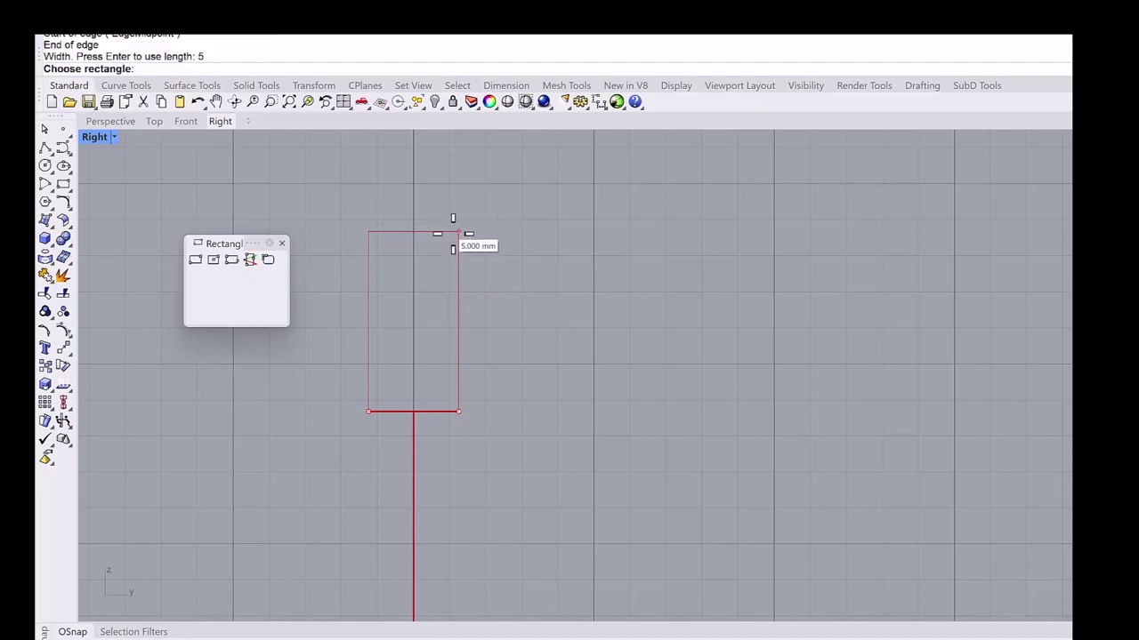
click(453, 233)
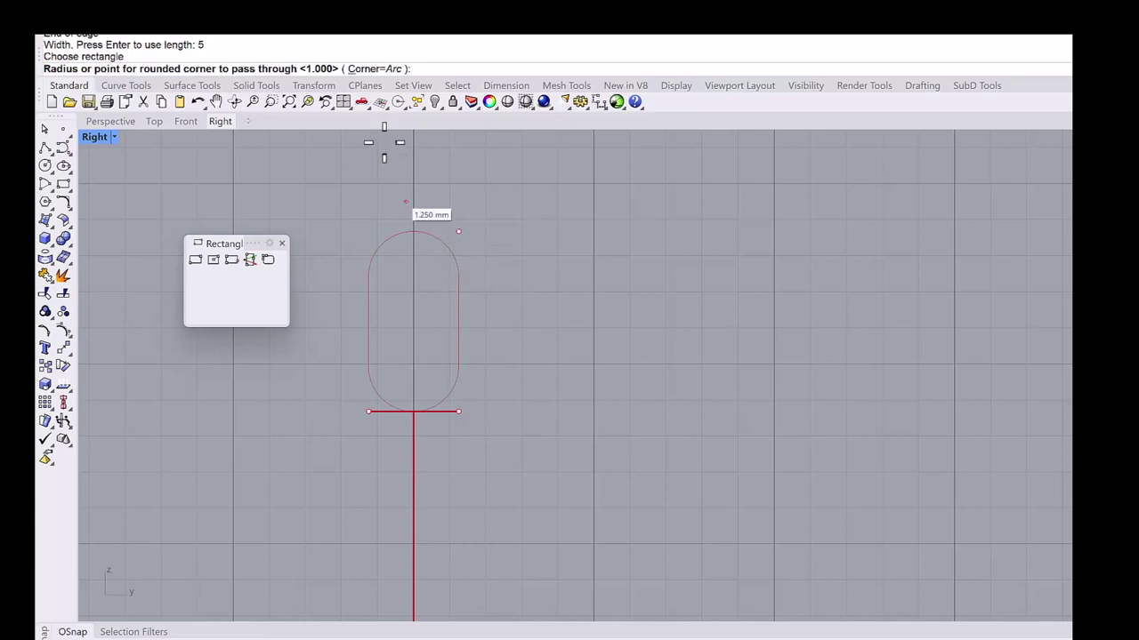
click(384, 69)
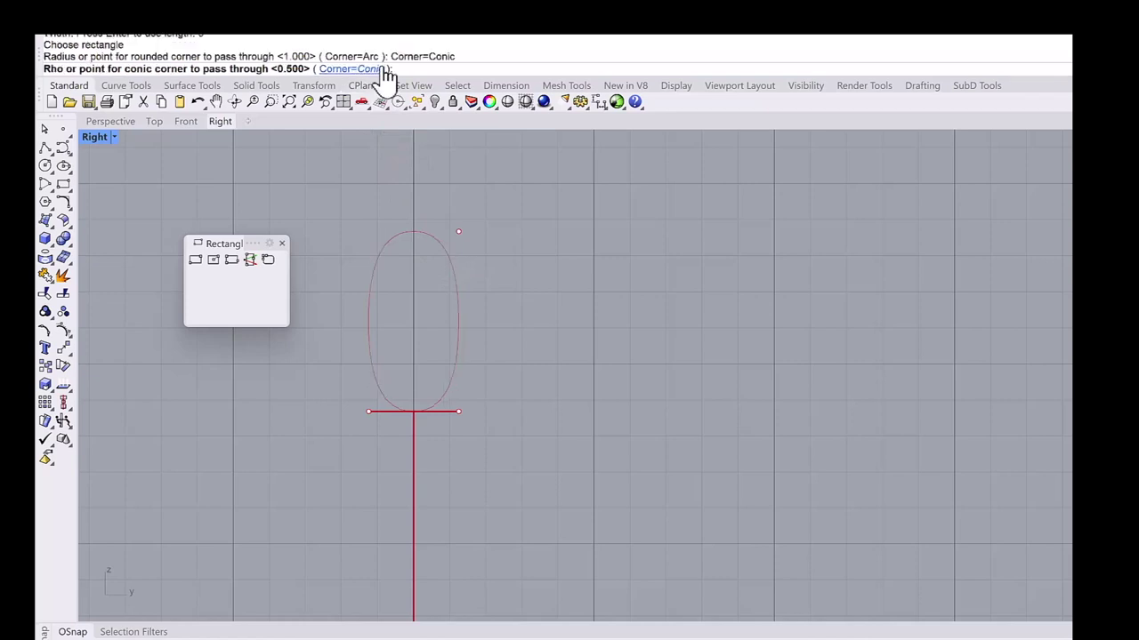
text(.6)
key(Return)
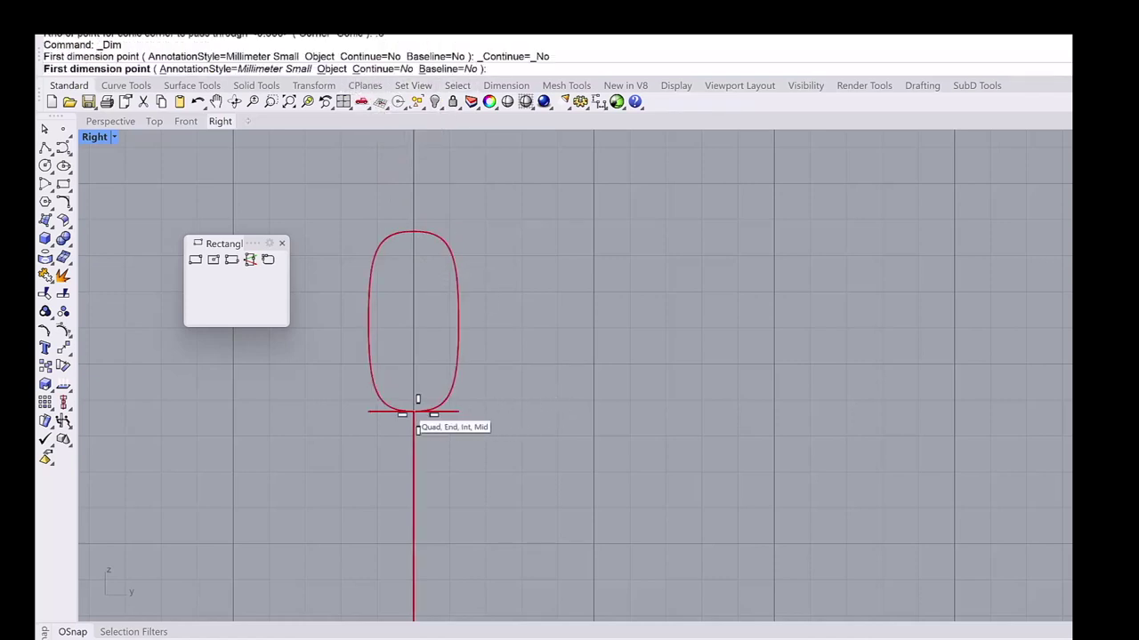
Dimension the height and width of the rounded profile curve.
click(414, 411)
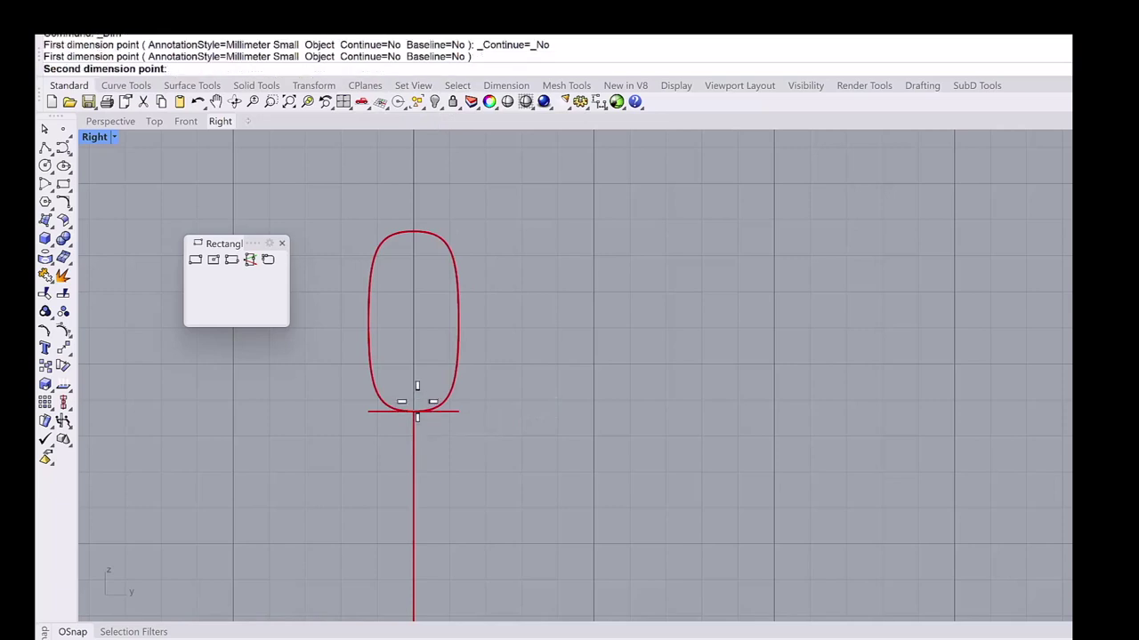
click(416, 233)
key(Escape)
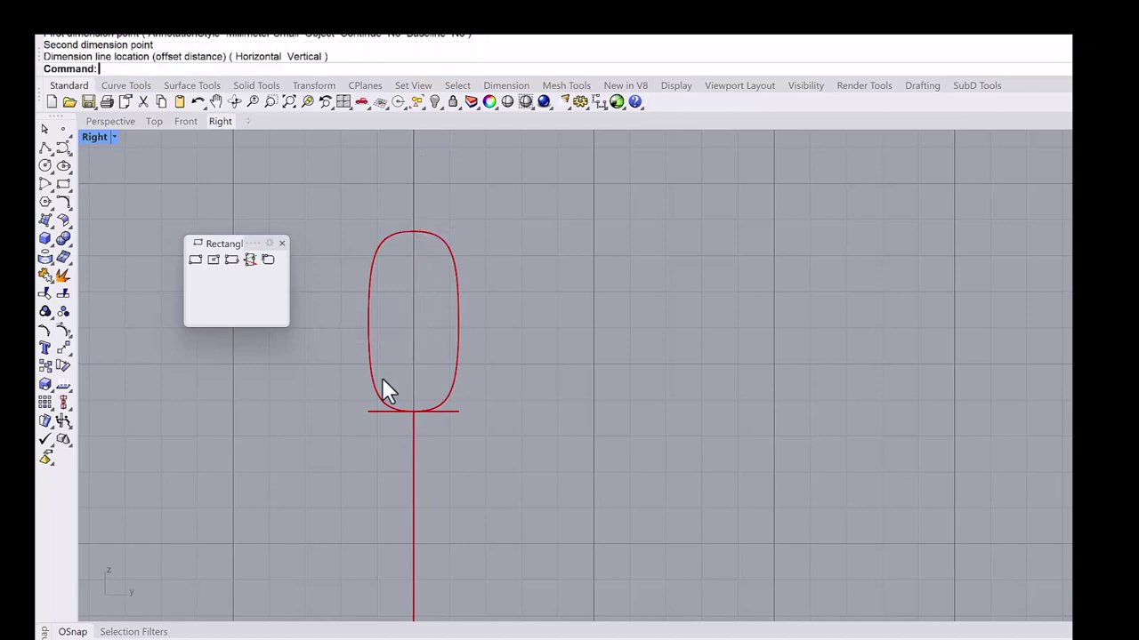
right_click(365, 394)
click(371, 417)
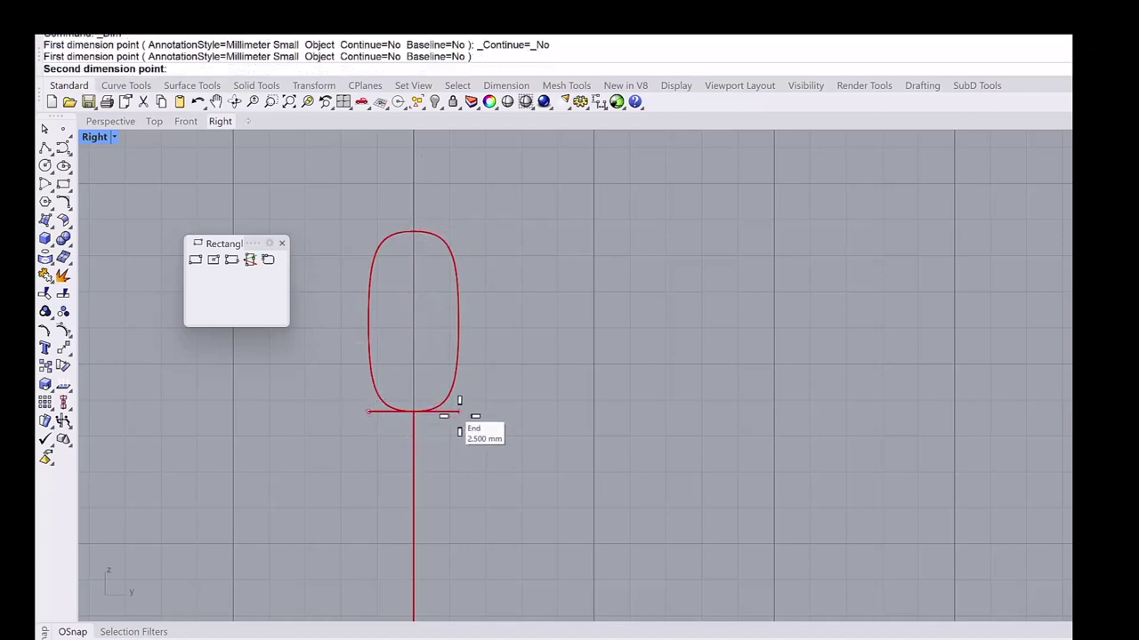
key(Escape)
click(455, 411)
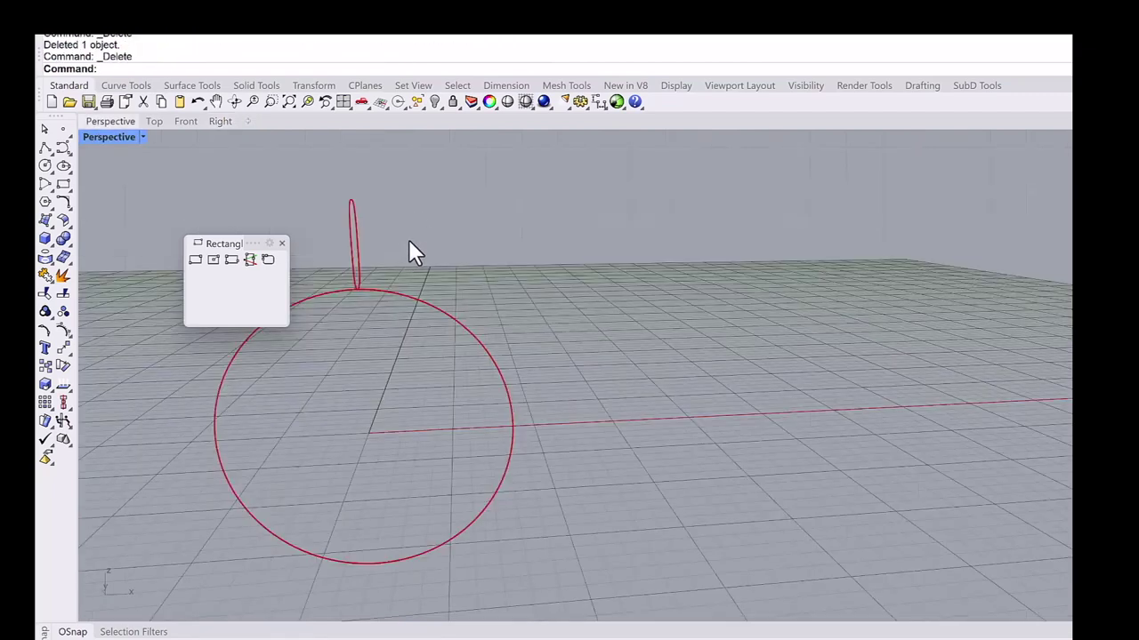
Rotate the rounded profile in the front view by about -43° around the origin, placing it across the right side-stone setting's outer end.
right_drag(409, 239, 420, 230)
click(186, 122)
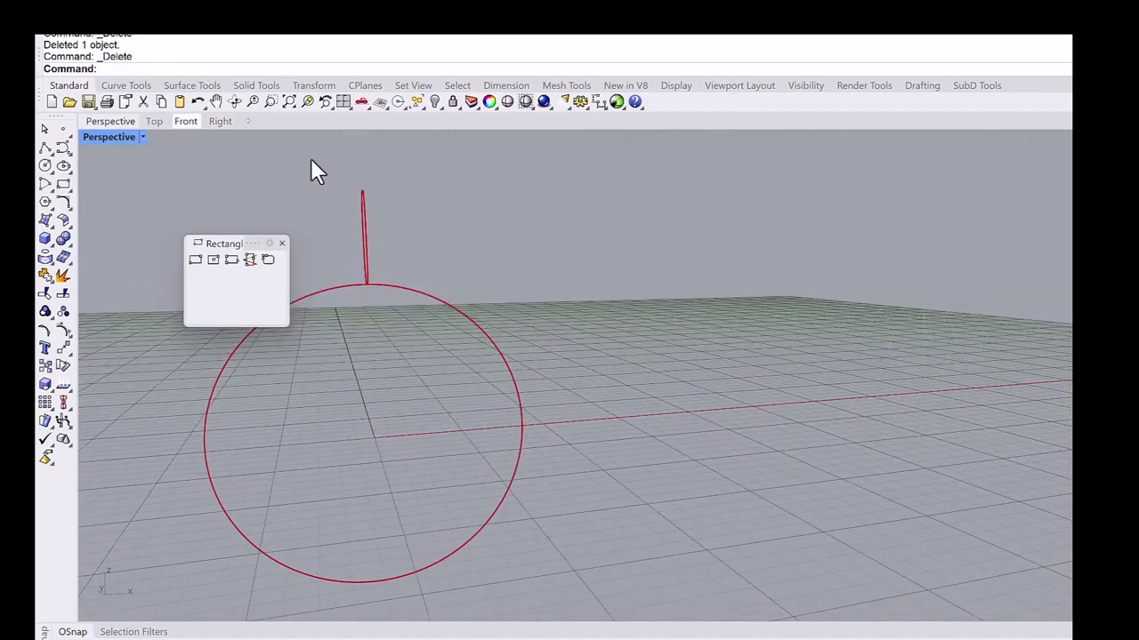
right_drag(409, 275, 854, 347)
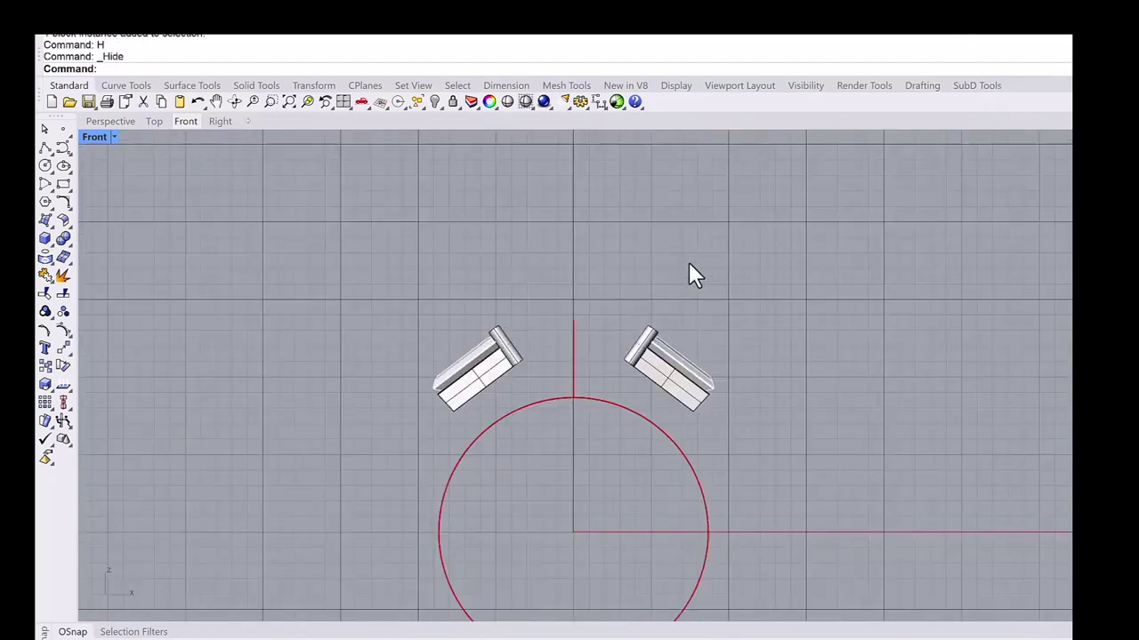
right_drag(635, 338, 593, 329)
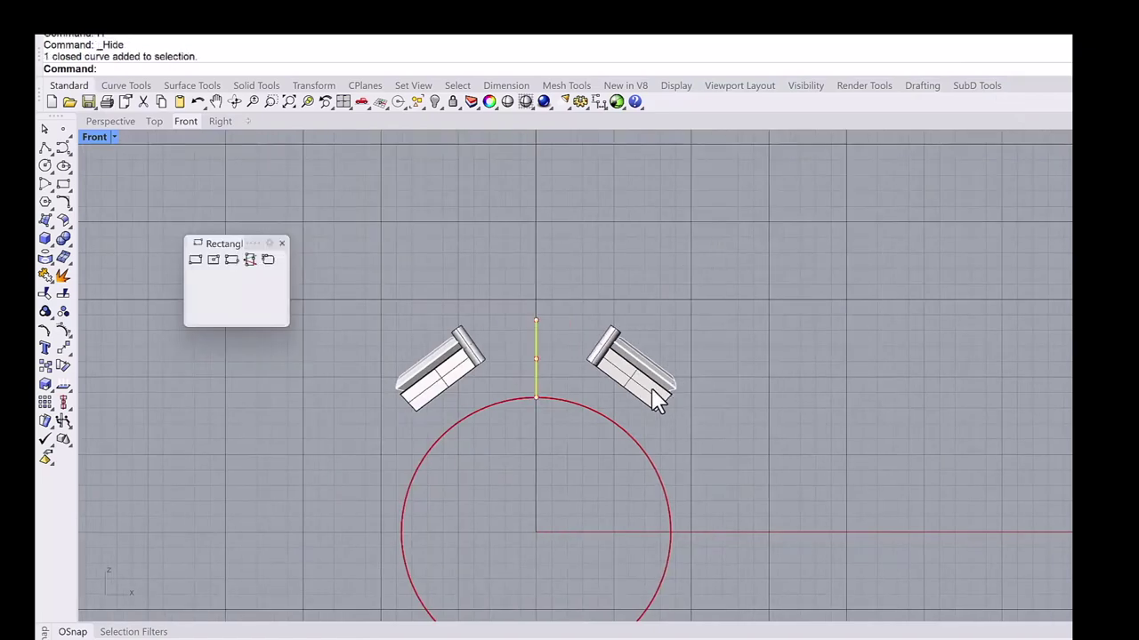
right_drag(622, 388, 597, 377)
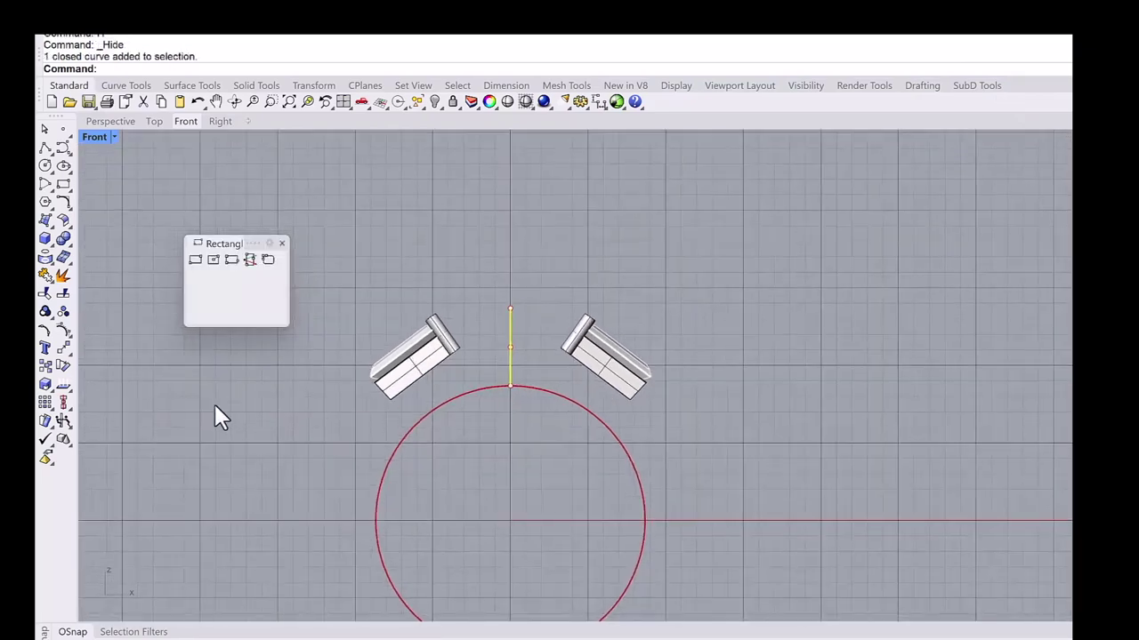
click(62, 366)
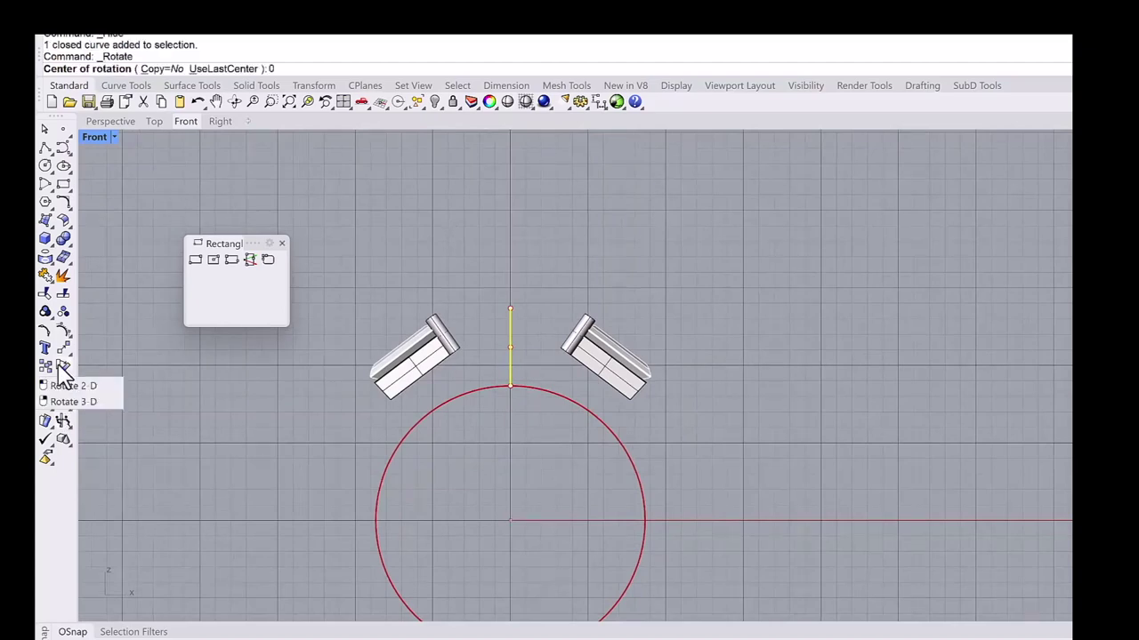
key(Return)
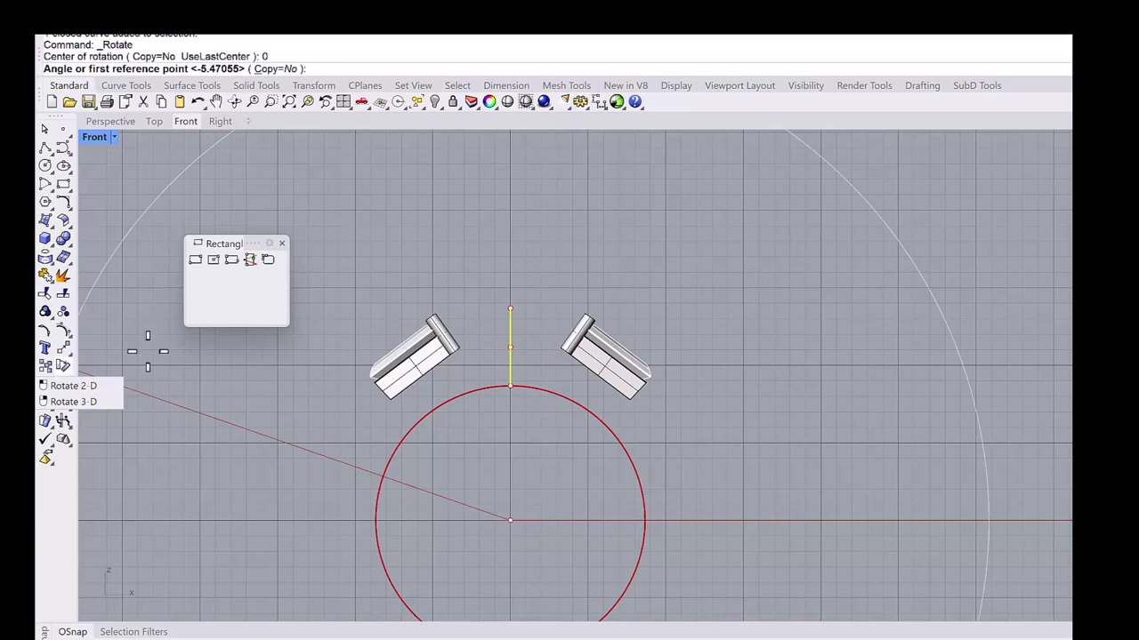
click(511, 308)
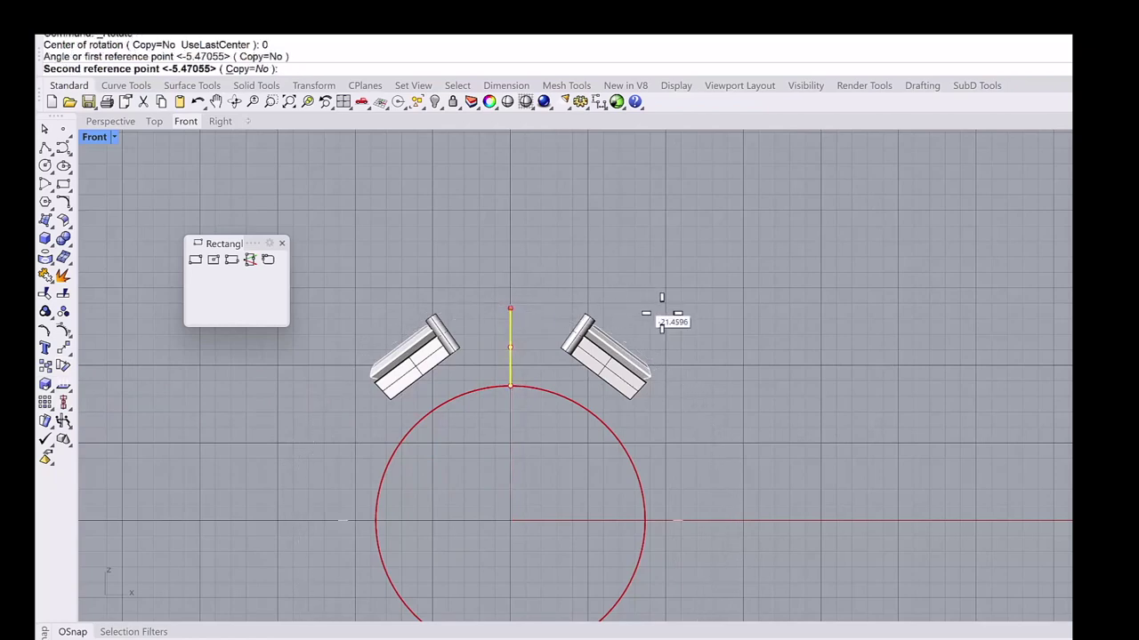
scroll(671, 323, up, 8)
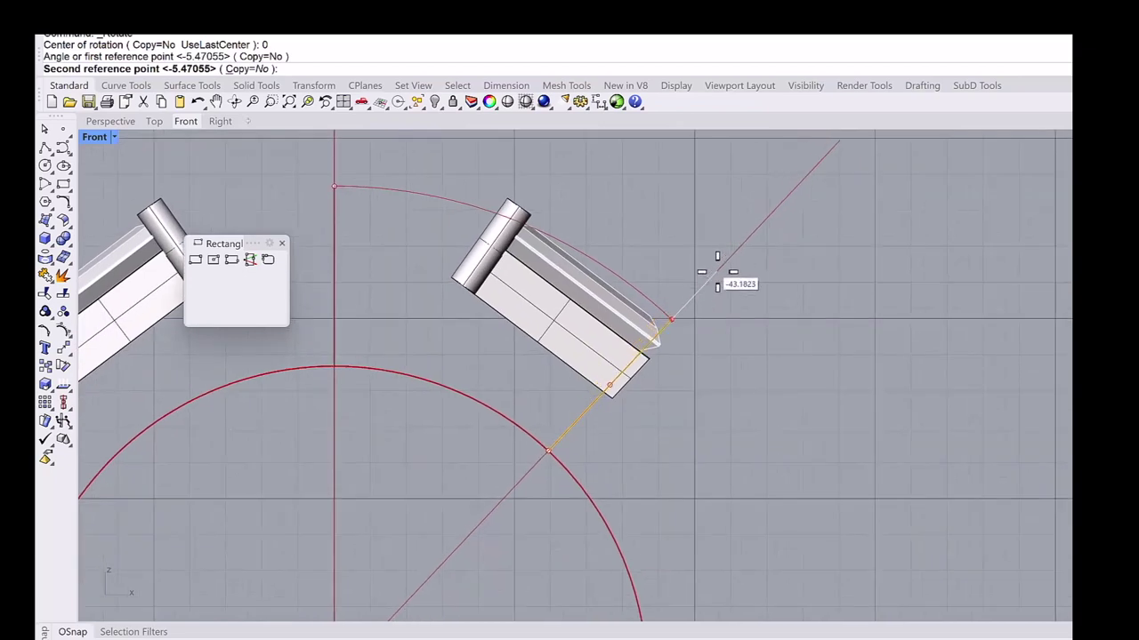
scroll(717, 272, up, 2)
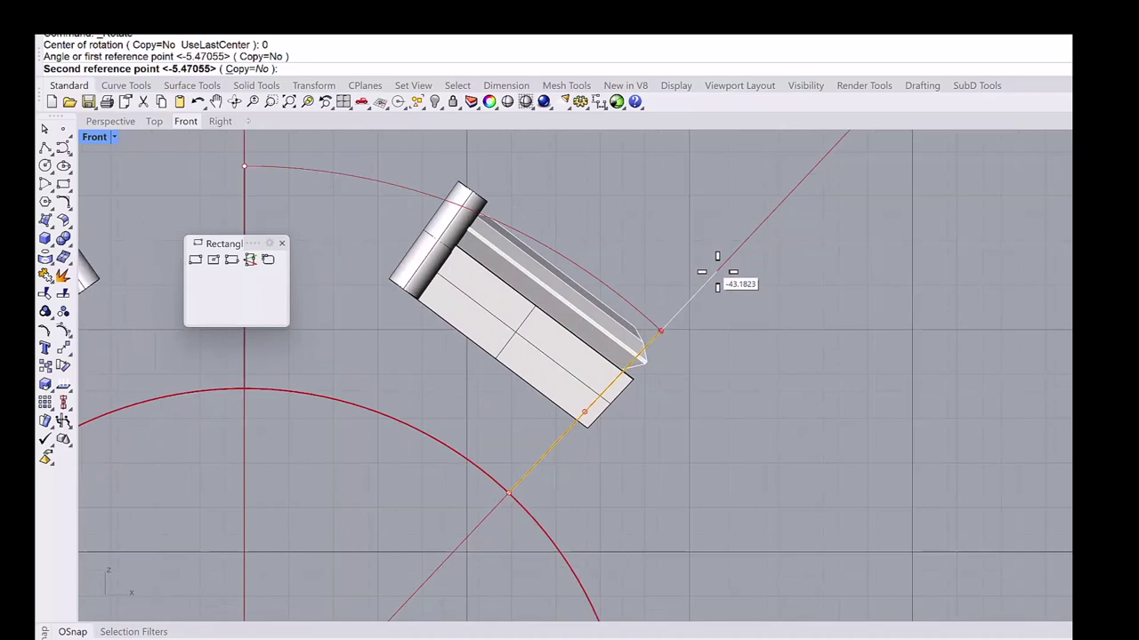
click(717, 271)
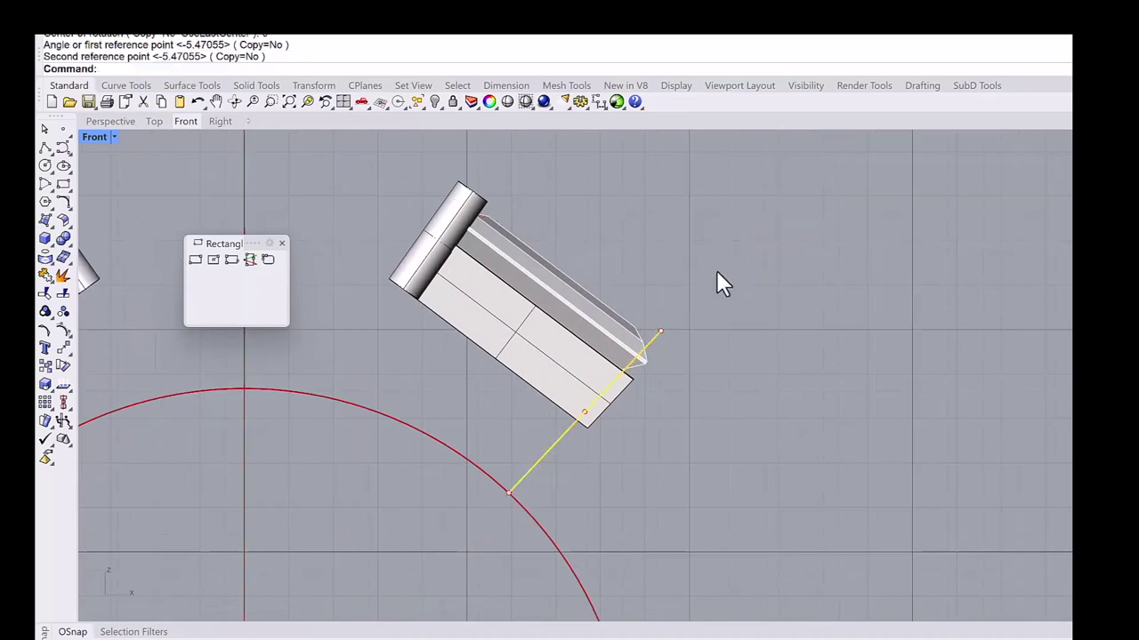
key(Return)
scroll(716, 270, down, 3)
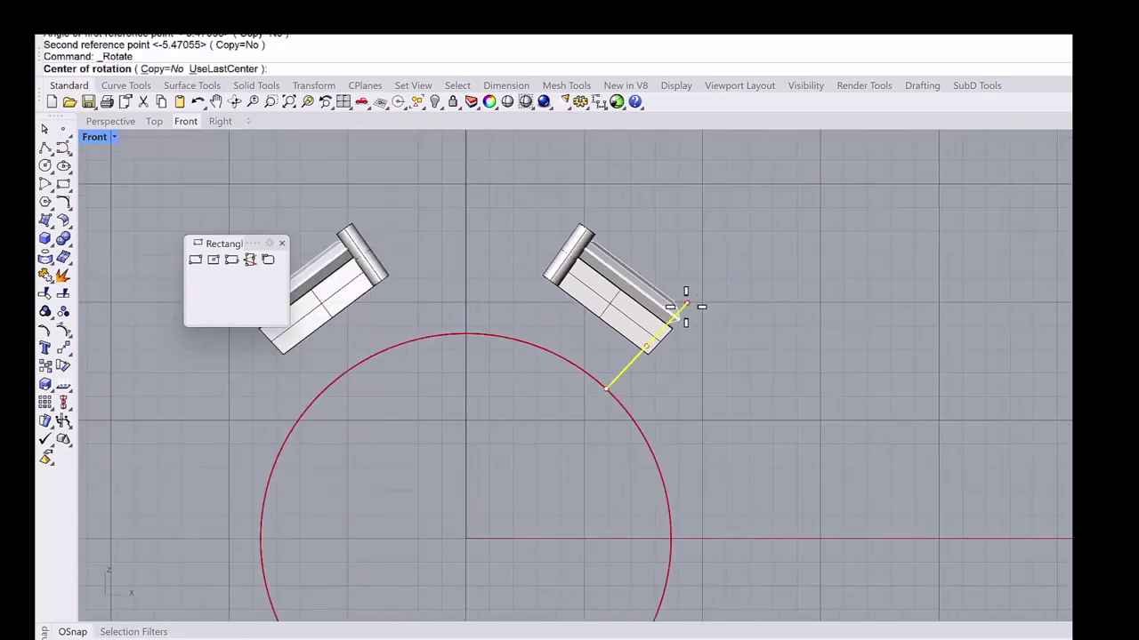
key(Escape)
Mirror a copy of the rotated rounded profile across the vertical axis through the origin in the front view.
click(686, 305)
shift+click(644, 352)
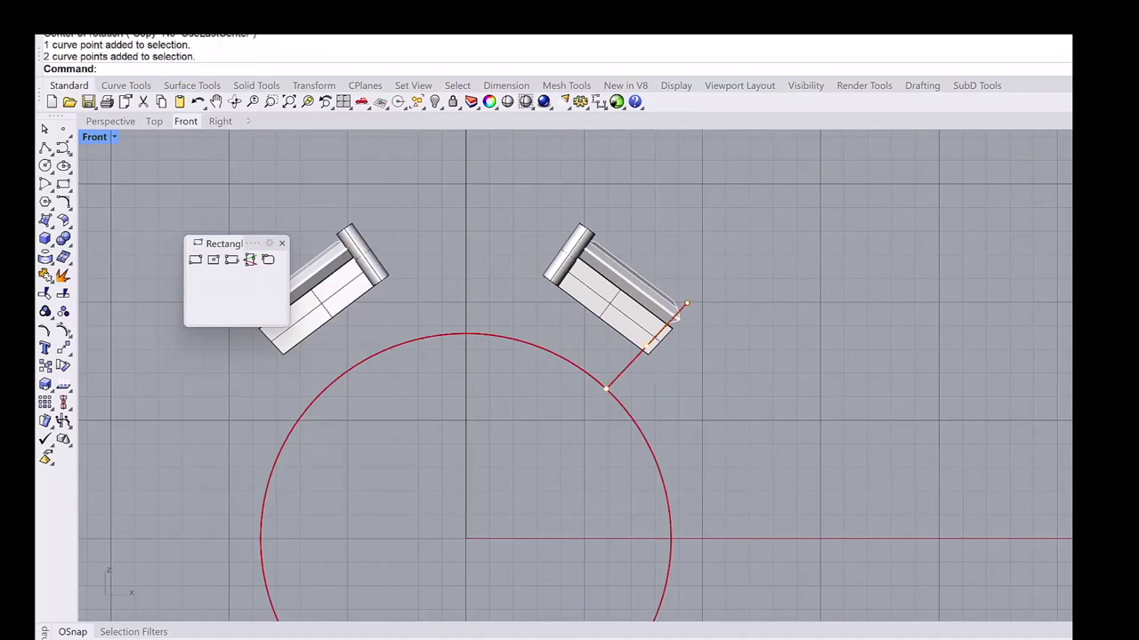
shift+click(624, 368)
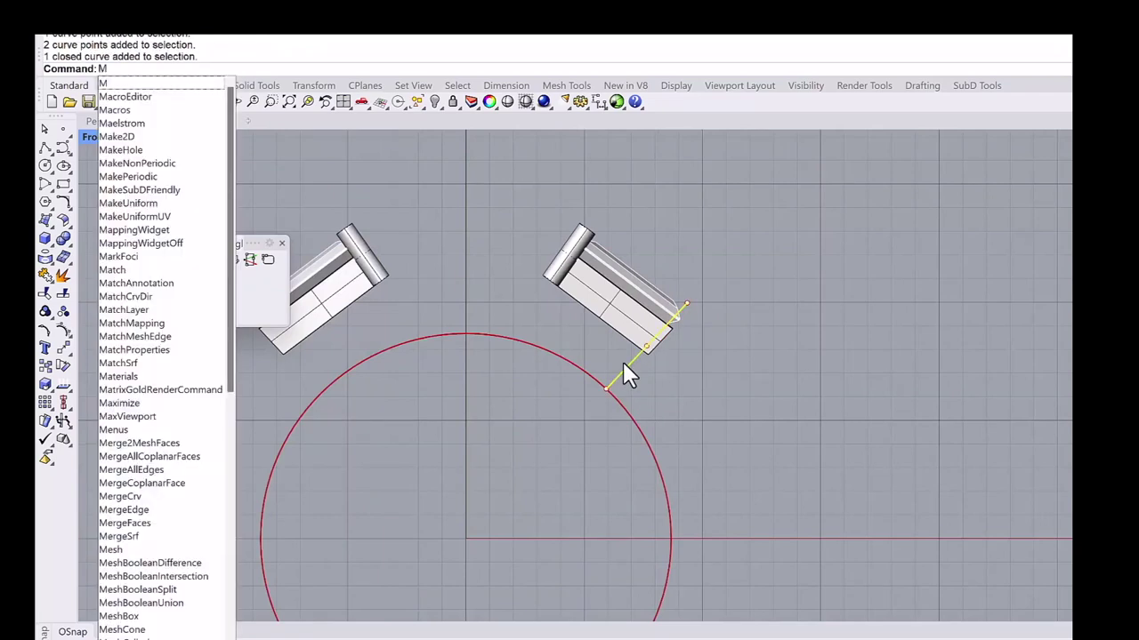
text(MH)
key(Return)
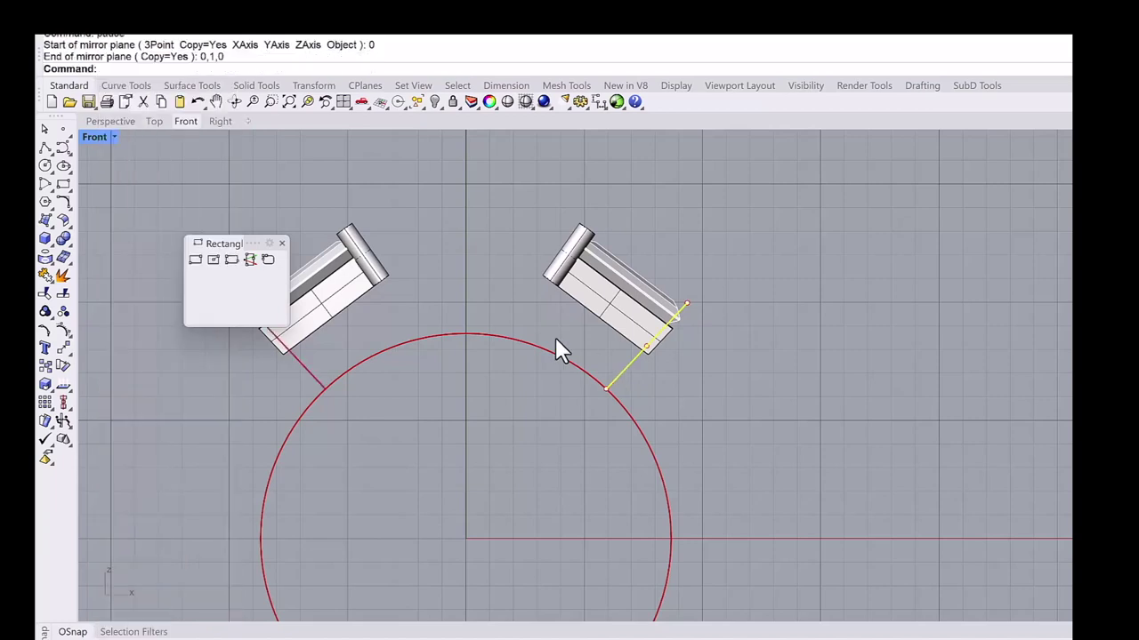
scroll(299, 241, down, 5)
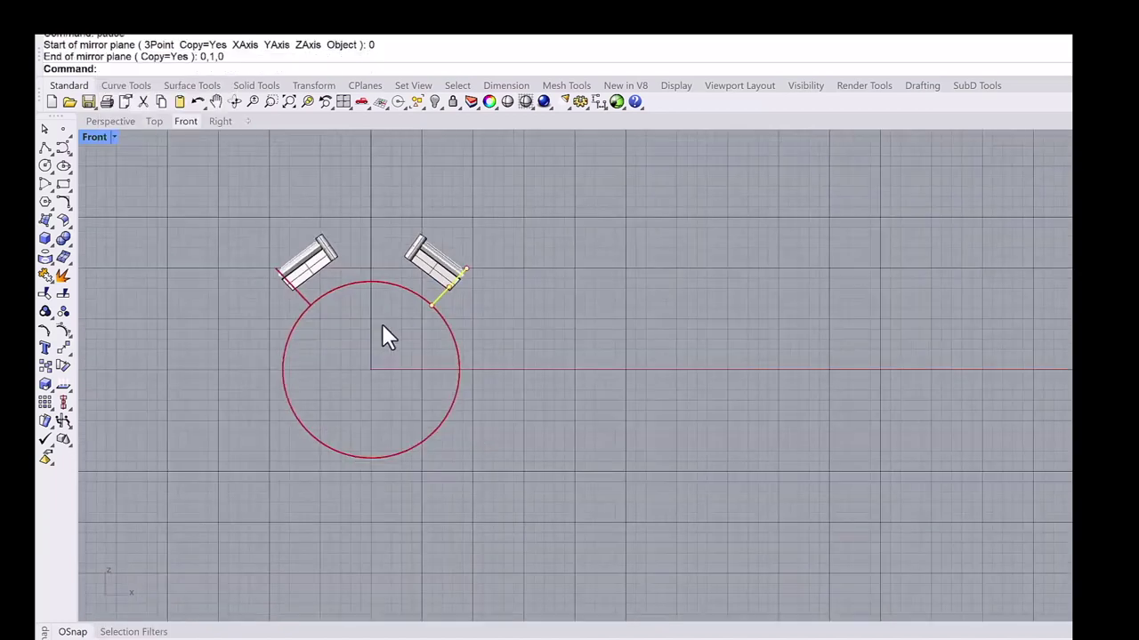
Draw a horizontal both-sides line in the right view, centered on the finger circle's bottom quadrant and extending 1 mm each way.
click(216, 125)
key(Escape)
scroll(455, 397, down, 5)
right_drag(493, 483, 513, 309)
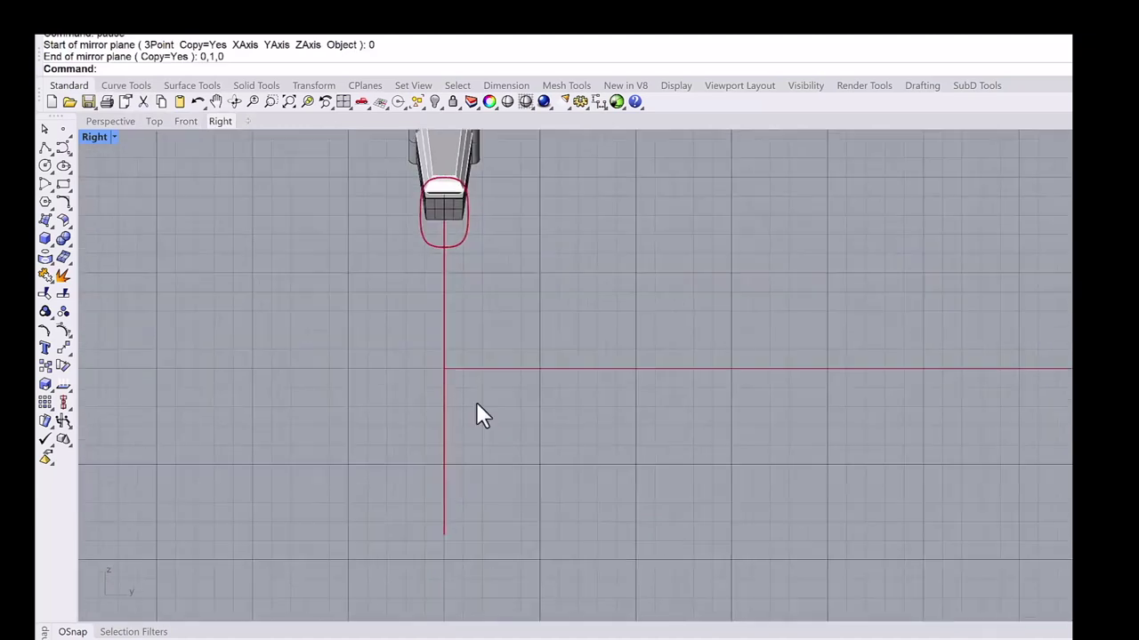
scroll(447, 550, up, 4)
right_drag(447, 550, 465, 446)
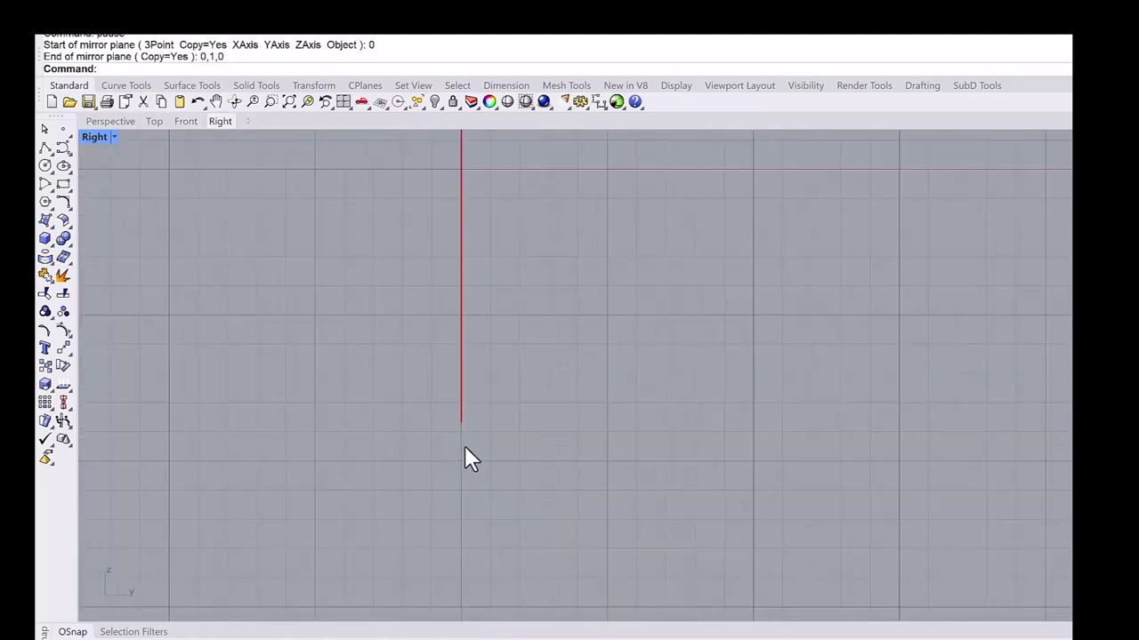
middle_click(248, 283)
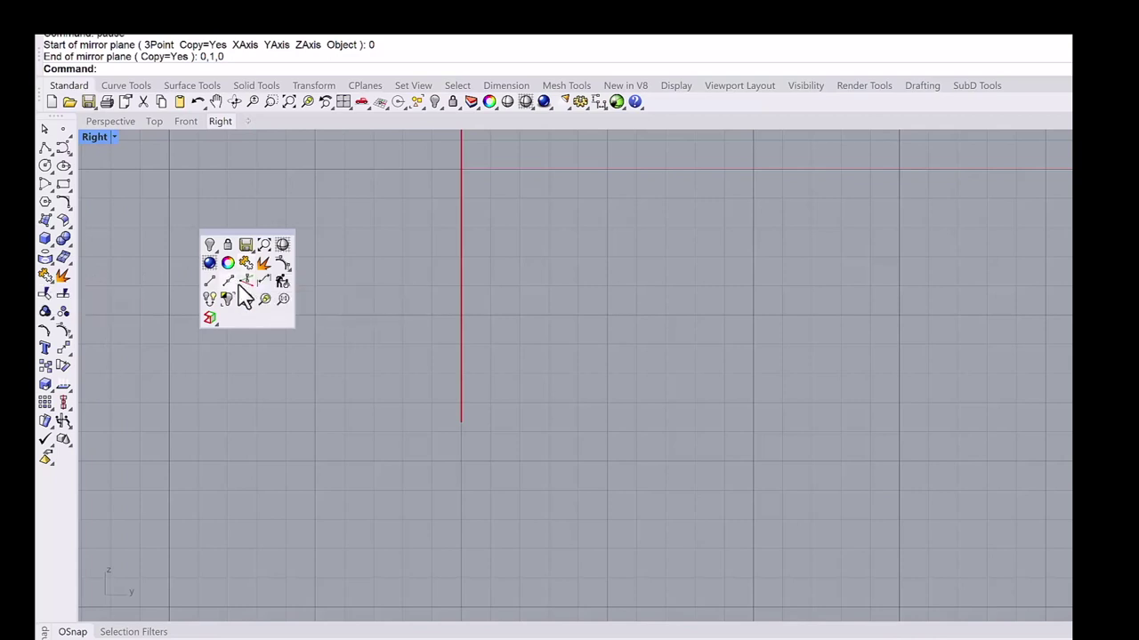
click(245, 297)
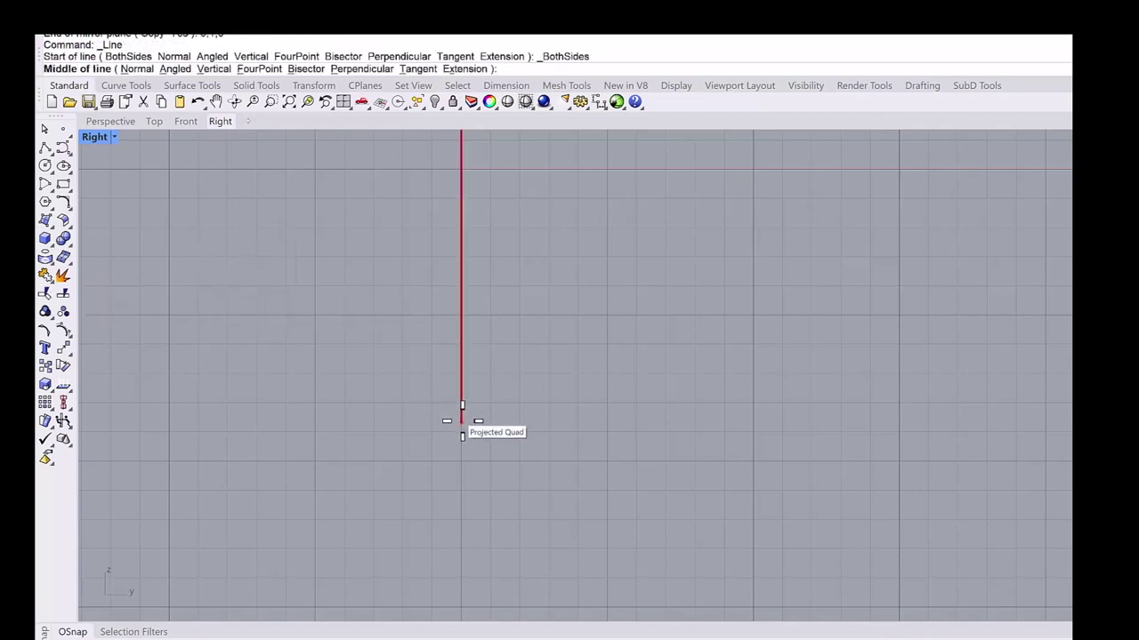
click(461, 419)
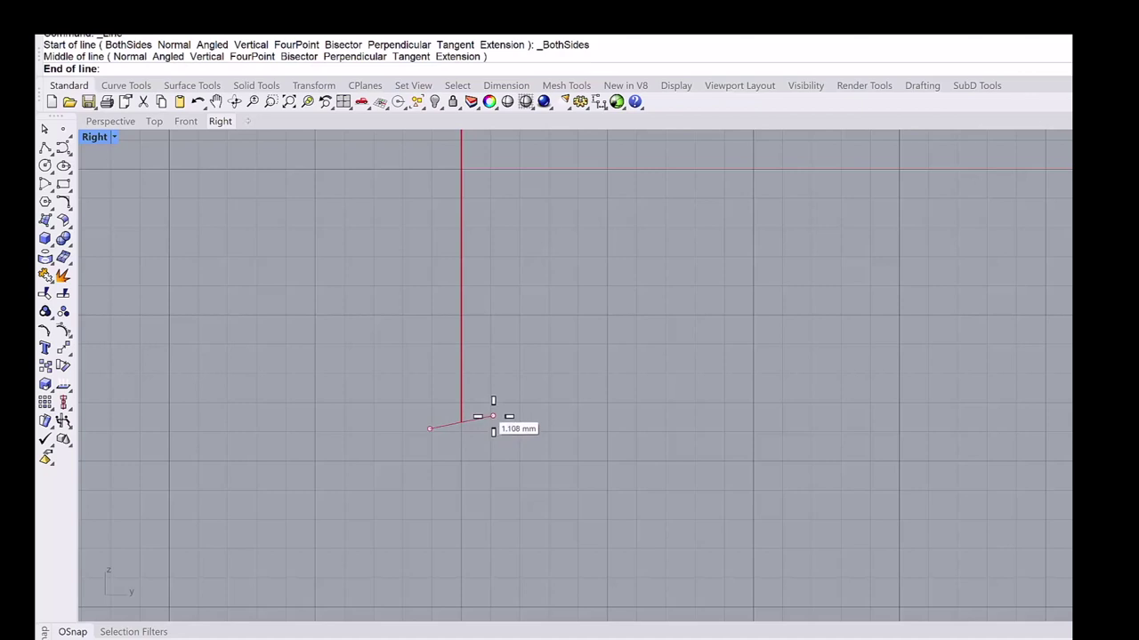
key(Return)
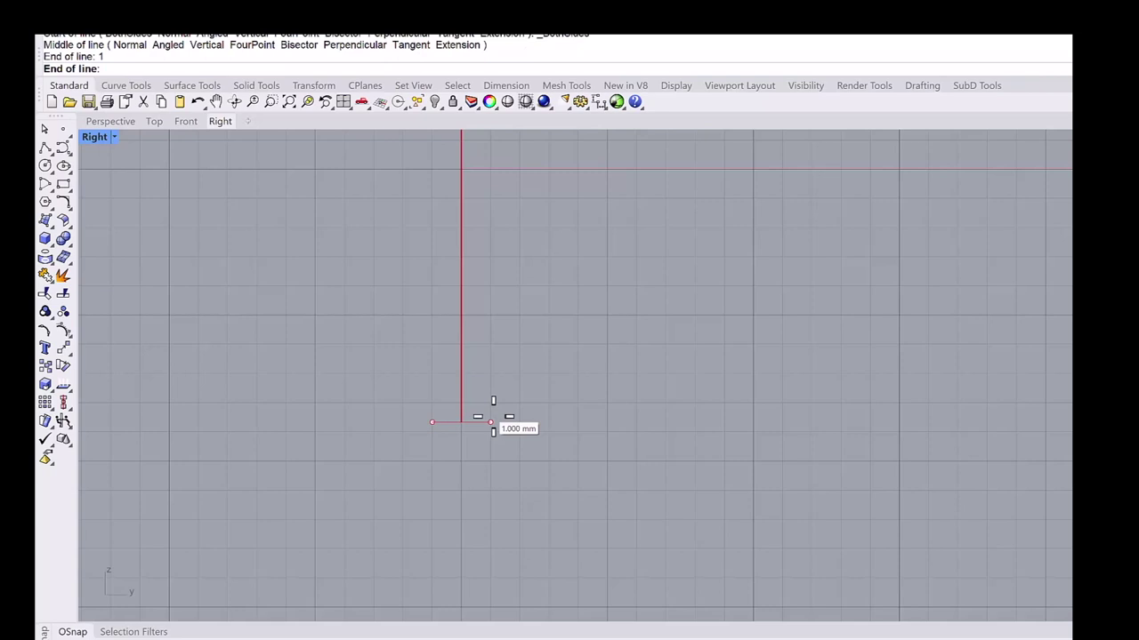
click(491, 422)
scroll(456, 432, up, 4)
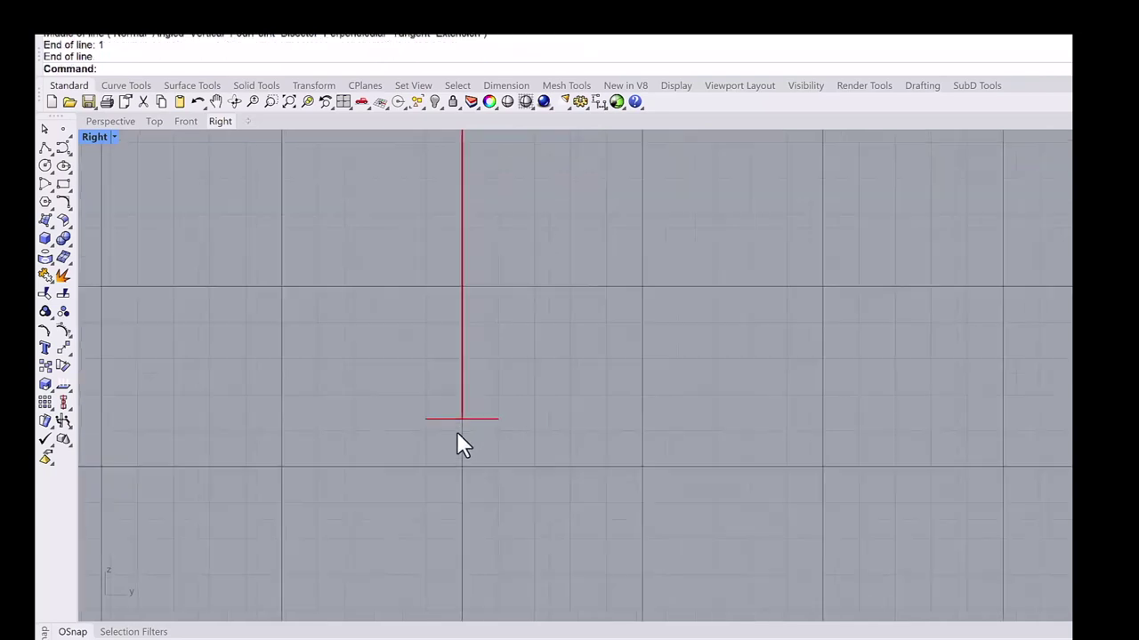
Draw a vertical line straight down from the midpoint of the short horizontal line at the finger circle's bottom.
key(Return)
middle_click(474, 462)
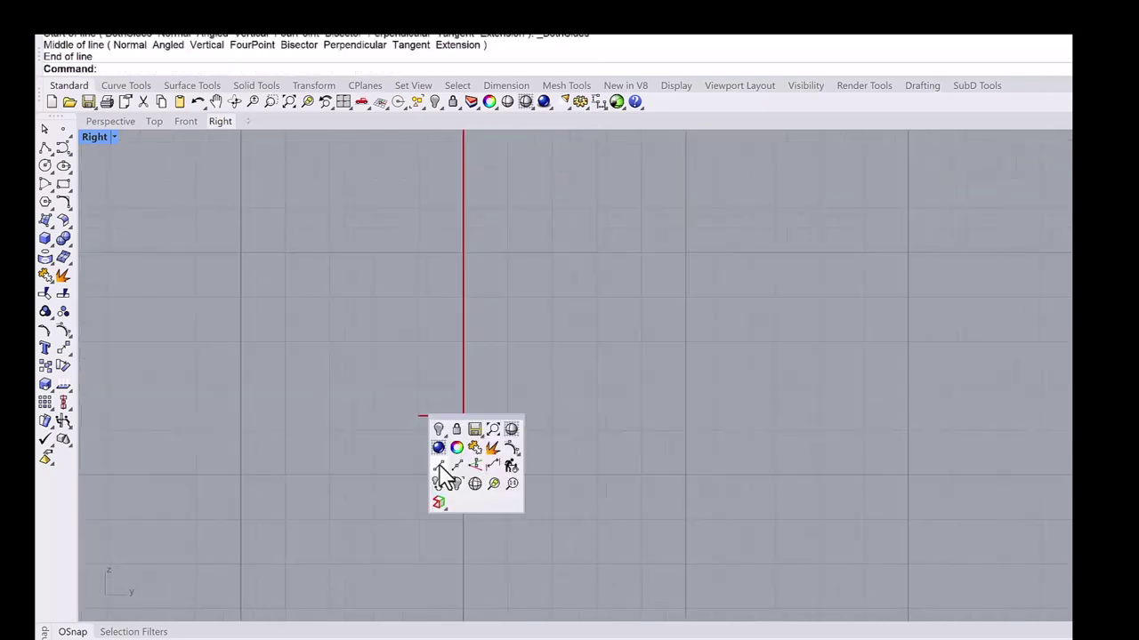
click(441, 470)
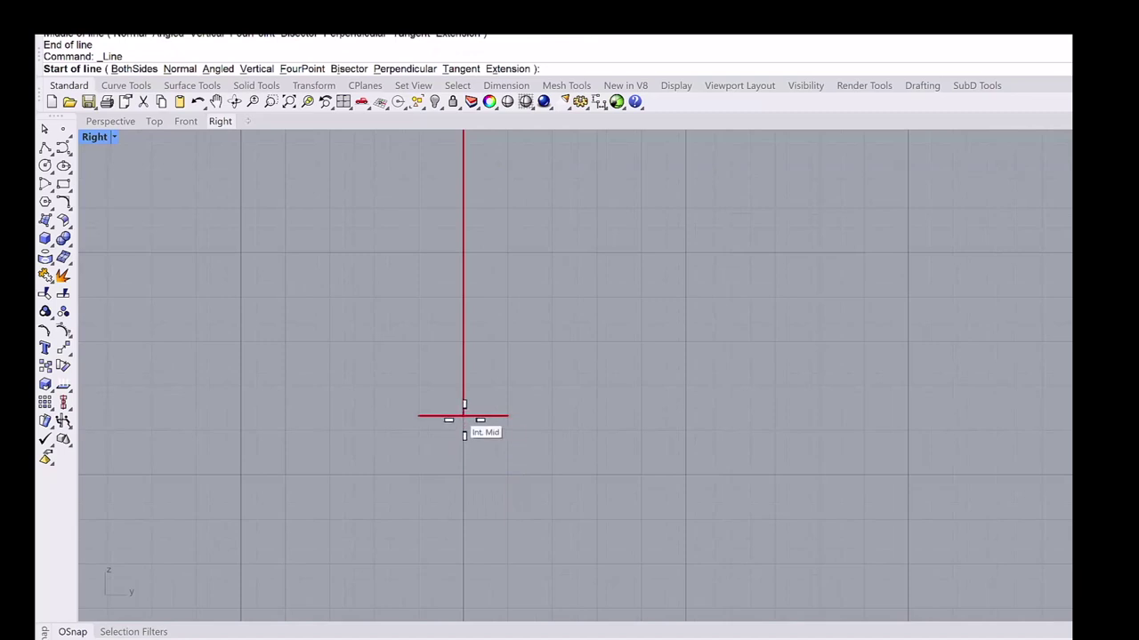
click(462, 415)
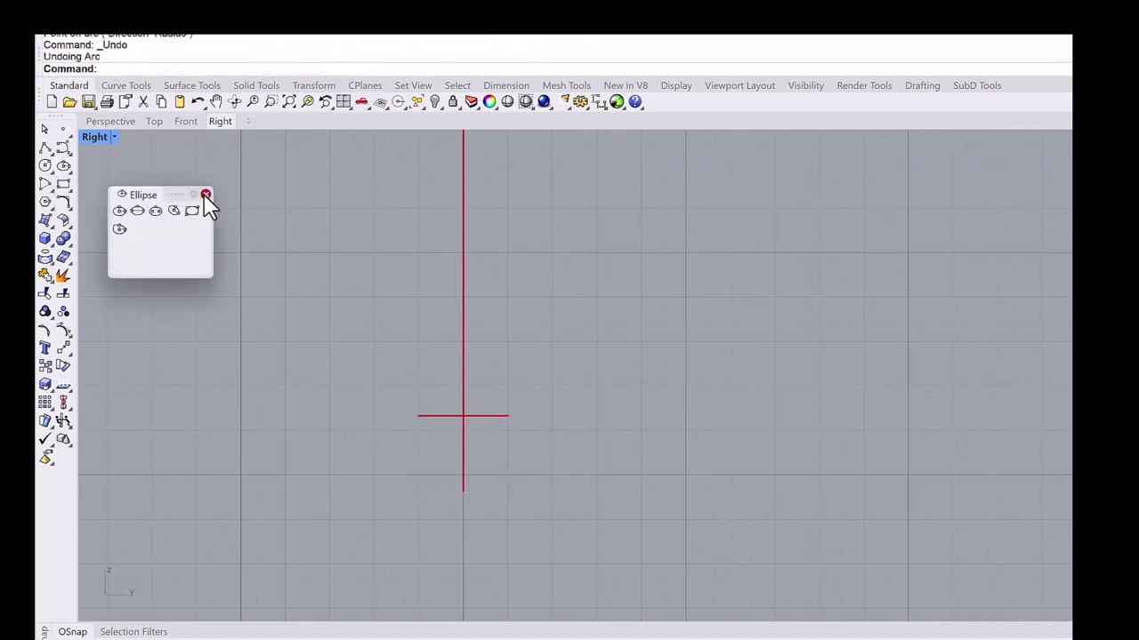
Draw an ellipse by diameter, using the horizontal line's endpoints as the first axis and the vertical line's lower end for the second axis.
click(205, 195)
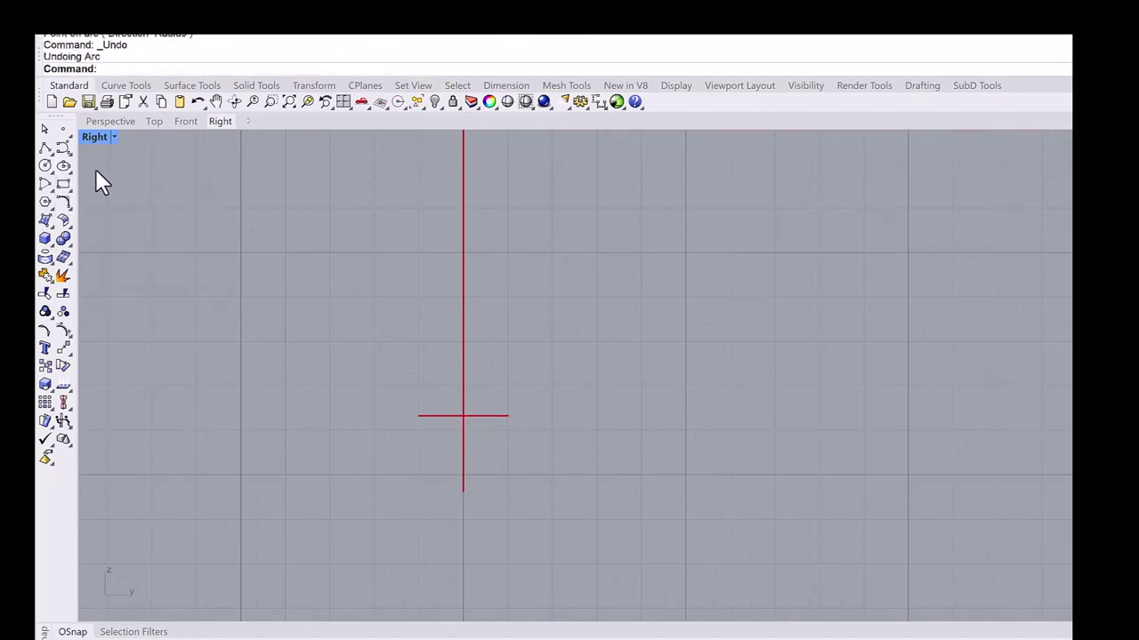
click(70, 173)
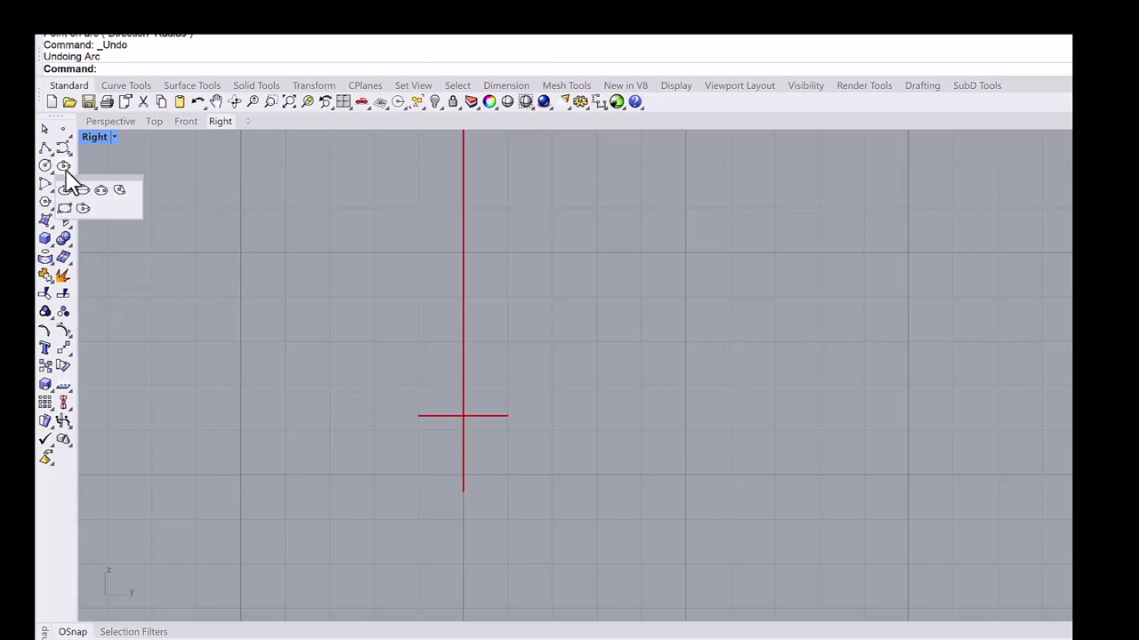
click(83, 191)
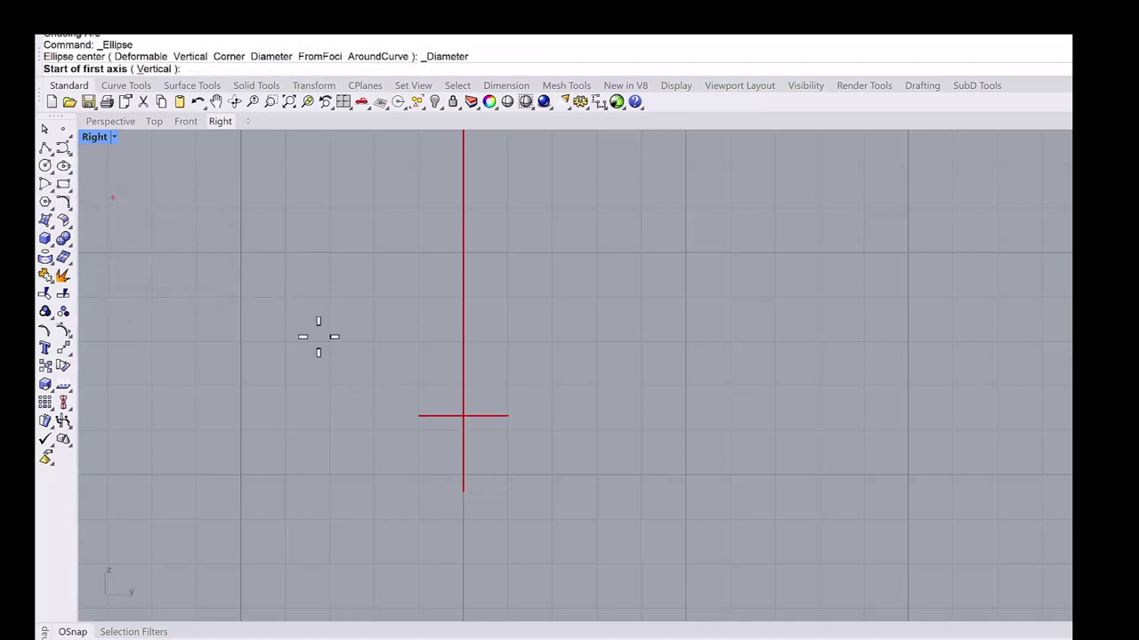
click(420, 416)
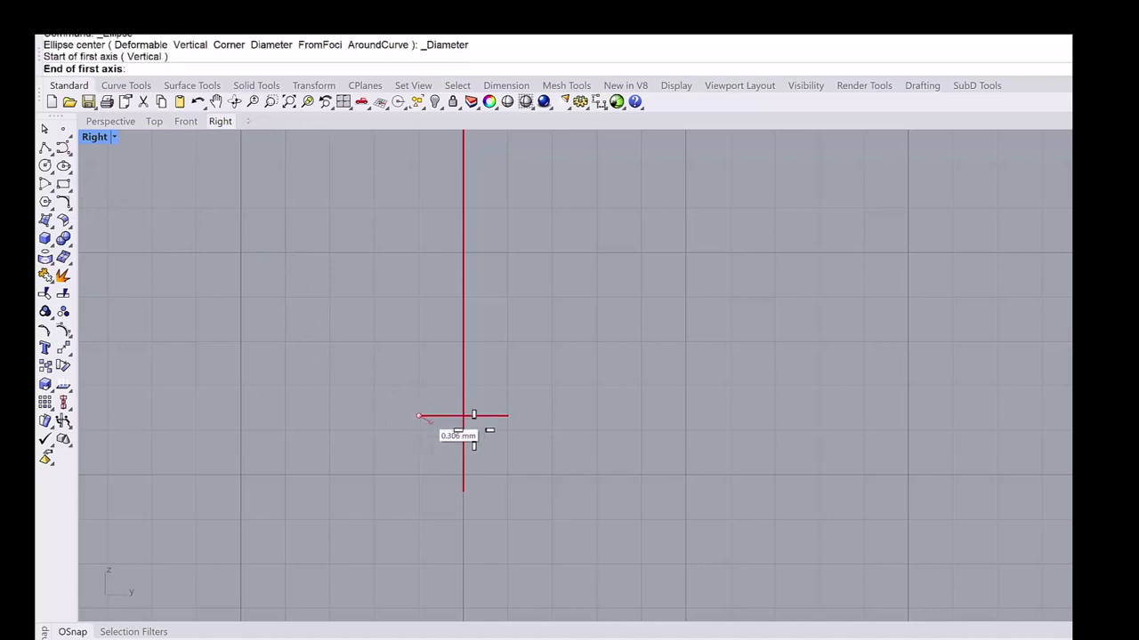
click(506, 415)
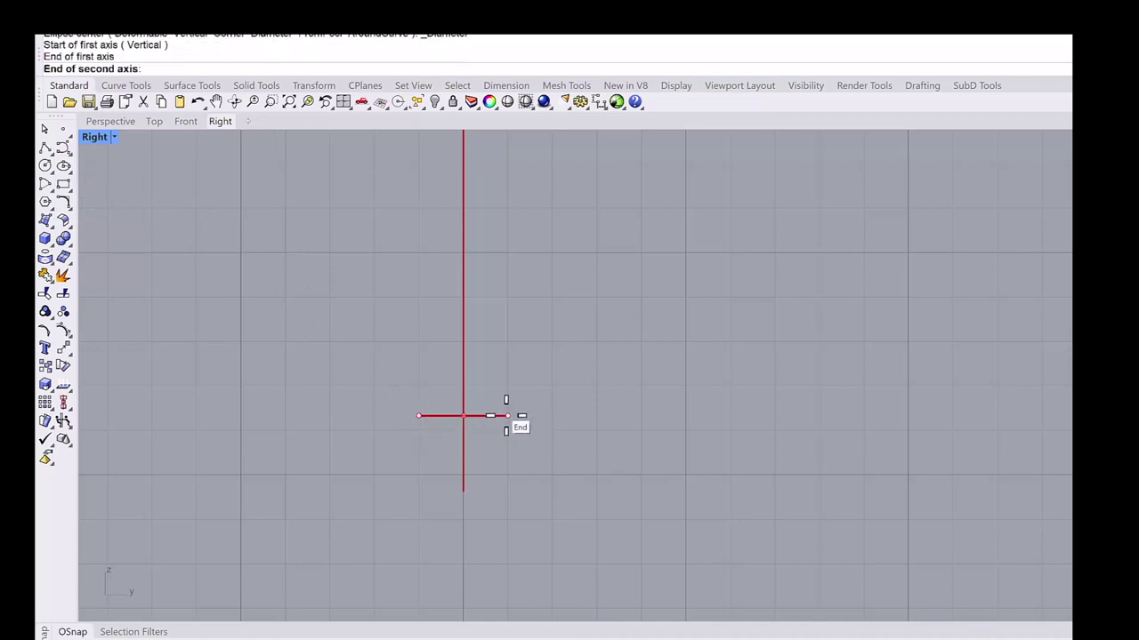
click(462, 496)
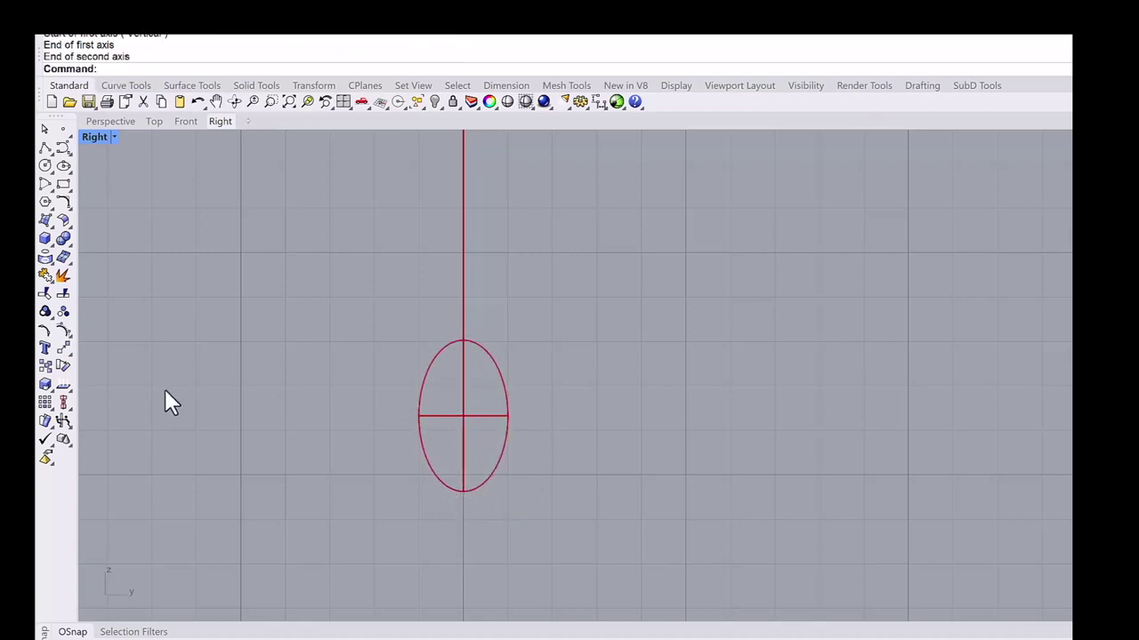
Trim away the ellipse's upper half along the horizontal line and join the remaining half to that line.
click(44, 293)
click(437, 416)
key(Return)
click(420, 393)
key(Return)
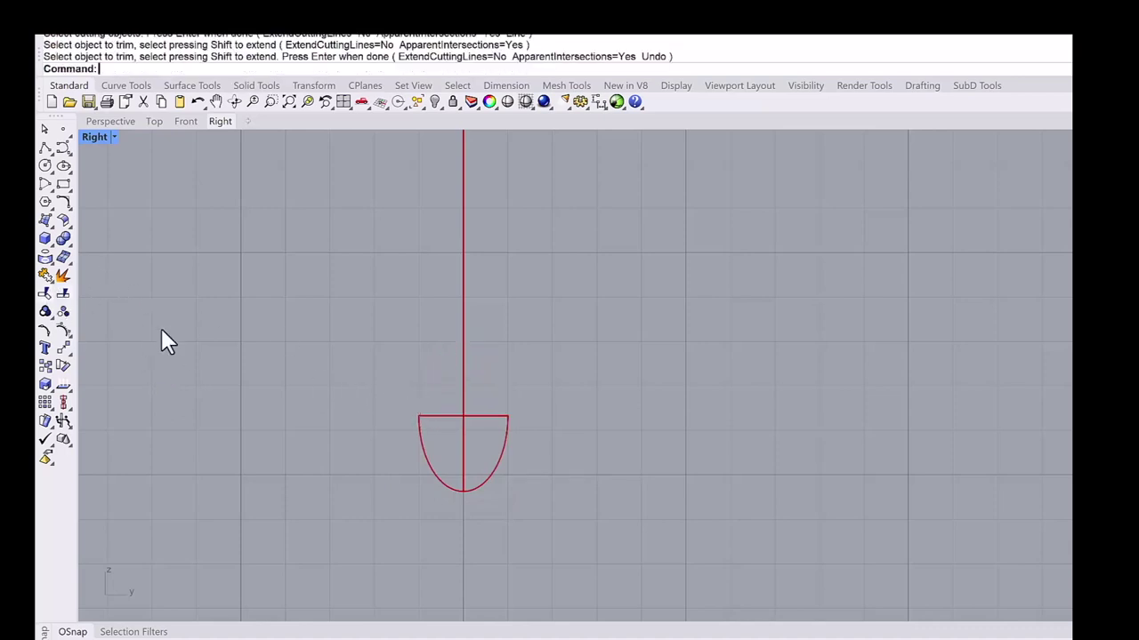
click(45, 277)
click(429, 430)
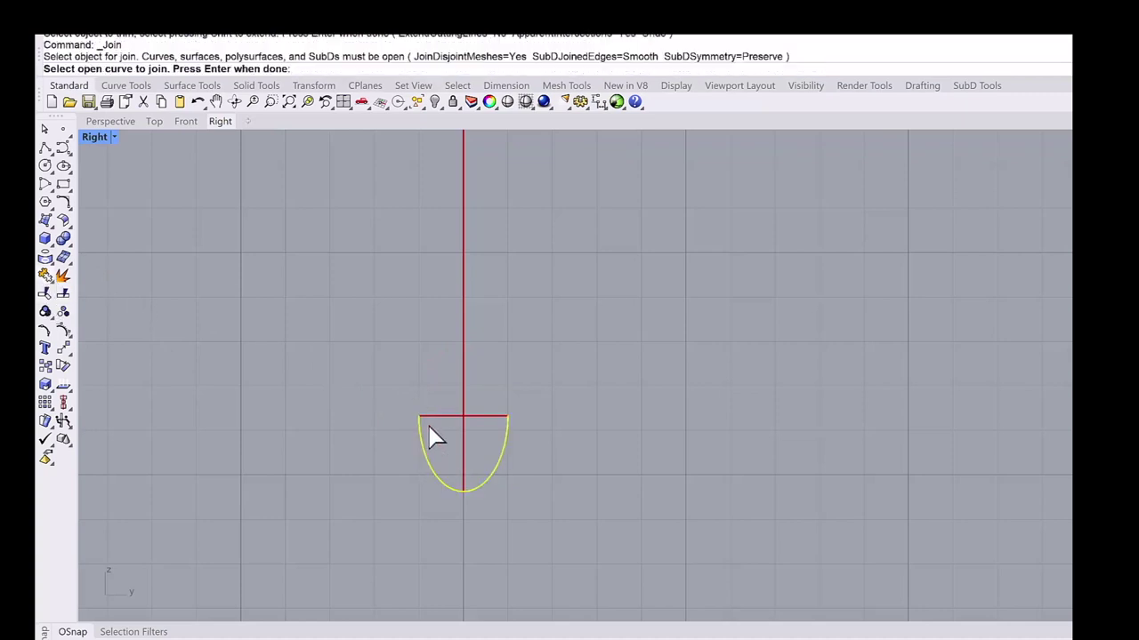
click(430, 417)
Fillet the corners of the joined half-ellipse profile with a radius of .2 mm.
click(431, 416)
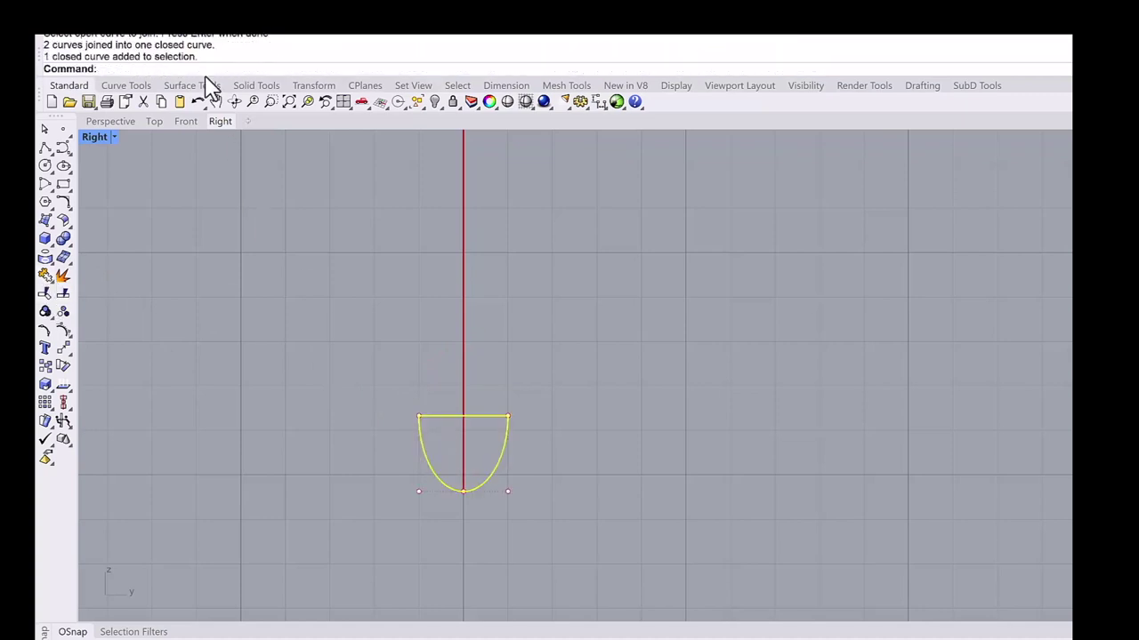
click(125, 85)
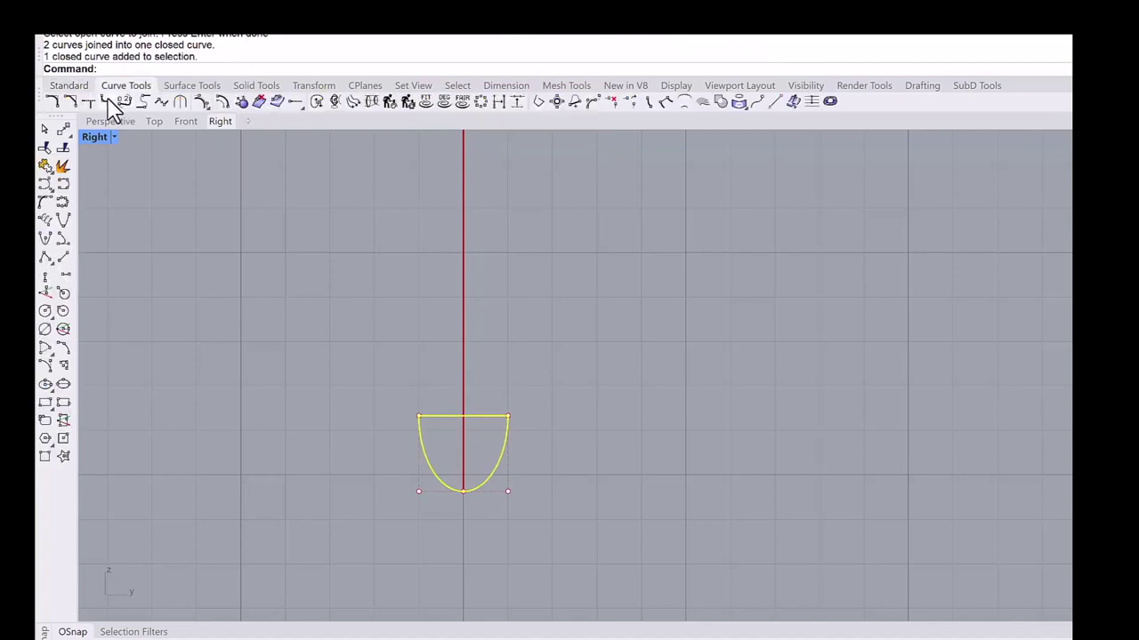
click(105, 102)
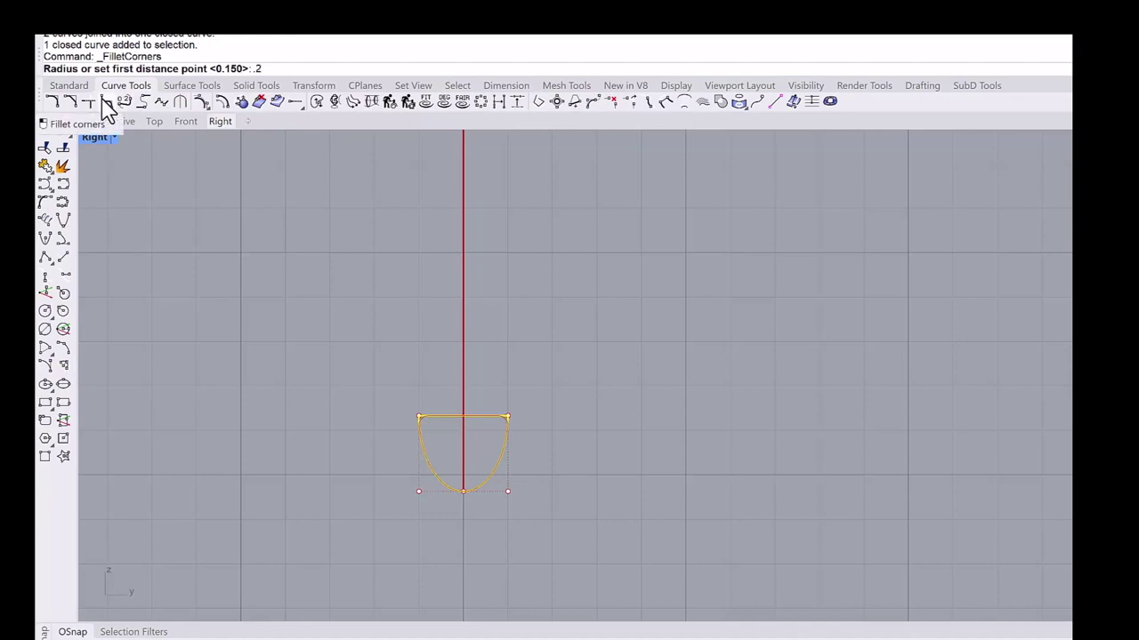
key(Return)
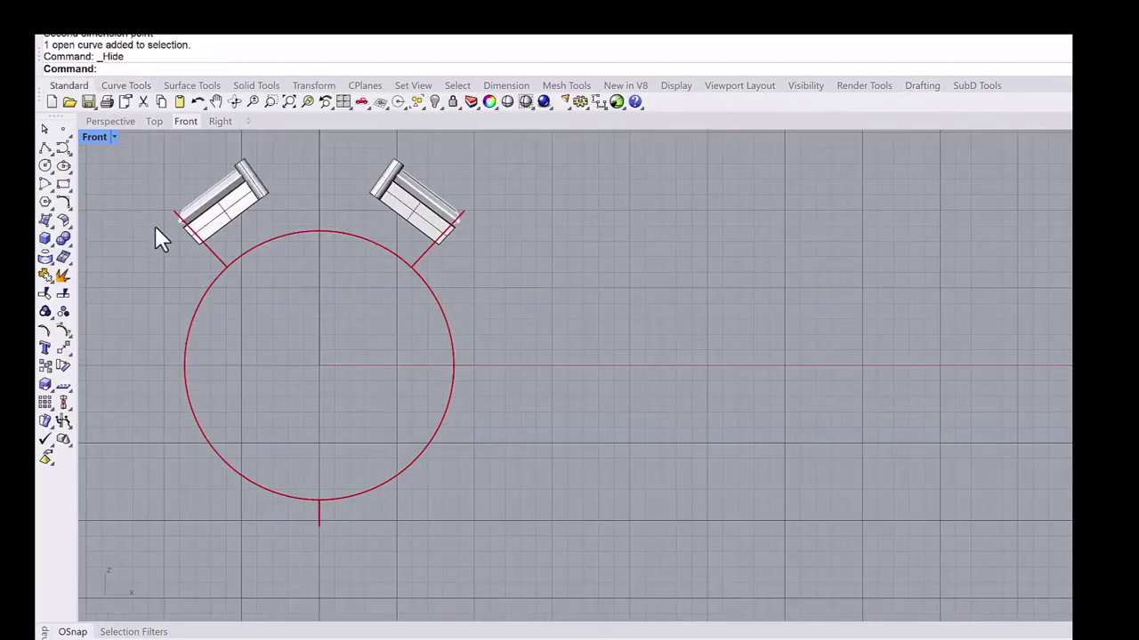
Draw a 2 mm horizontal line outward from the finger circle's right quadrant in the front view.
middle_click(155, 228)
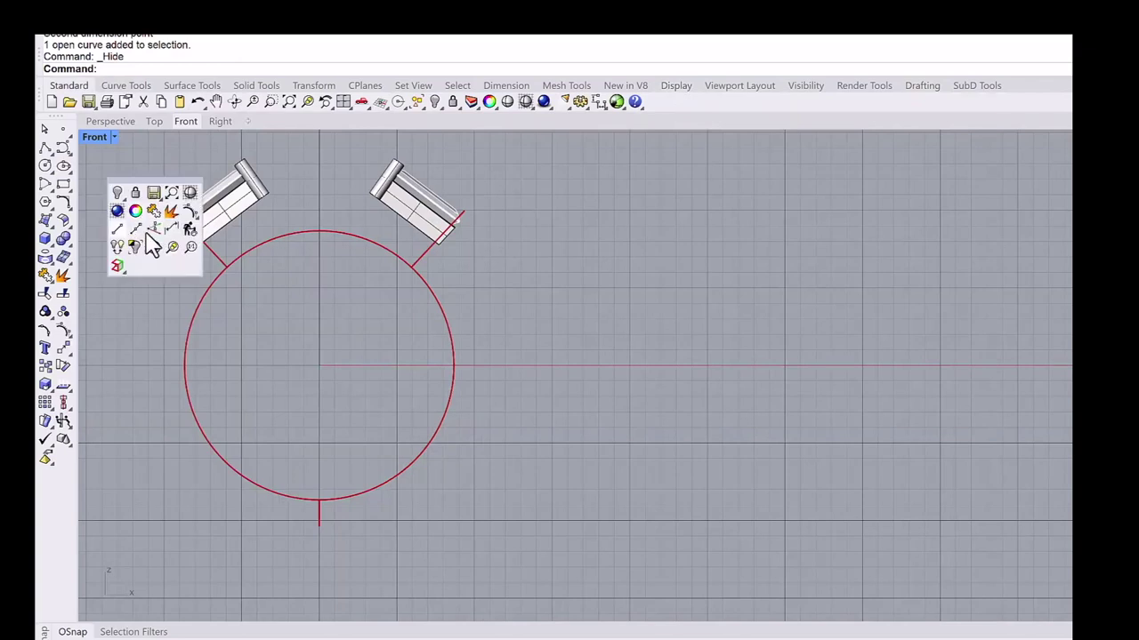
click(149, 235)
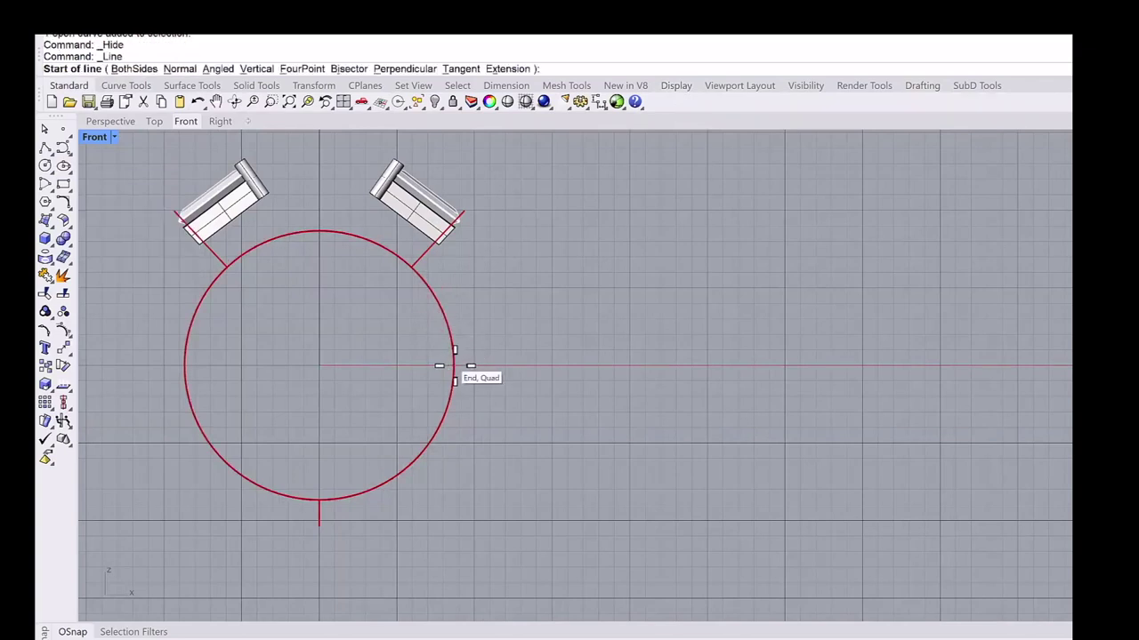
click(455, 364)
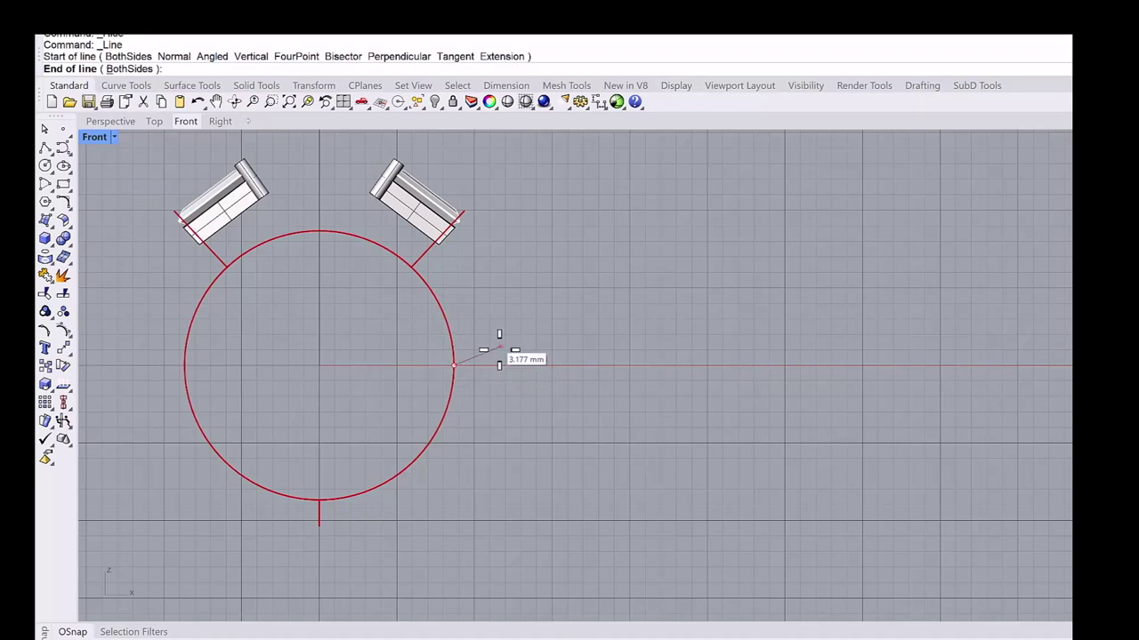
key(Return)
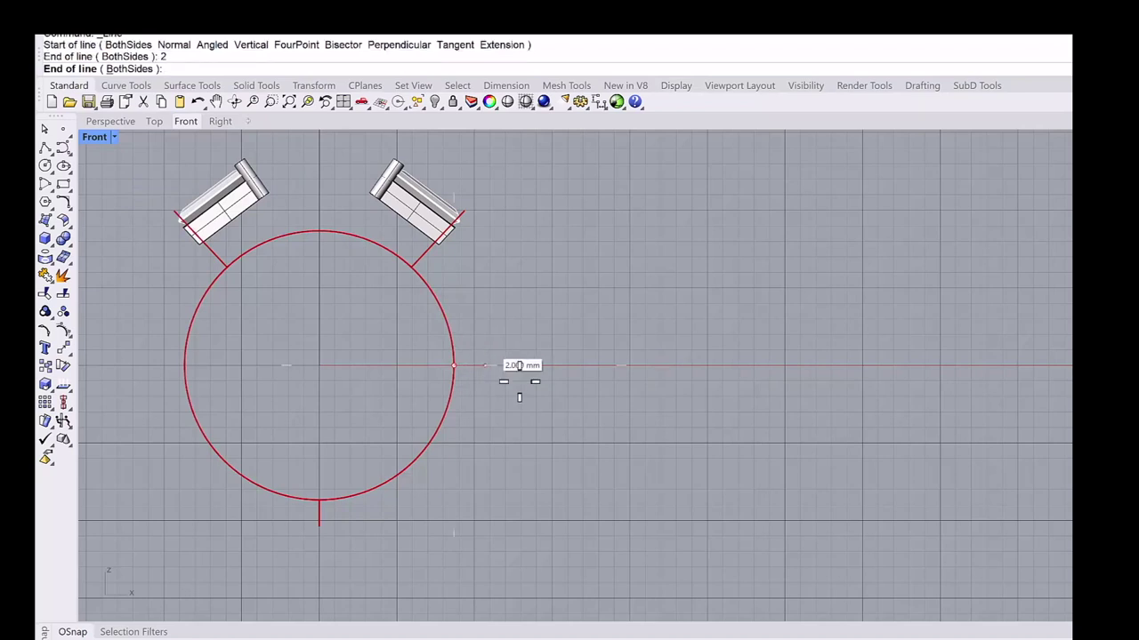
click(519, 380)
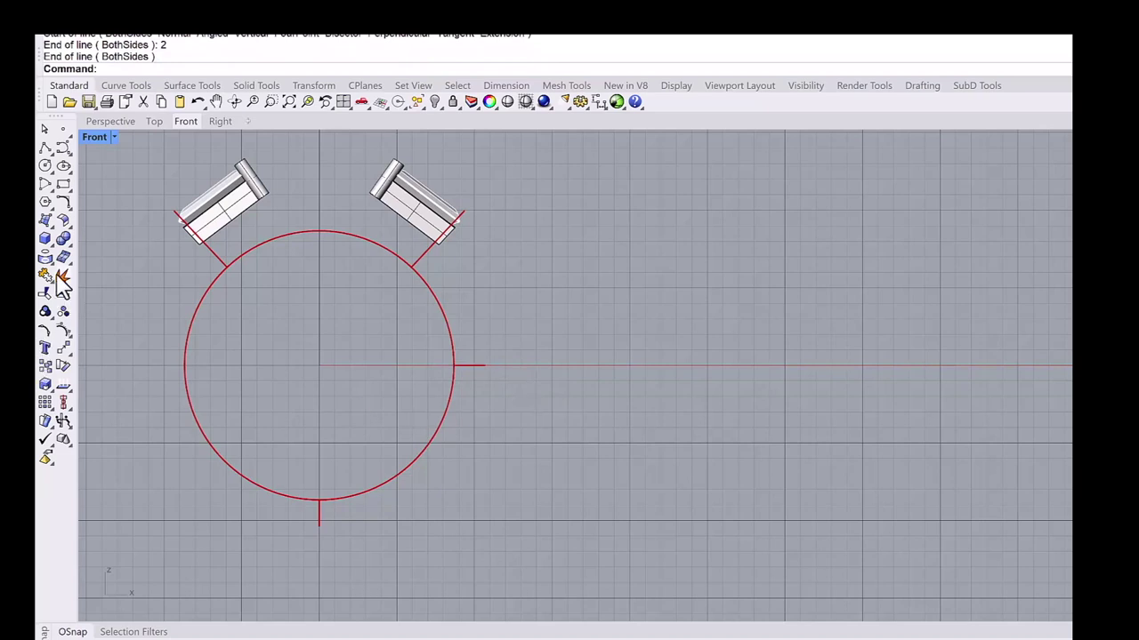
Draw an arc by start, end and direction from the bottom line's lower end to the right horizontal line's outer end, bulging outward.
click(51, 190)
click(49, 192)
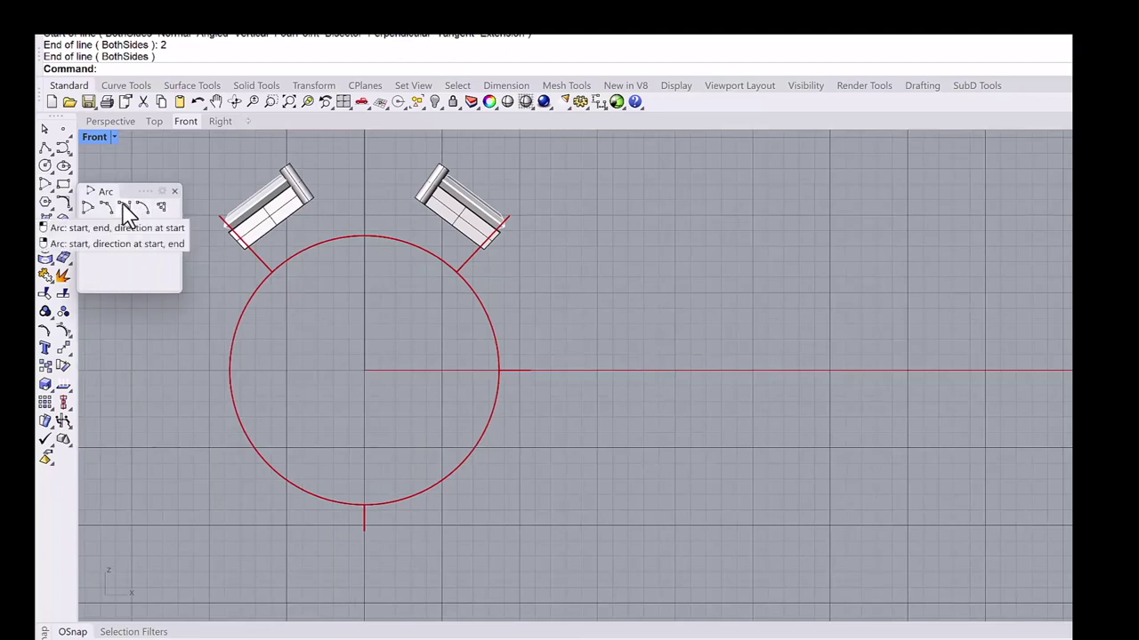
click(124, 214)
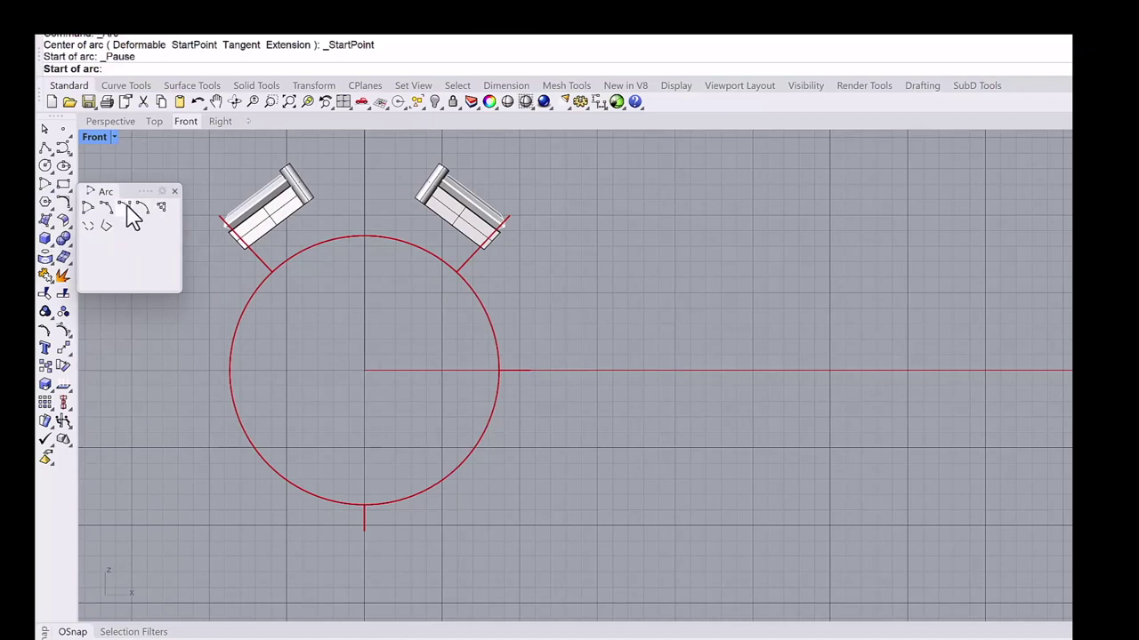
click(364, 532)
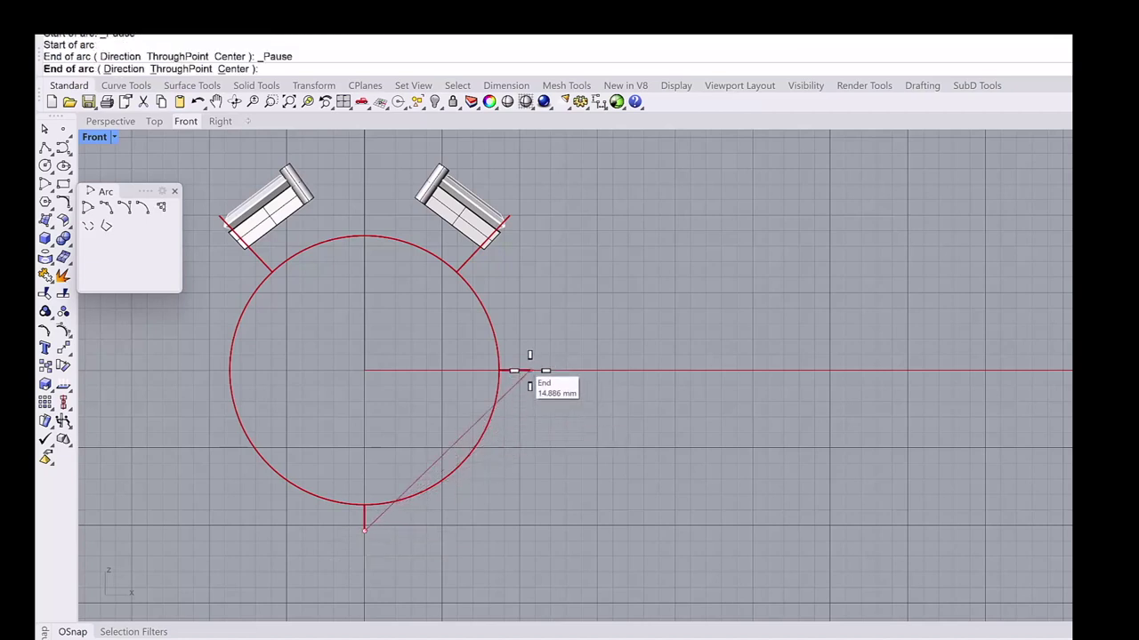
click(529, 370)
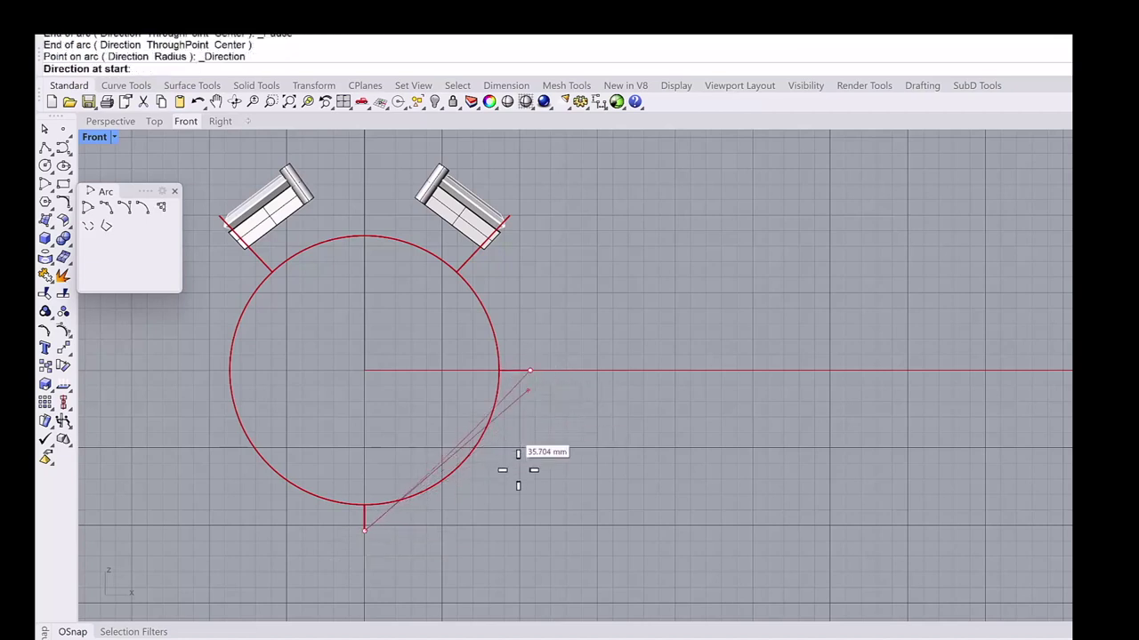
click(648, 516)
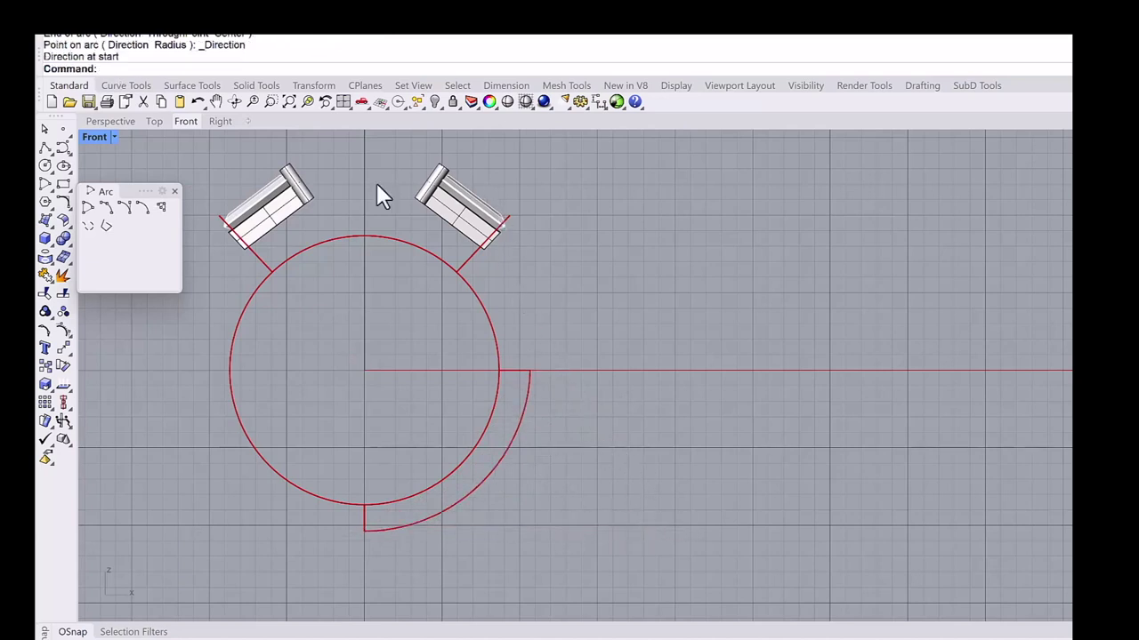
click(174, 190)
Sketch a degree 3 control-point curve from the right slanted line's outer end, bulging beside the stone setting and running down toward the horizontal line.
click(63, 148)
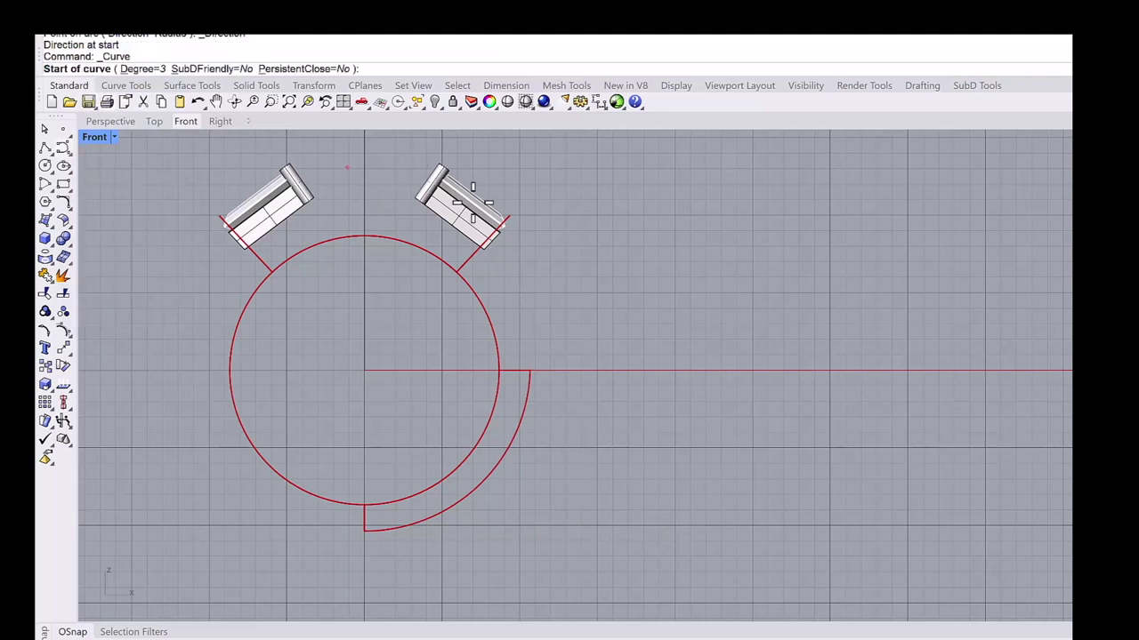
scroll(508, 221, up, 3)
scroll(507, 221, up, 1)
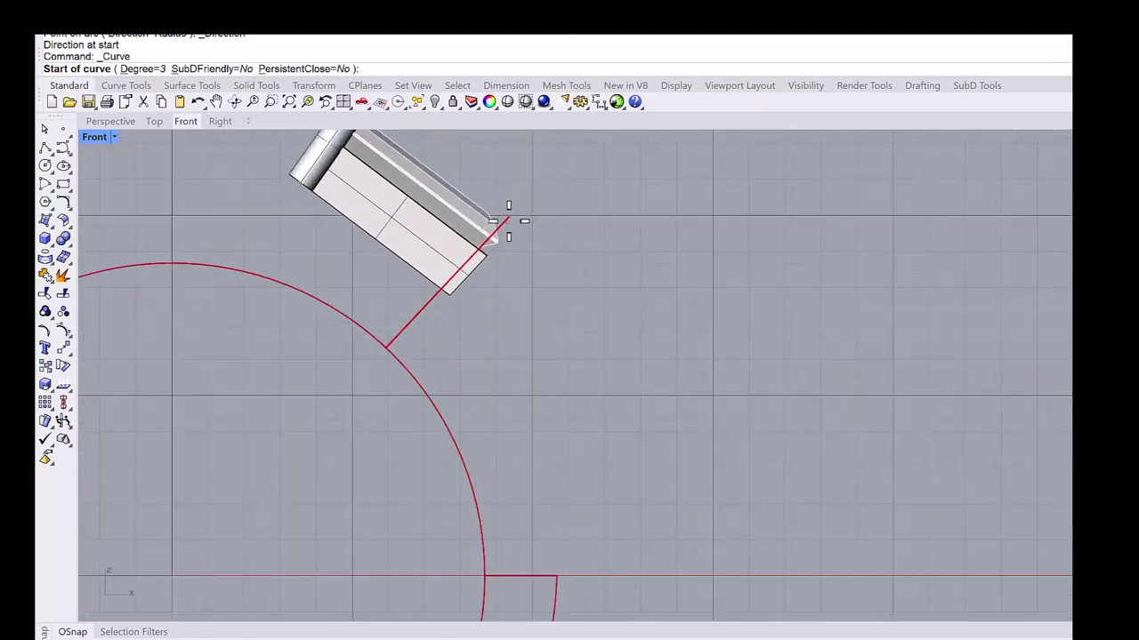
click(509, 222)
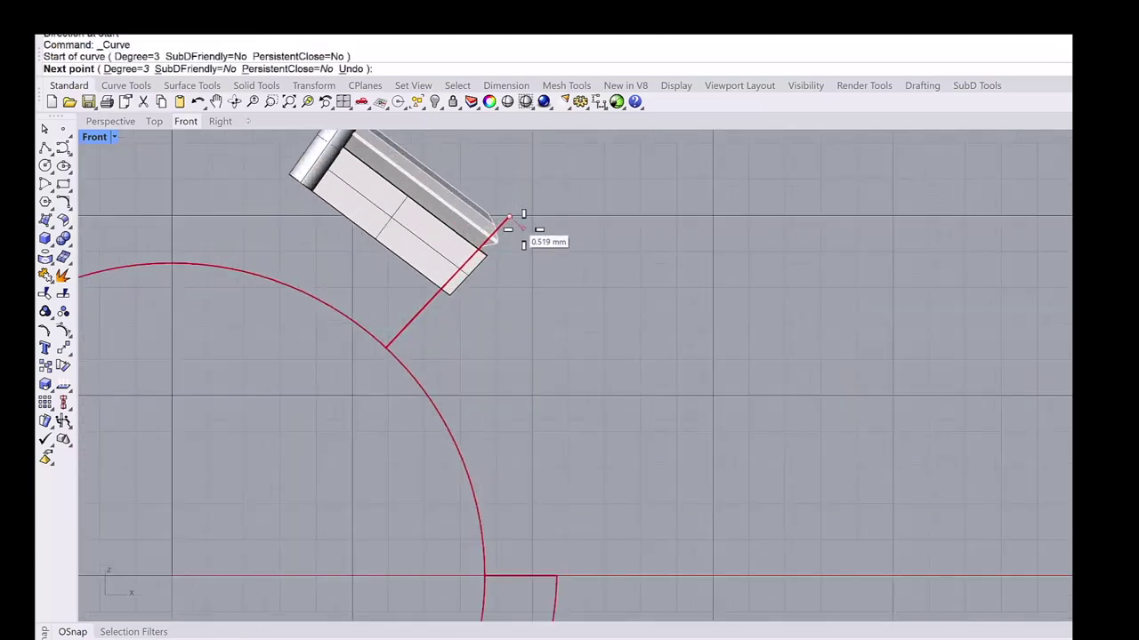
click(523, 229)
click(529, 243)
click(523, 268)
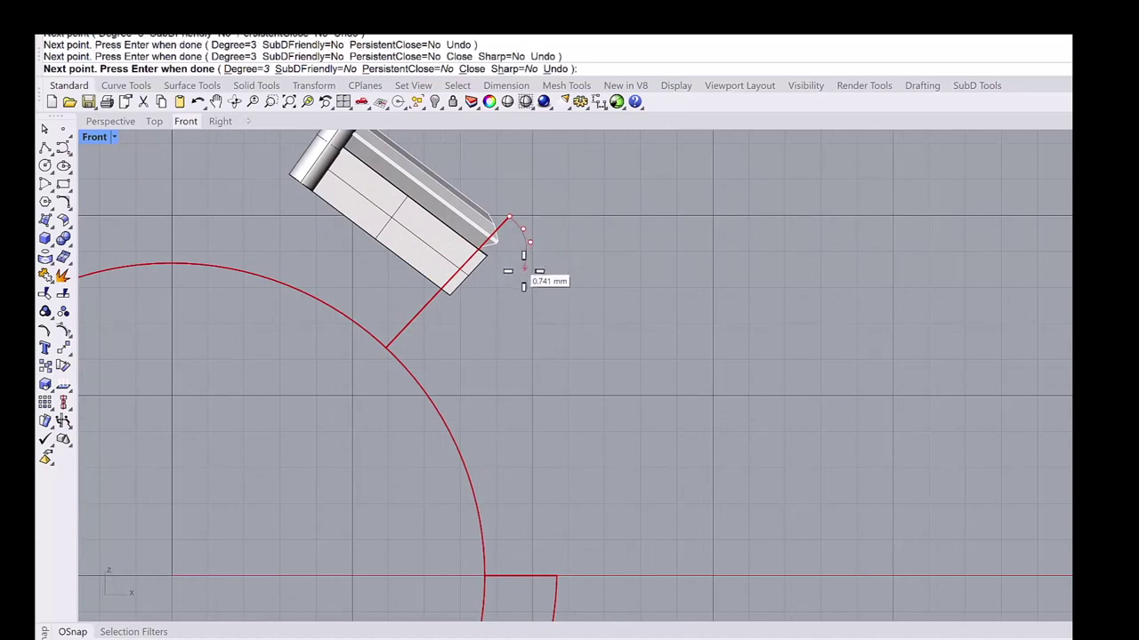
click(512, 284)
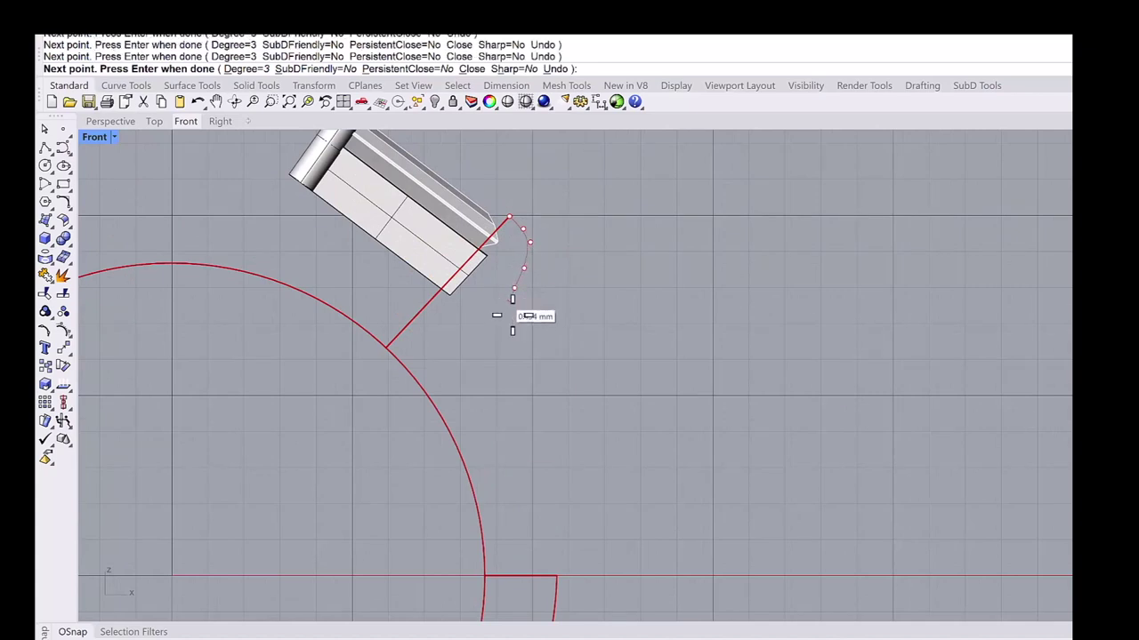
click(515, 333)
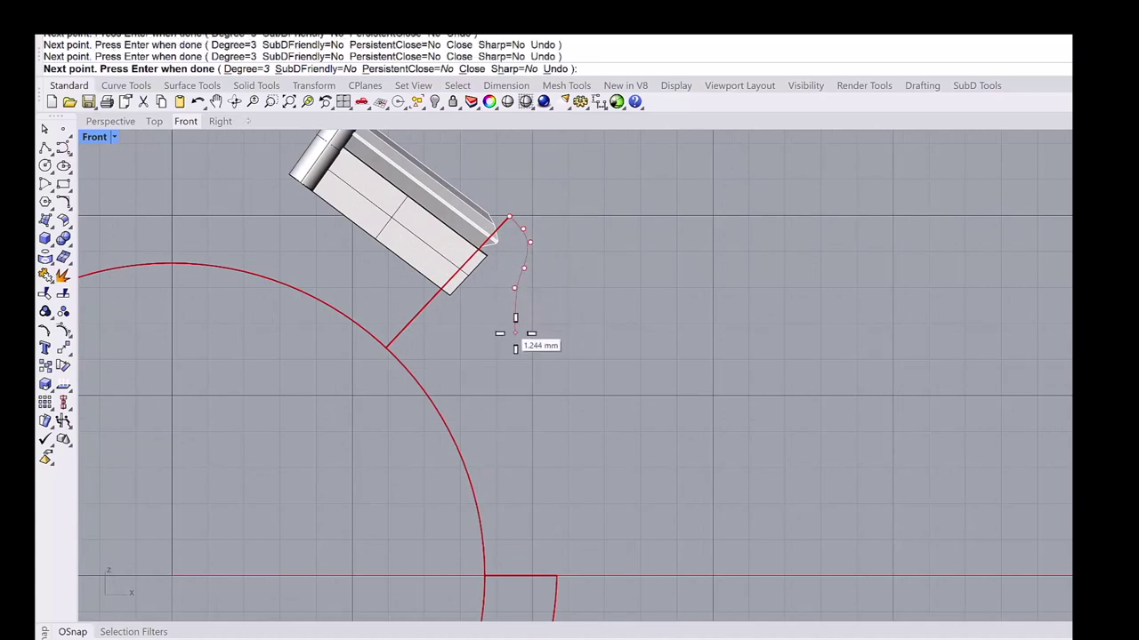
click(534, 396)
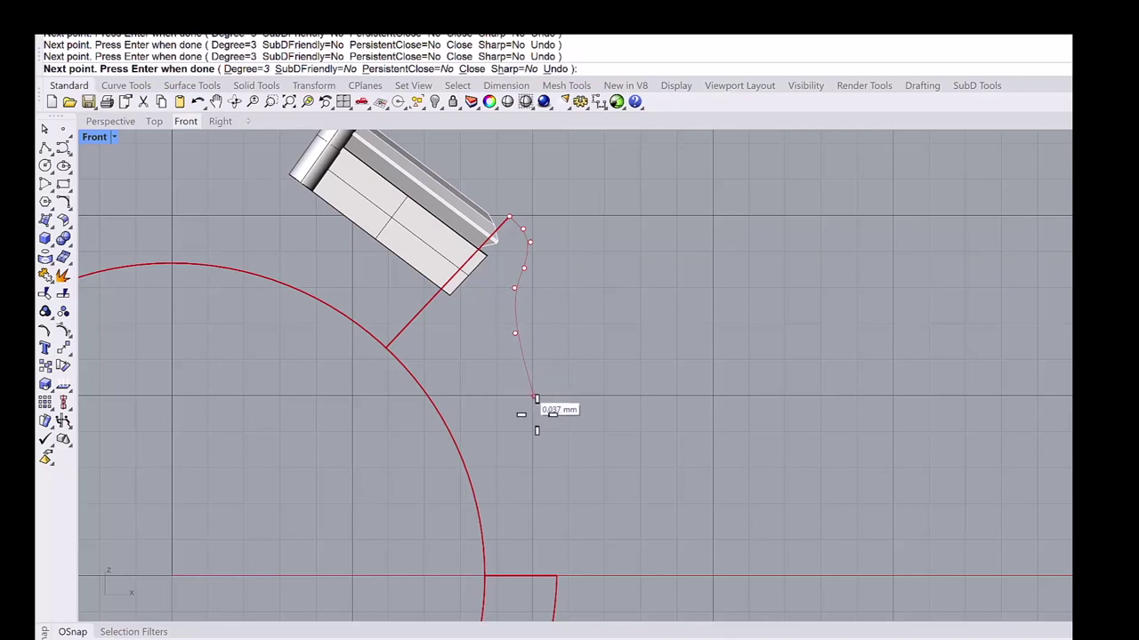
click(548, 471)
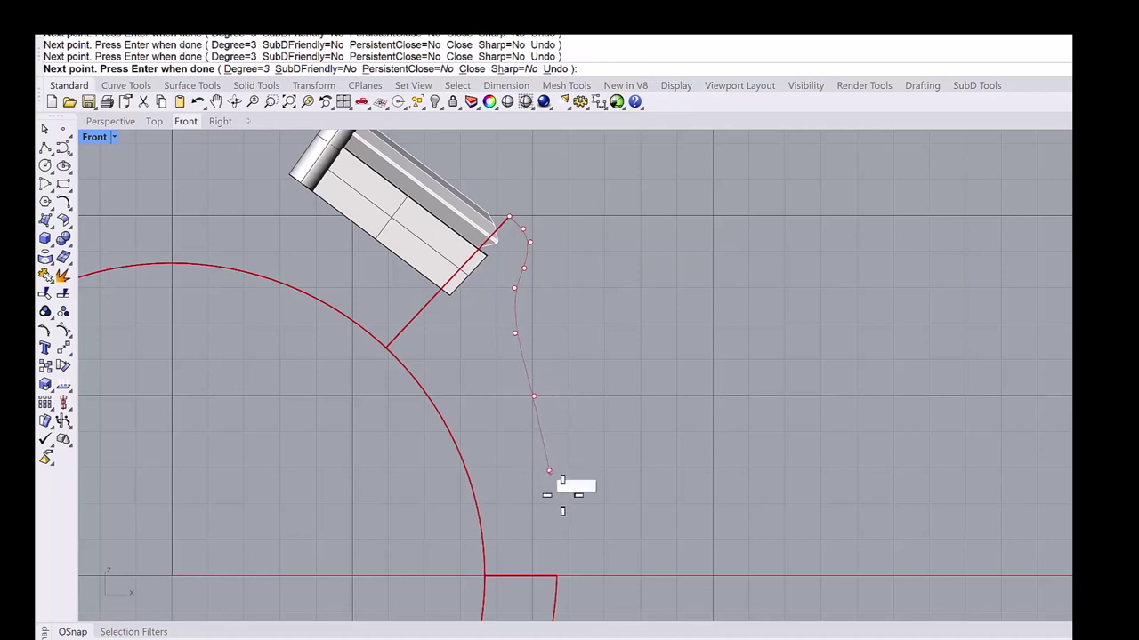
Finish the outer shank control-point curve by running it down to the outer end of the horizontal construction line.
click(558, 540)
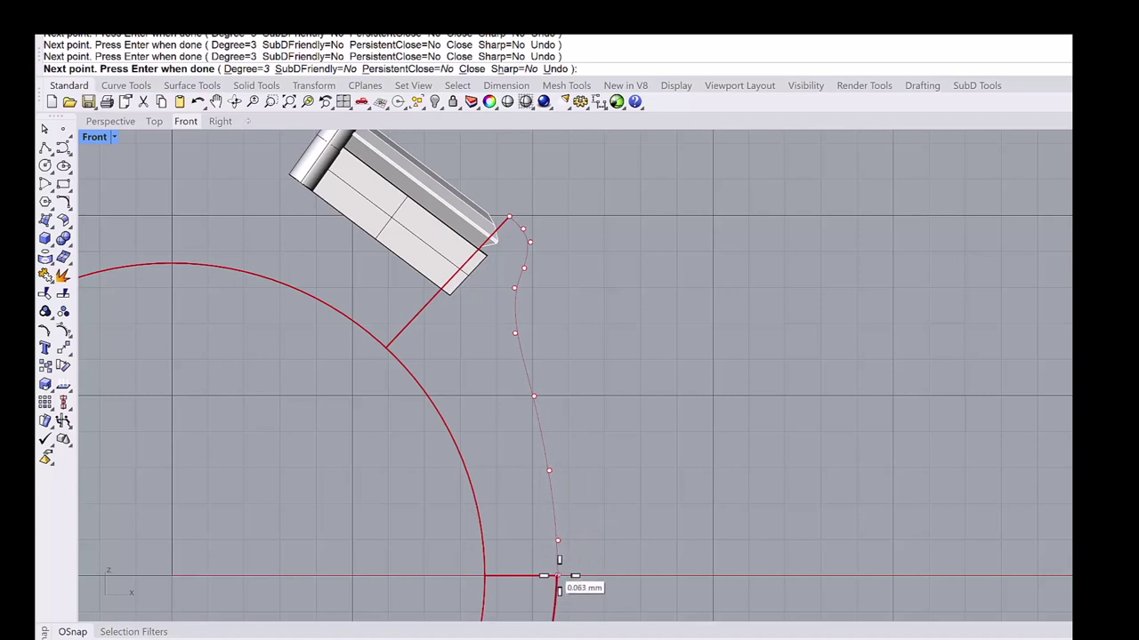
click(559, 577)
key(Return)
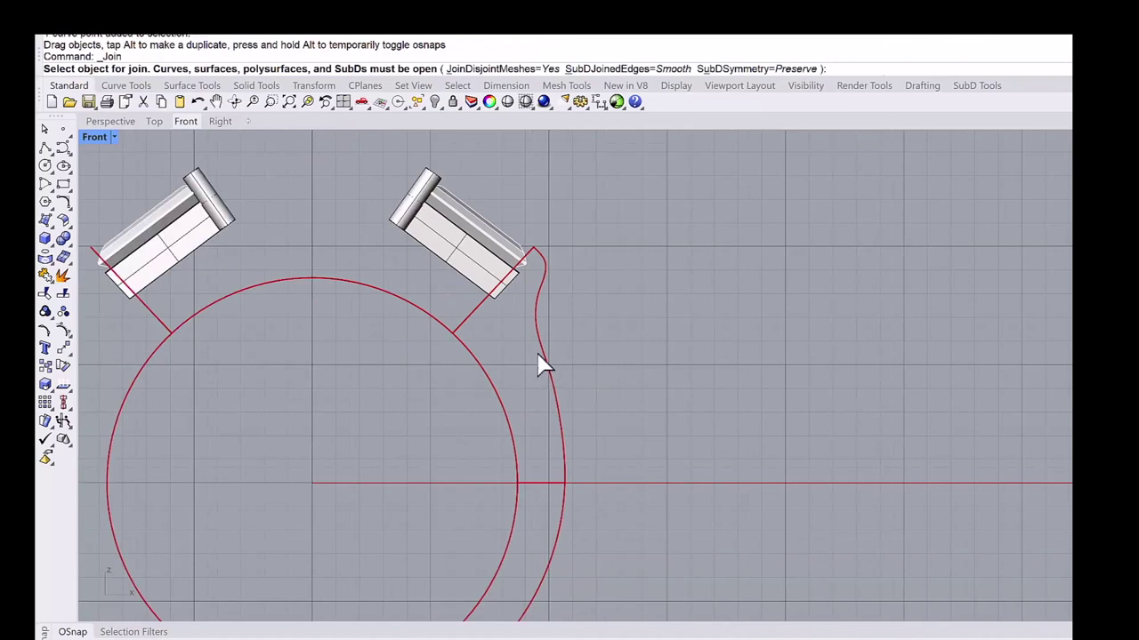
Join the new upper side curve to the lower outer arc of the shank.
right_drag(540, 365, 526, 298)
click(526, 297)
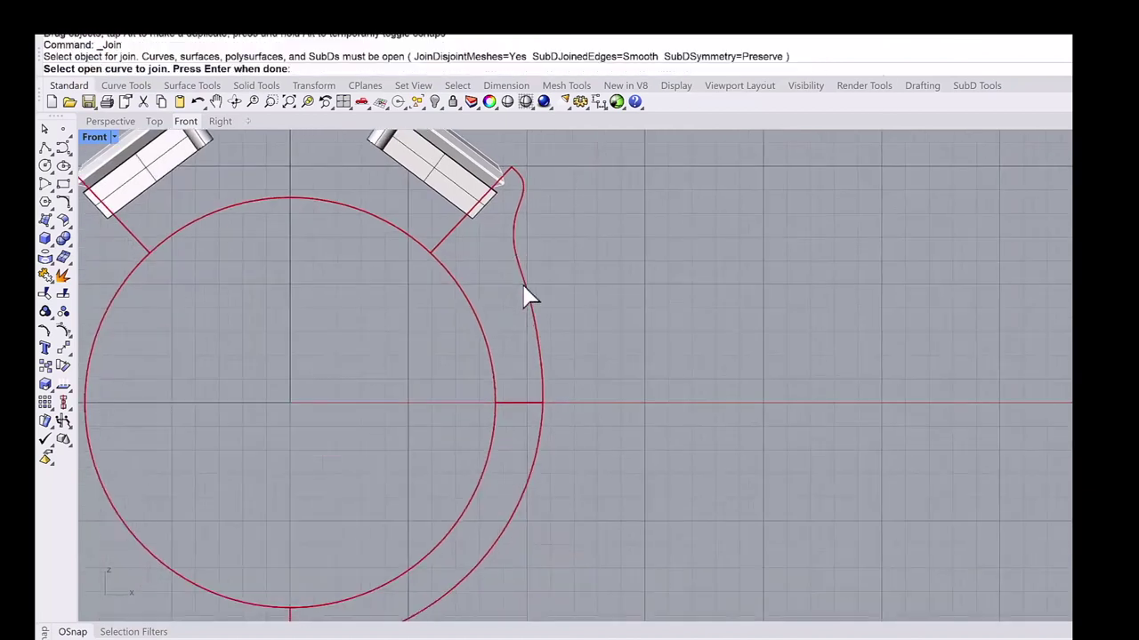
click(538, 460)
key(Return)
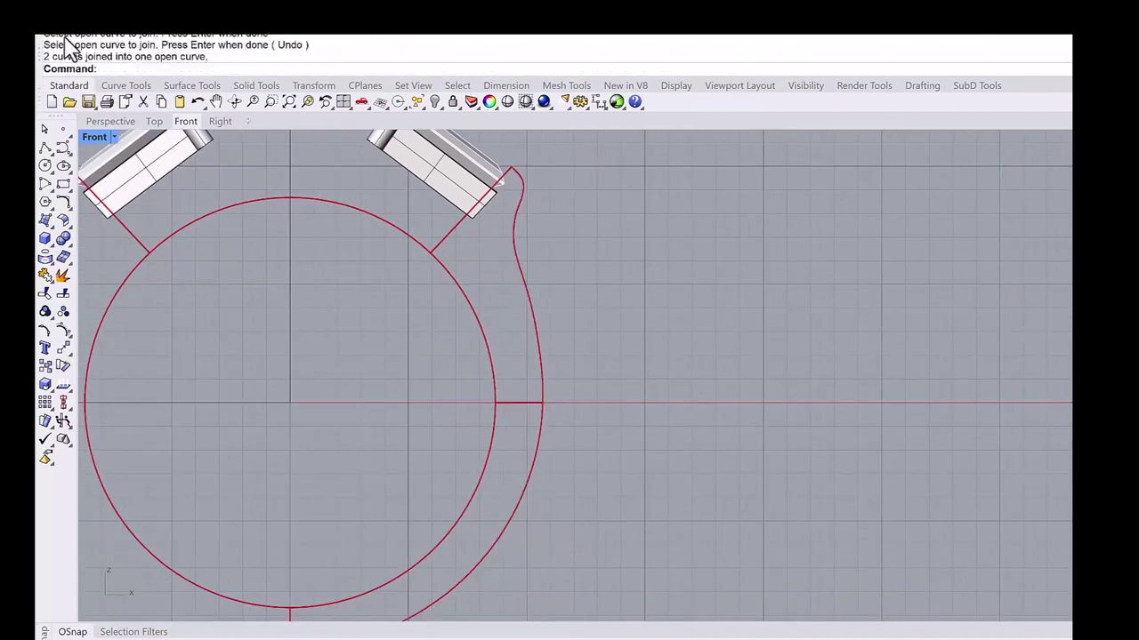
Check the joined outer curve's control points and rebuild it with 15 points at degree 3, deleting the input.
click(126, 85)
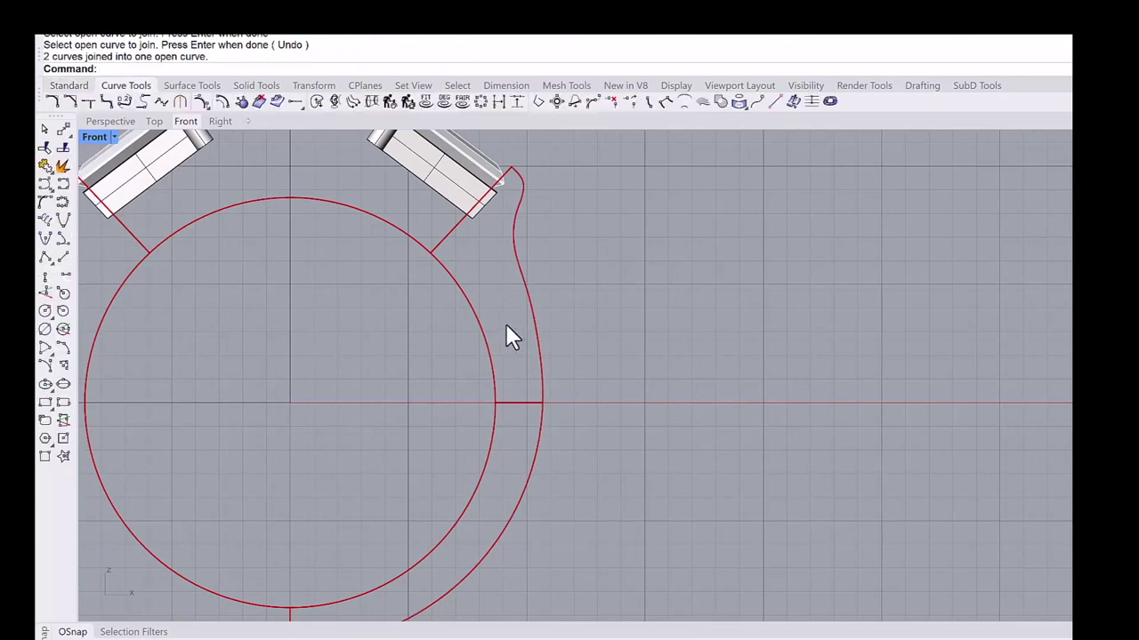
click(540, 423)
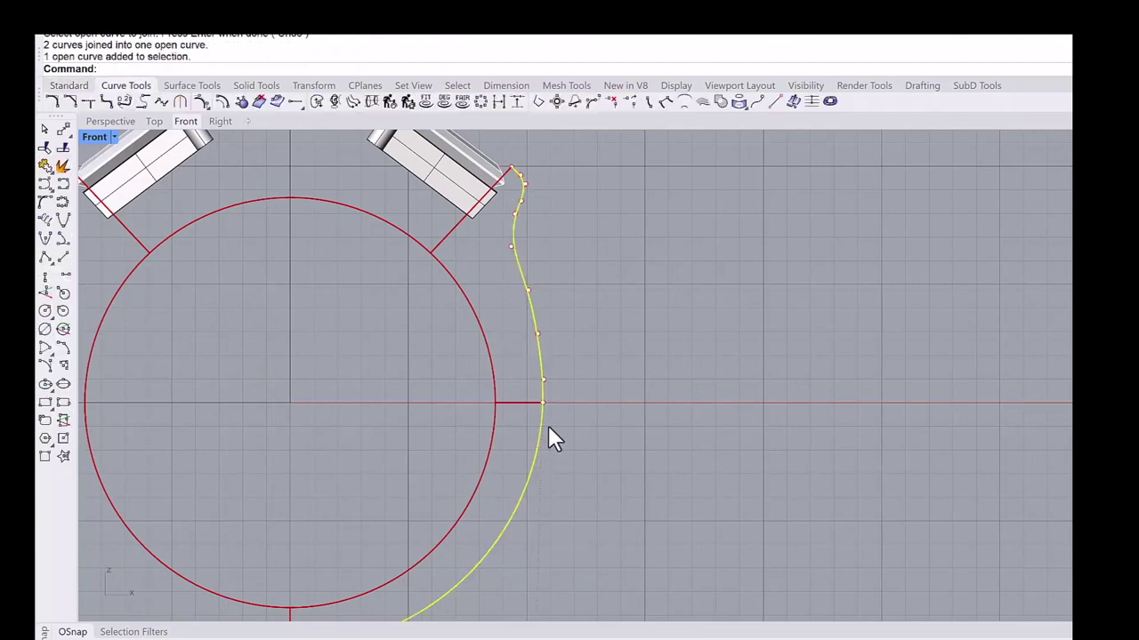
scroll(551, 439, down, 3)
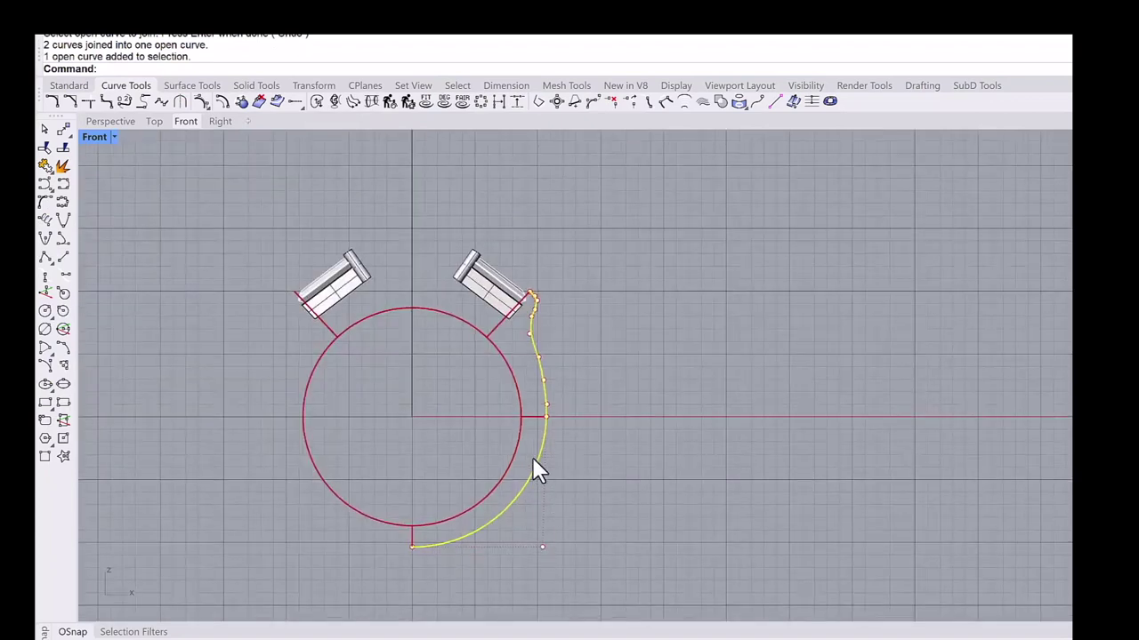
key(Escape)
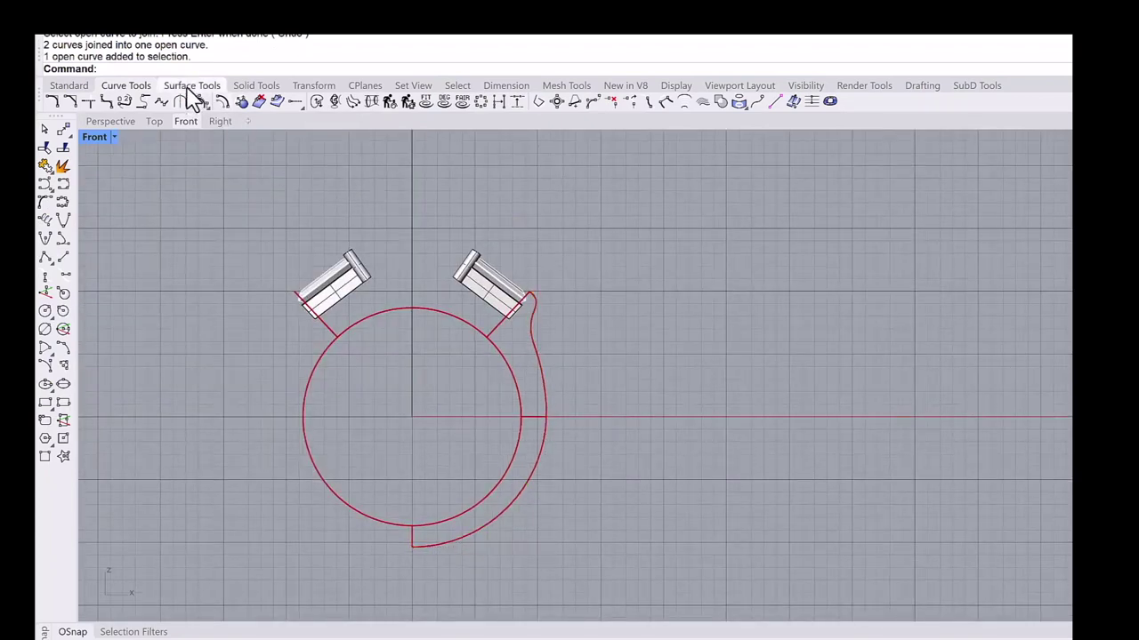
click(390, 103)
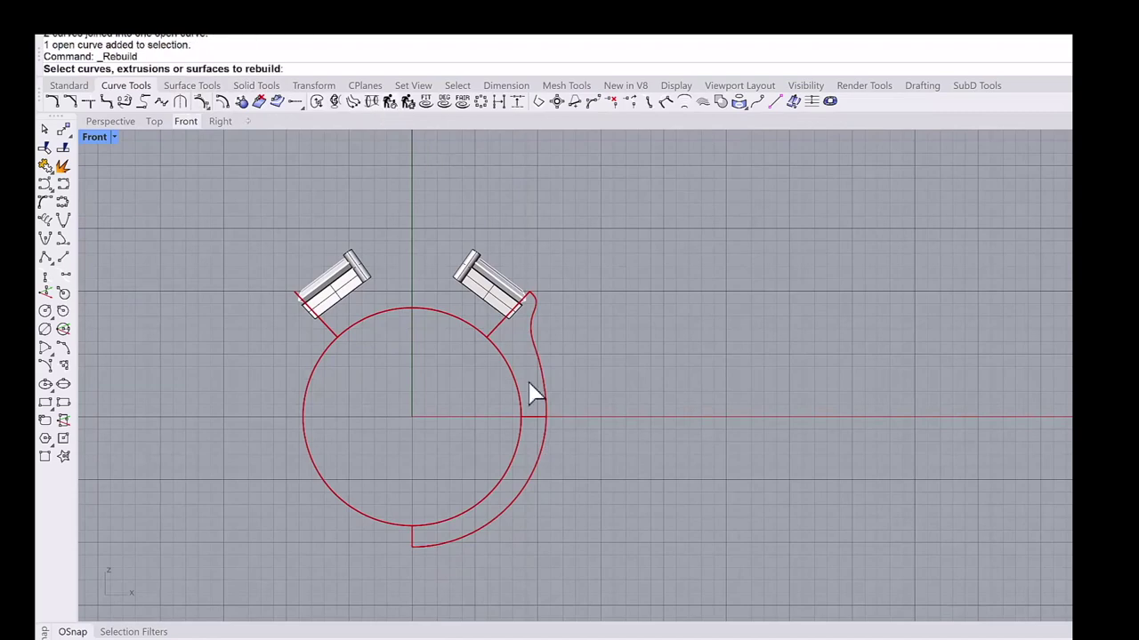
click(547, 402)
key(Return)
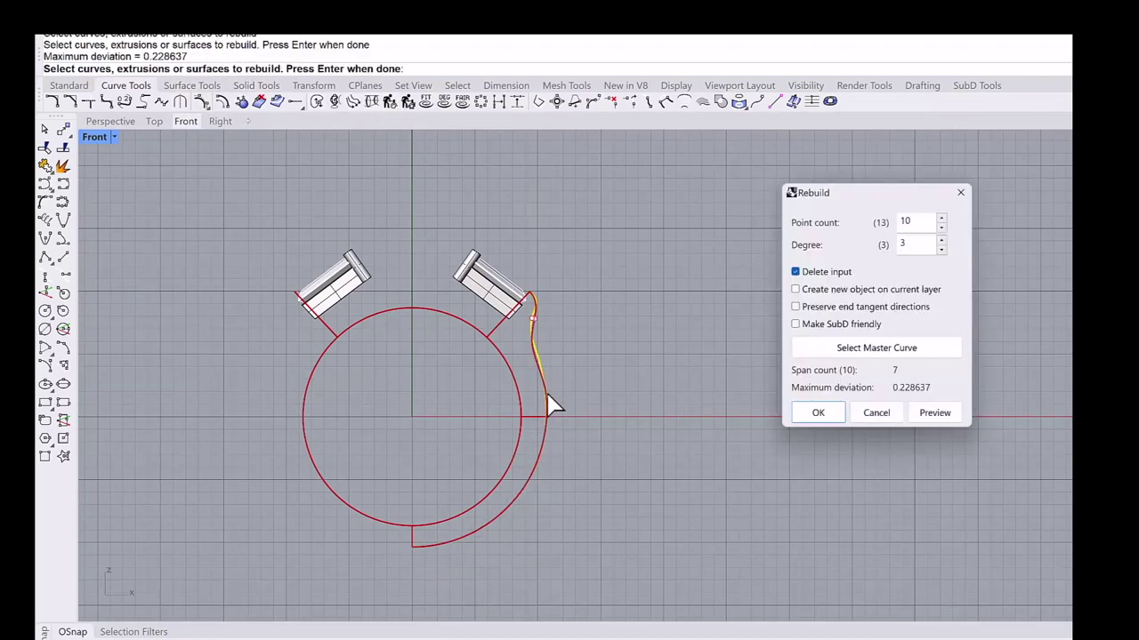
drag(929, 220, 860, 224)
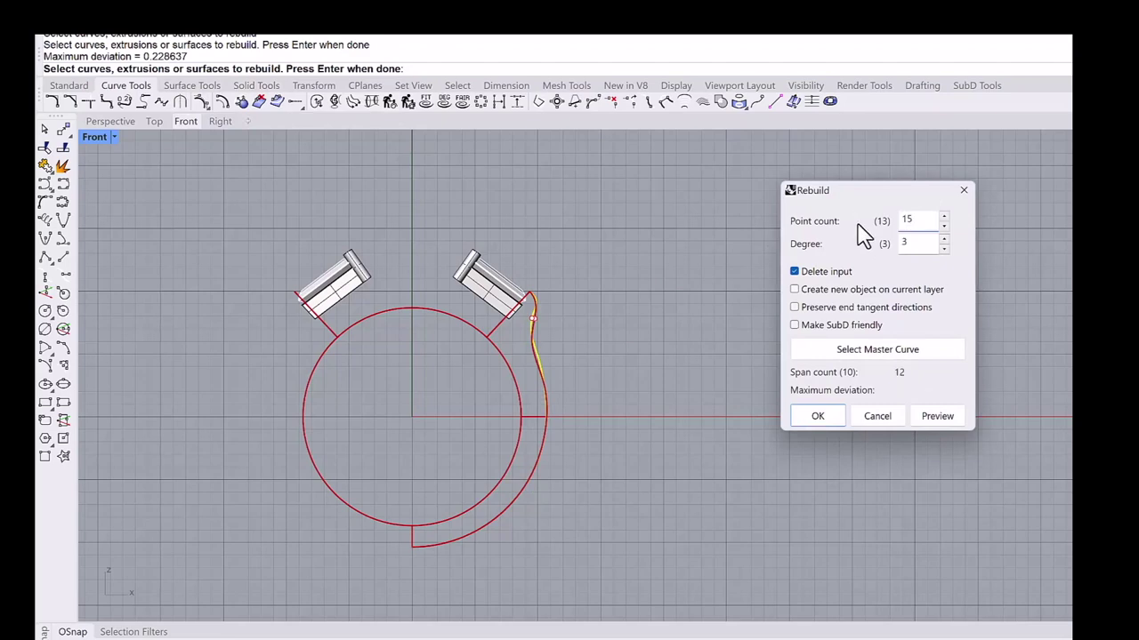
click(819, 419)
Mirror a copy of the rebuilt outer curve across the vertical axis, with the mirror plane from 0 to 0,1,0.
click(544, 427)
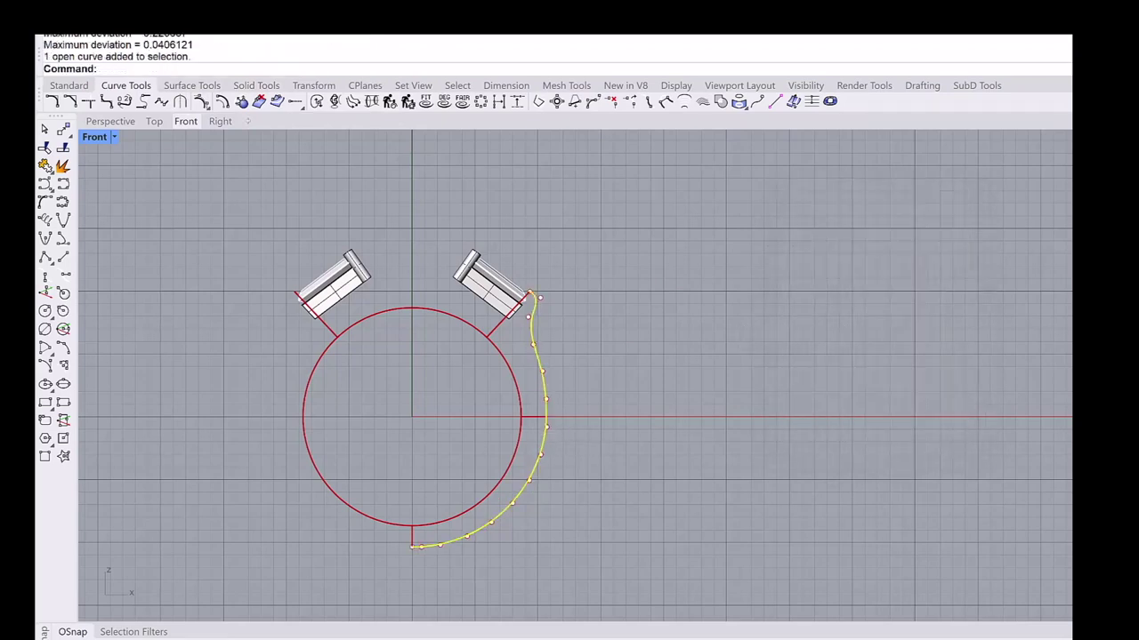
click(581, 406)
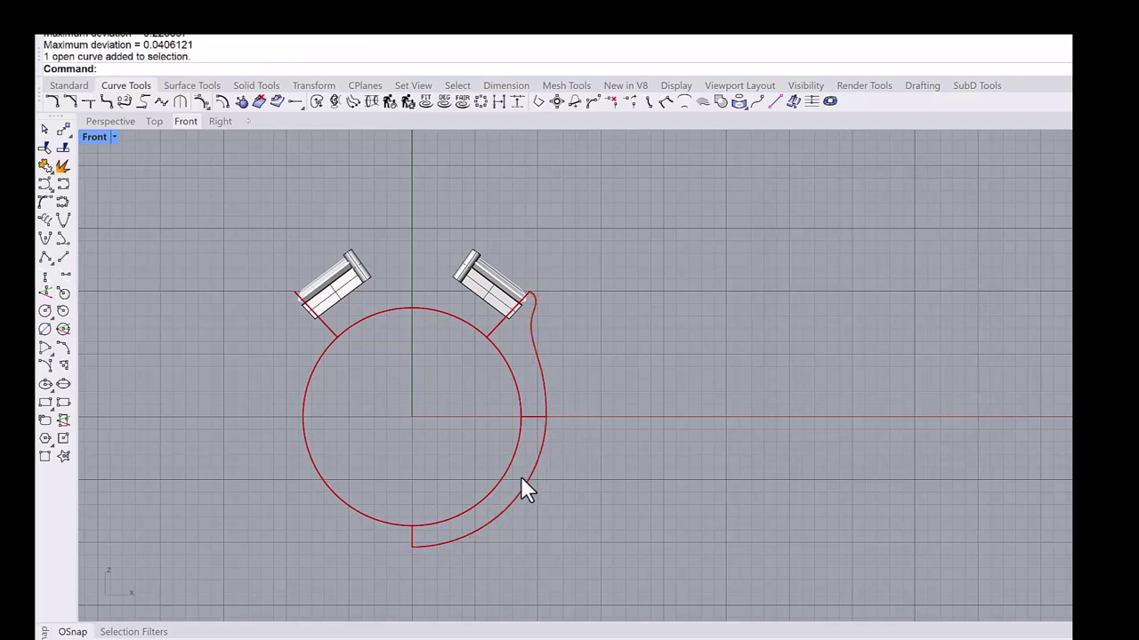
click(516, 500)
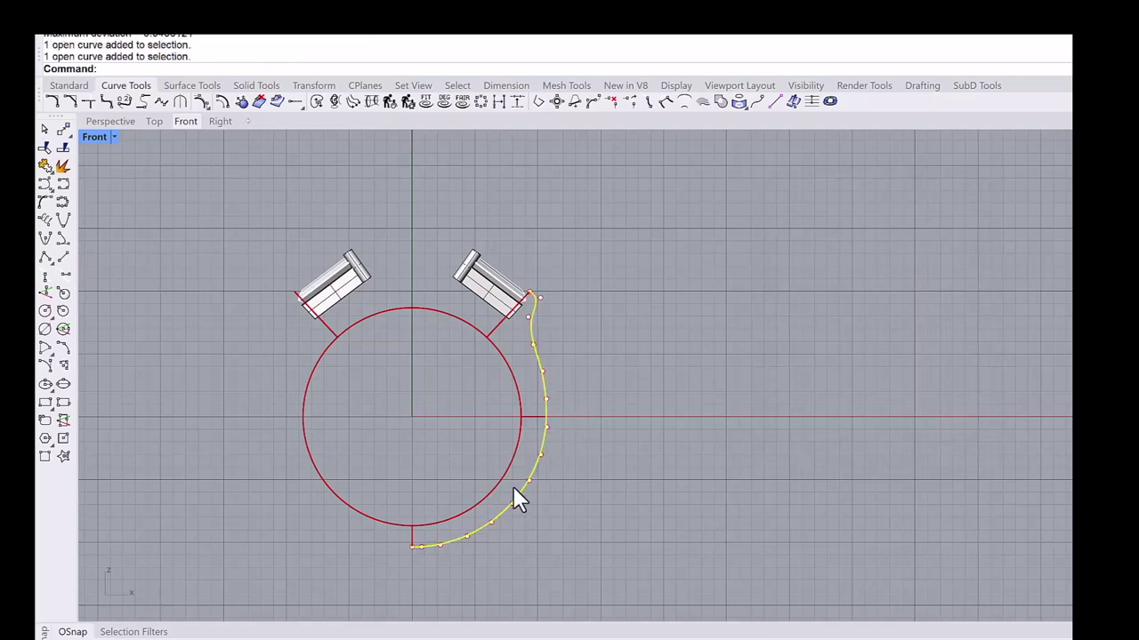
text(MH)
key(Return)
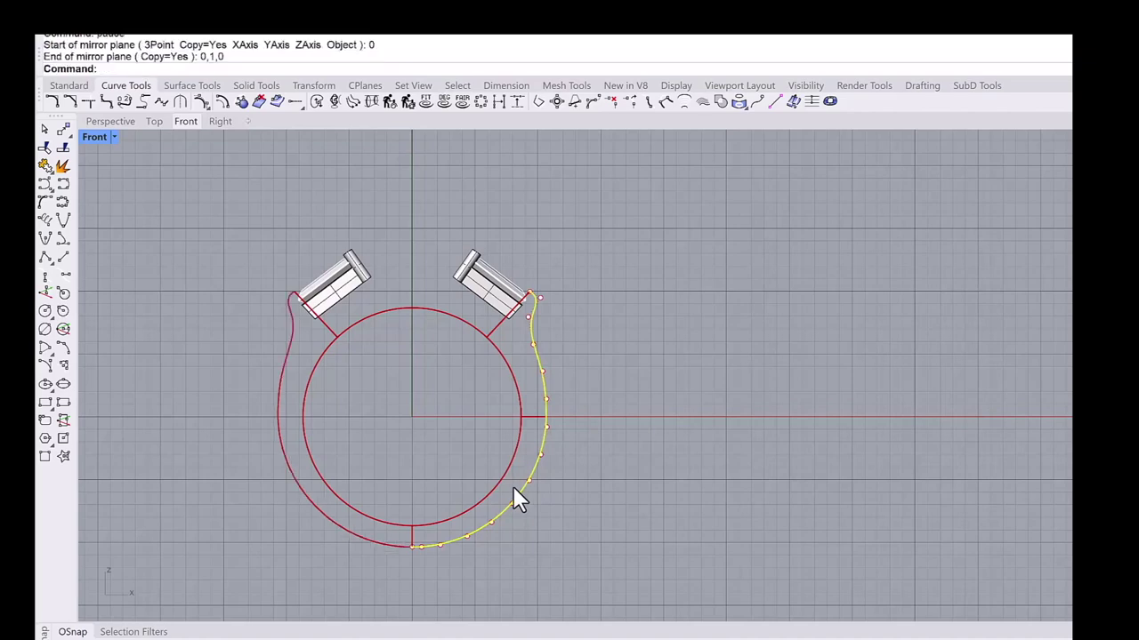
Join the mirrored outer curve to the original half at the bottom of the ring.
click(105, 301)
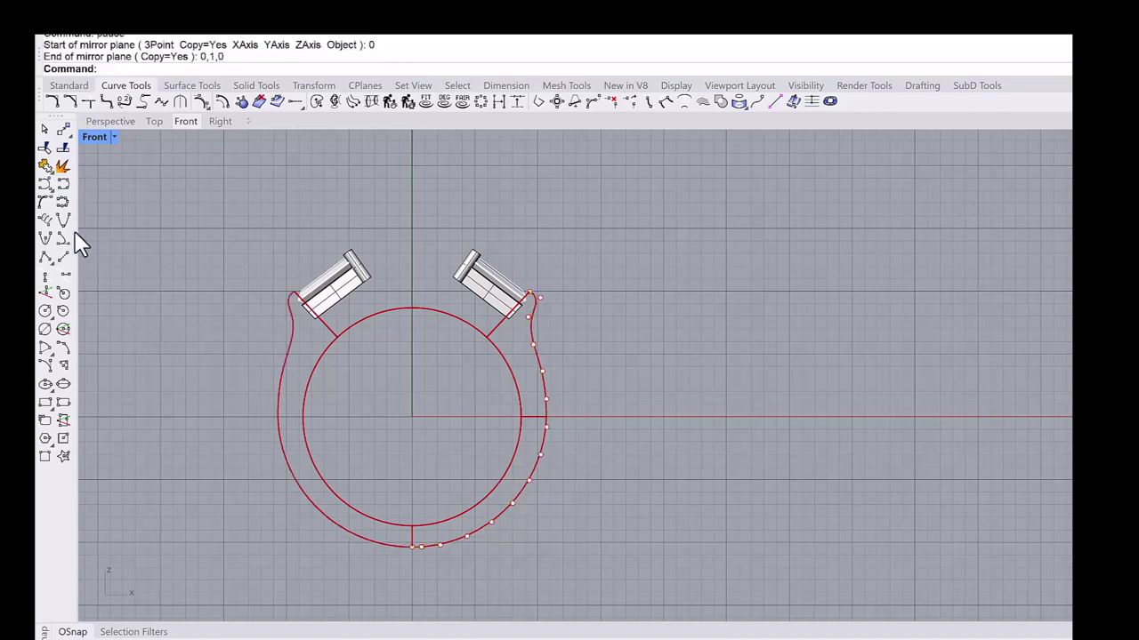
click(45, 167)
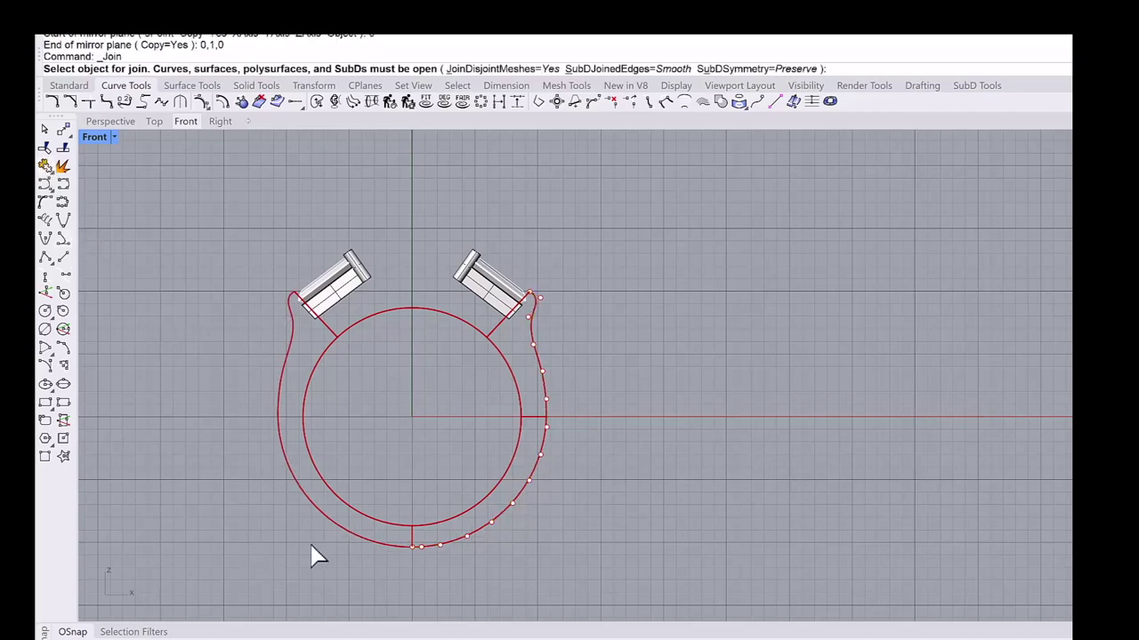
click(354, 548)
click(451, 551)
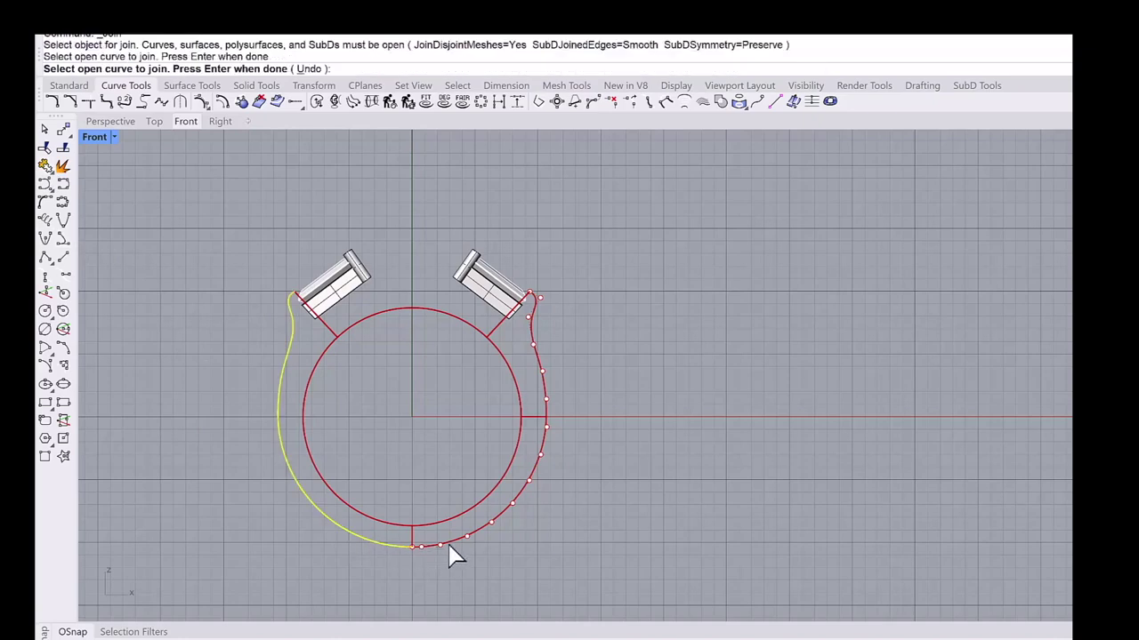
key(Return)
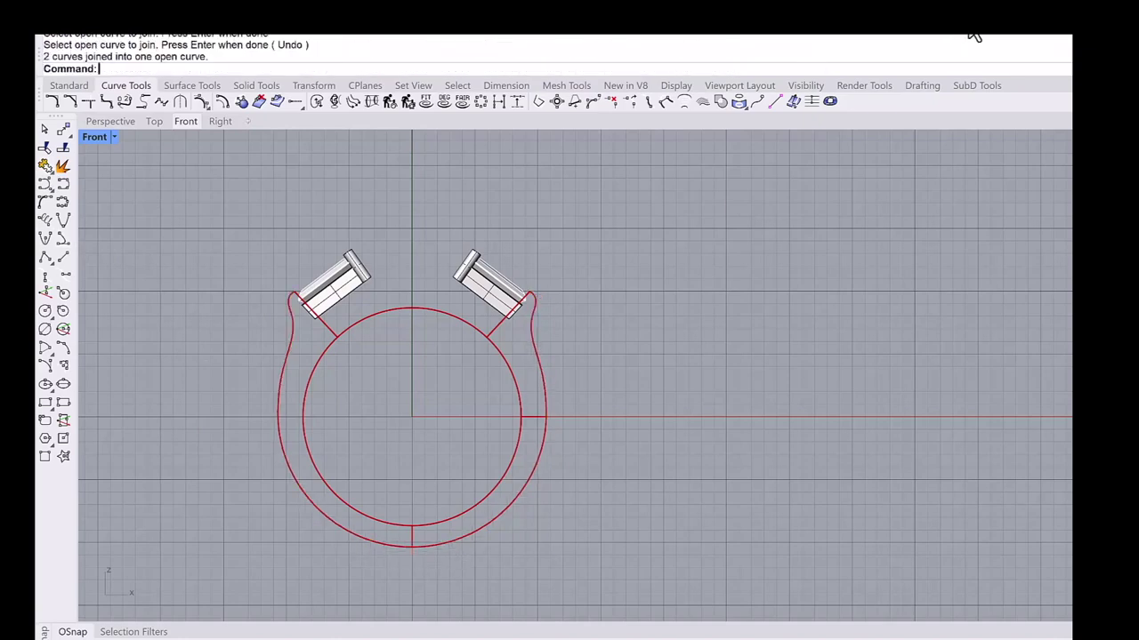
Start a Sweep 2 Rails in the perspective view using the inner circle and outer curve as rails and the three profiles as cross sections.
key(ctrl+F4)
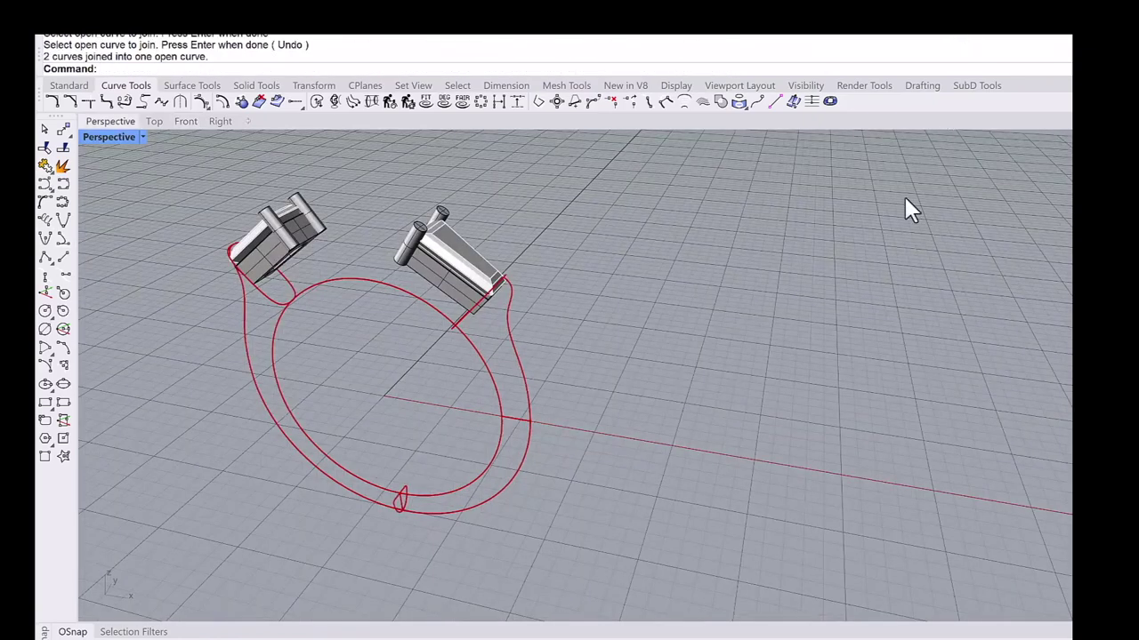
right_drag(824, 286, 623, 313)
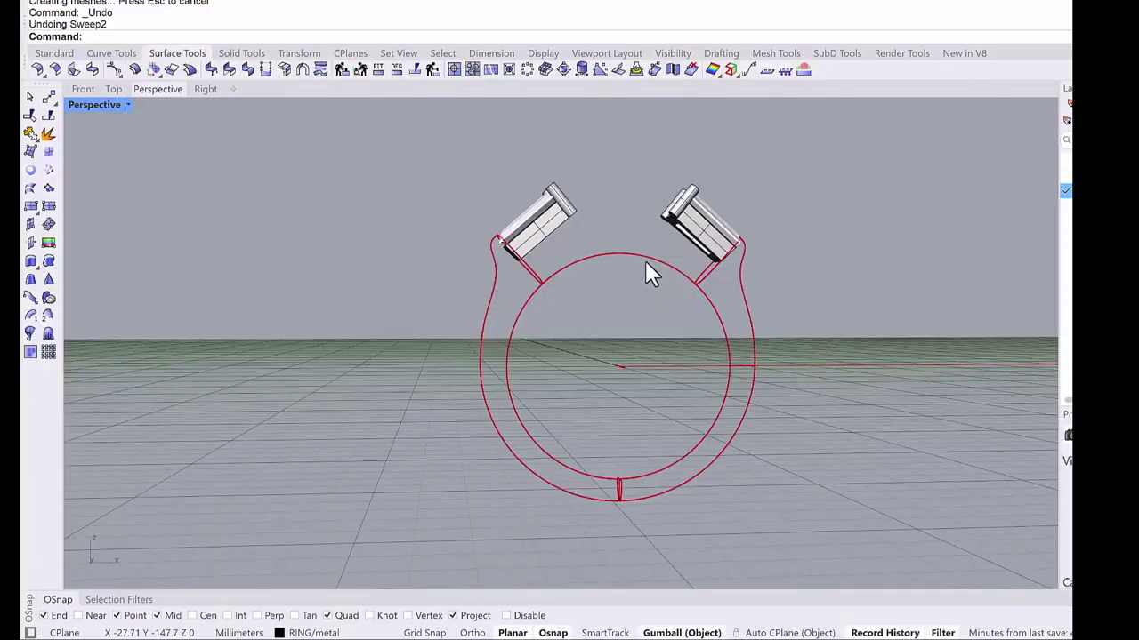
right_drag(645, 260, 560, 306)
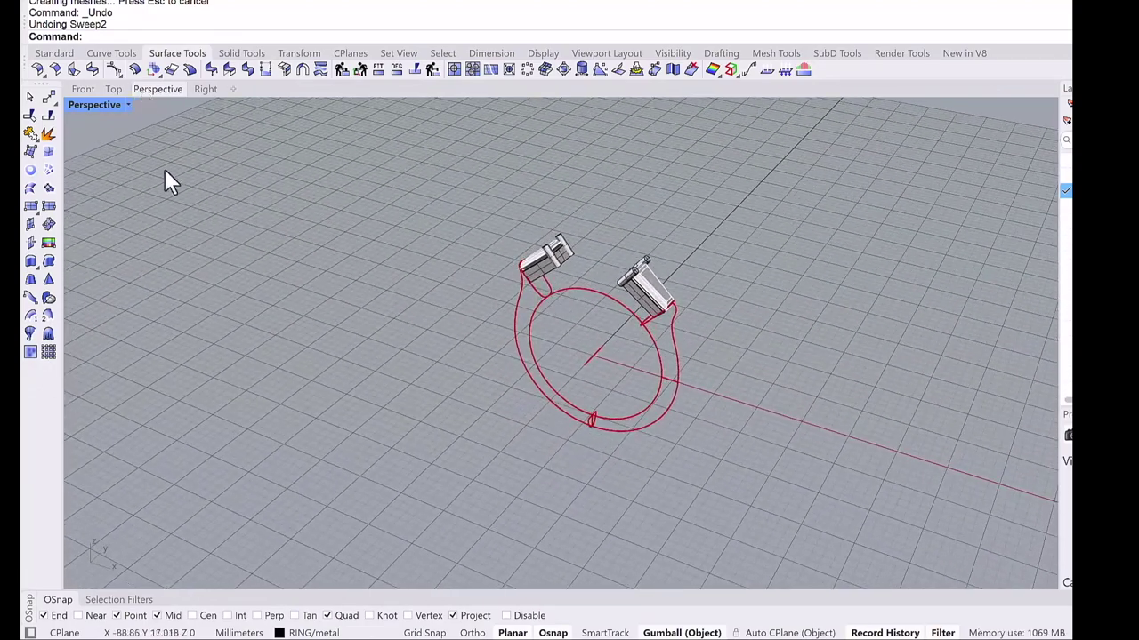
click(45, 315)
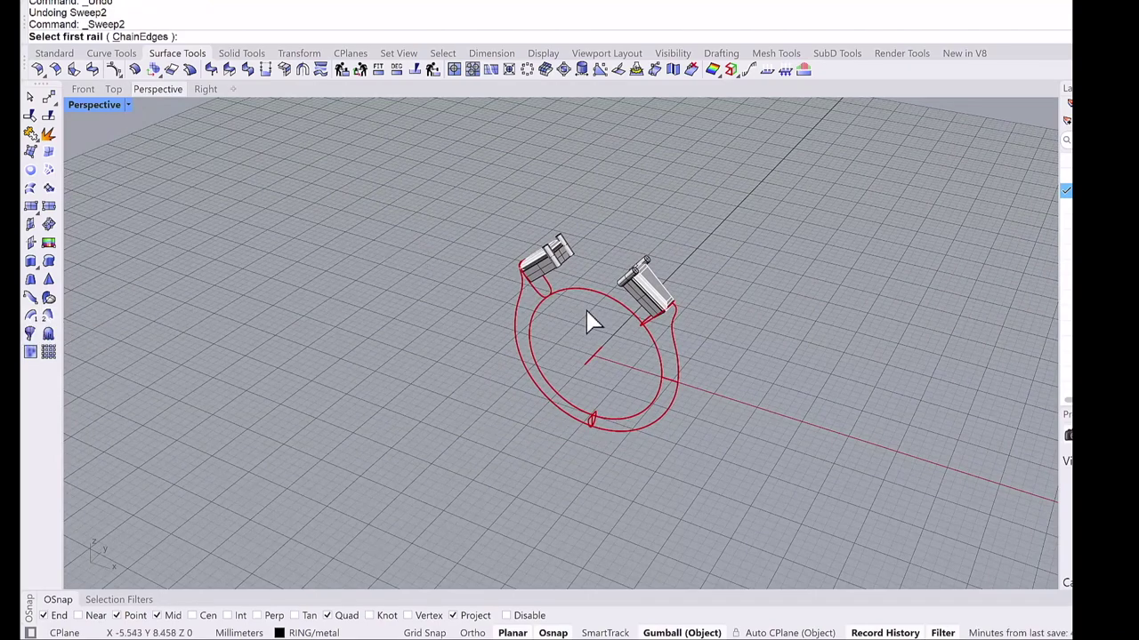
click(529, 326)
click(522, 322)
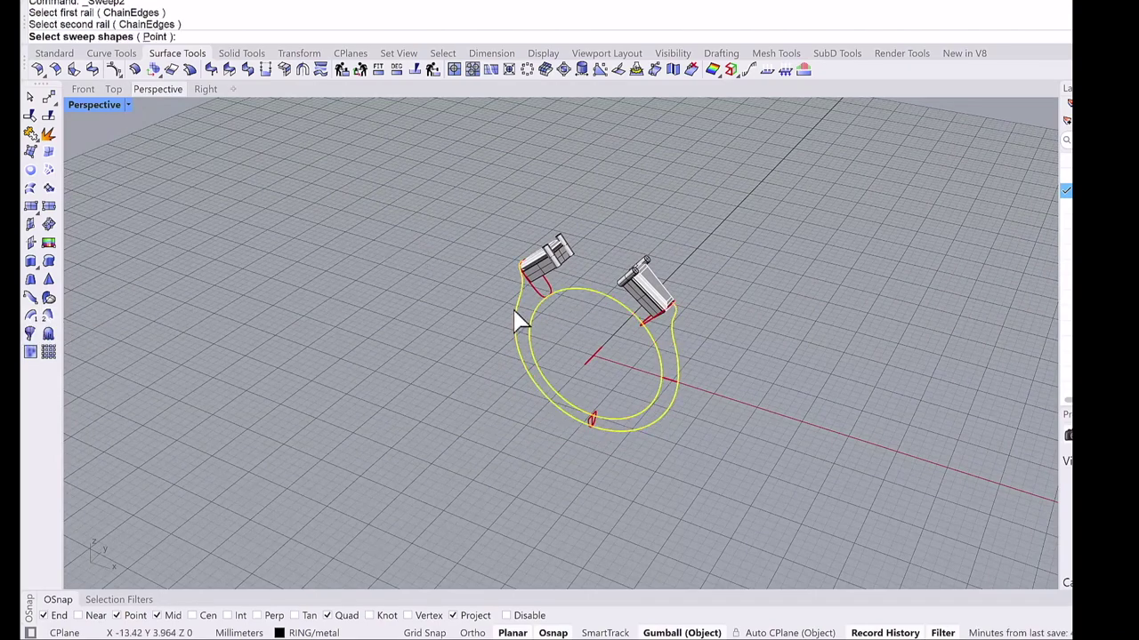
click(592, 424)
click(652, 322)
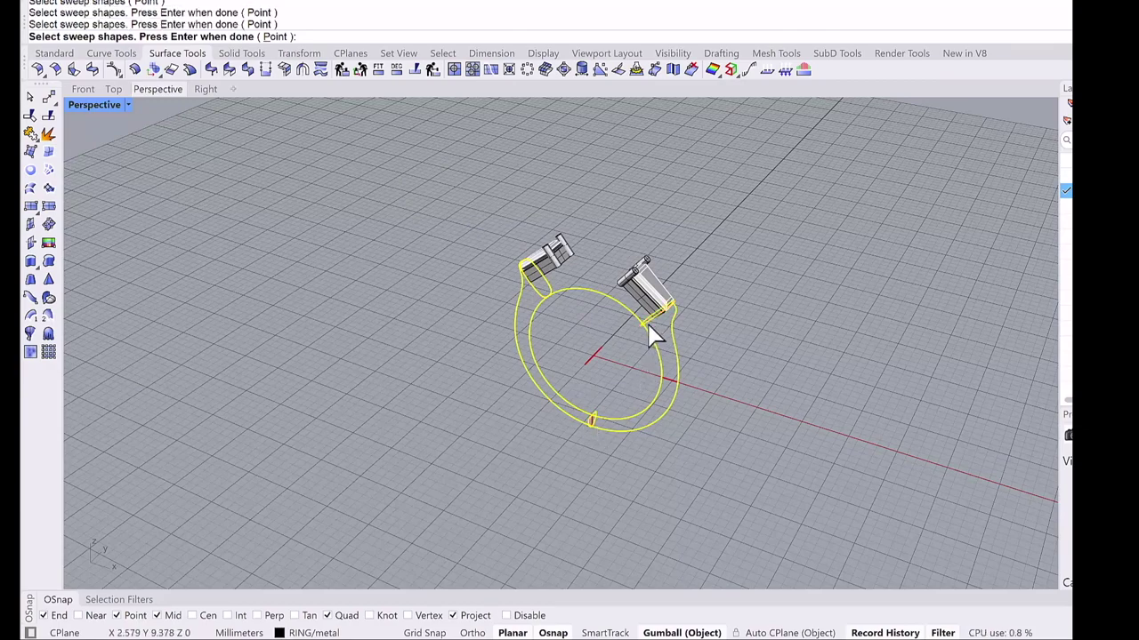
key(Return)
Check the seam points and directions of the three cross sections and accept them for the sweep.
right_drag(583, 293, 523, 311)
scroll(570, 309, up, 4)
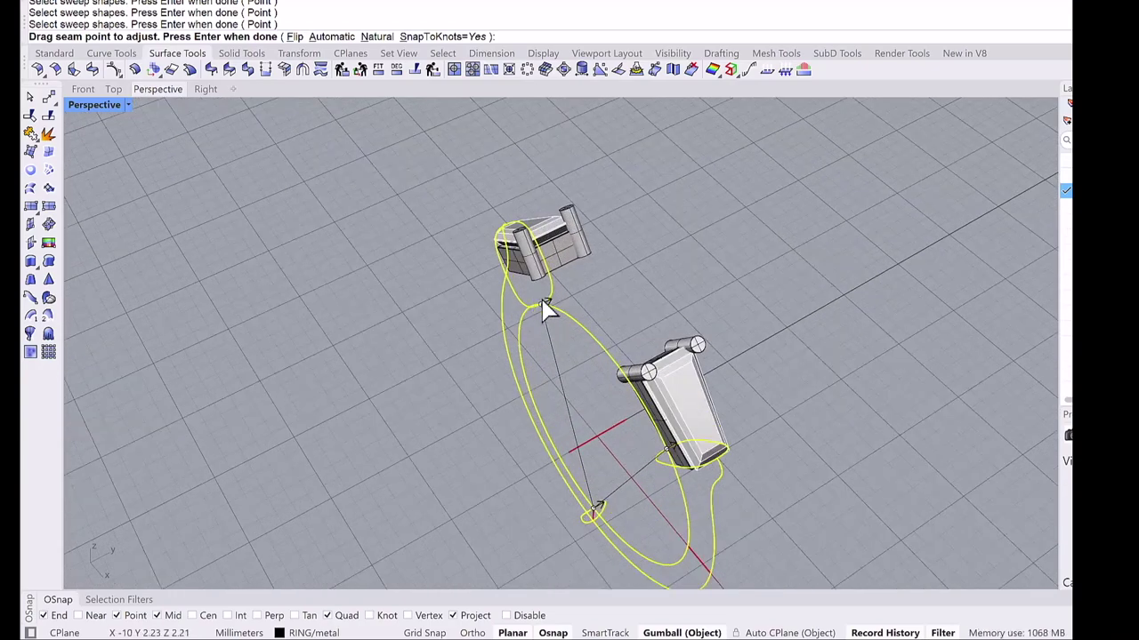
right_drag(587, 369, 643, 344)
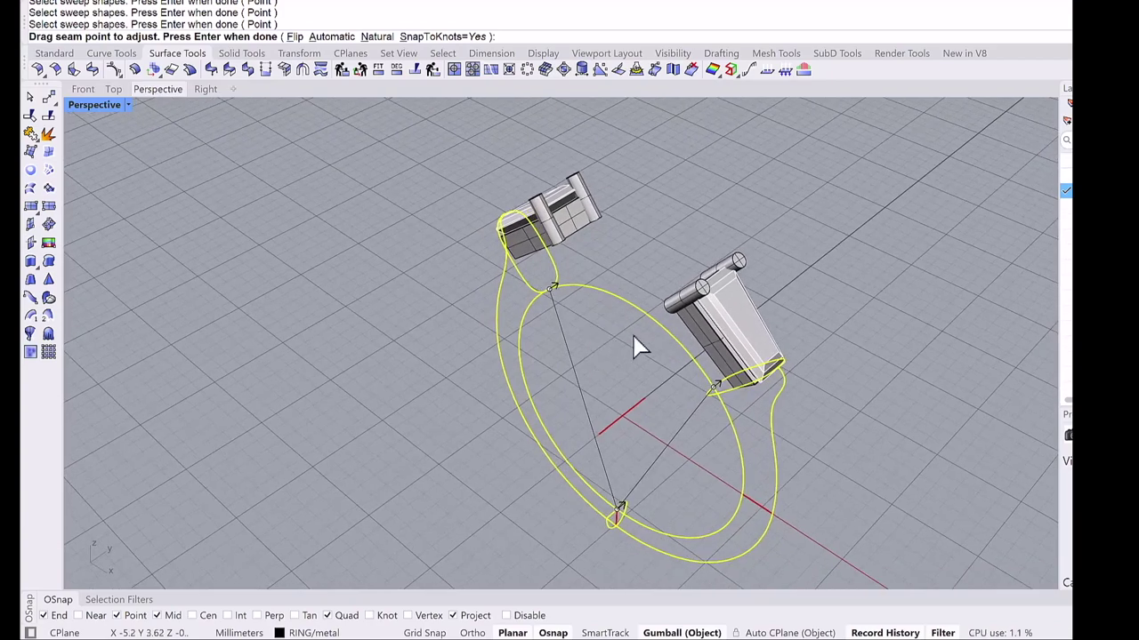
key(Return)
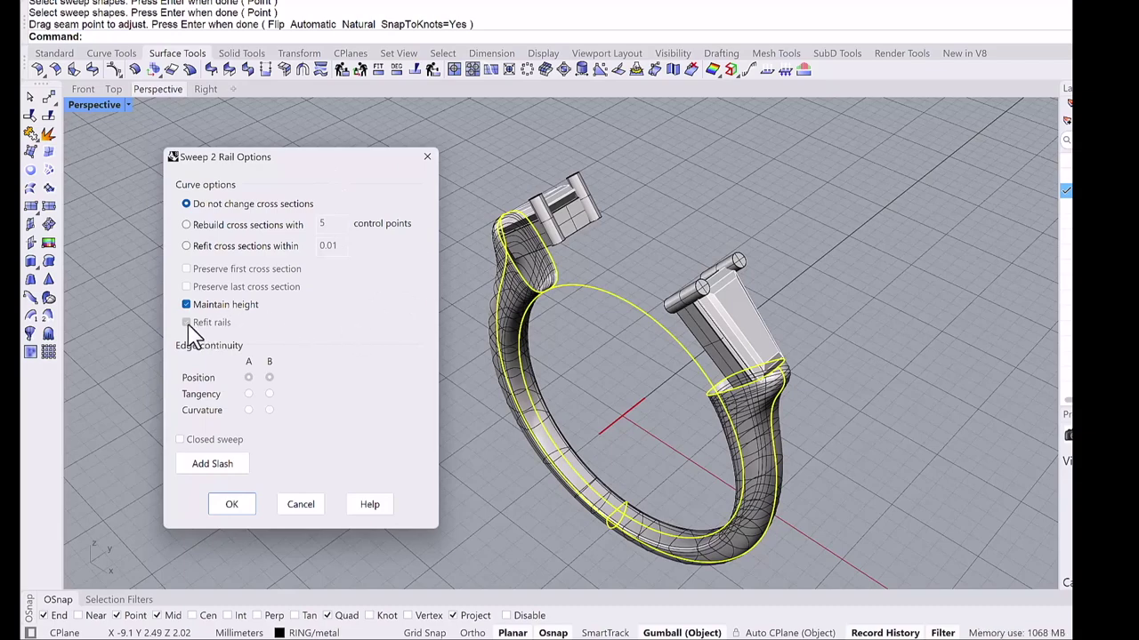
In the front view, add a slash to the sweep across the left side of the shank, using the Perp snap between the inner and outer rails.
right_drag(555, 383, 578, 329)
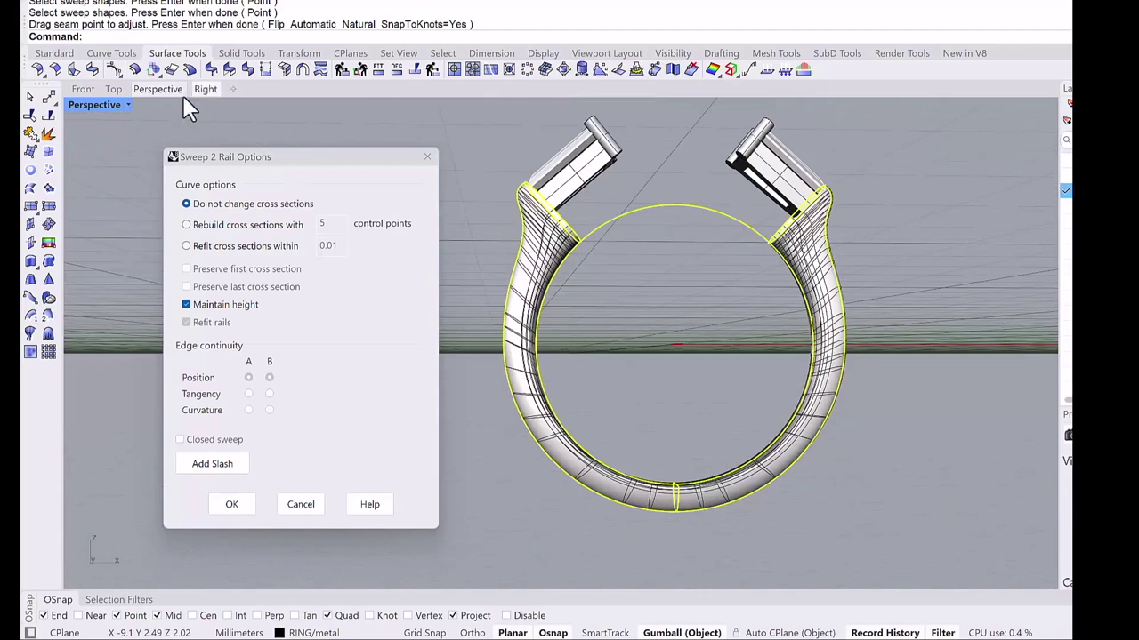
click(89, 91)
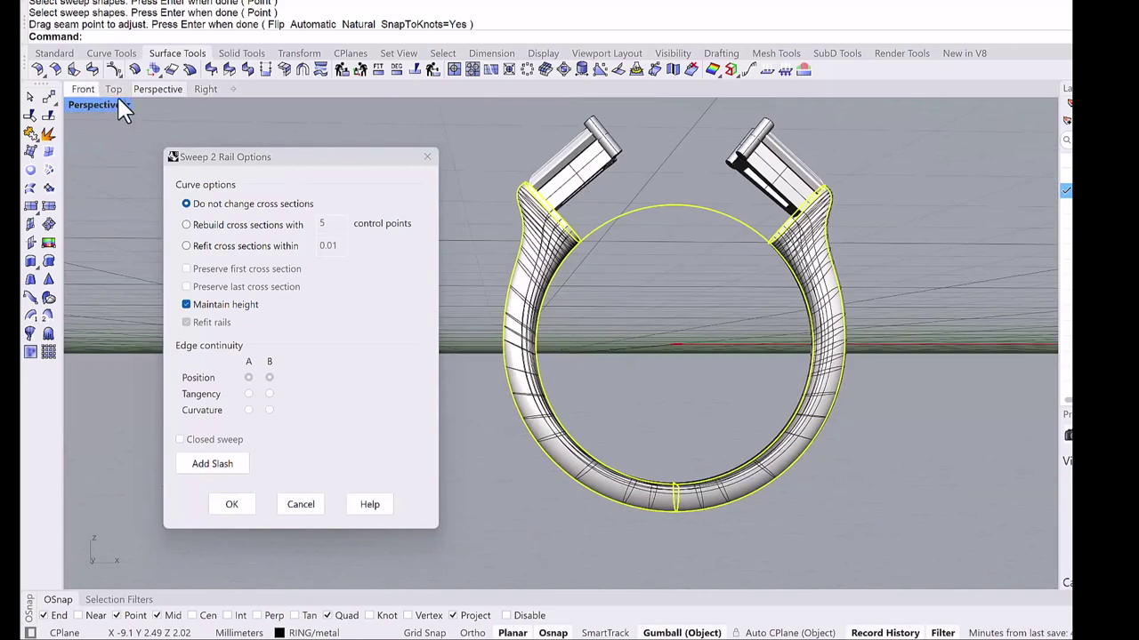
scroll(661, 360, down, 5)
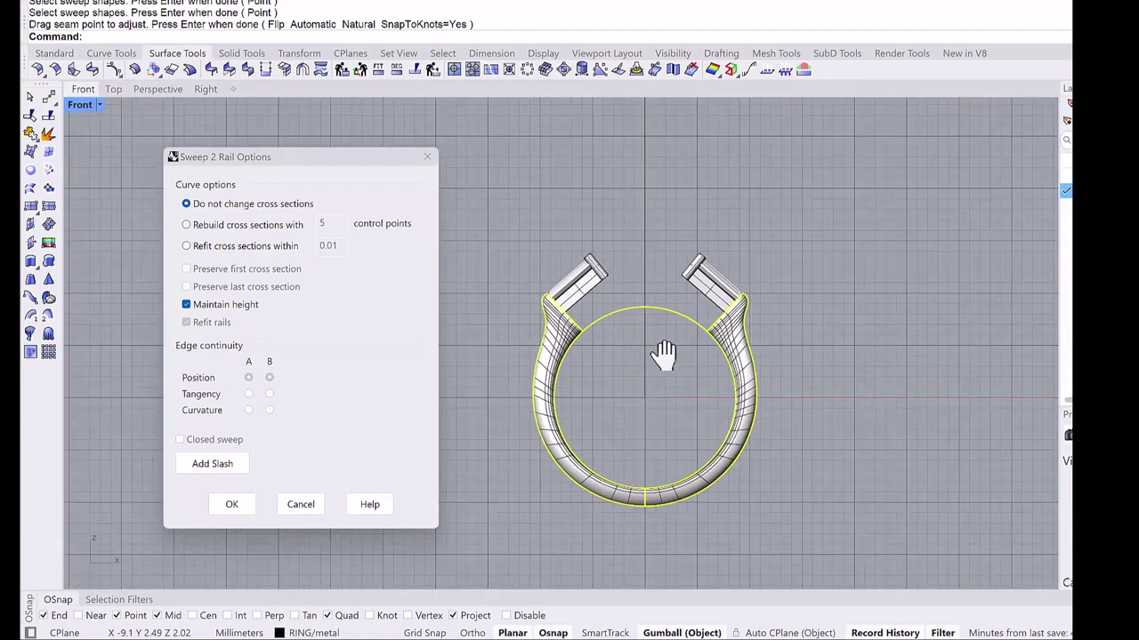
scroll(559, 347, up, 3)
scroll(558, 349, up, 3)
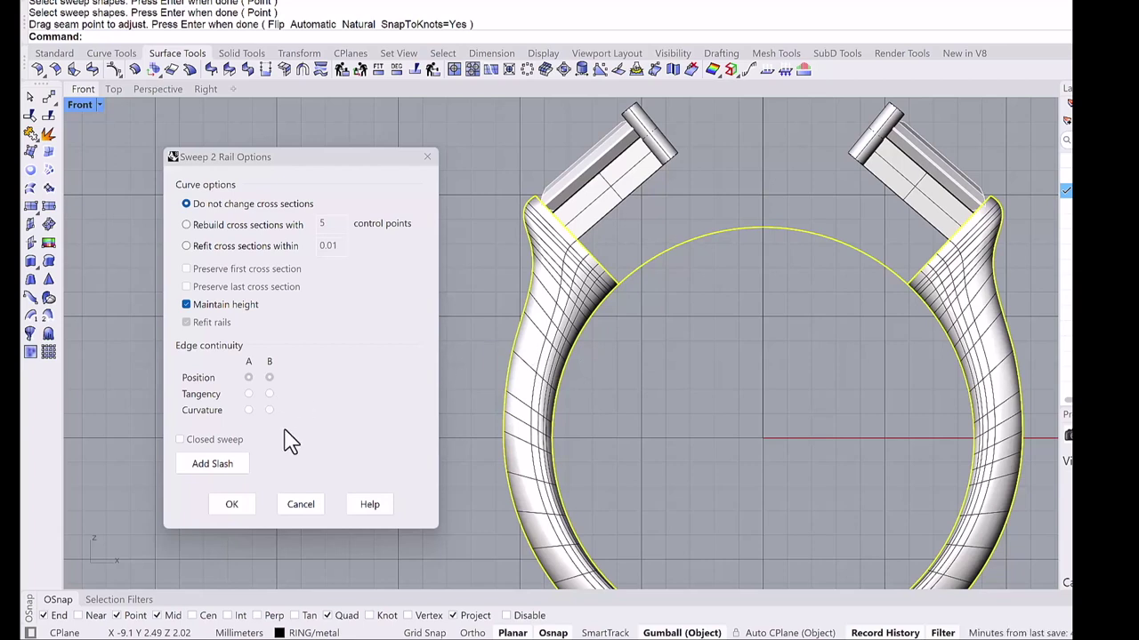
click(218, 469)
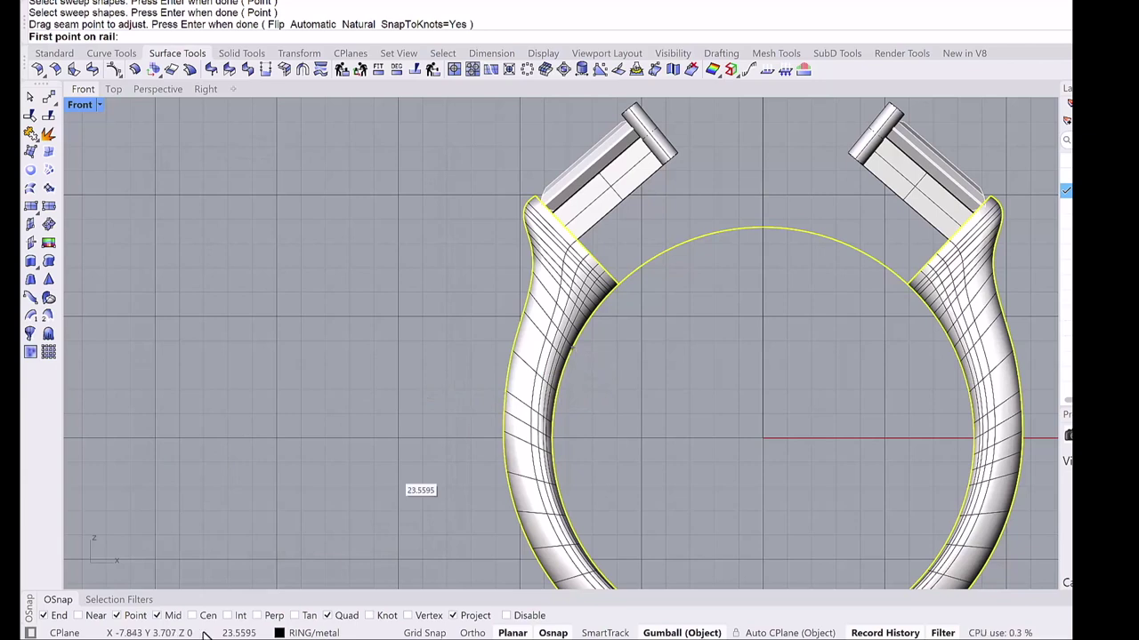
click(260, 618)
click(567, 368)
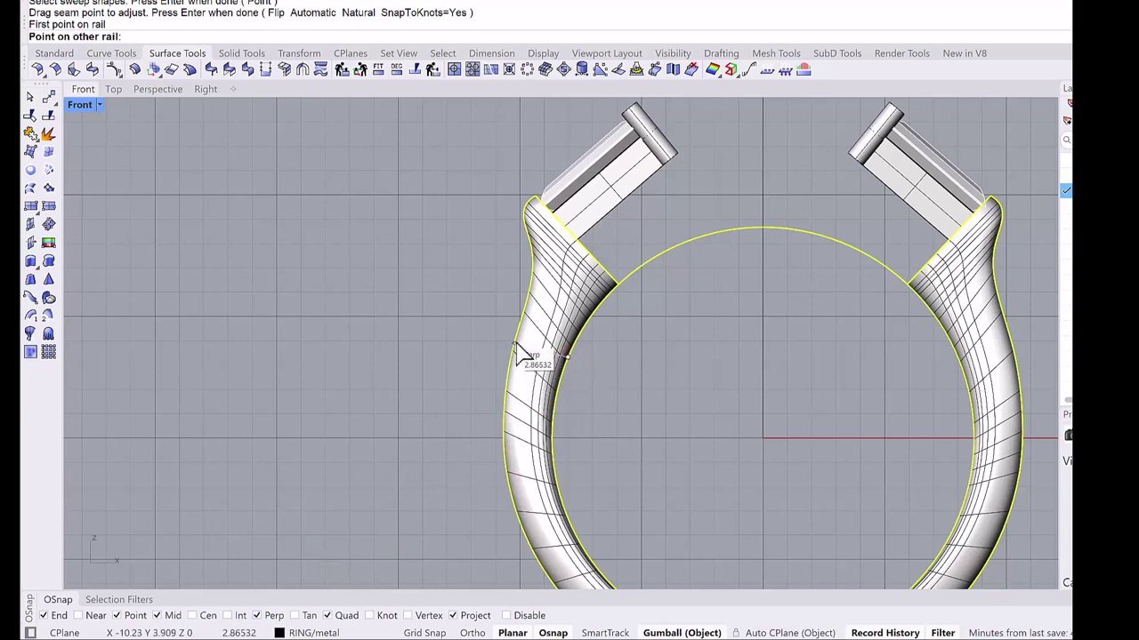
click(516, 347)
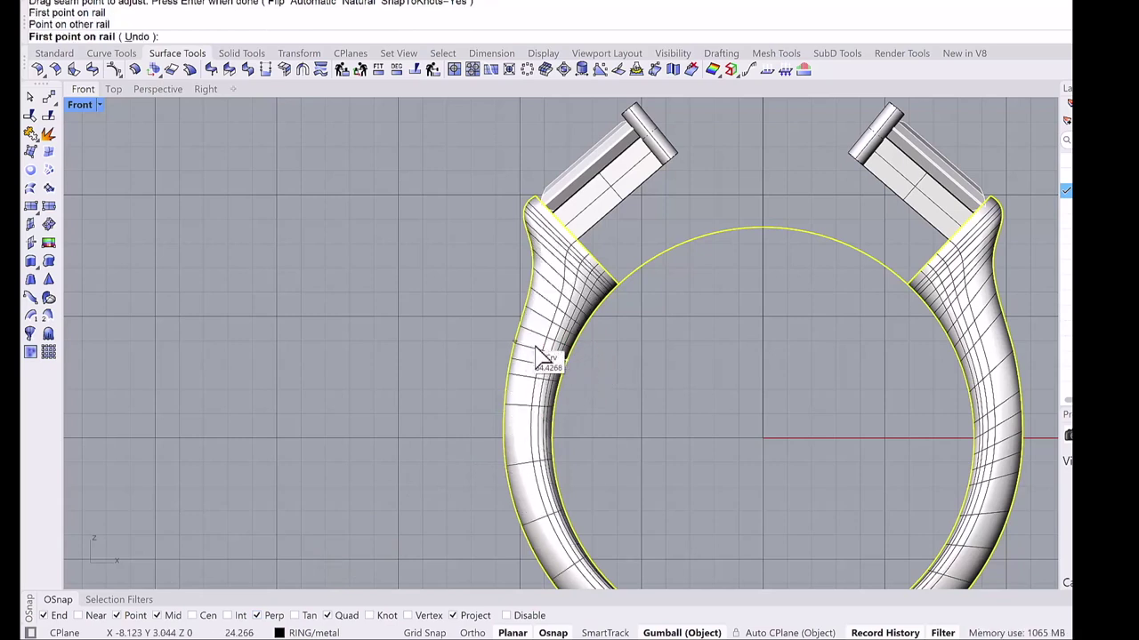
Add a second slash to the sweep across the upper right side of the shank, between the inner circle and the outer curve.
scroll(614, 369, down, 1)
right_drag(709, 388, 463, 373)
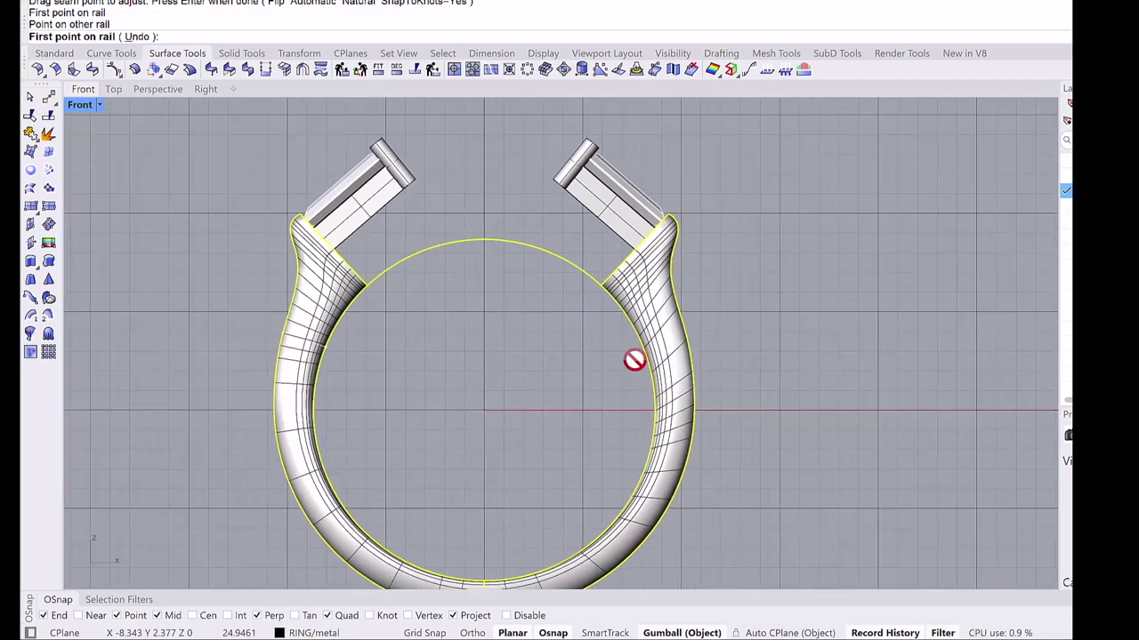
click(648, 359)
click(692, 358)
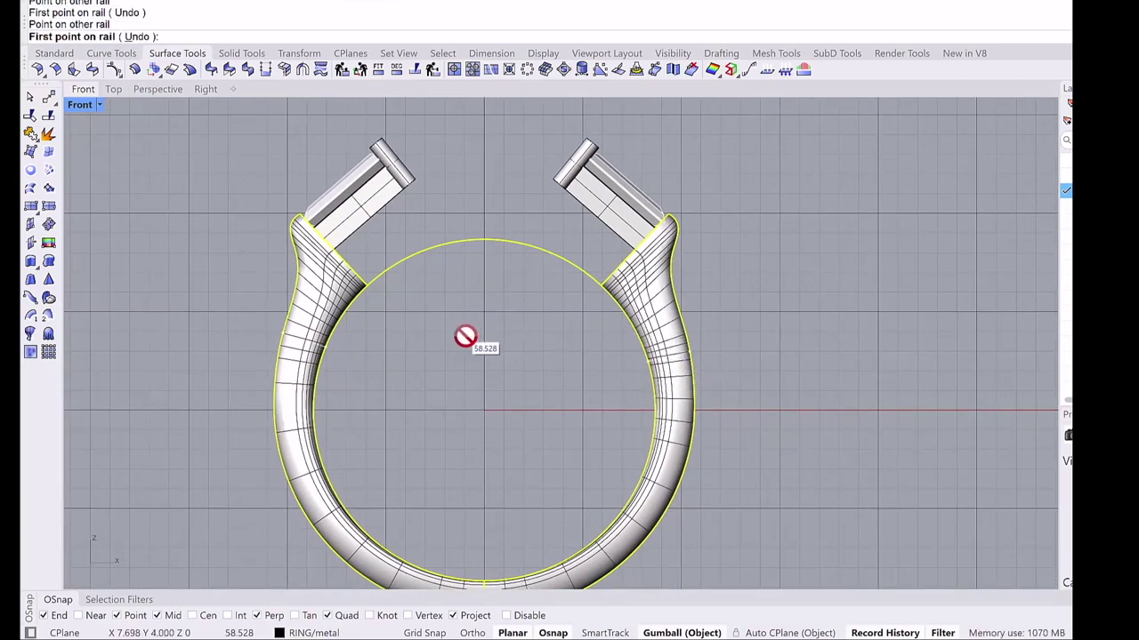
Finish the slashes and create the two-rail sweep with cross sections unchanged and Maintain height on.
scroll(382, 374, down, 3)
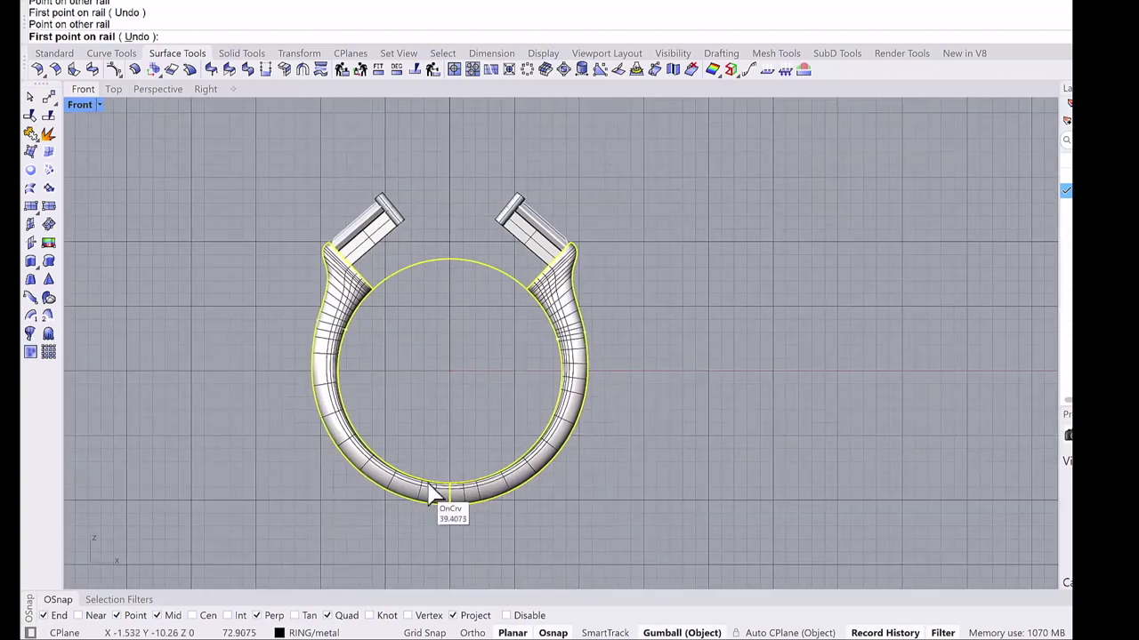
key(Return)
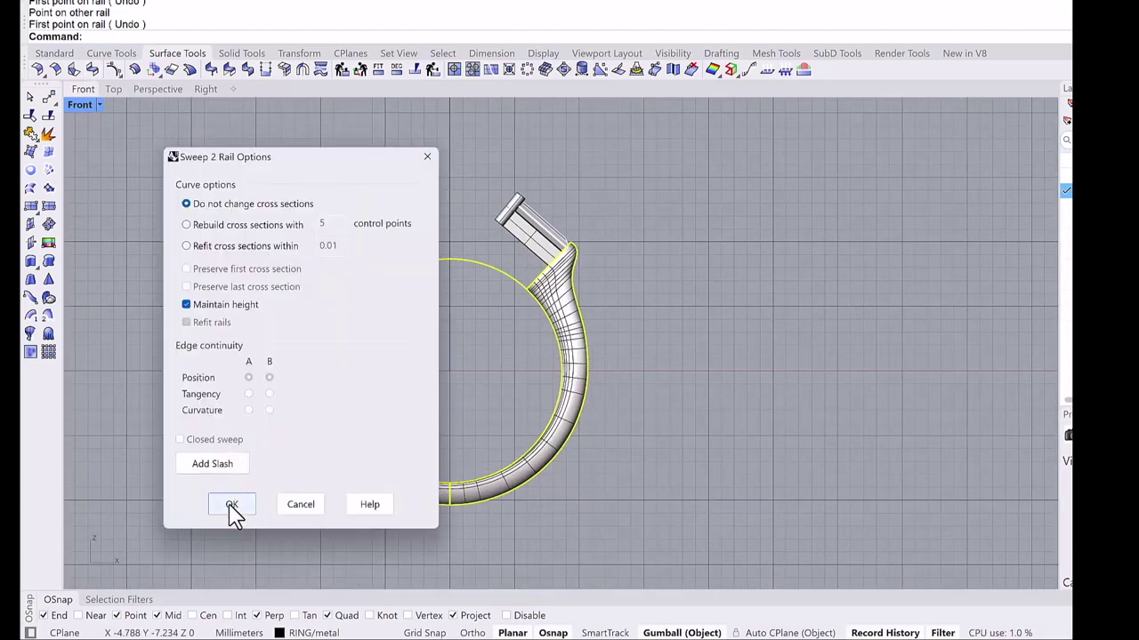
click(233, 504)
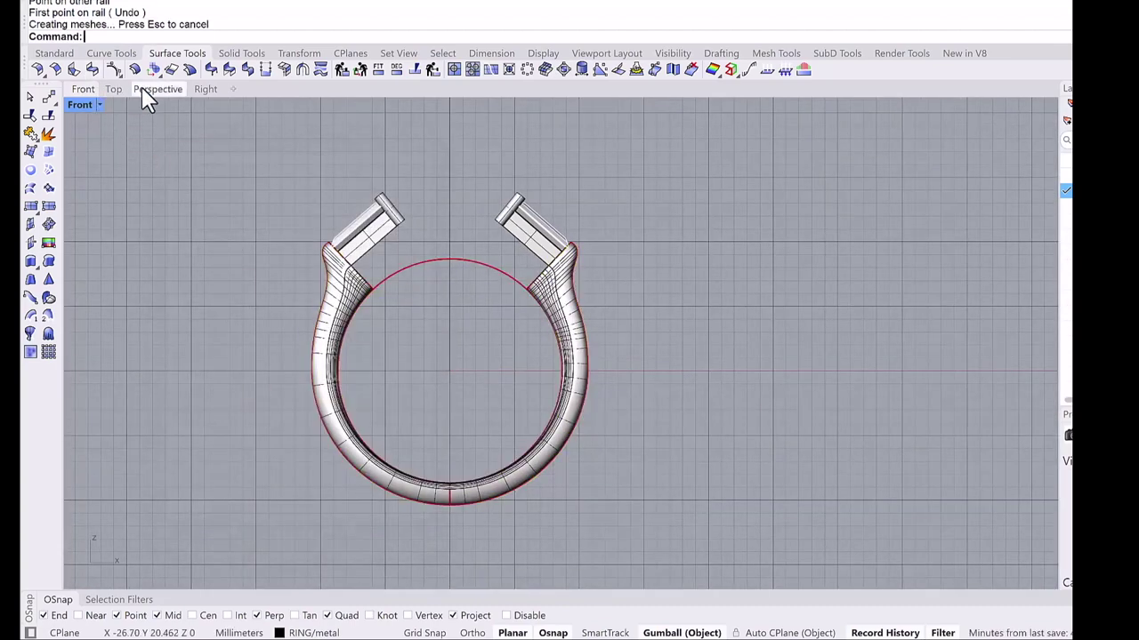
In the perspective view, cap both open ends of the swept shank to make it a closed solid.
right_drag(524, 276, 542, 326)
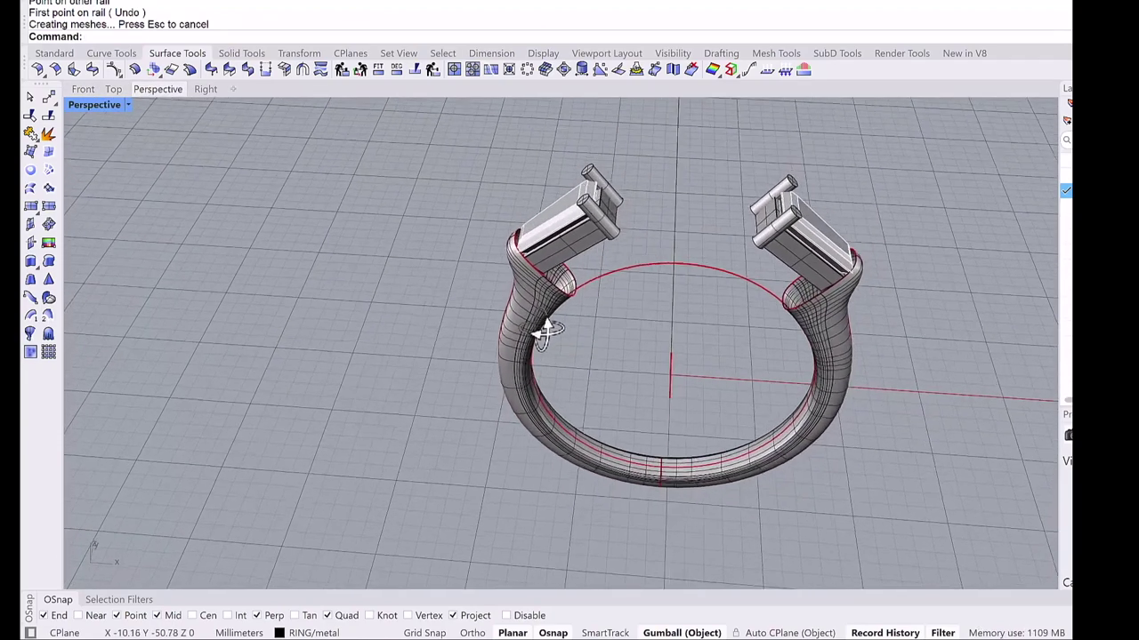
scroll(543, 312, up, 3)
scroll(542, 313, up, 2)
click(540, 307)
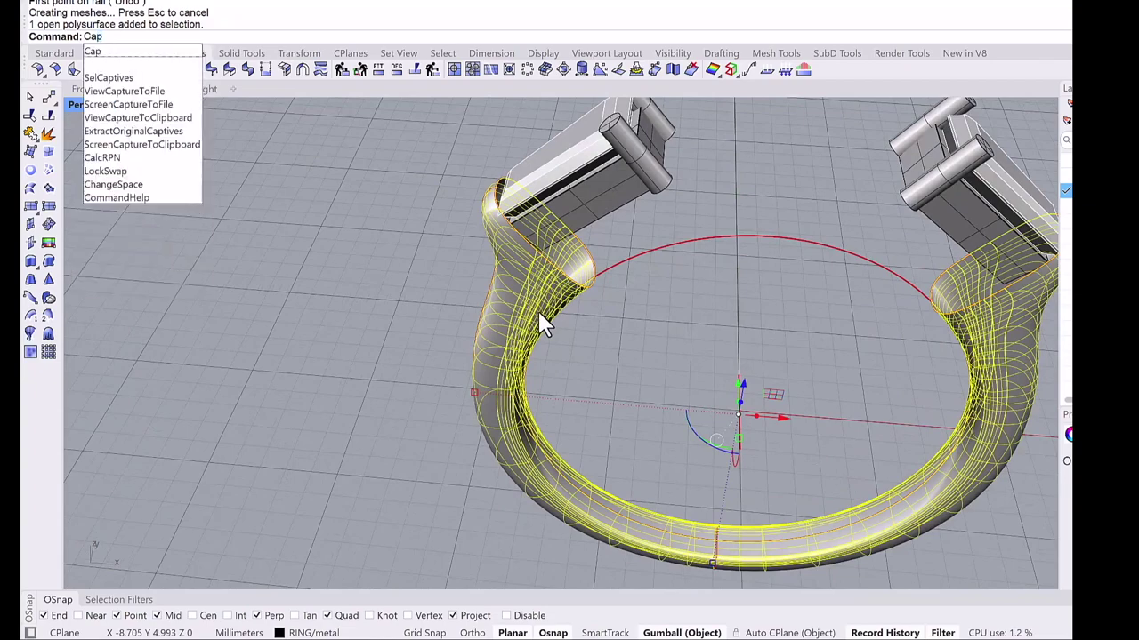
key(Return)
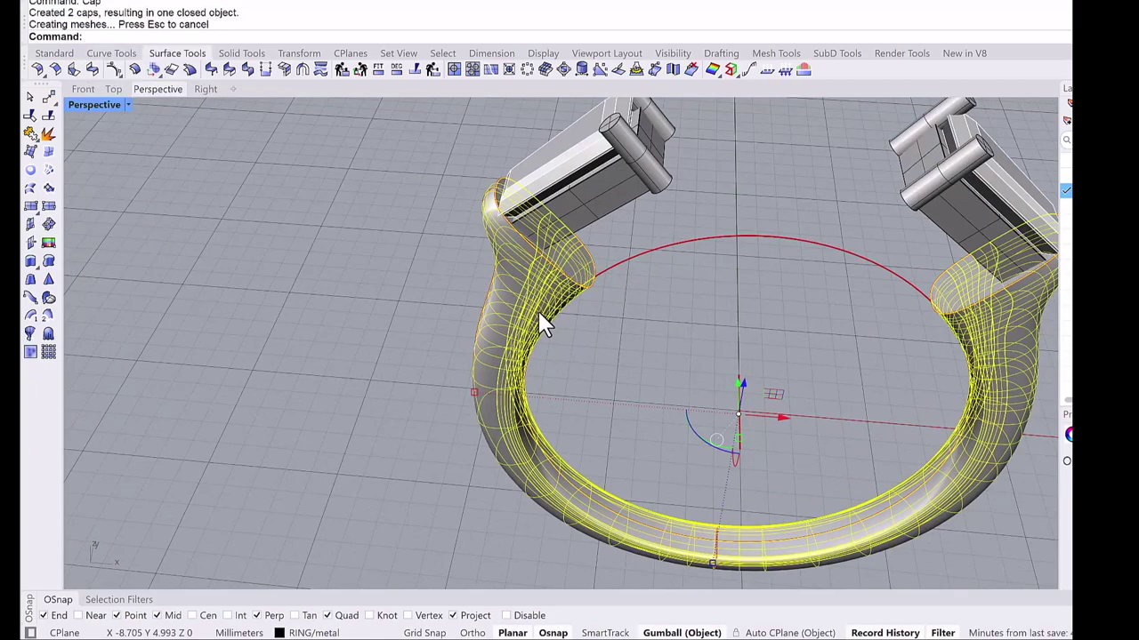
key(Escape)
Make the RING layer current and hide its metal sublayer so that only the ring curves and settings show.
right_drag(553, 264, 726, 183)
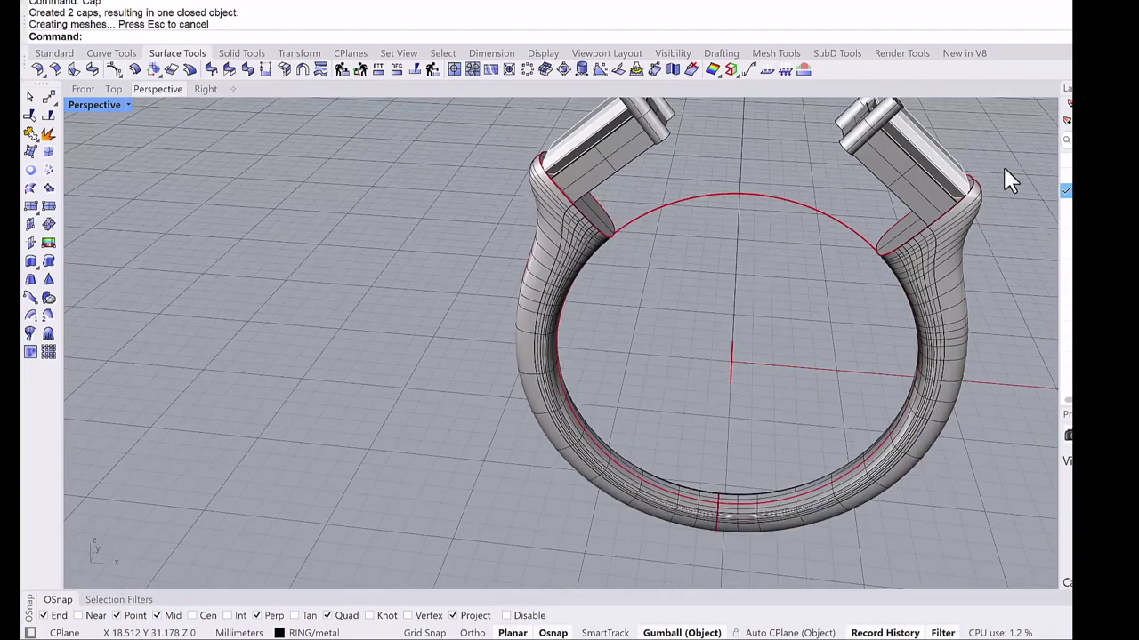
click(1067, 175)
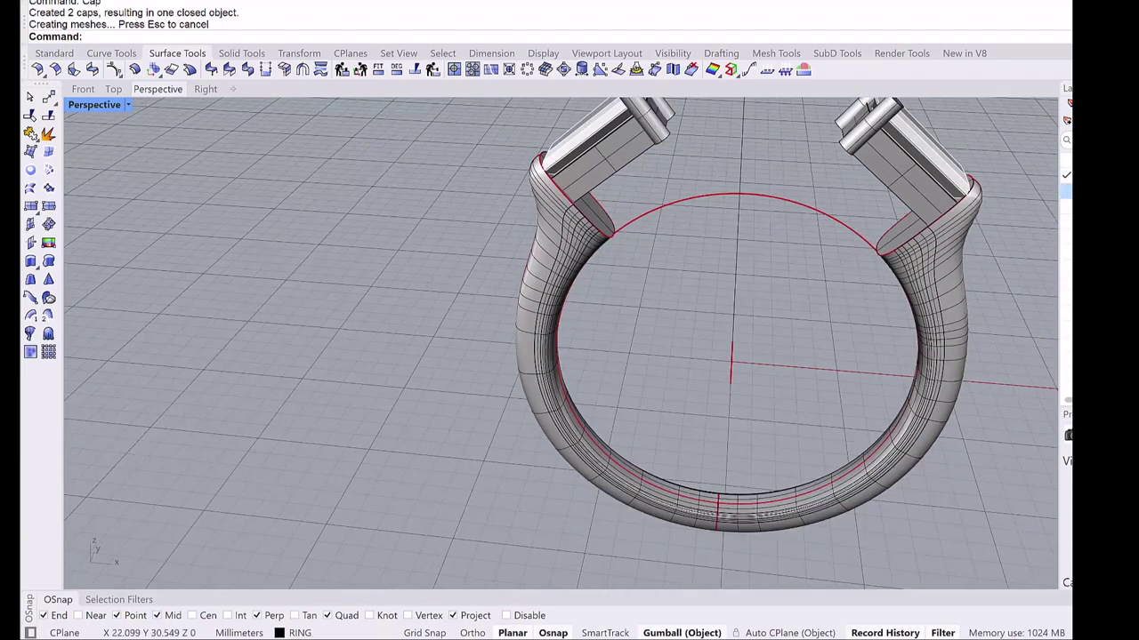
click(1067, 191)
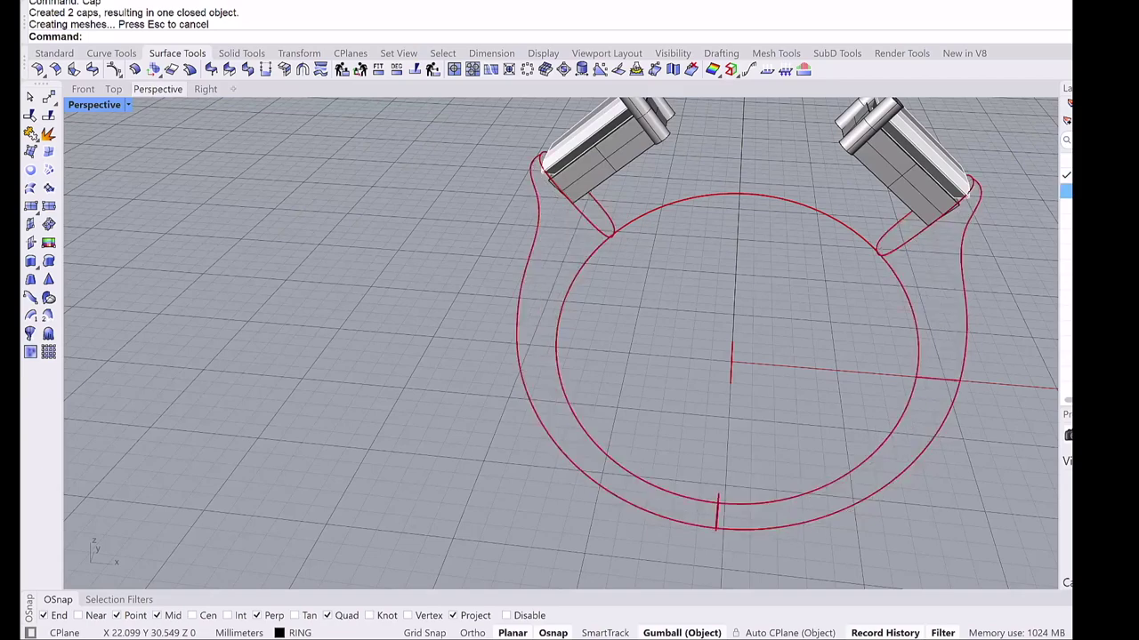
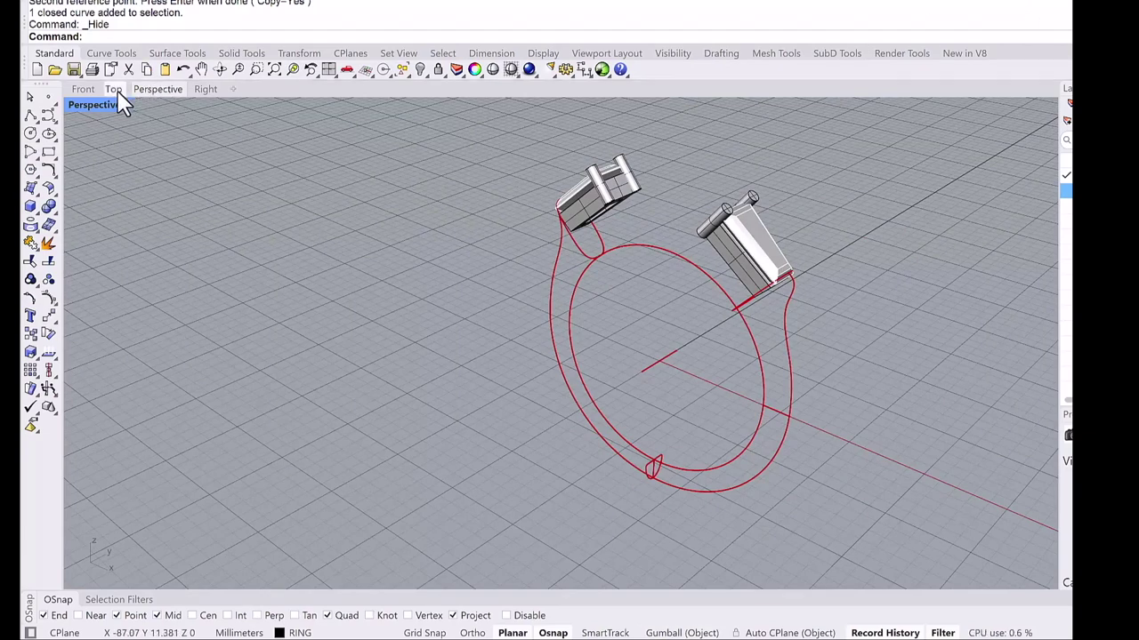
In the front view, offset the inner ring circle outward by 0.65 mm.
click(83, 89)
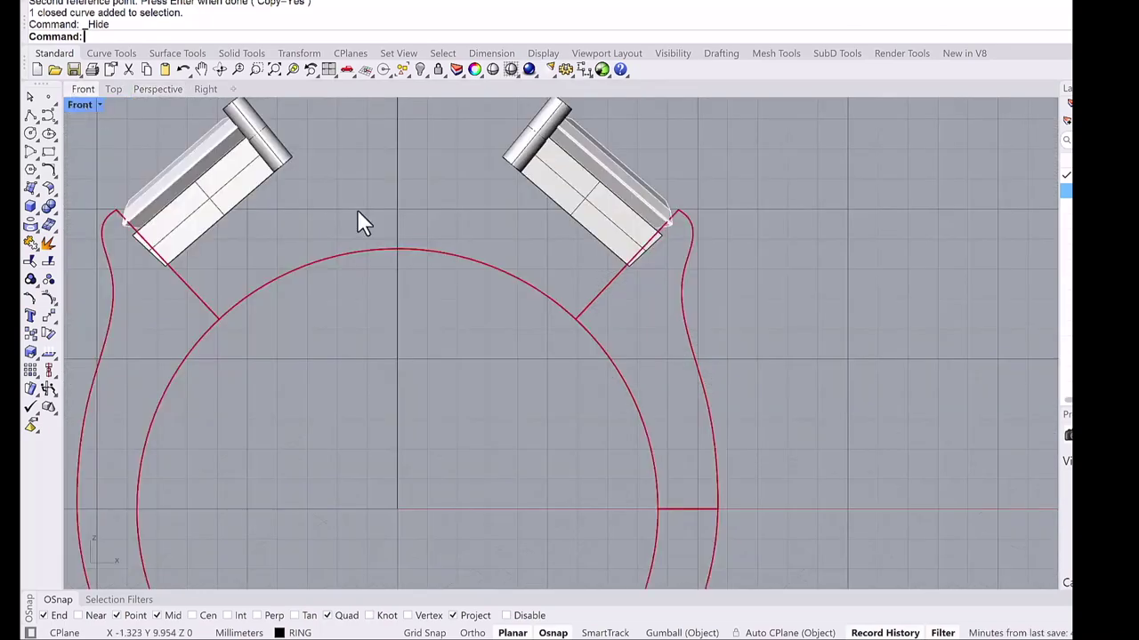
scroll(450, 263, down, 3)
click(458, 263)
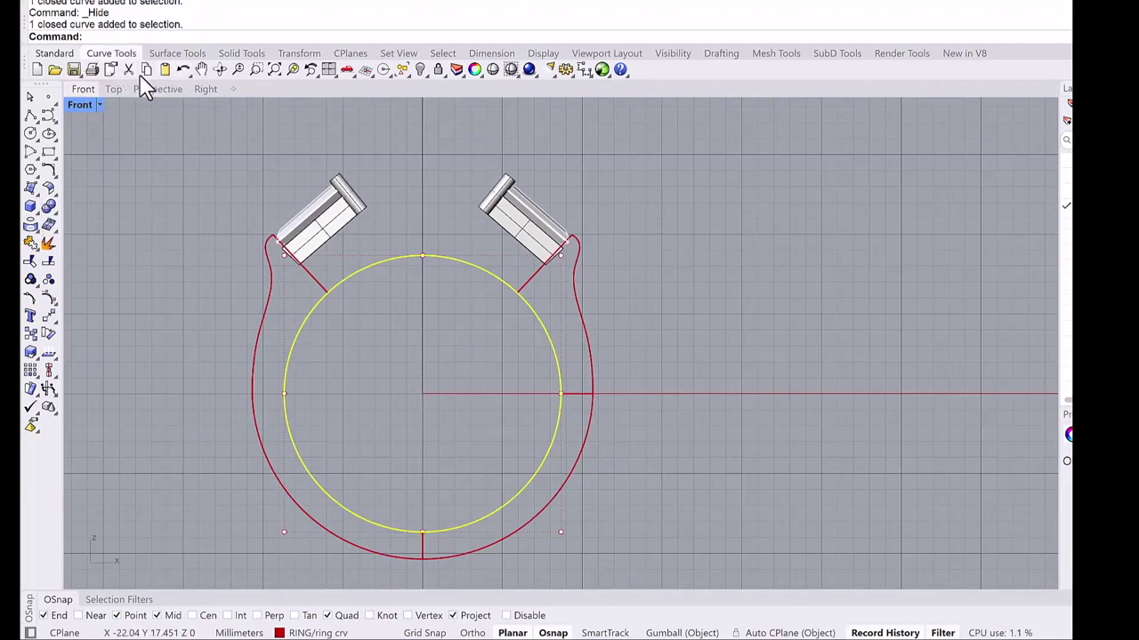
click(207, 71)
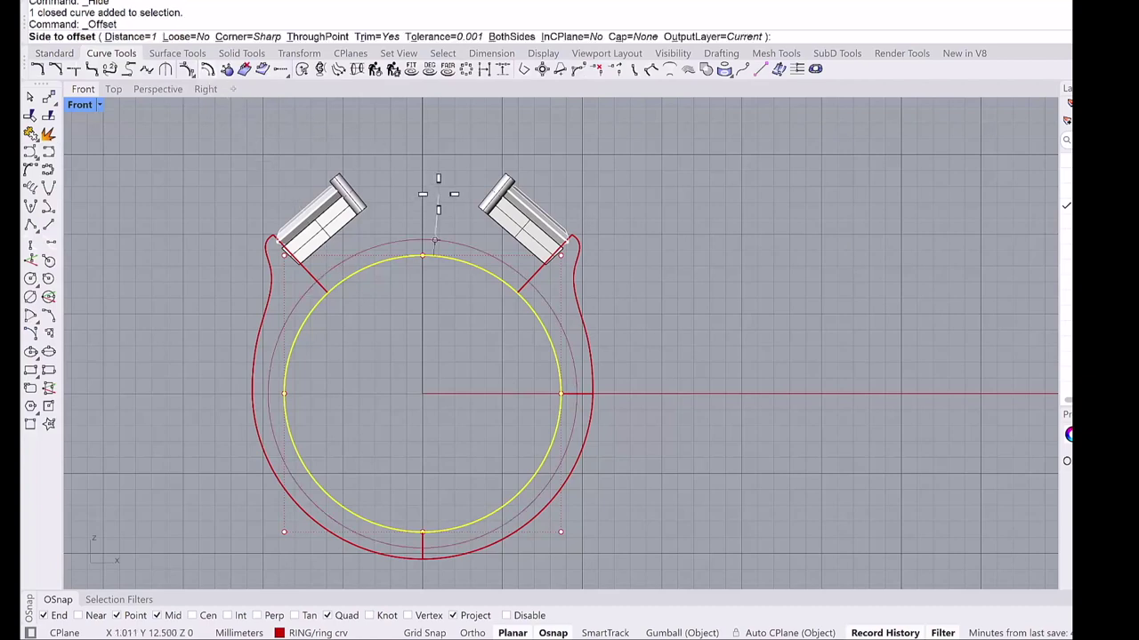
text(.65)
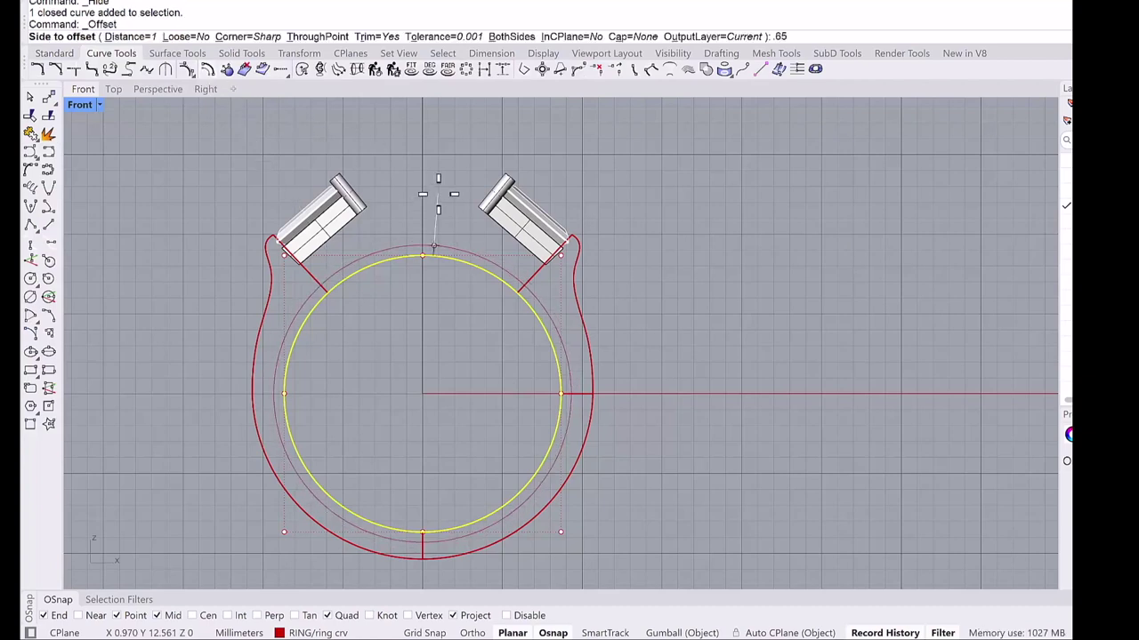
key(Return)
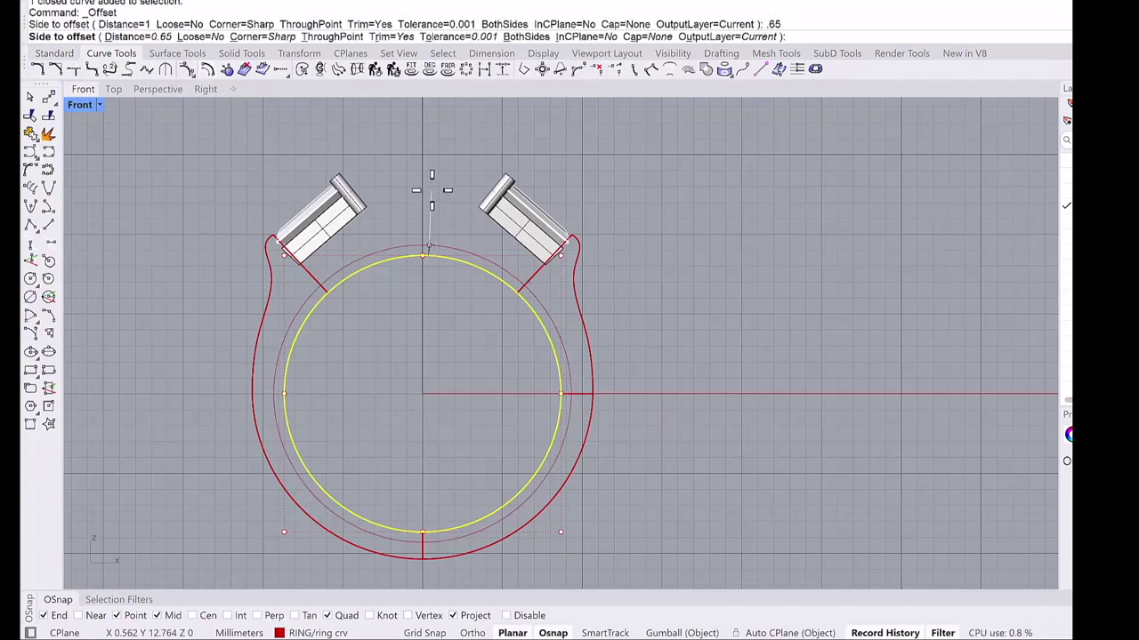
click(422, 180)
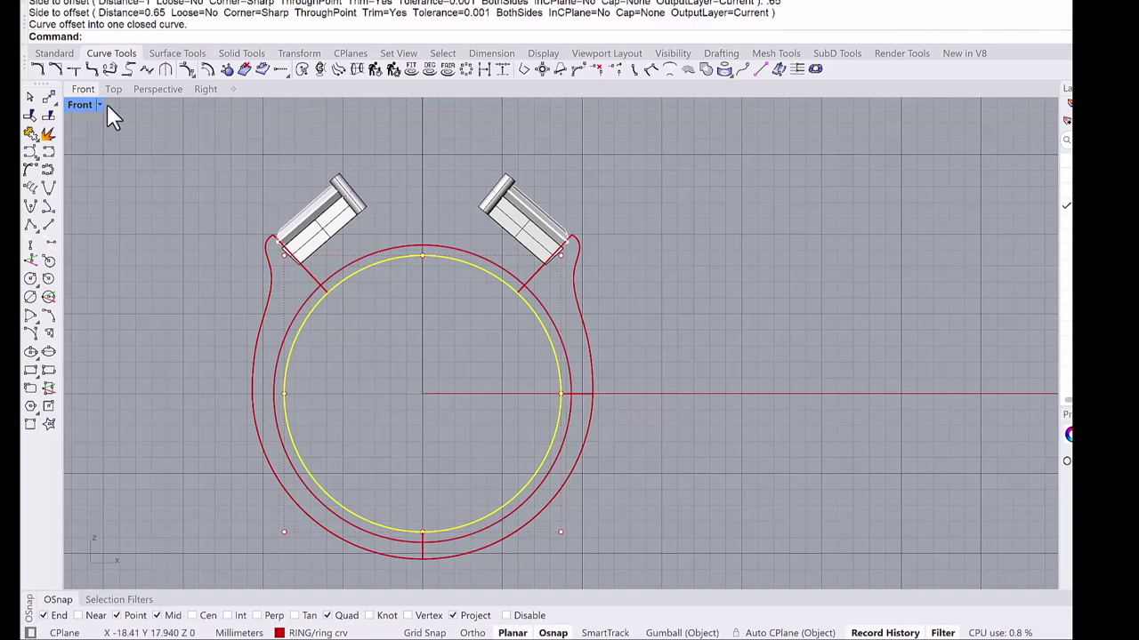
Turn off the Project object snap and draw a 4 mm diameter circle in the perspective view, centred on the offset circle's top quadrant.
click(155, 89)
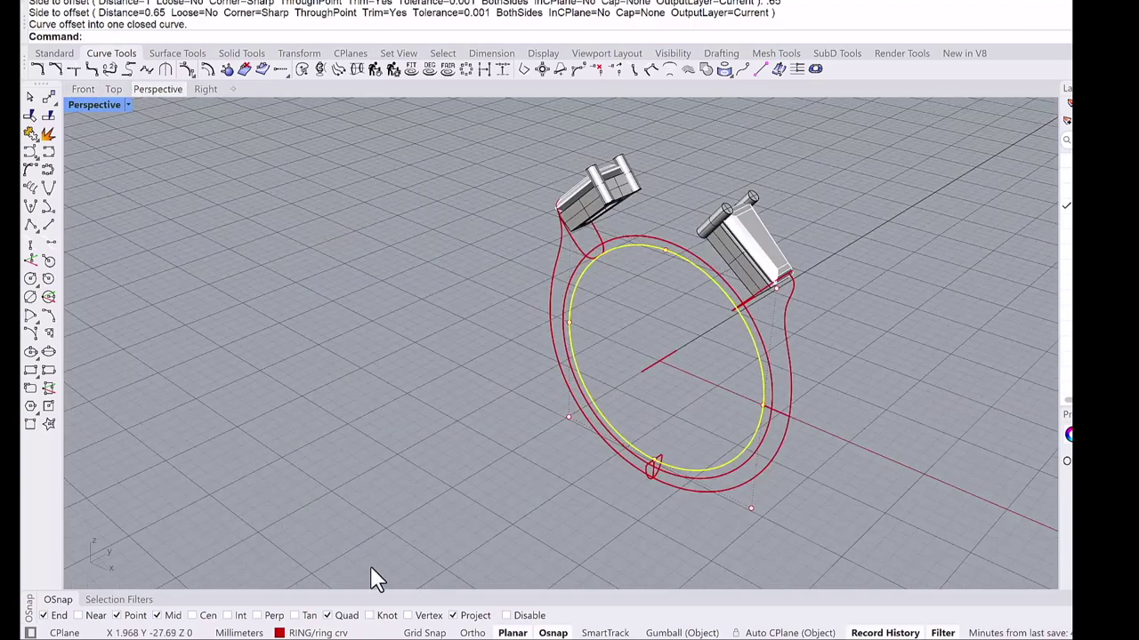
click(471, 617)
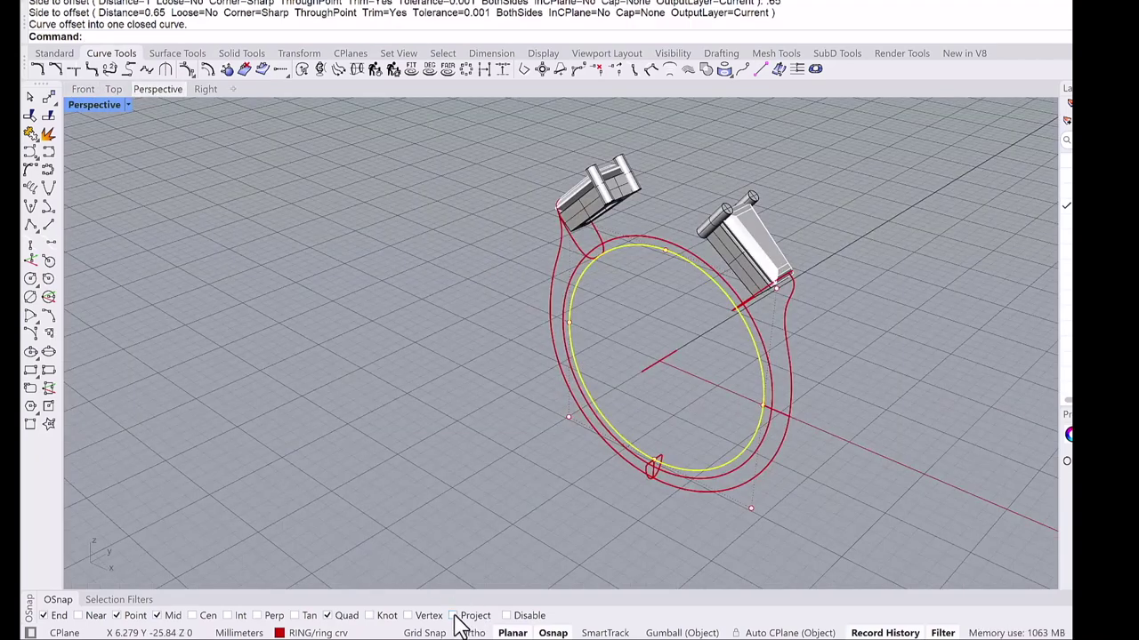
shift+right_drag(668, 326, 510, 294)
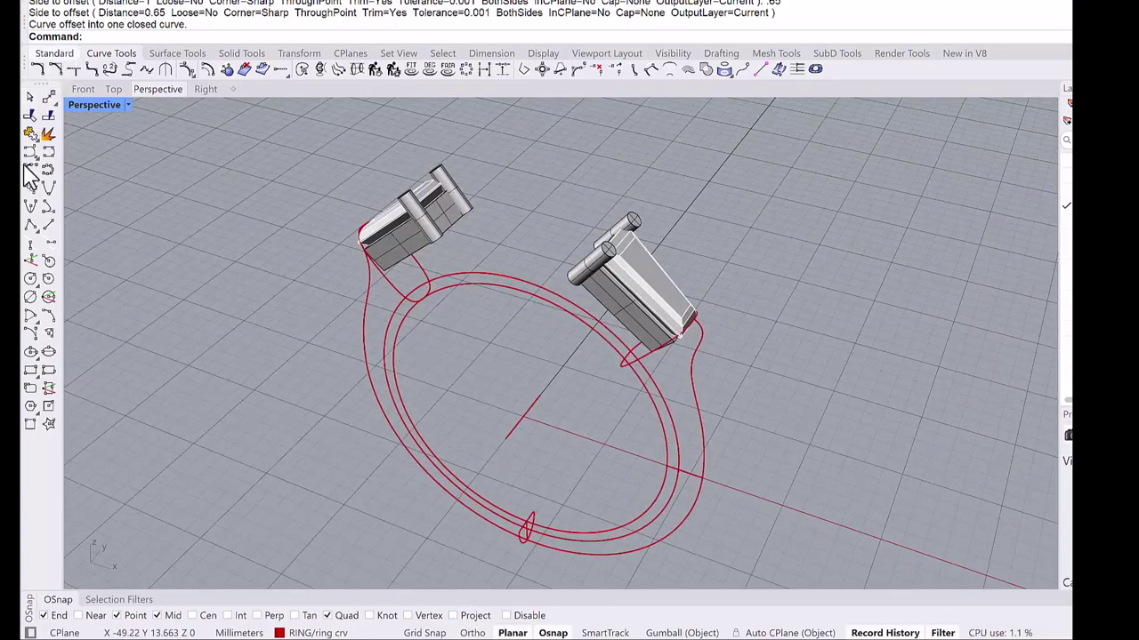
click(54, 53)
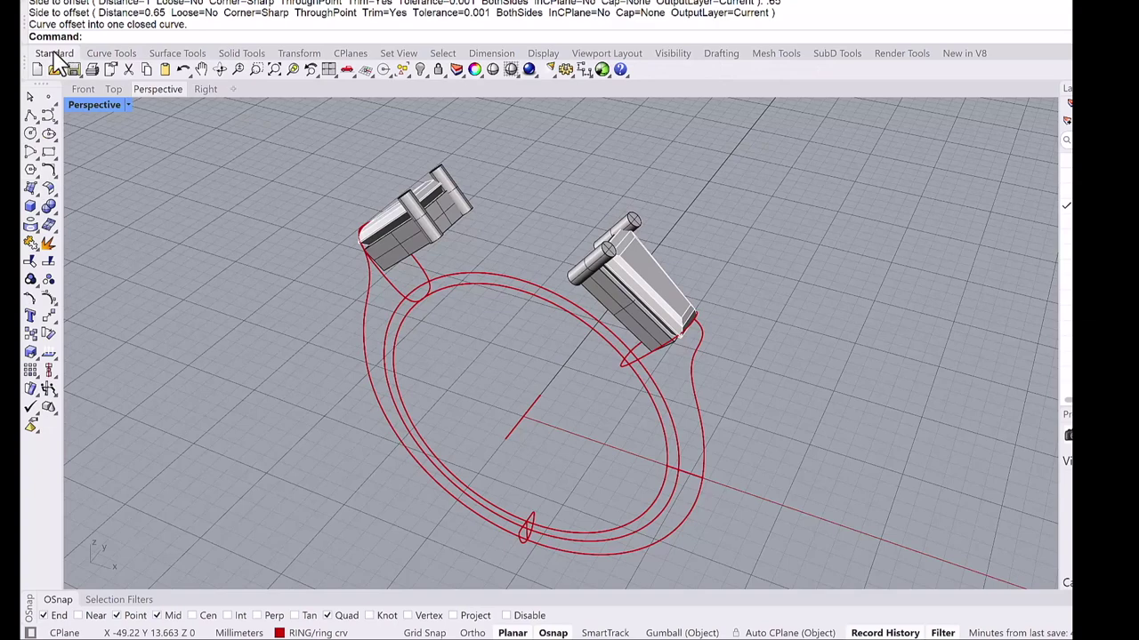
click(32, 135)
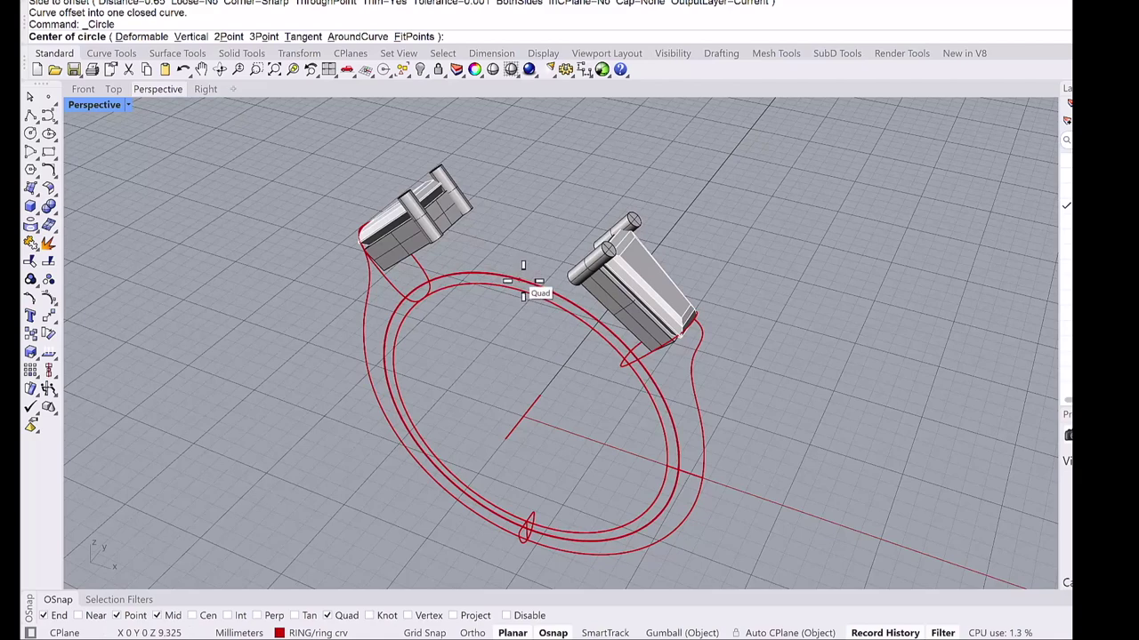
click(523, 281)
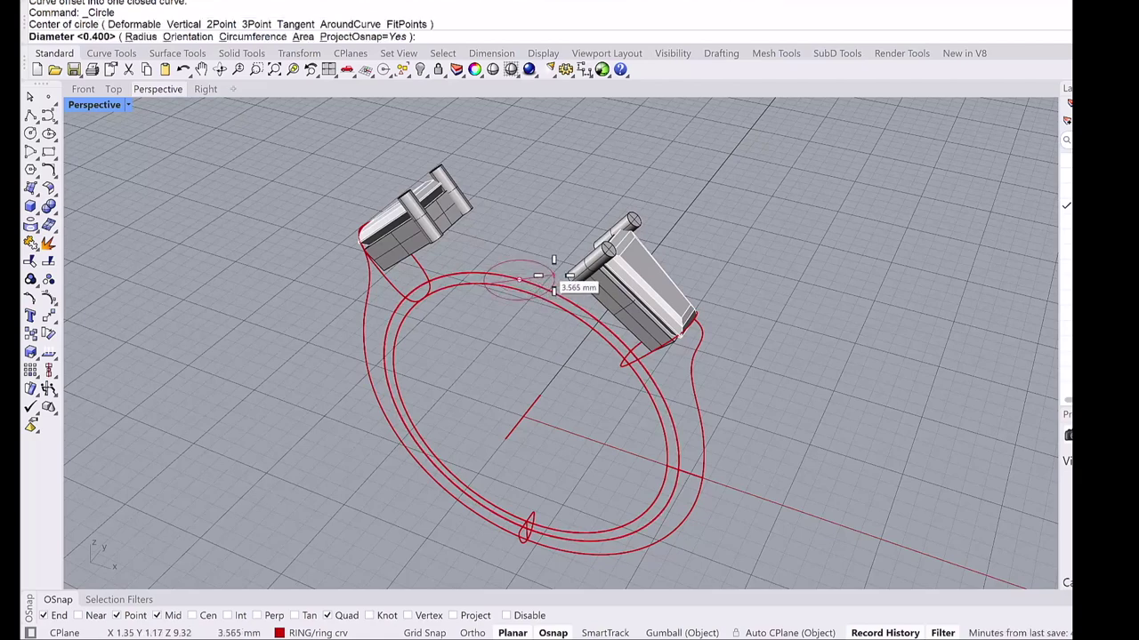
text(4)
key(Return)
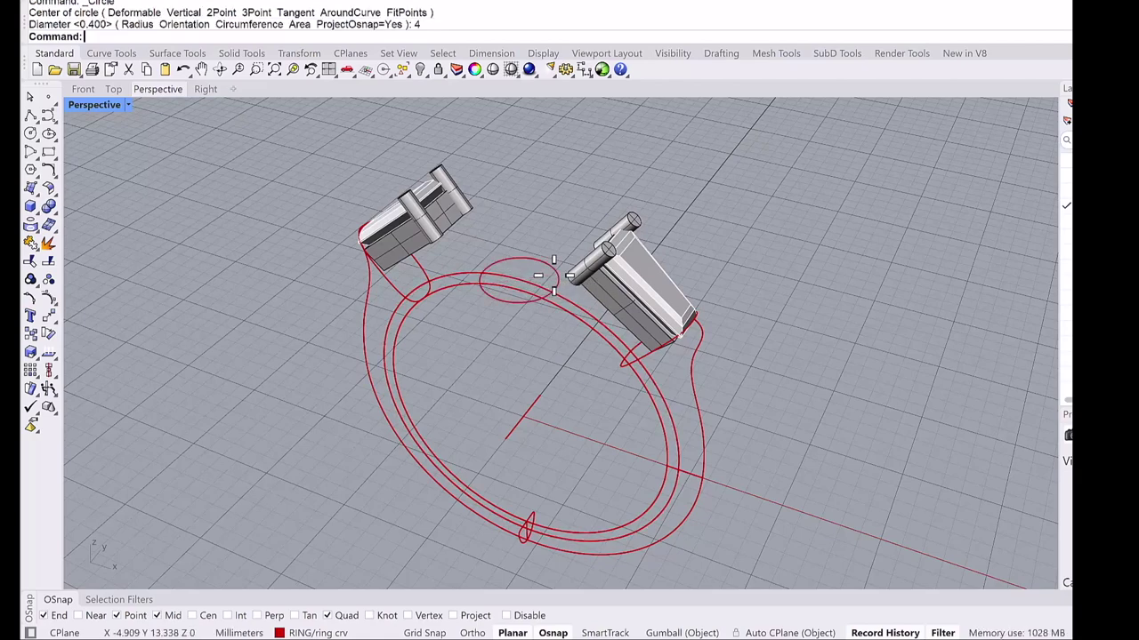
Create a curve from two views using the offset ring circle and the flat 4 mm circle at the top.
scroll(551, 283, down, 3)
right_drag(460, 253, 528, 251)
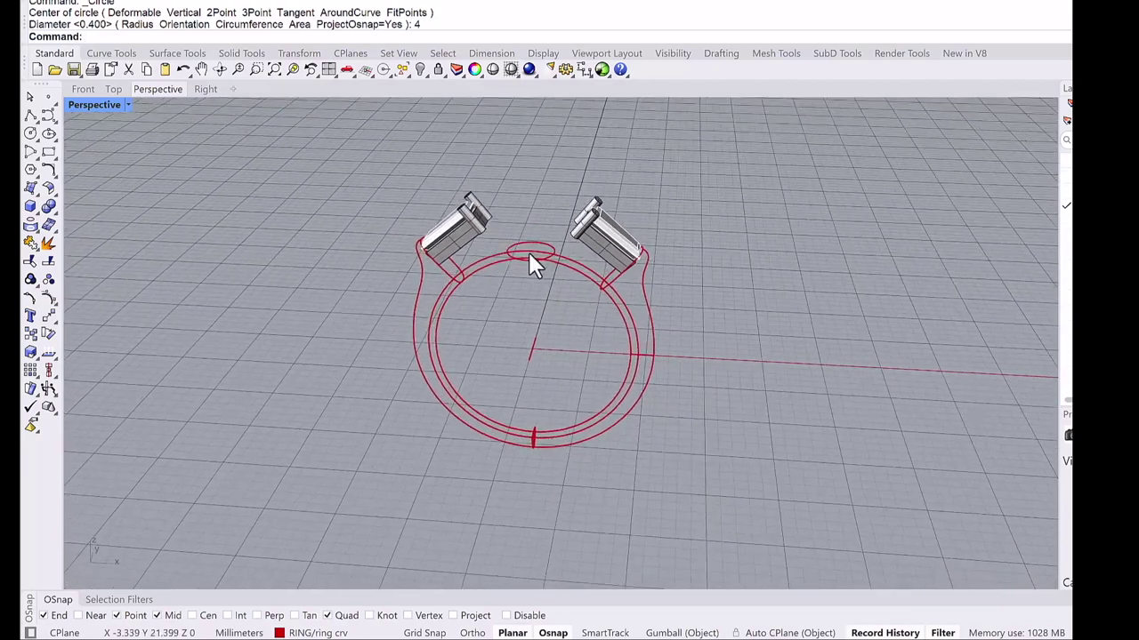
scroll(585, 229, up, 2)
scroll(552, 236, up, 2)
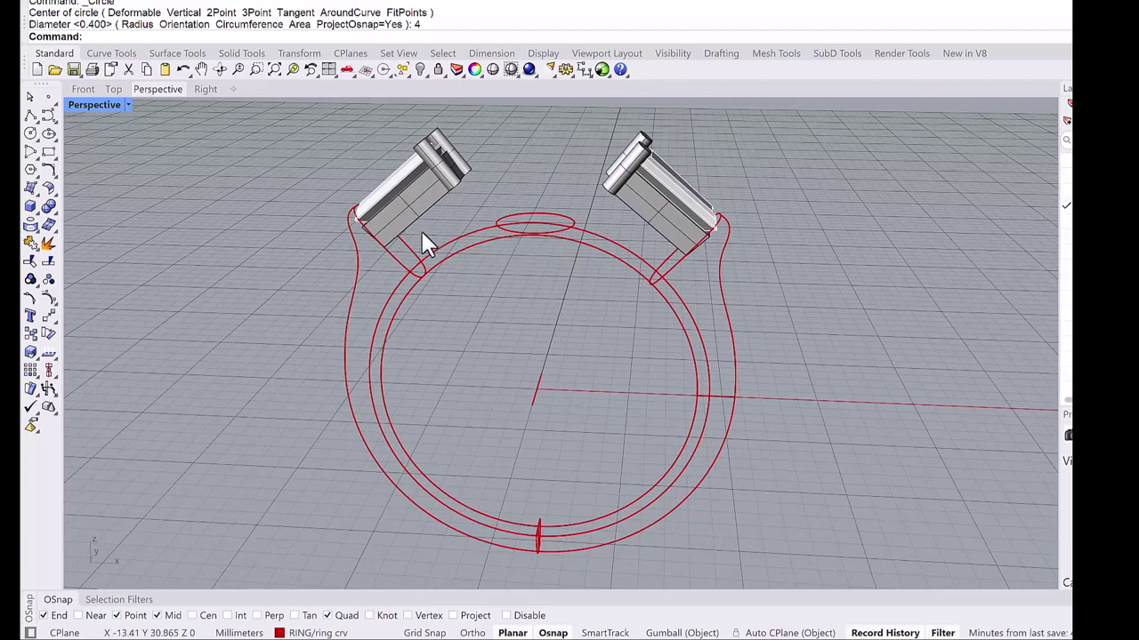
click(100, 57)
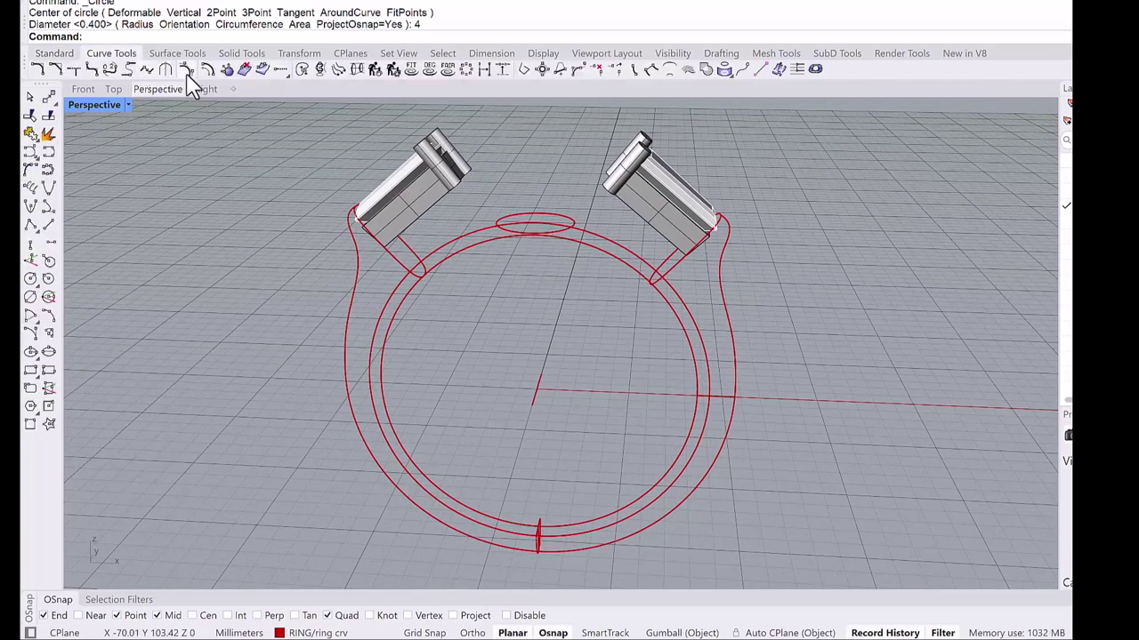
click(320, 71)
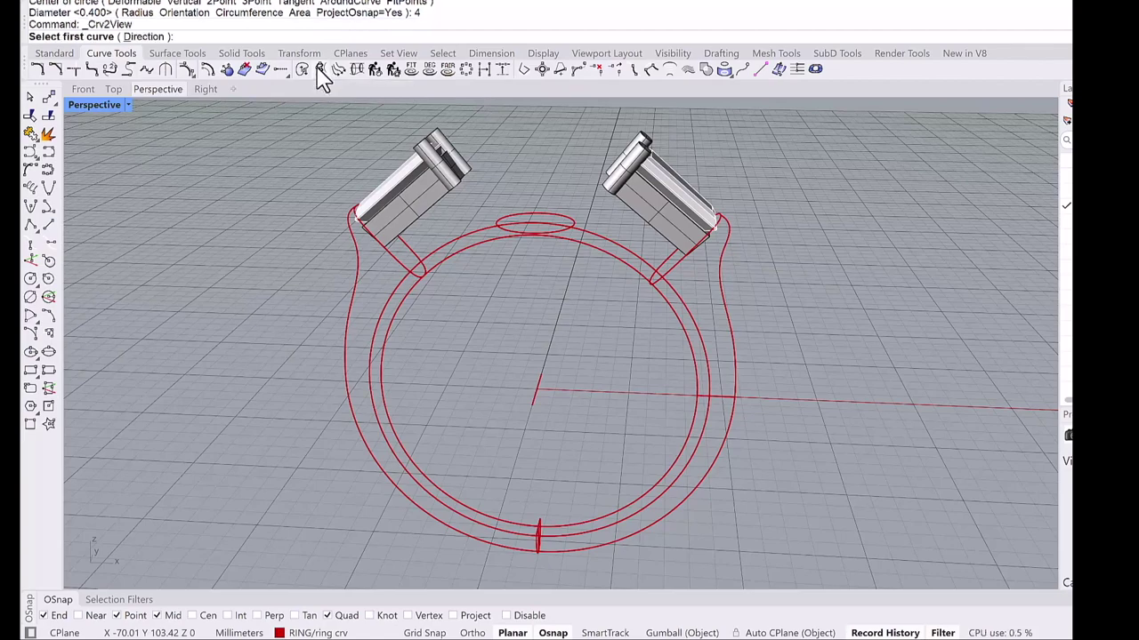
scroll(533, 238, up, 3)
click(531, 229)
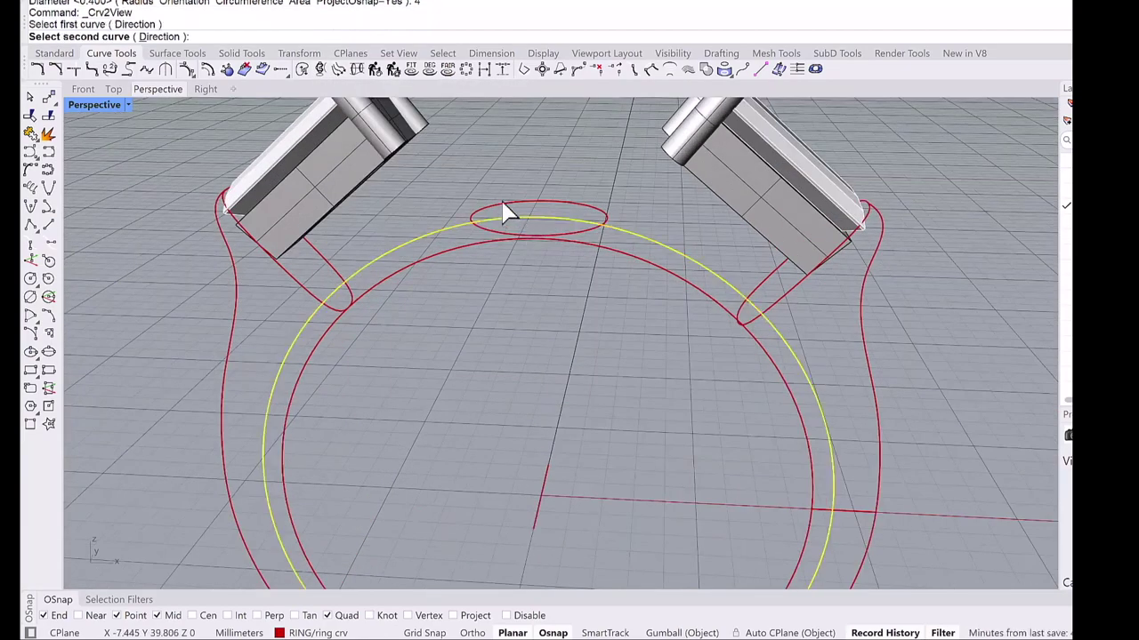
click(503, 216)
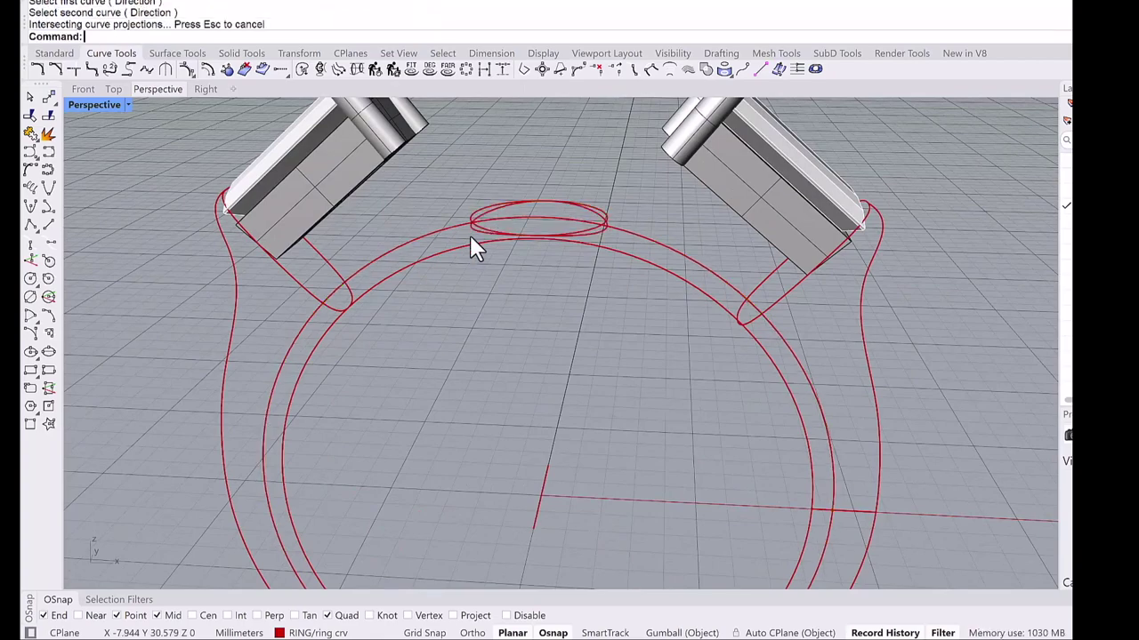
Delete the flat 4 mm construction circle at the ring's top, keeping the curved outline that follows the offset ring circle.
scroll(476, 236, up, 2)
scroll(473, 229, up, 3)
click(473, 230)
scroll(474, 229, down, 6)
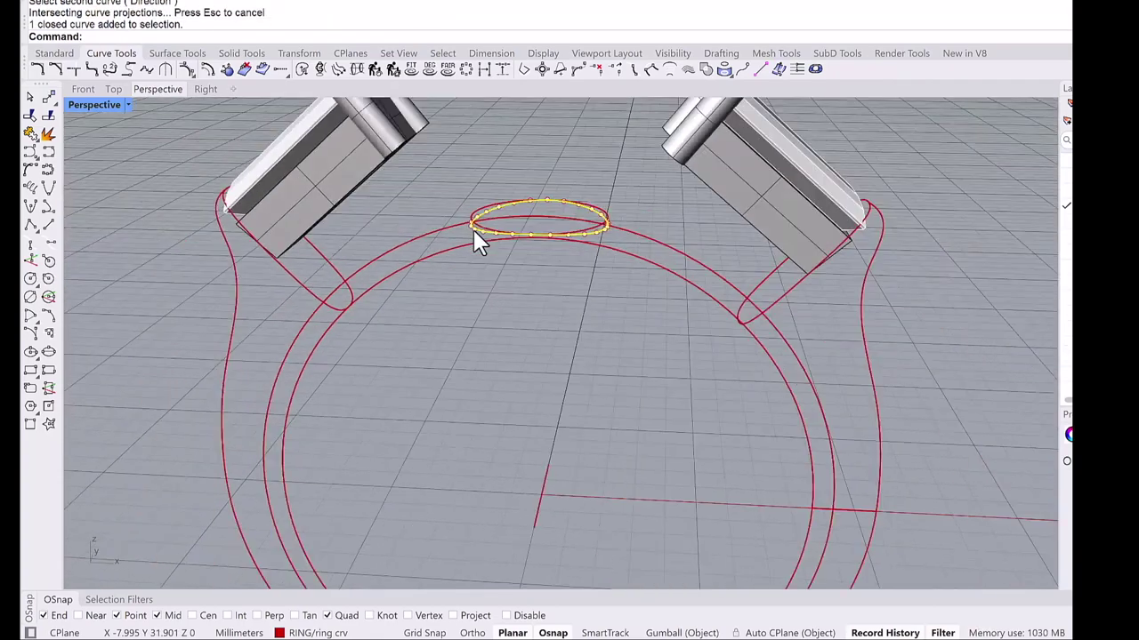
right_drag(473, 229, 511, 199)
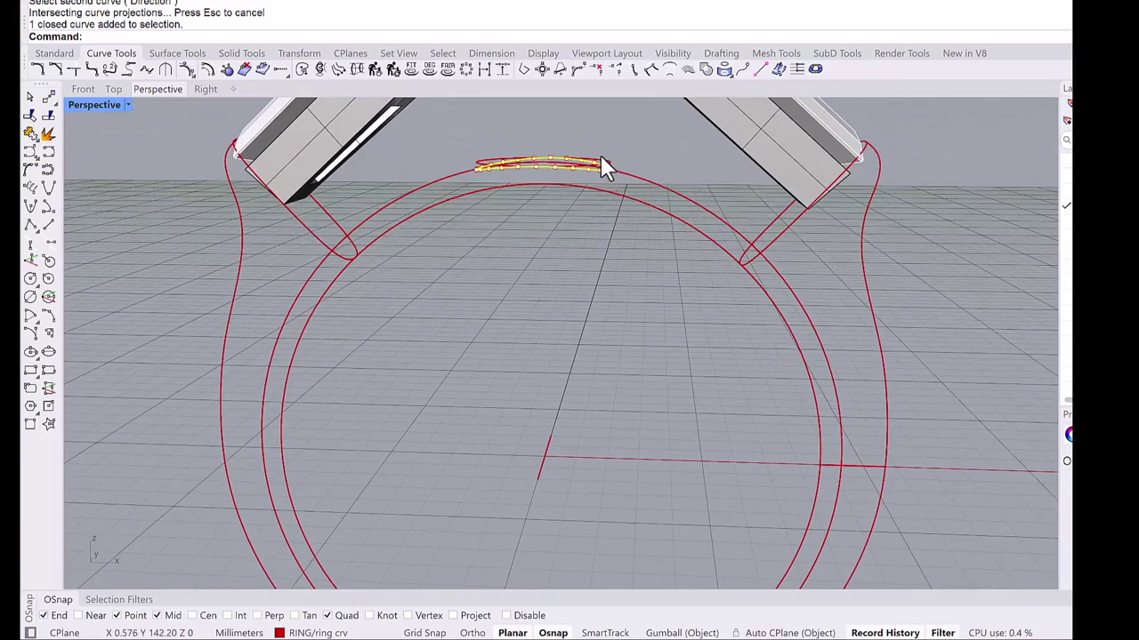
click(494, 272)
right_drag(495, 270, 521, 242)
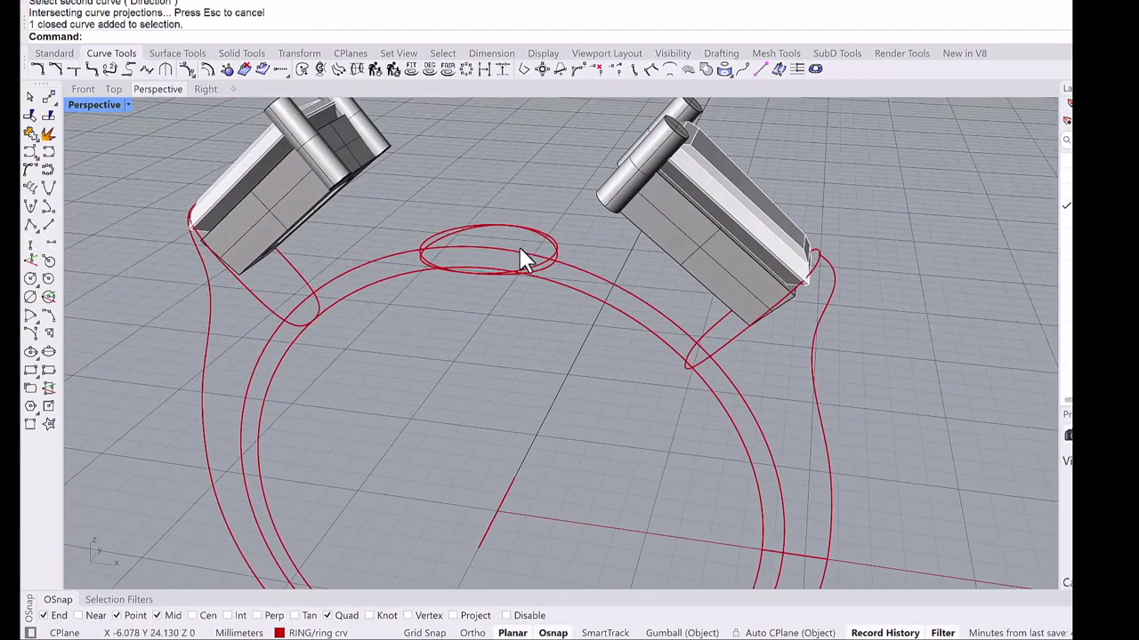
scroll(540, 249, up, 3)
click(546, 283)
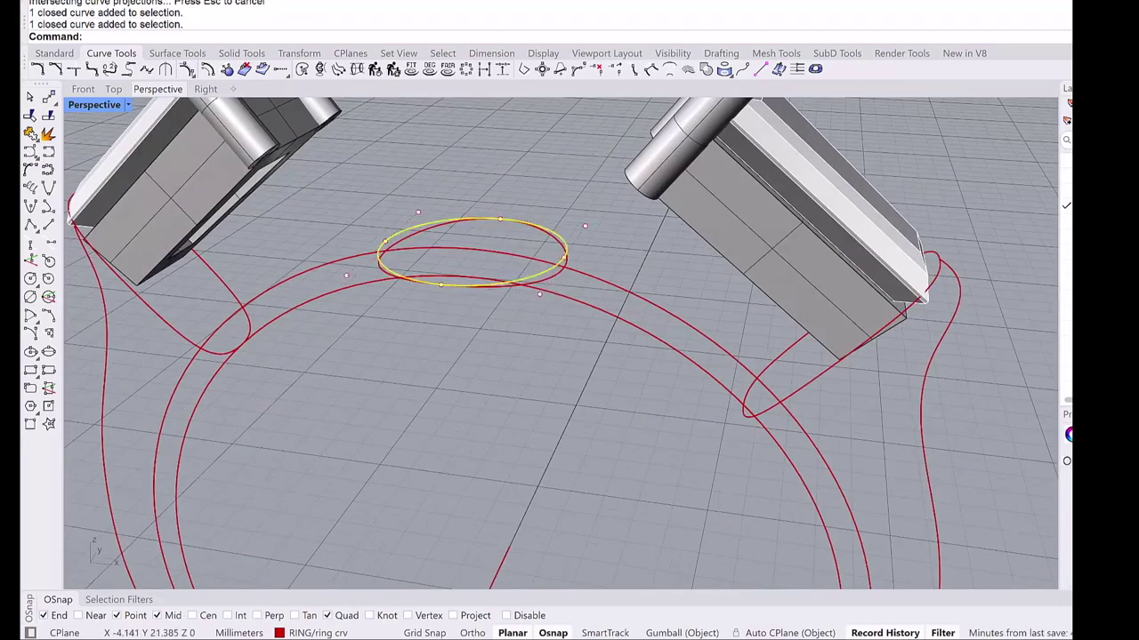
key(Delete)
Delete the extra two-view curve at the bottom of the ring.
scroll(542, 270, down, 5)
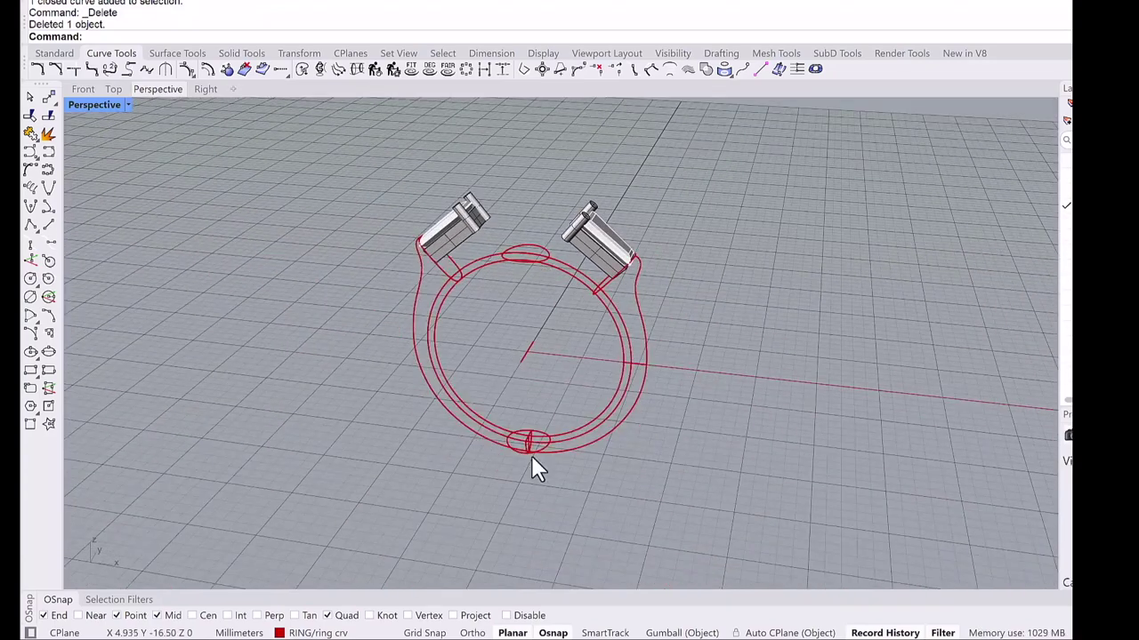
scroll(536, 445, up, 4)
click(542, 447)
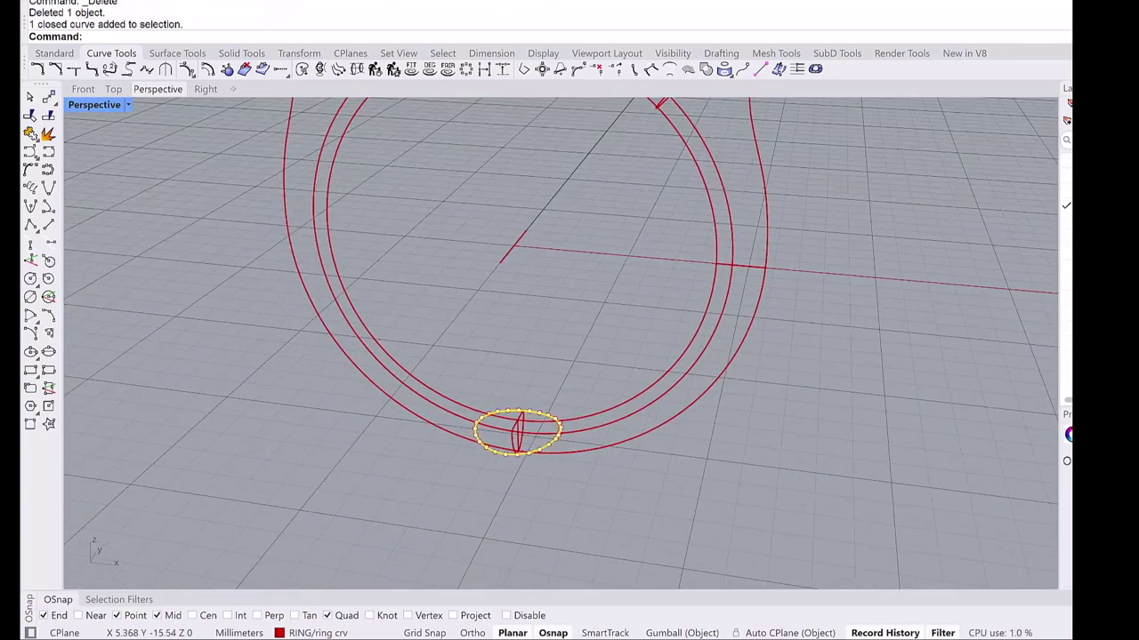
key(Delete)
Hide the gem settings and show only the hidden upright profile curve at the ring's top centre.
scroll(544, 452, down, 4)
right_drag(564, 403, 567, 399)
scroll(563, 285, up, 3)
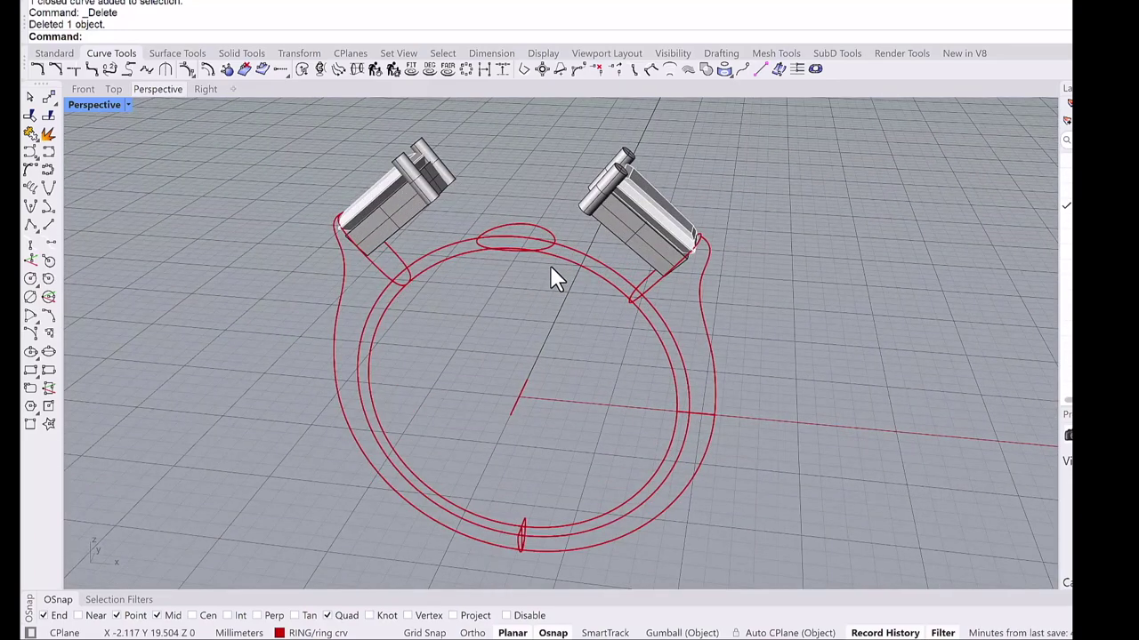
scroll(550, 265, right, 4)
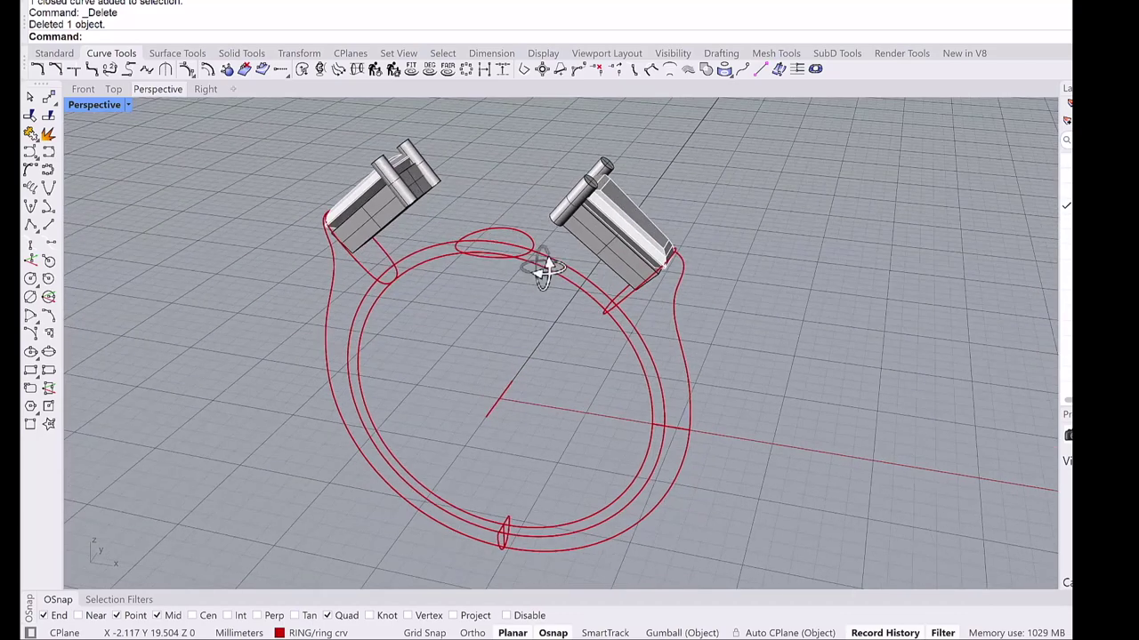
scroll(544, 270, right, 2)
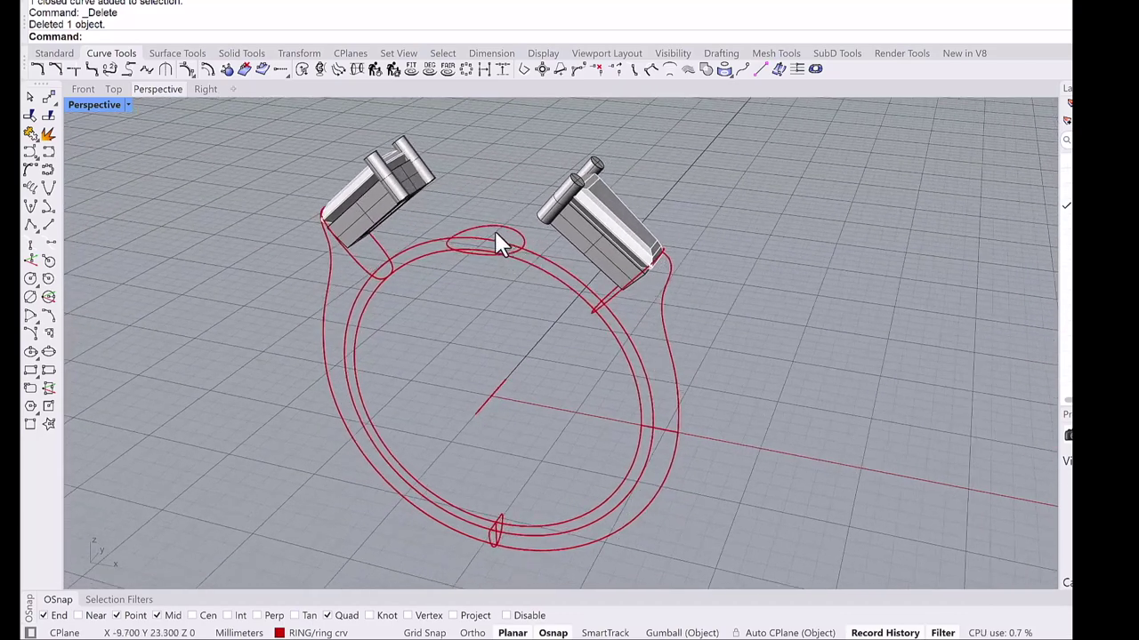
scroll(497, 244, up, 3)
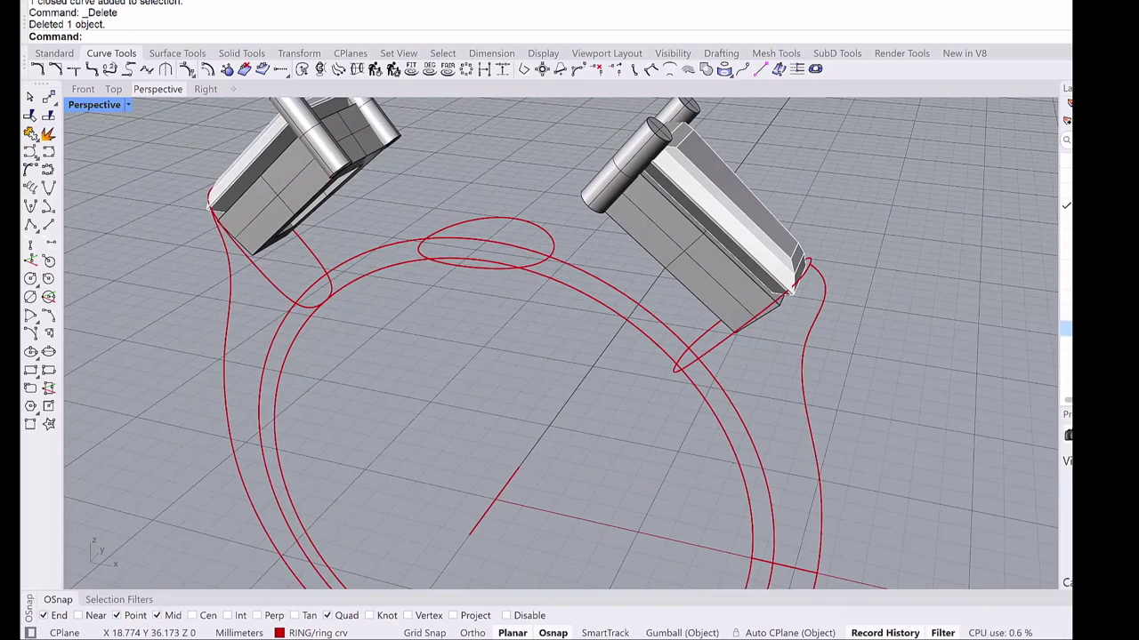
click(1066, 328)
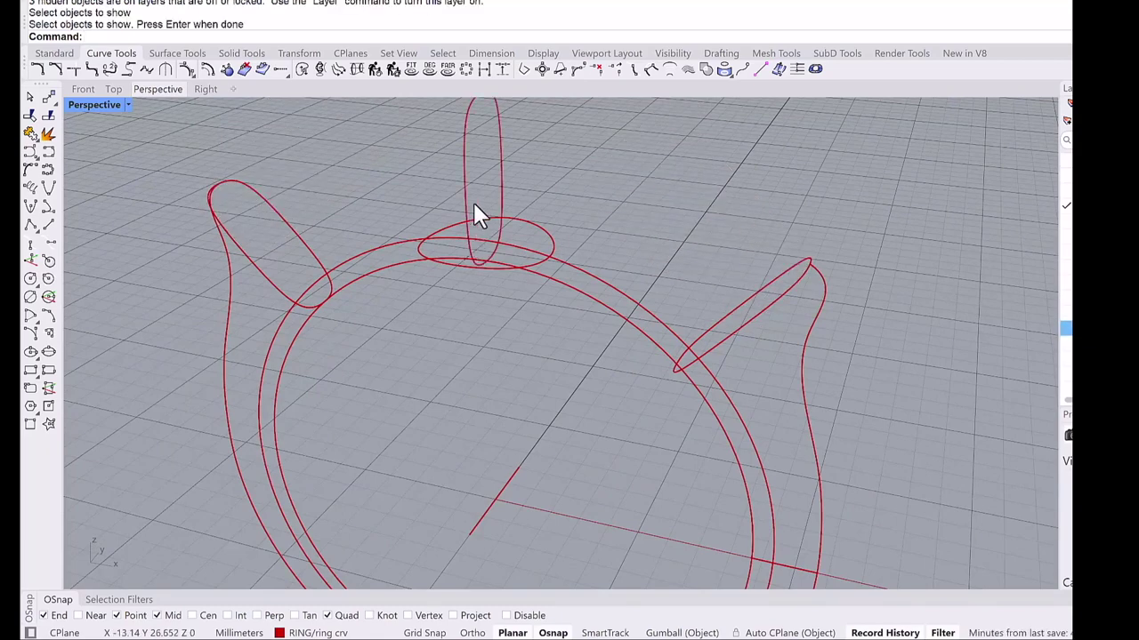
In the right view, draw a horizontal both-sides line from the lower quadrant of the upright profile, extending about 2.1 mm each way.
click(464, 186)
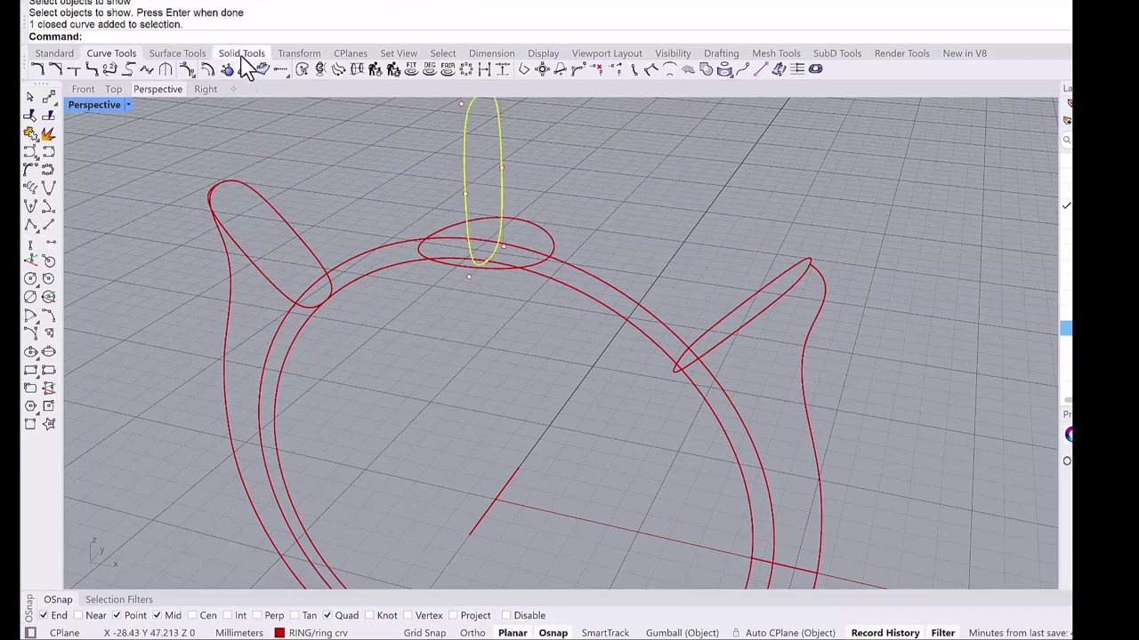
click(204, 90)
scroll(492, 244, up, 3)
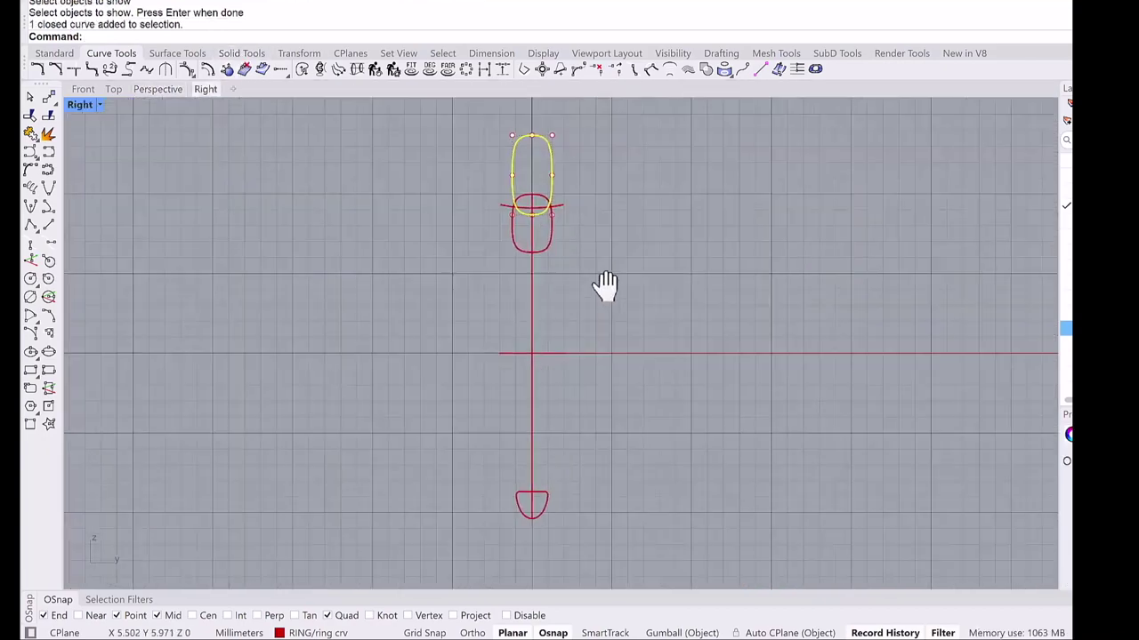
scroll(487, 237, up, 5)
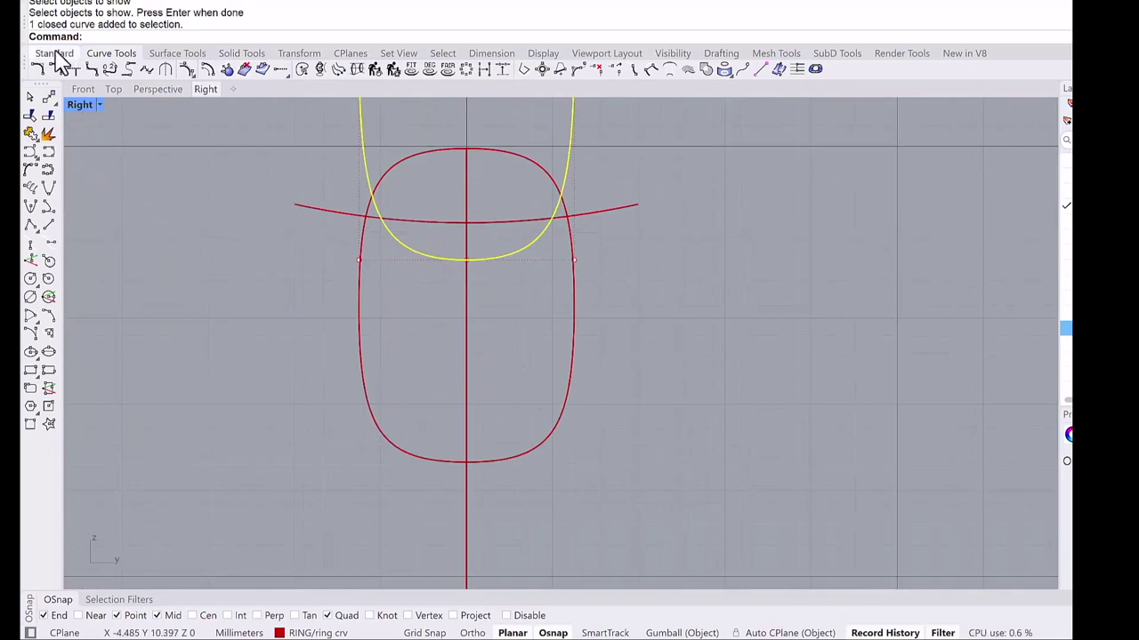
middle_click(224, 208)
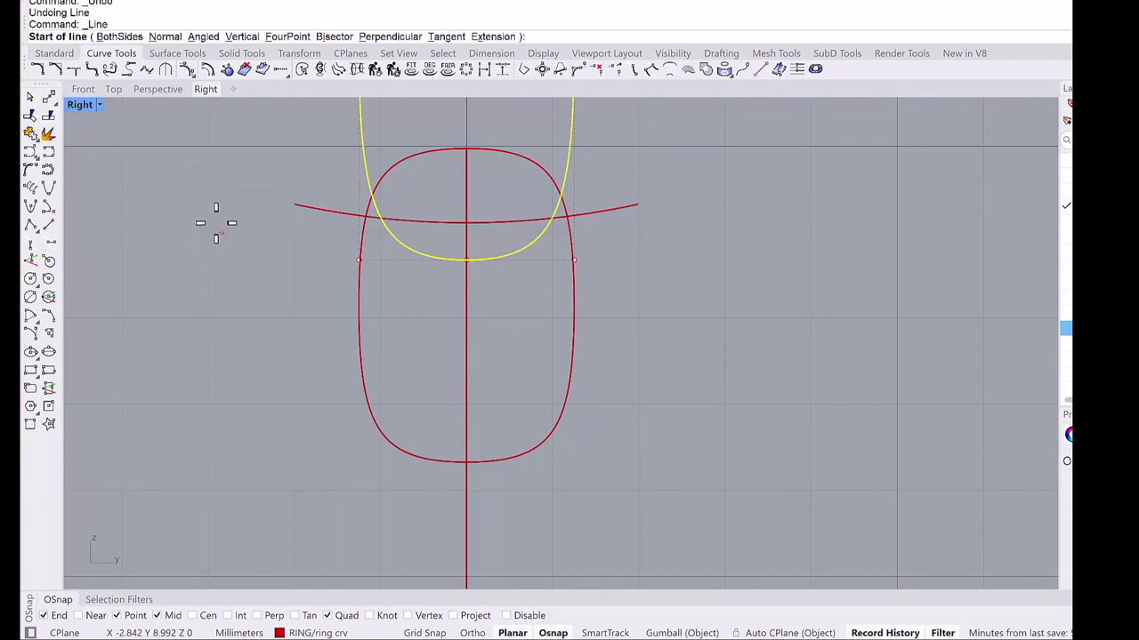
middle_click(221, 232)
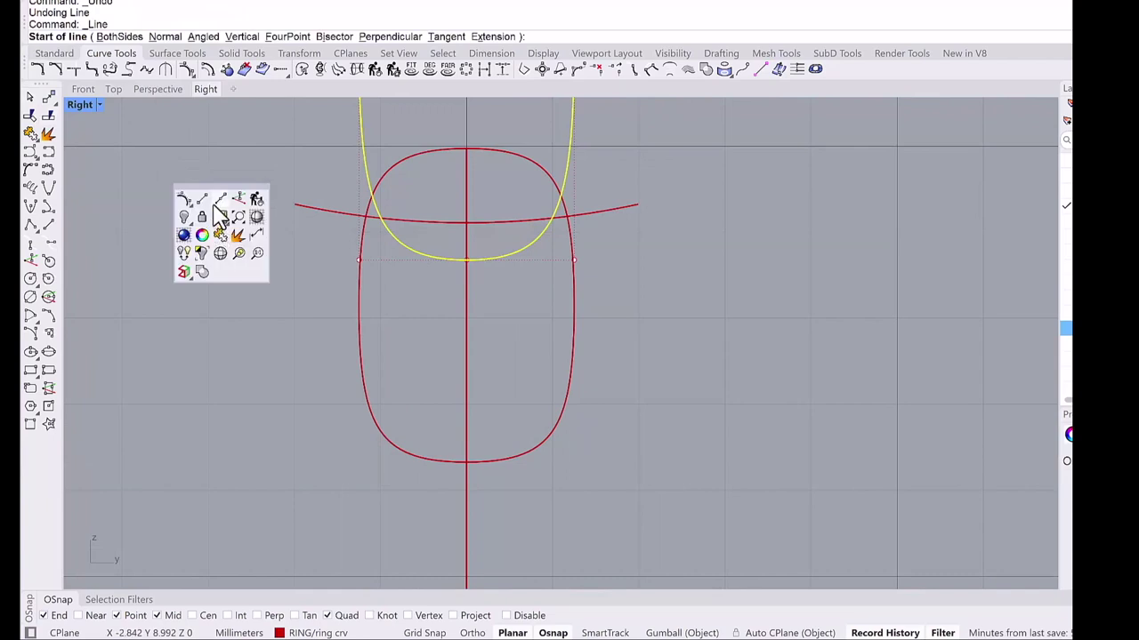
right_click(223, 199)
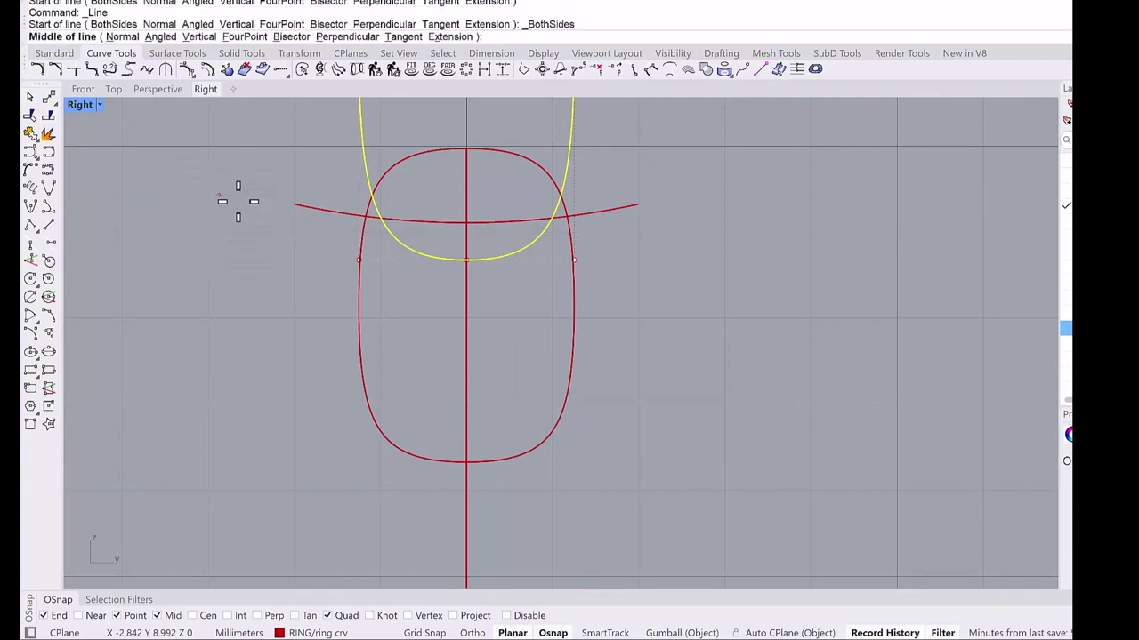
click(469, 259)
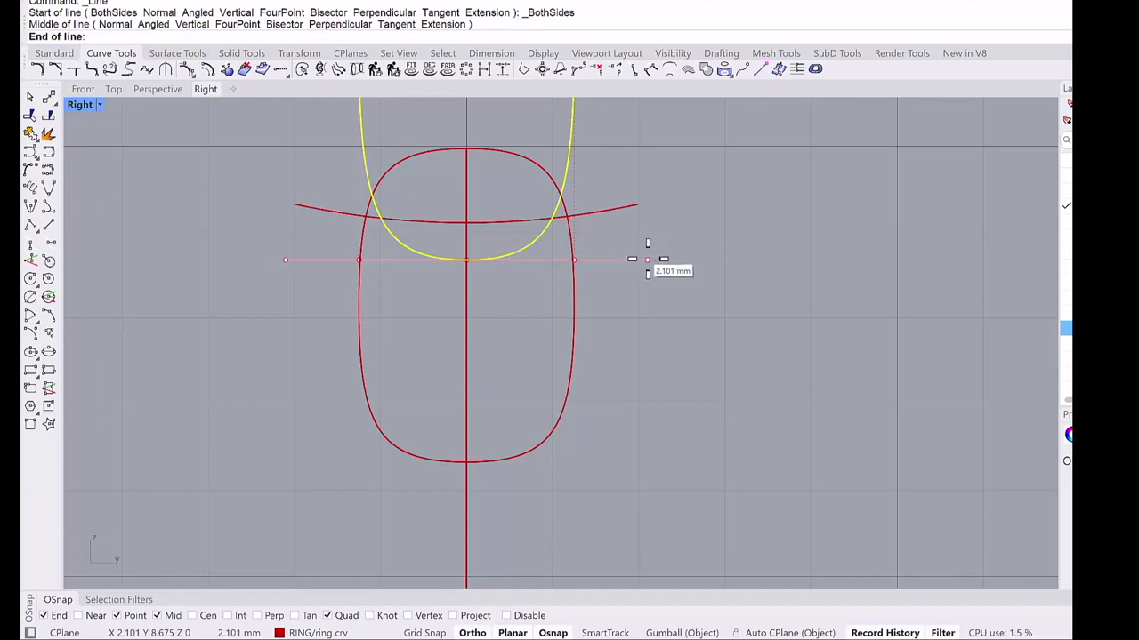
click(648, 259)
Turn on the gumball and copy the horizontal line 1.3 mm straight up.
click(616, 259)
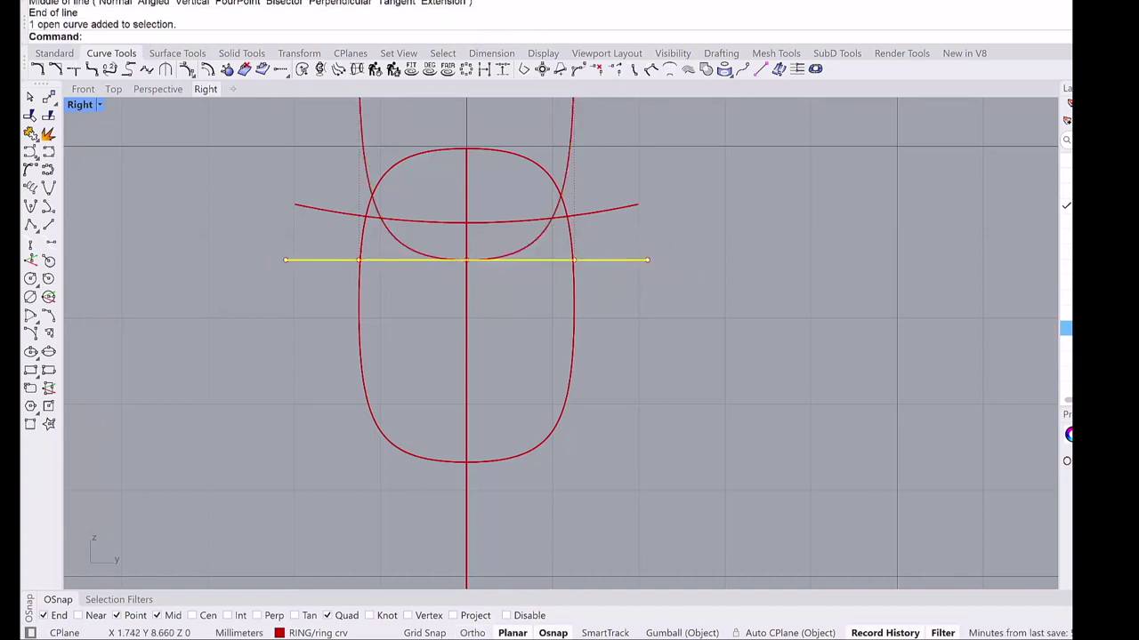
click(663, 633)
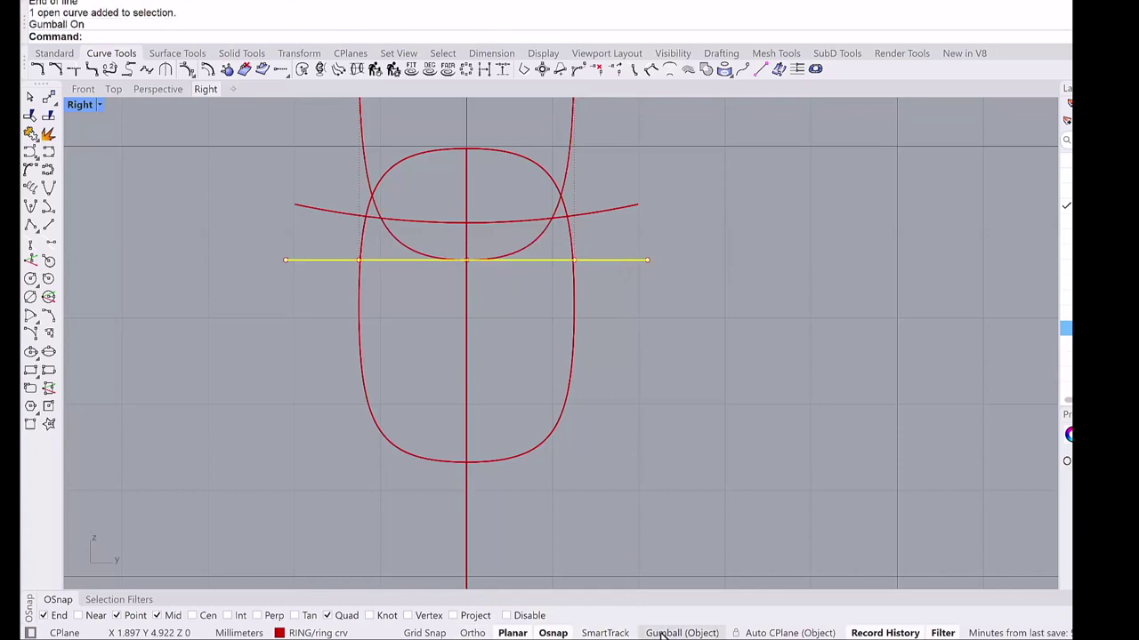
right_drag(508, 261, 496, 307)
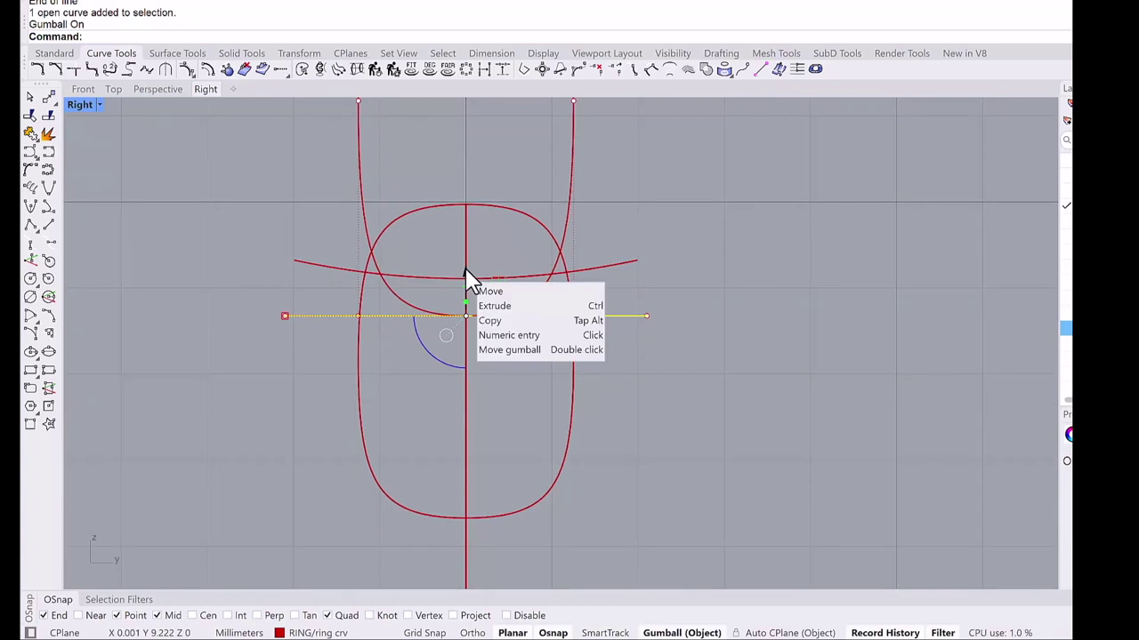
click(467, 272)
text(1.3)
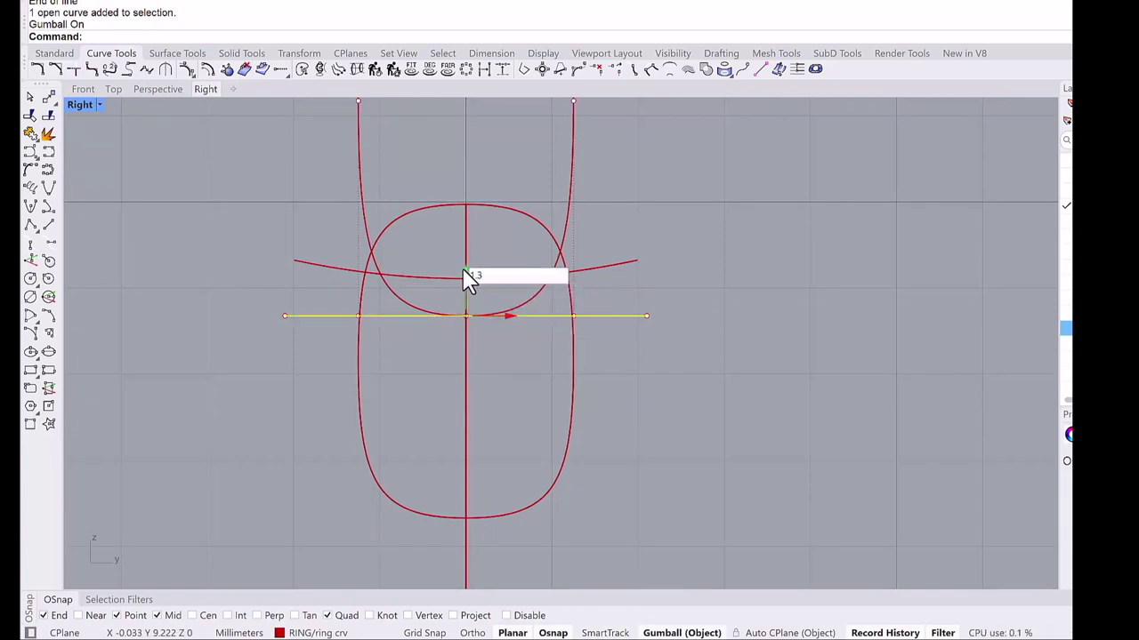
key(Return)
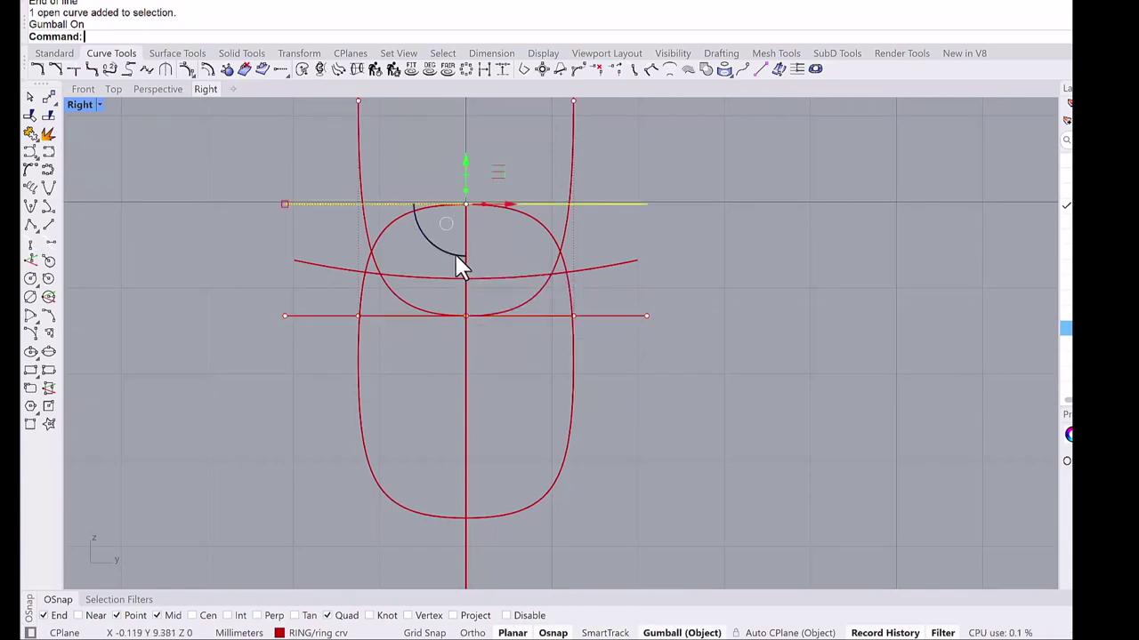
click(184, 176)
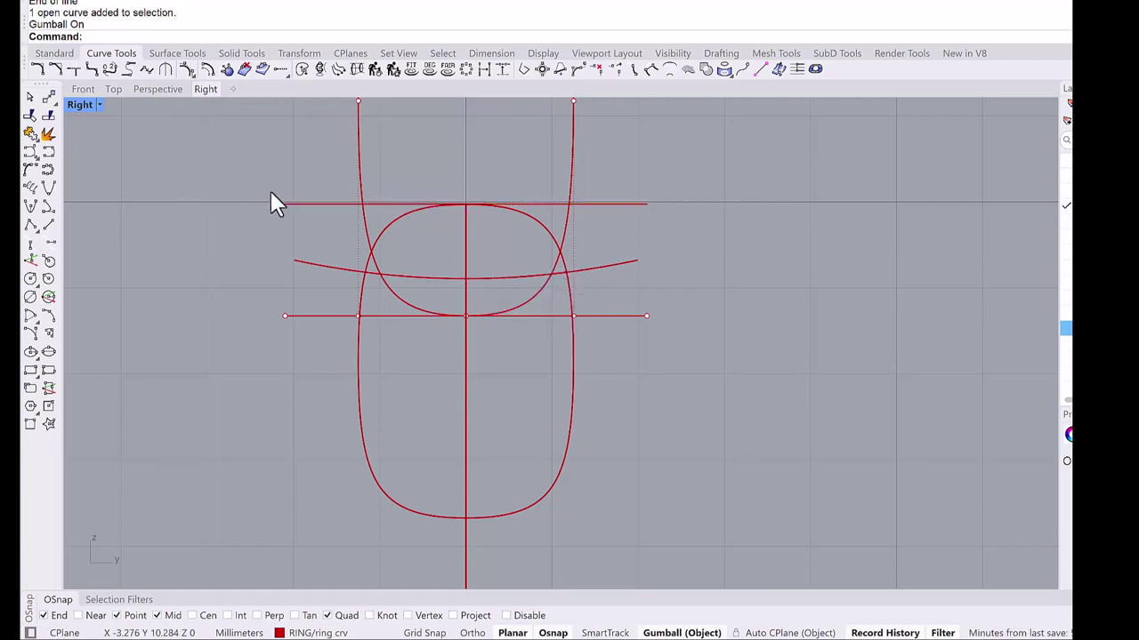
right_drag(270, 190, 277, 219)
Trim the upright profile above the upper horizontal line and trim off both line ends outside the profile.
click(368, 193)
shift+click(357, 233)
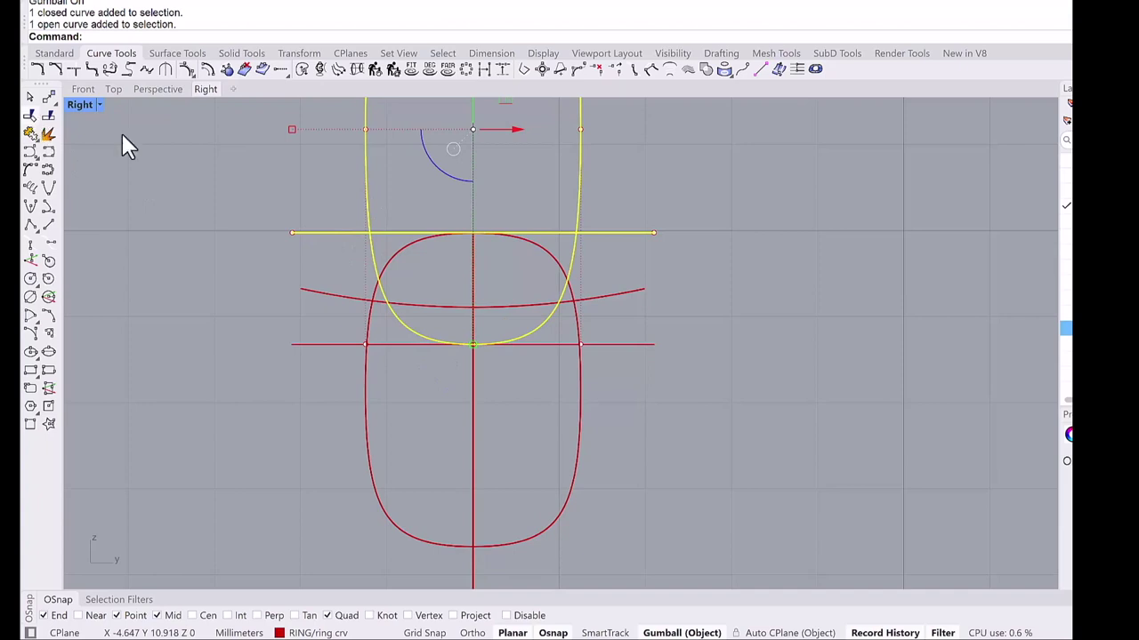
key(Return)
click(366, 203)
click(357, 233)
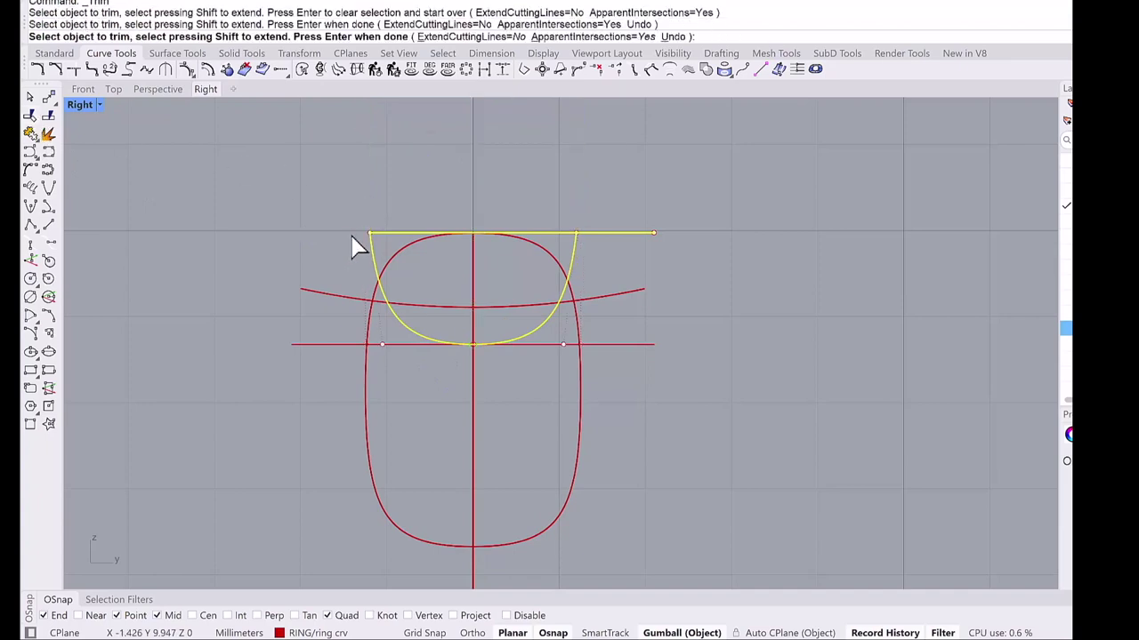
click(587, 238)
key(Return)
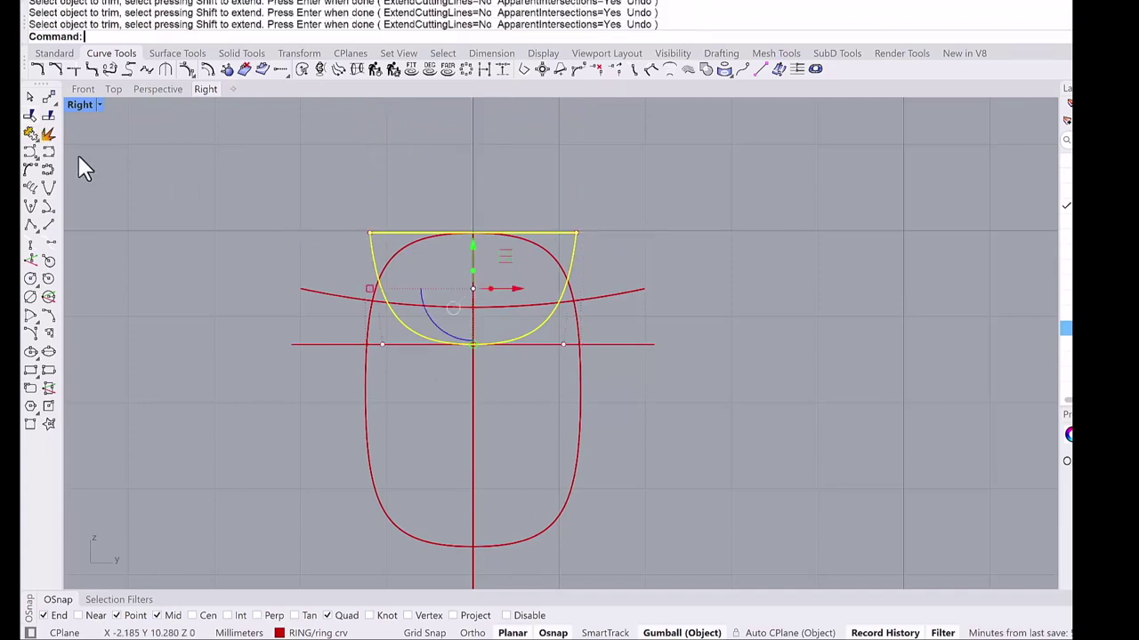
Join the trimmed profile and line into a closed curve and fillet its corners with a 0.2 mm radius.
click(34, 137)
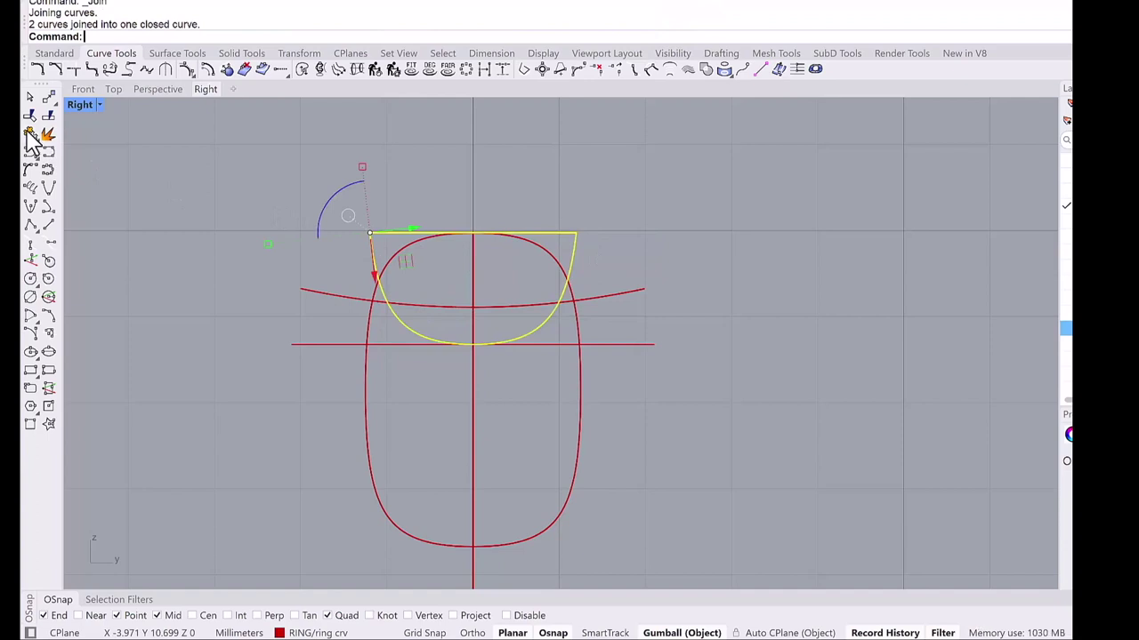
click(92, 72)
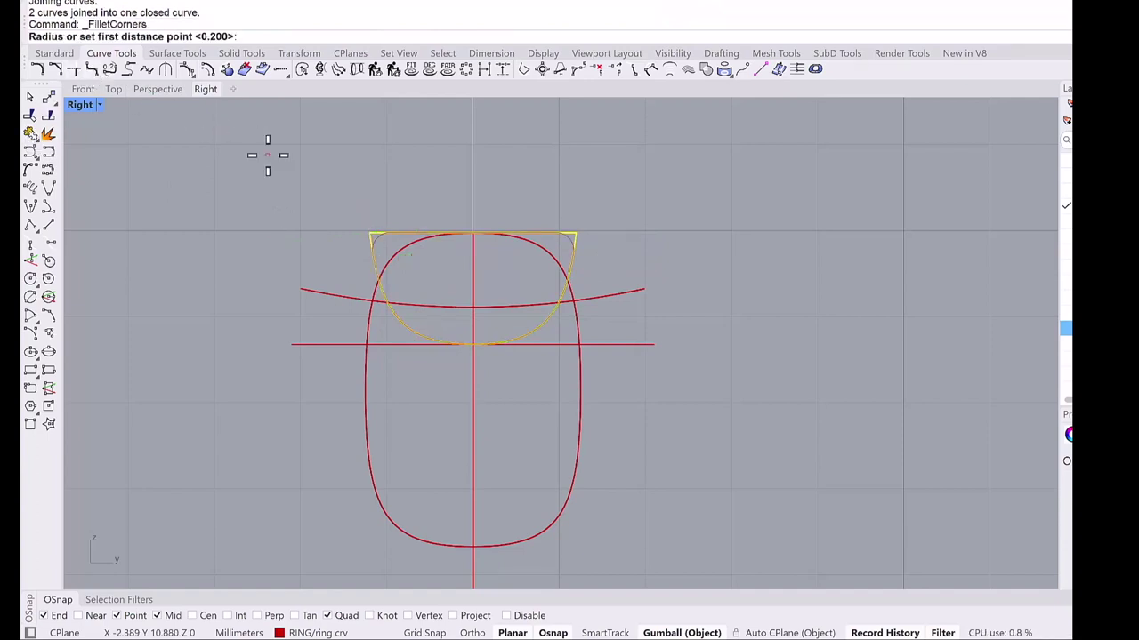
key(Return)
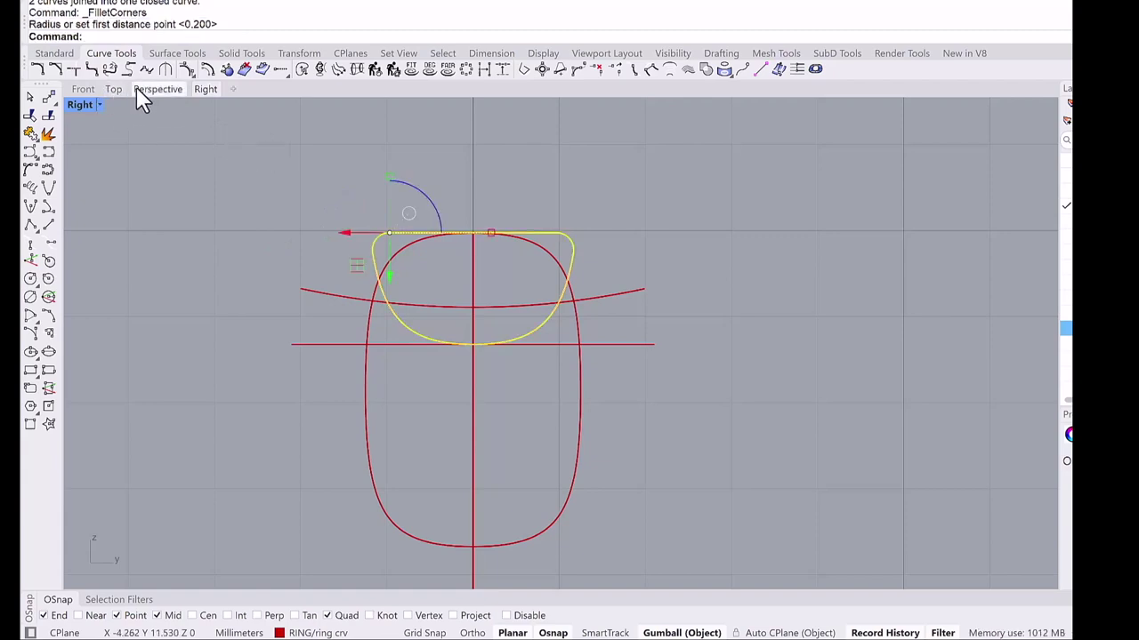
click(647, 124)
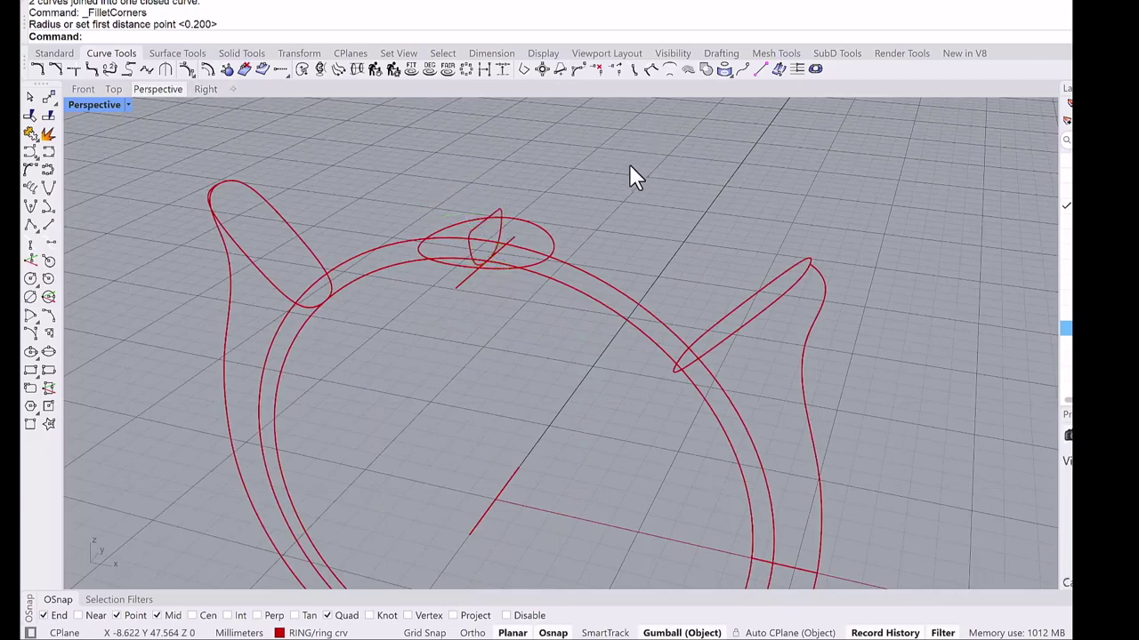
With the gumball off, rotate a copy of the filleted top profile about the origin in the front view, about 44.6° to the left shoulder.
scroll(610, 170, down, 5)
right_drag(611, 173, 610, 183)
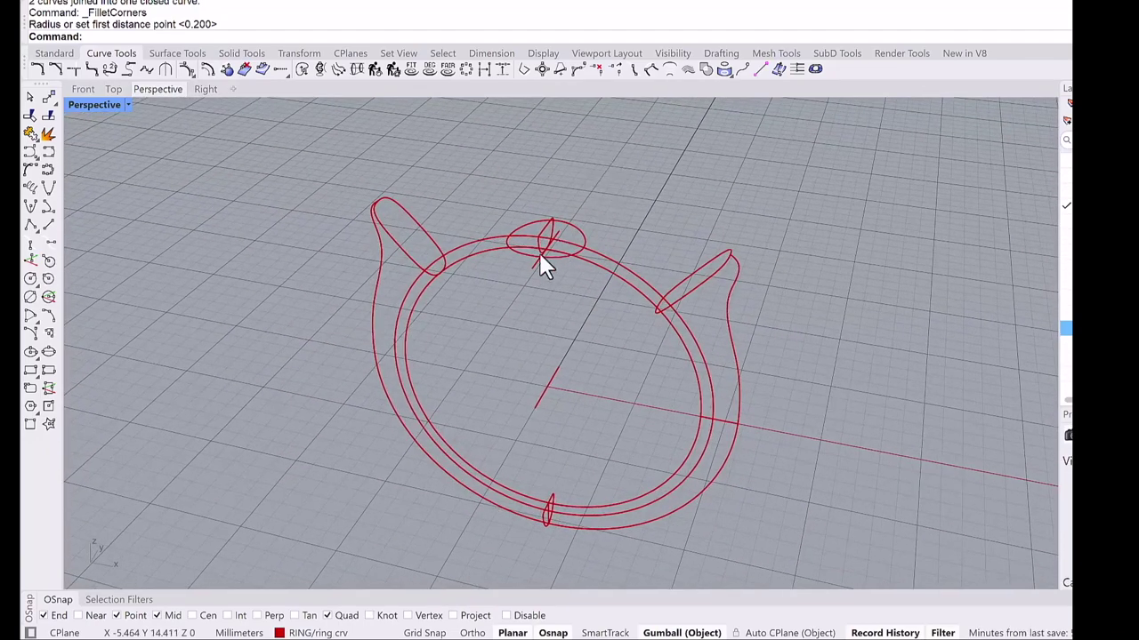
scroll(540, 256, up, 3)
click(547, 223)
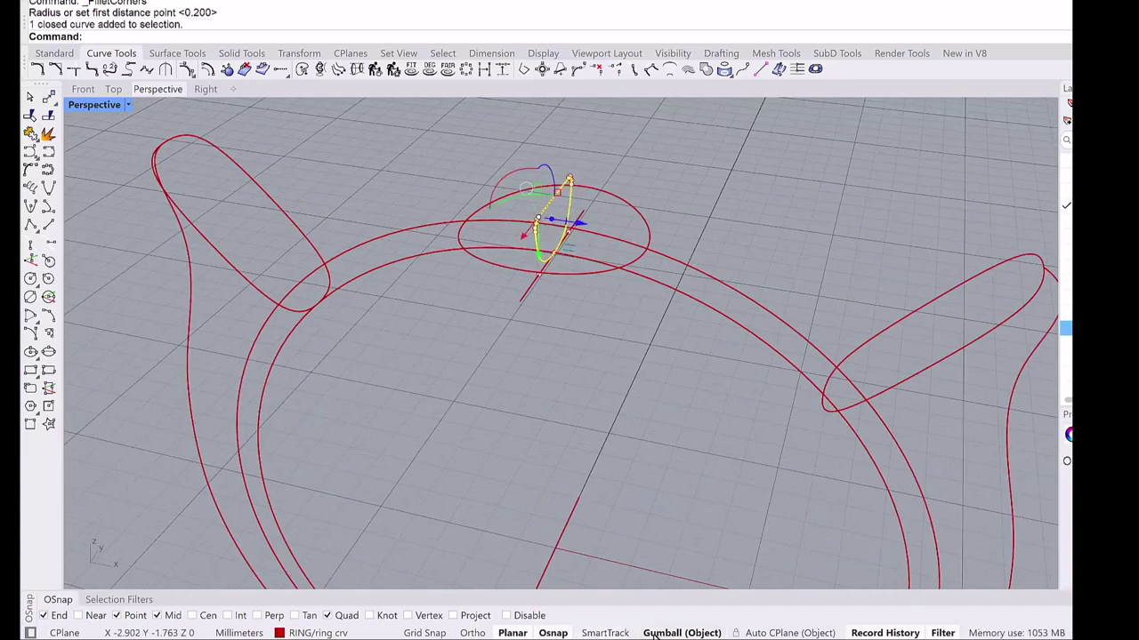
click(682, 633)
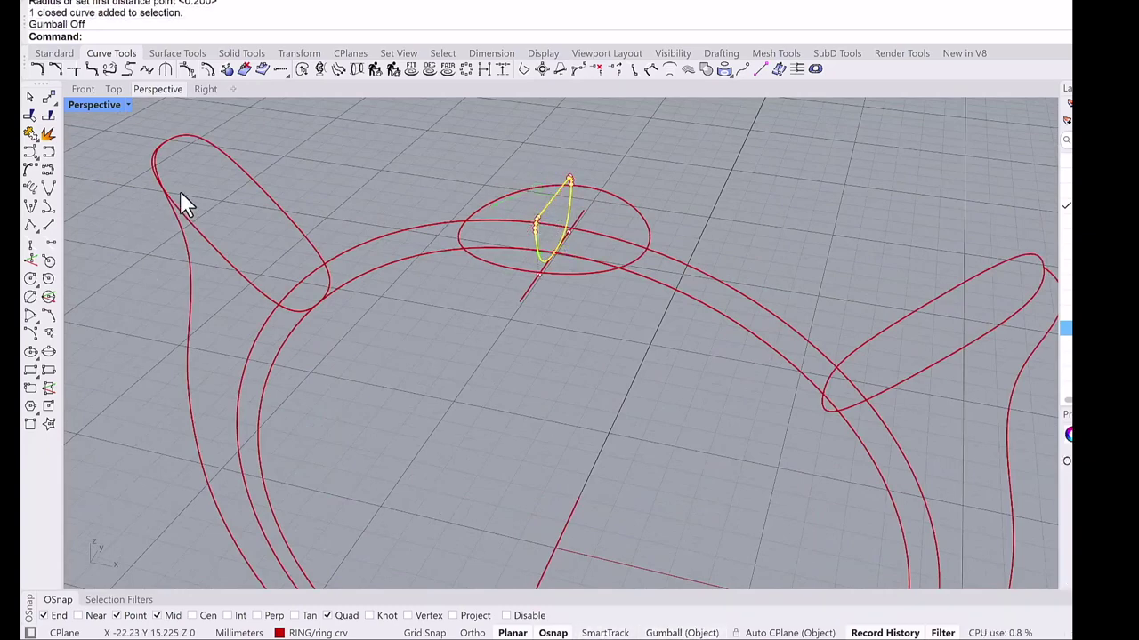
key(ctrl+F2)
click(54, 52)
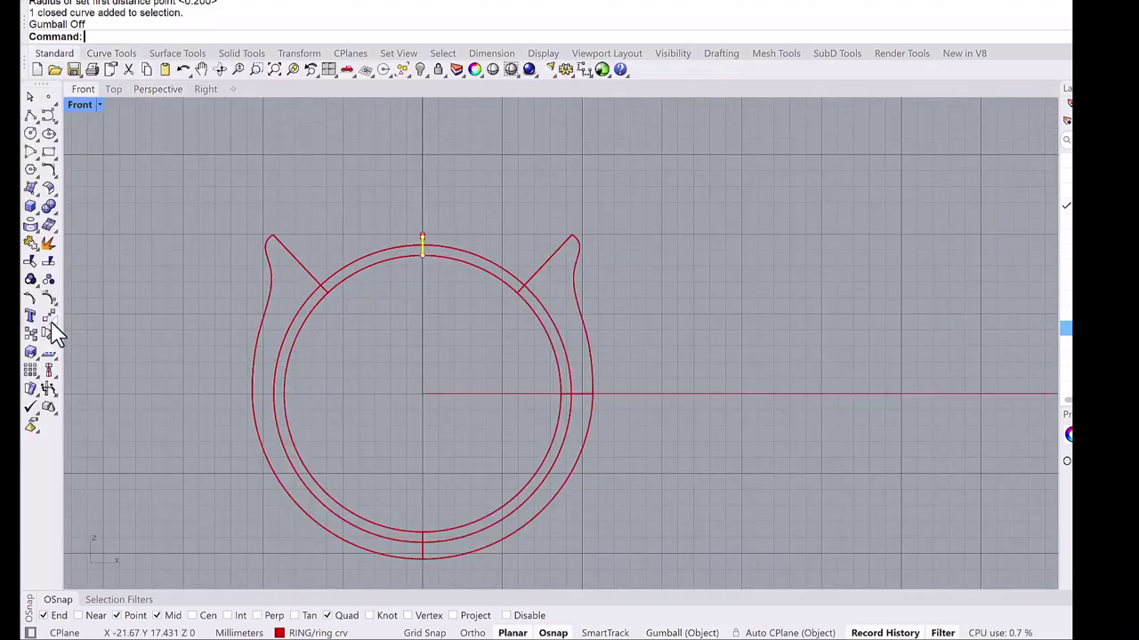
click(50, 326)
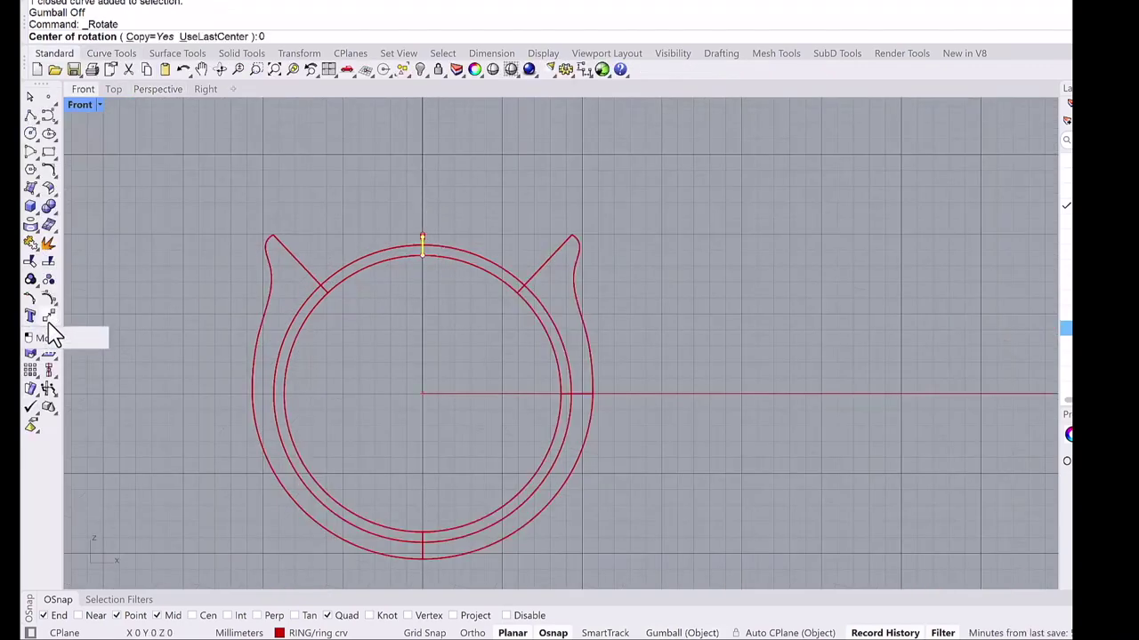
text(0)
key(Return)
click(422, 184)
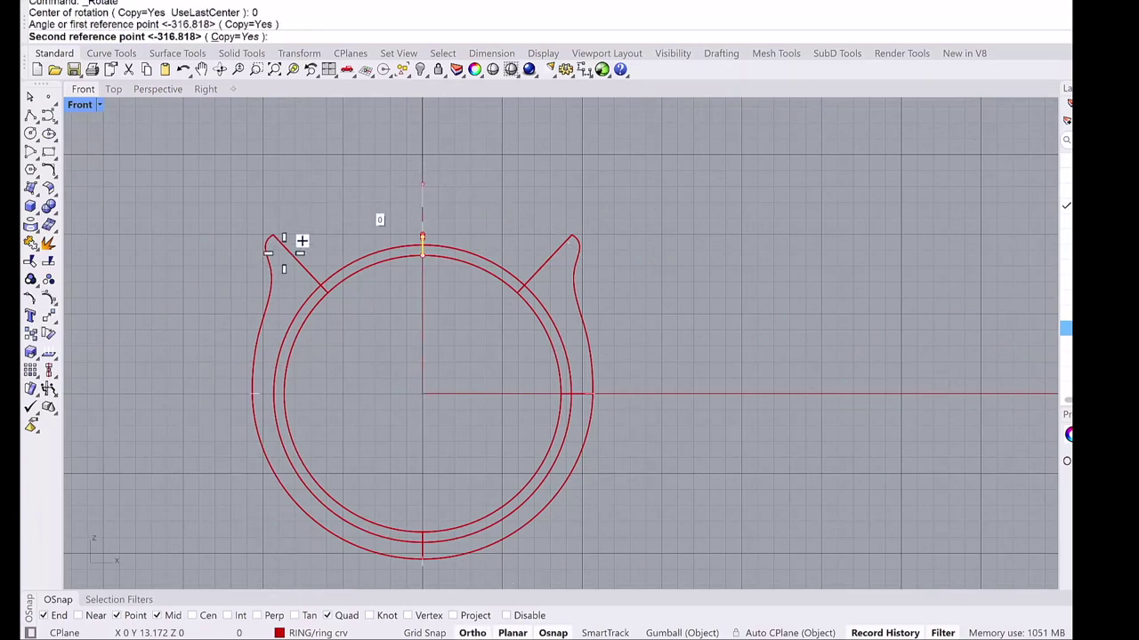
scroll(258, 241, up, 3)
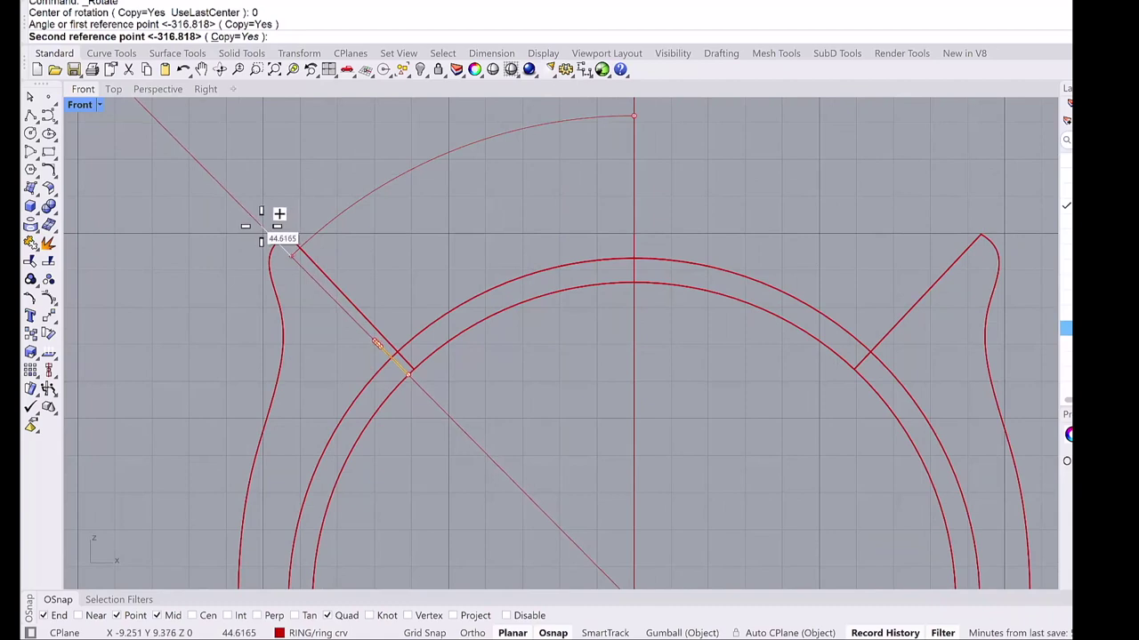
click(260, 226)
key(Return)
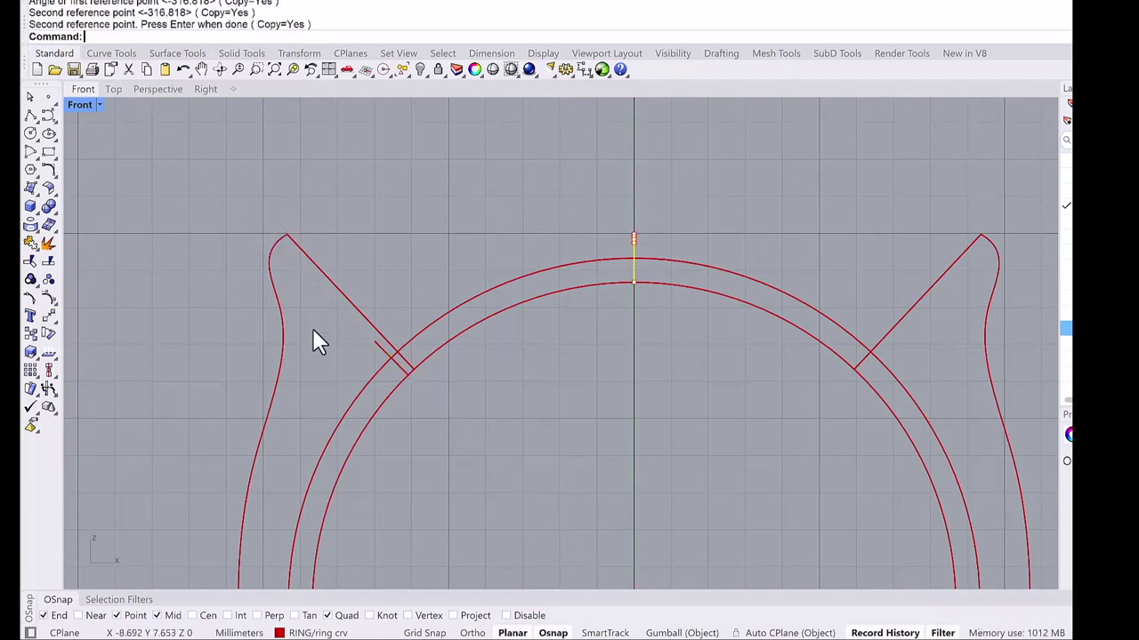
Mirror the rotated profile across the ring's vertical centre axis to the opposite shoulder.
click(377, 355)
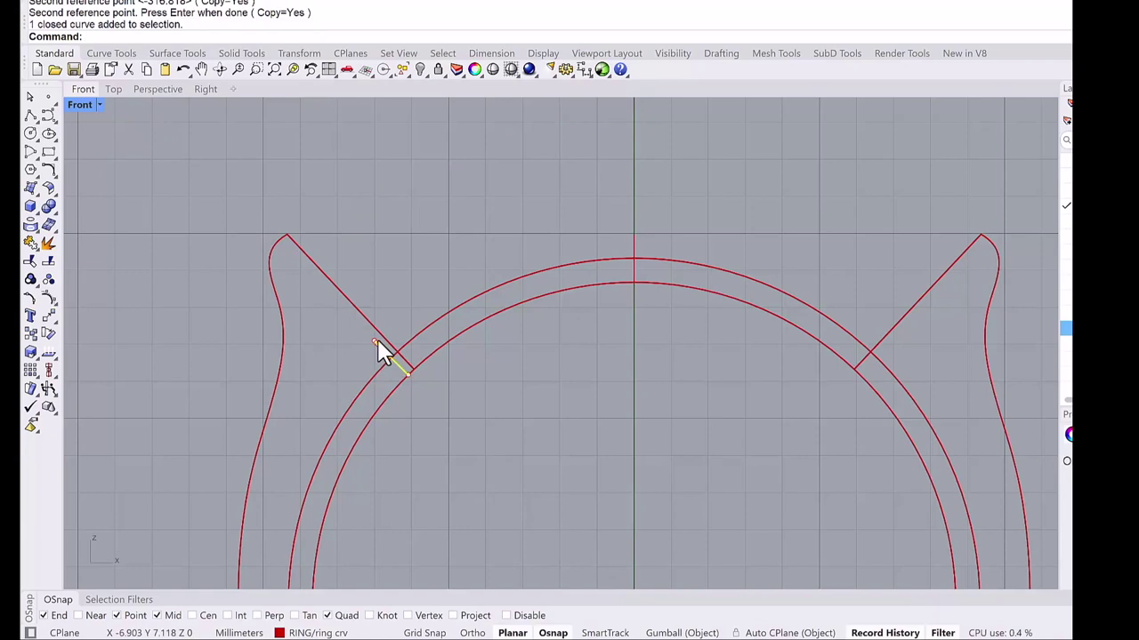
text(M)
key(Return)
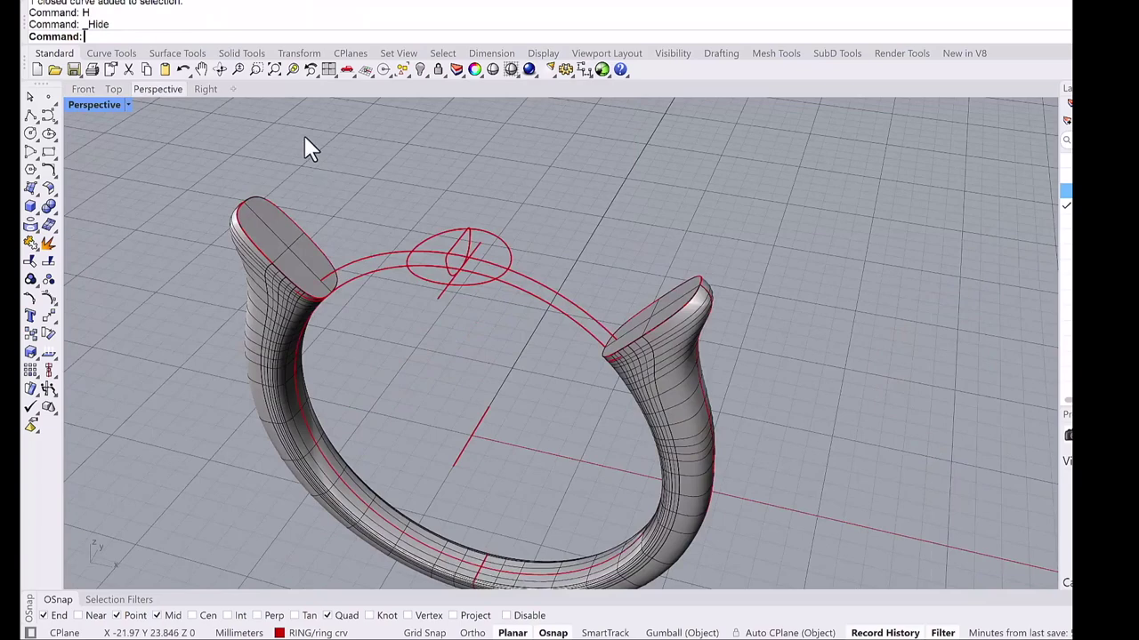
Set up a one-rail sweep in wireframe display, using the inner finger circle as rail and the two shoulder profiles as shapes.
click(169, 55)
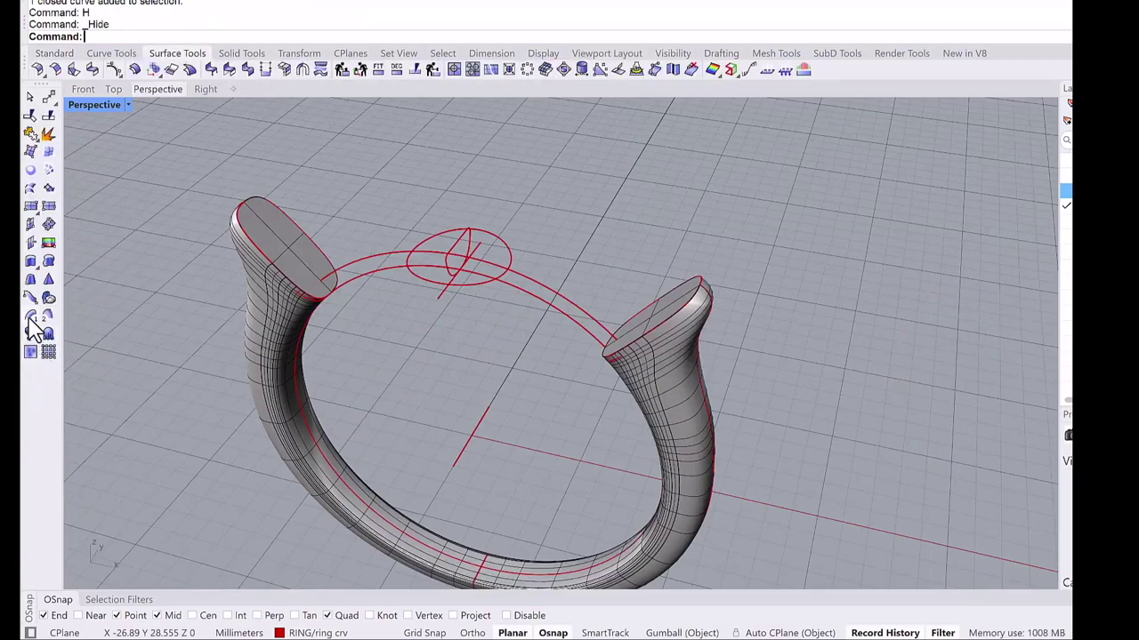
click(31, 317)
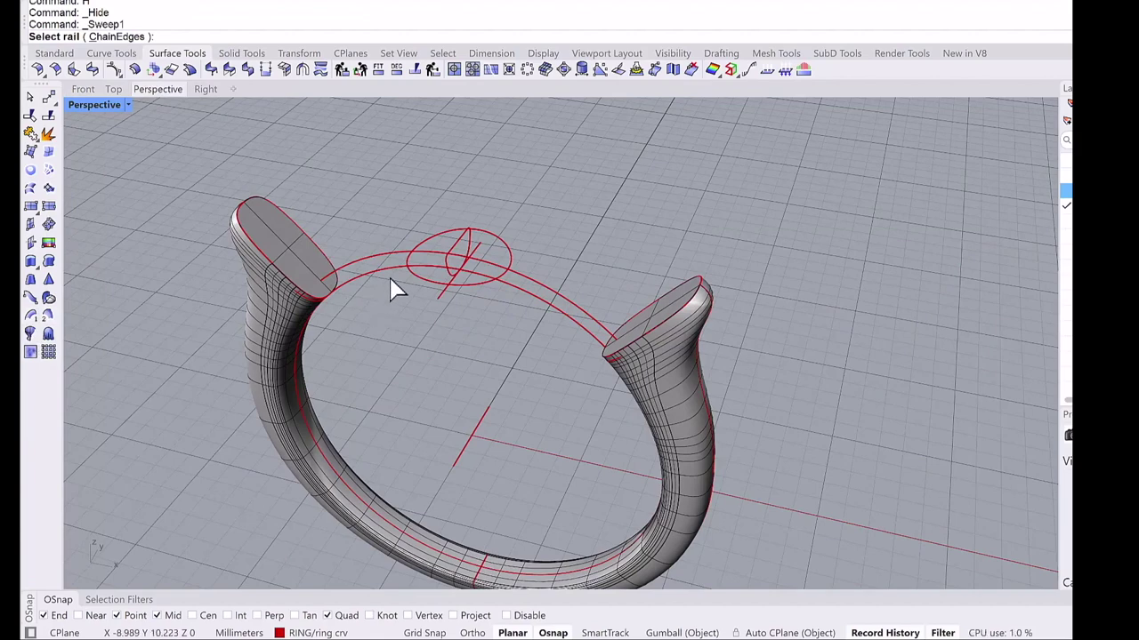
click(389, 279)
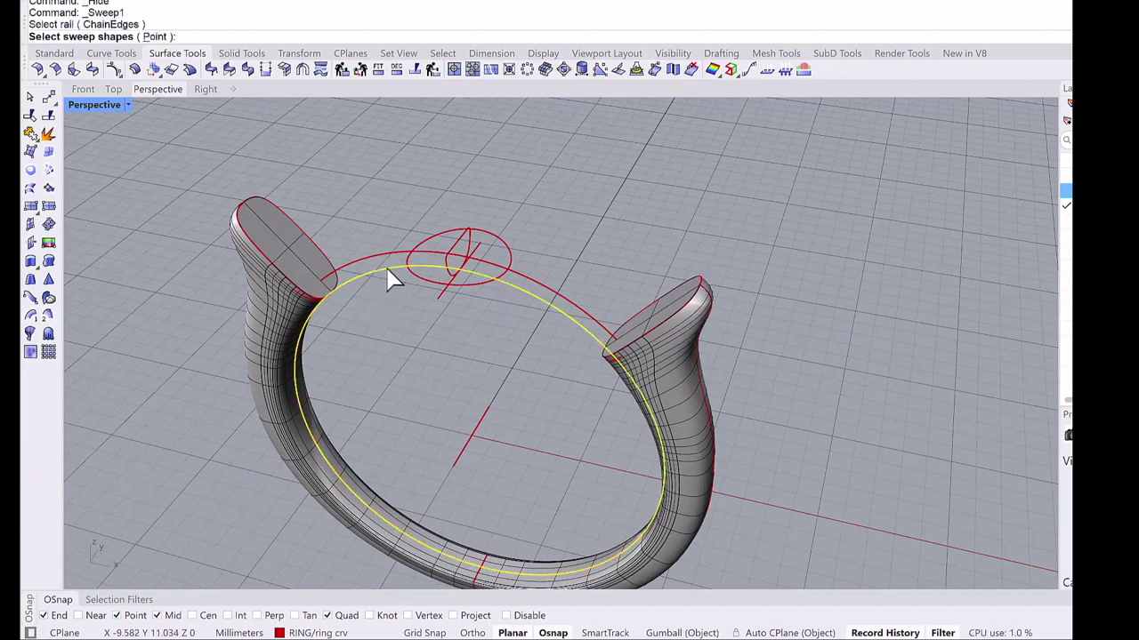
middle_click(380, 189)
click(412, 163)
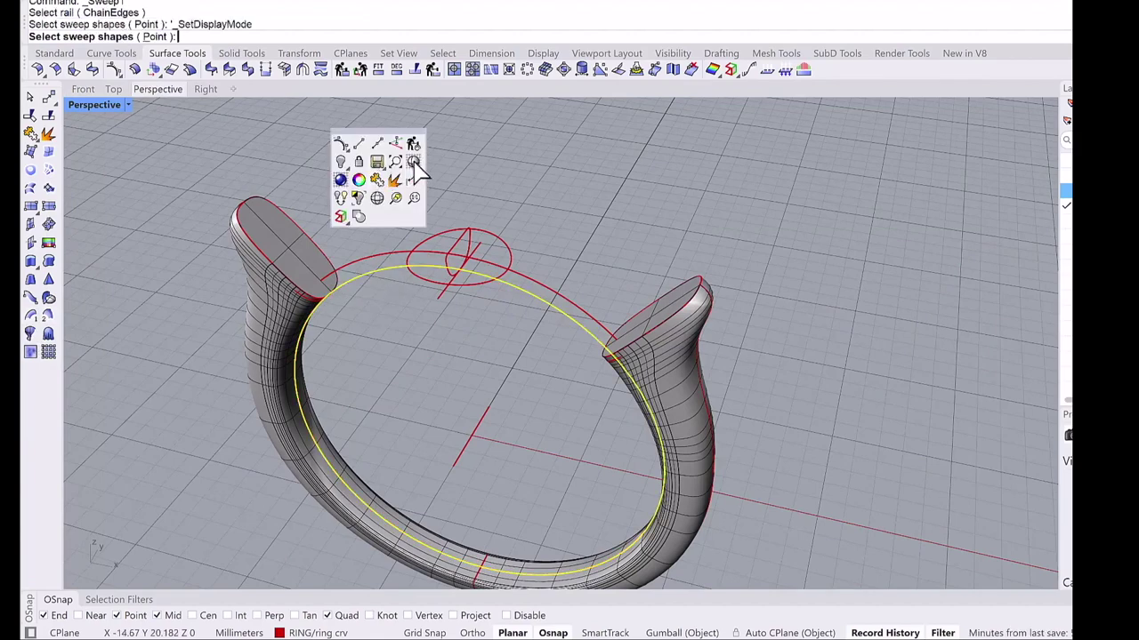
right_drag(322, 286, 337, 272)
scroll(380, 252, up, 3)
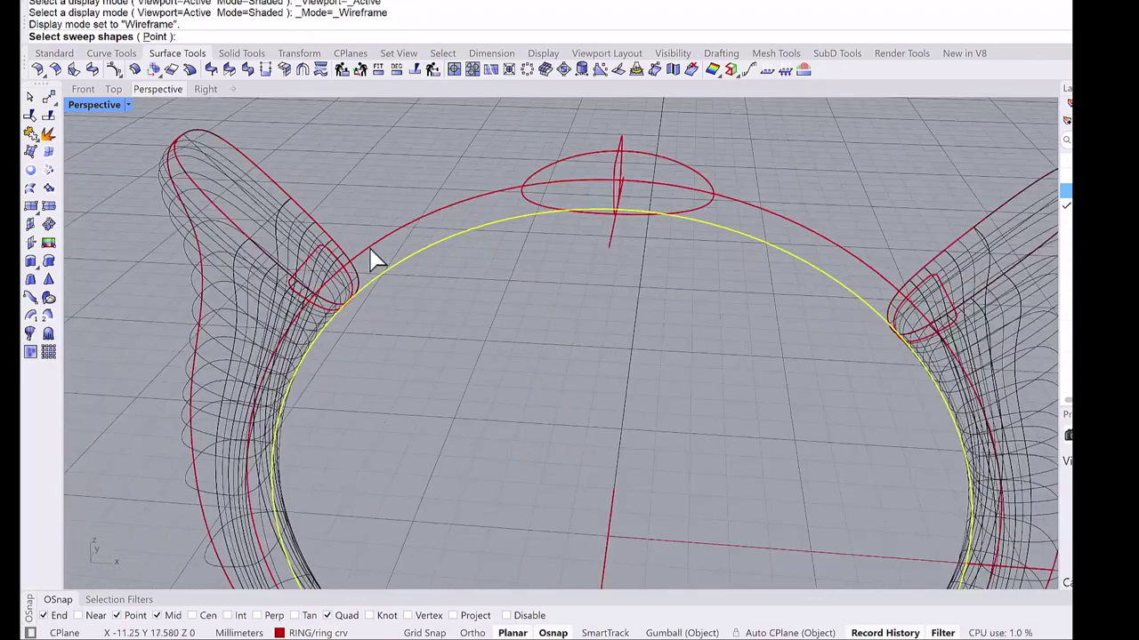
scroll(378, 248, up, 4)
right_drag(383, 245, 387, 247)
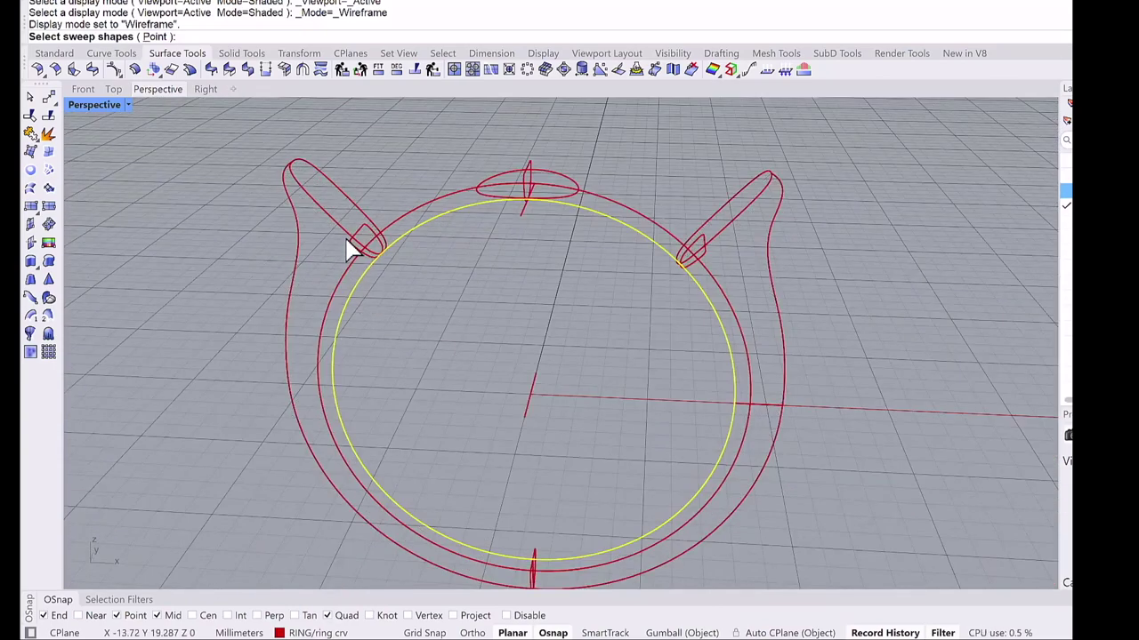
click(350, 245)
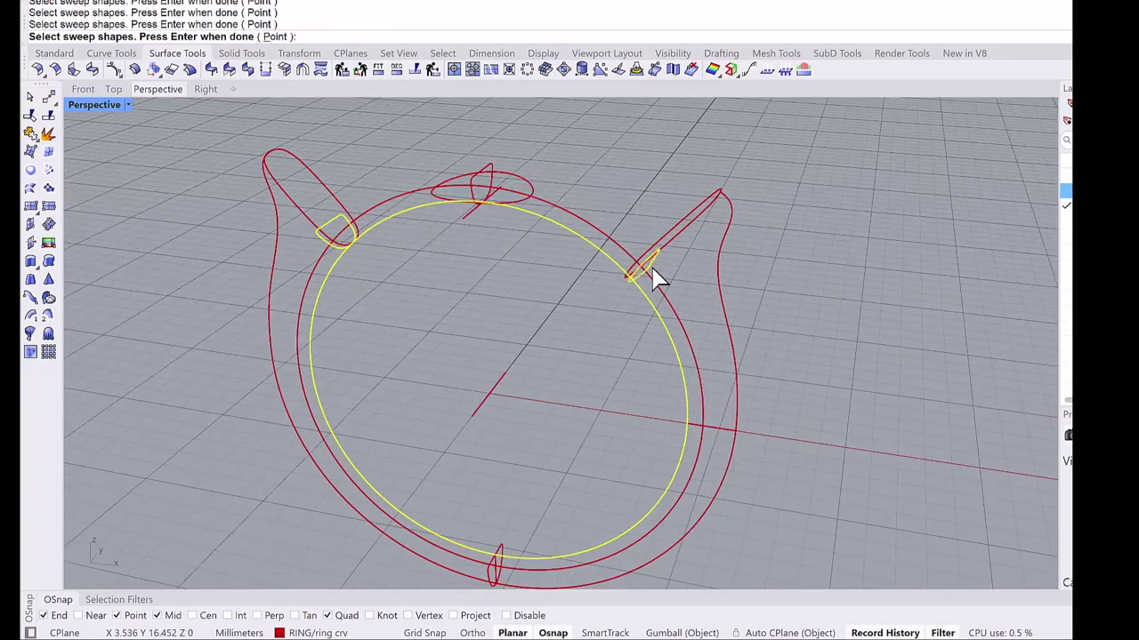
key(Return)
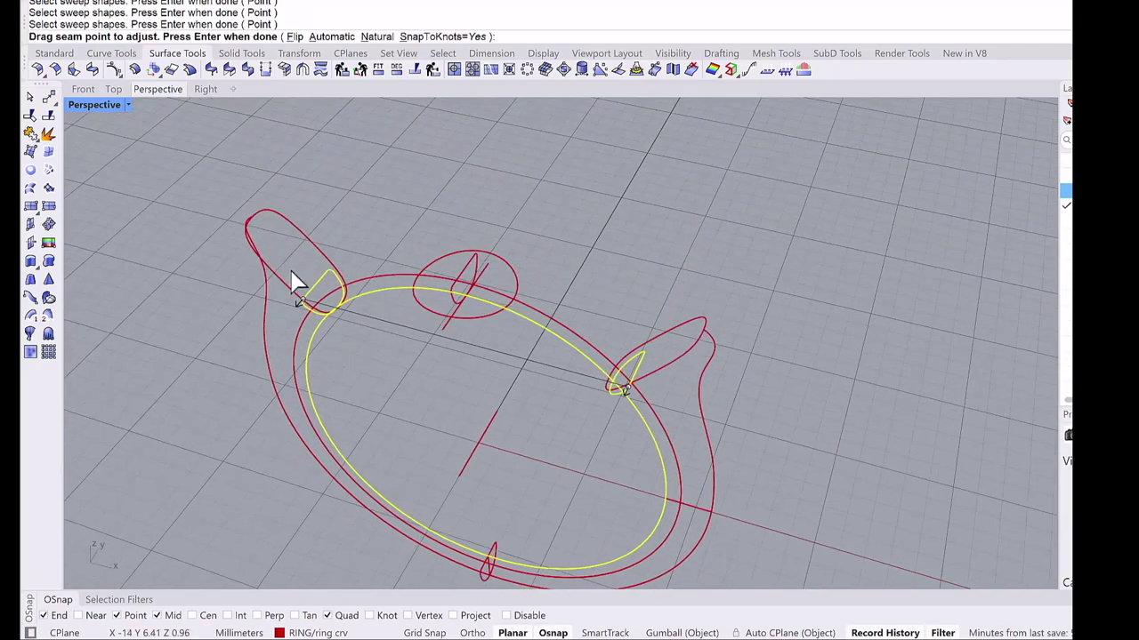
Align the seam points on both shoulder profiles and create the sweep with Freeform frame style, Refit rail and unchanged cross sections.
drag(302, 307, 339, 313)
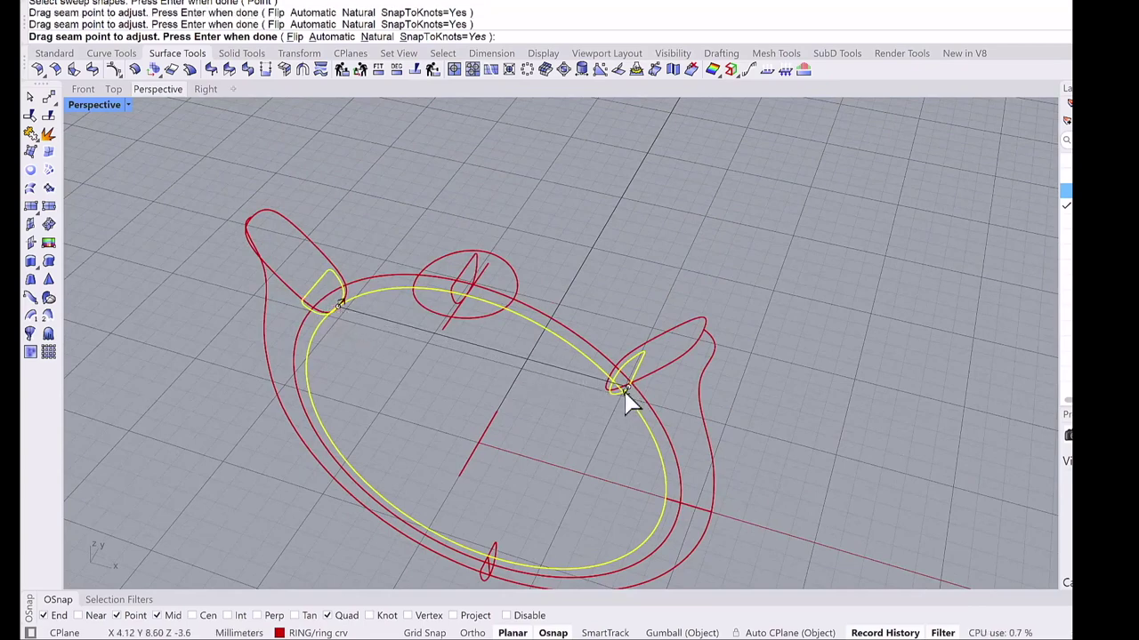
drag(629, 399, 620, 405)
drag(612, 392, 614, 391)
key(Return)
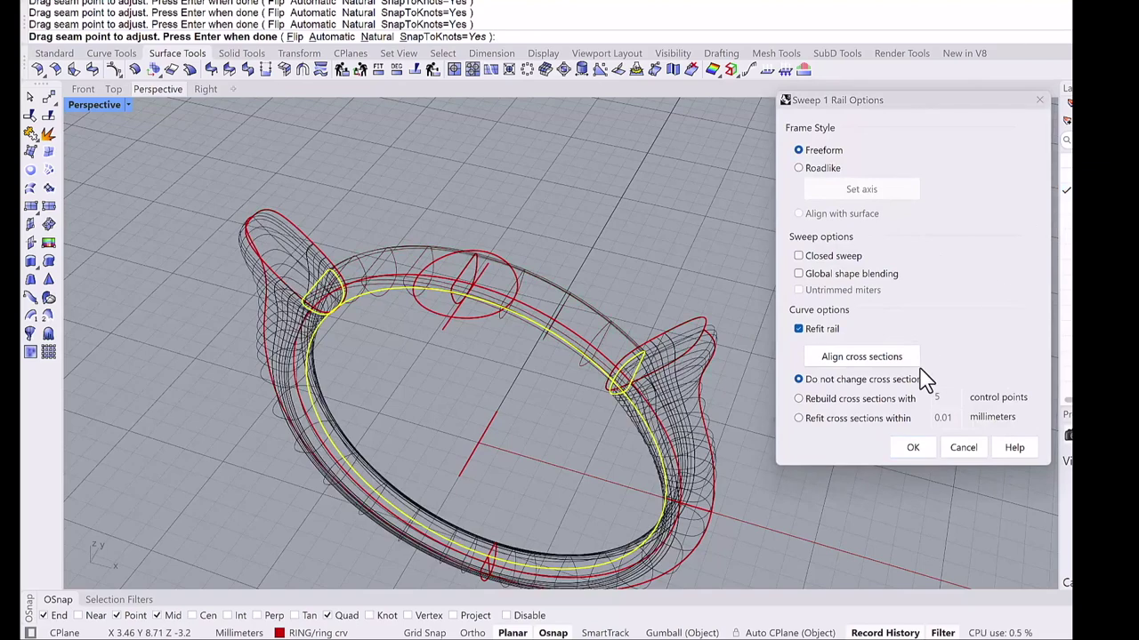
click(918, 450)
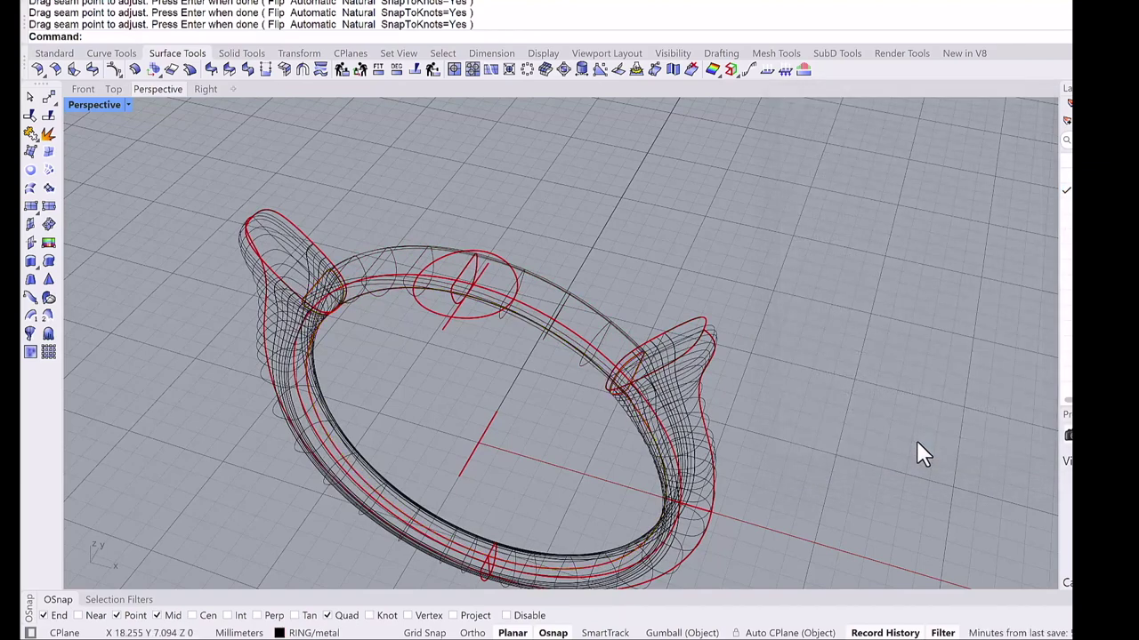
Switch the perspective view to shaded display and cap the swept bridge between the shoulders into a closed solid.
middle_click(632, 144)
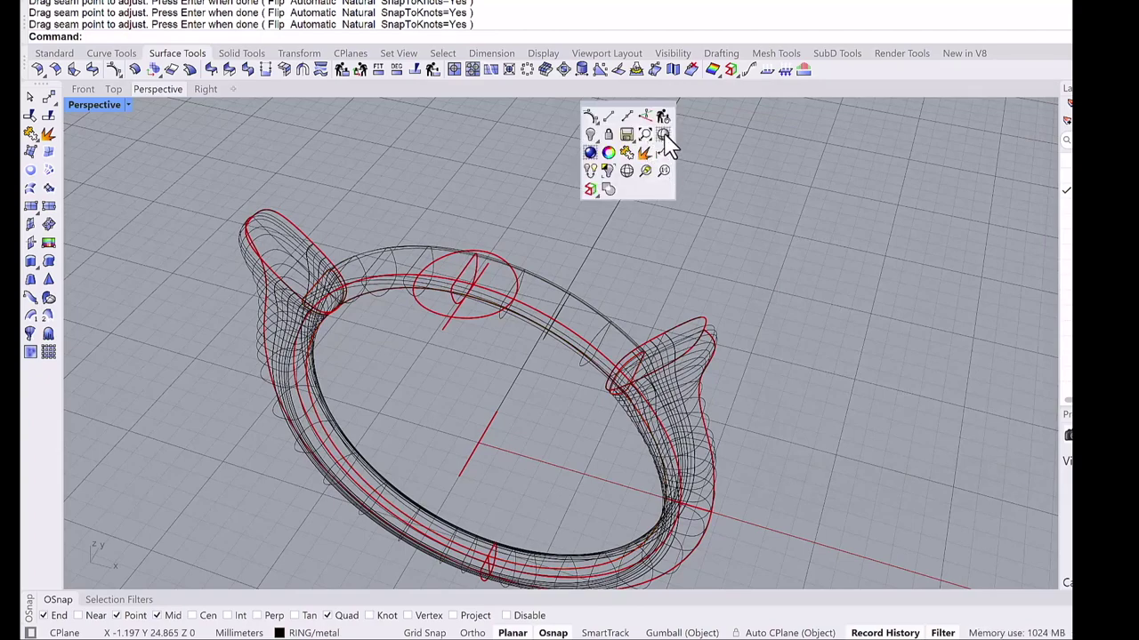
click(663, 134)
mouse_move(531, 269)
right_down()
mouse_move(540, 245)
mouse_move(518, 255)
right_up()
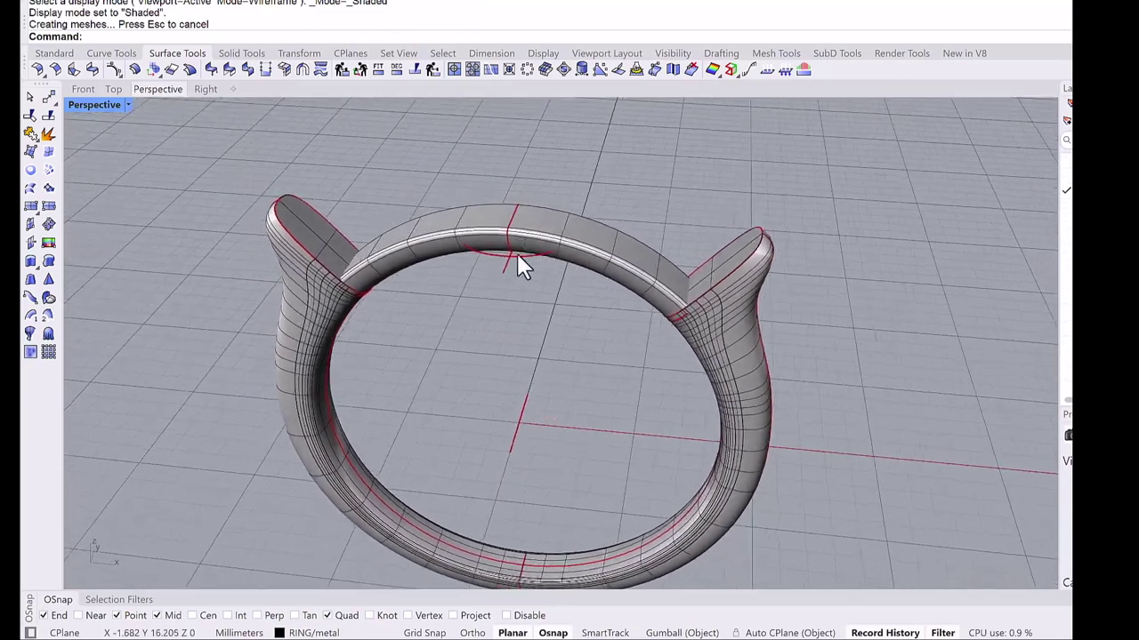
click(416, 253)
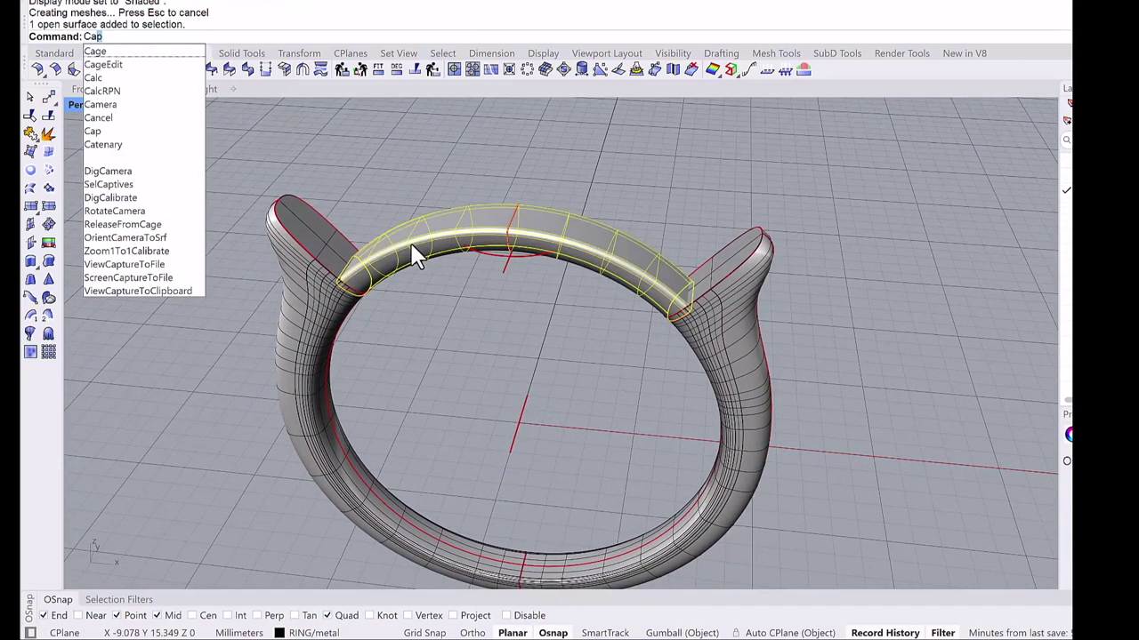
key(Return)
key(Escape)
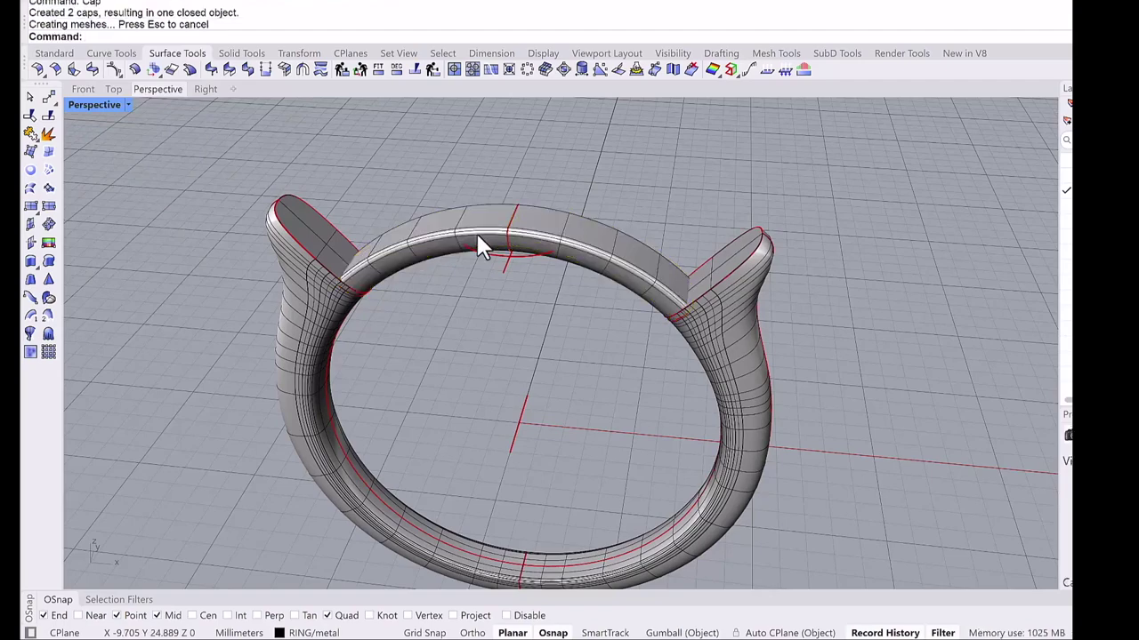
Create a closed pipe with a 1.32 mm diameter along the oval outline at the top of the ring.
right_drag(477, 246, 490, 262)
click(501, 297)
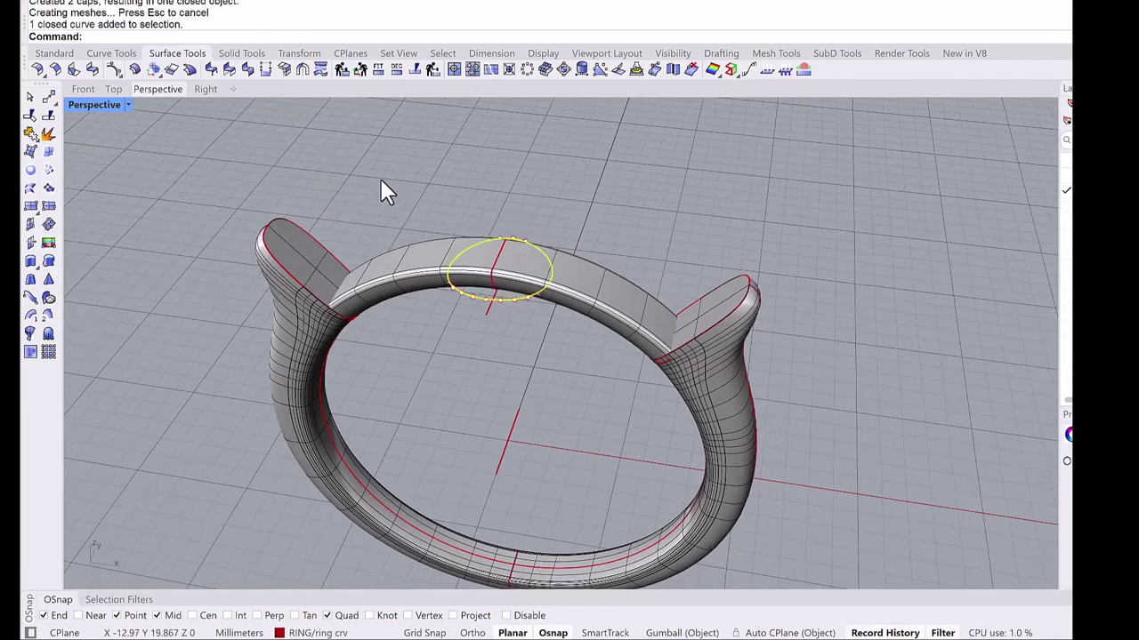
key(Escape)
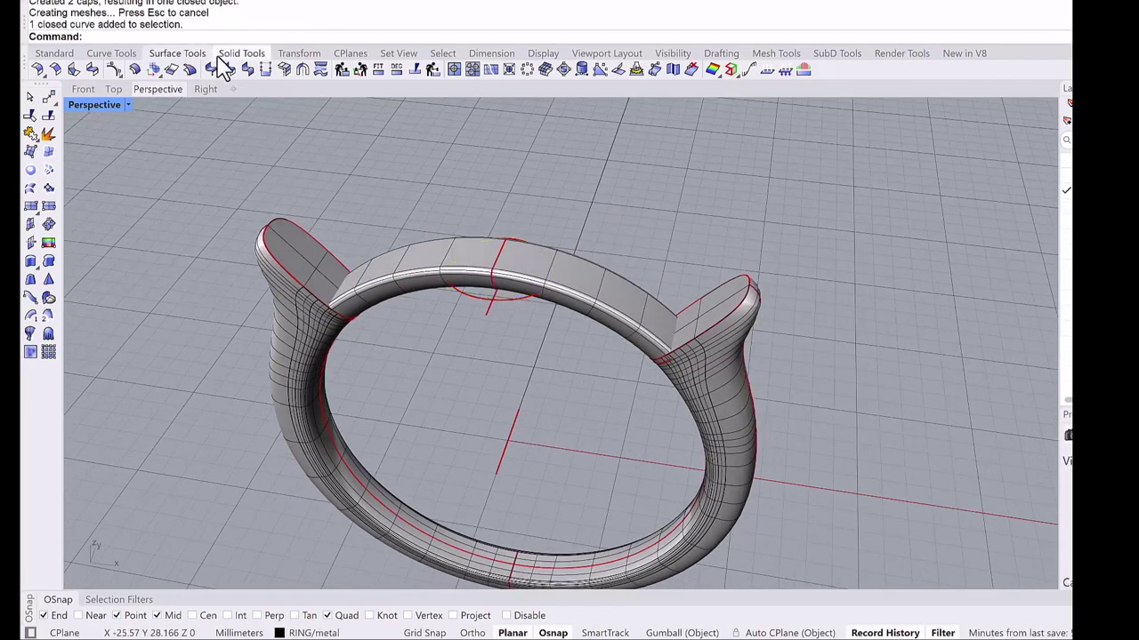
click(241, 54)
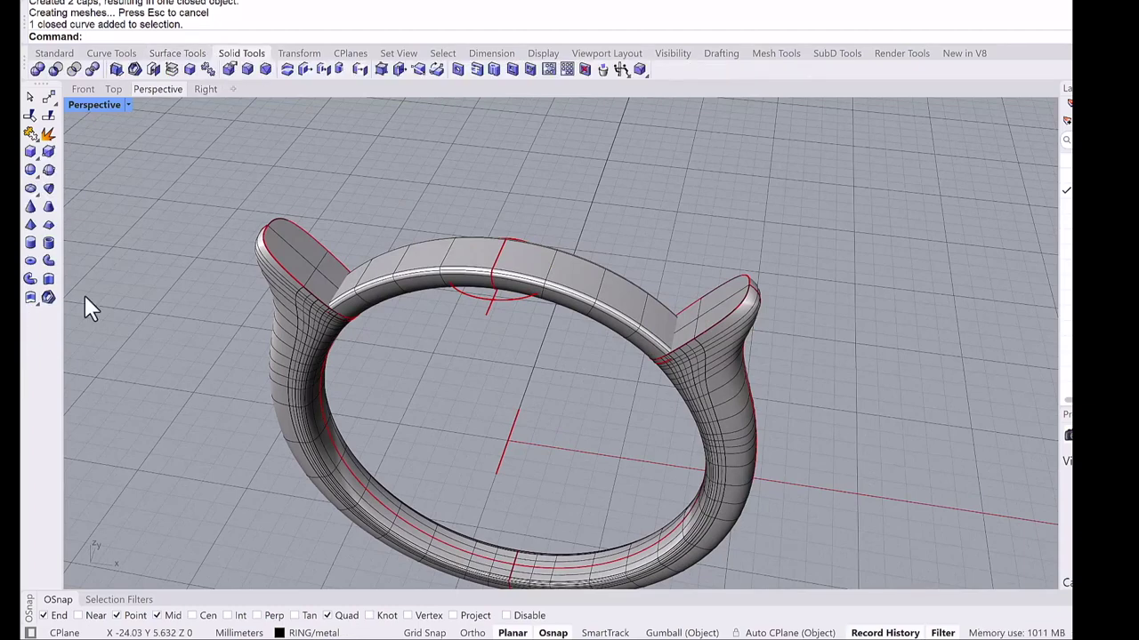
click(49, 260)
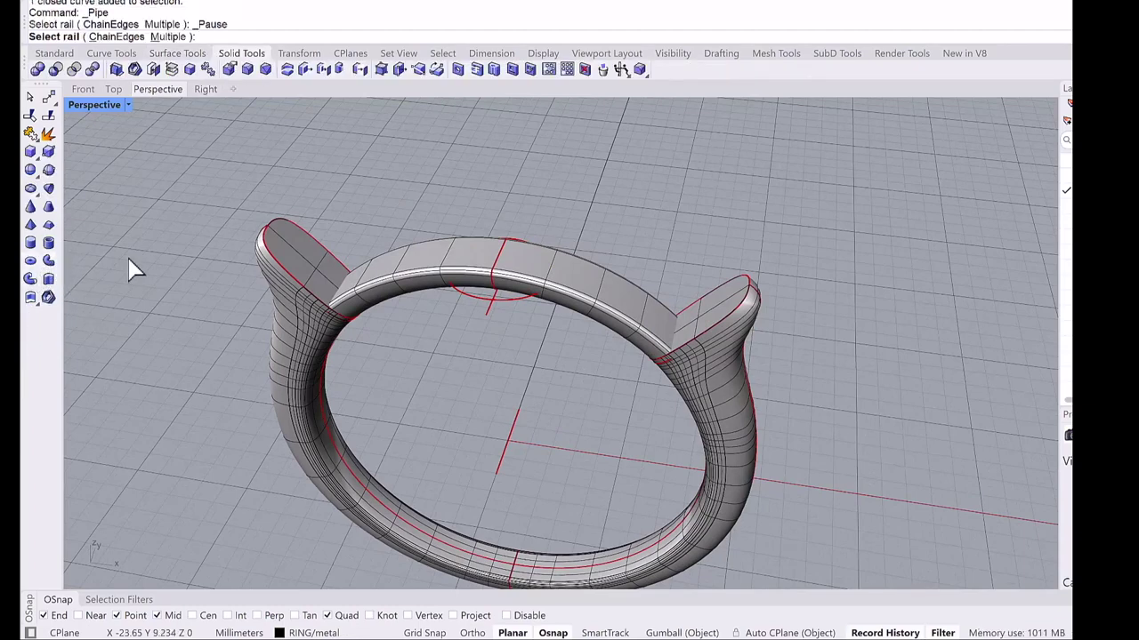
click(498, 297)
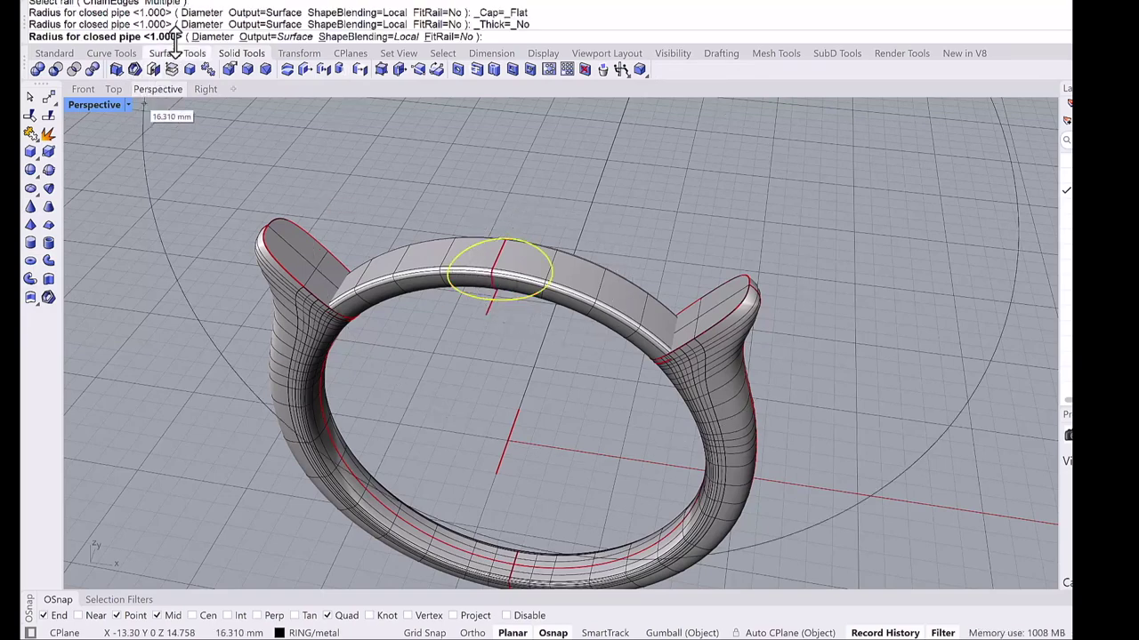
click(214, 37)
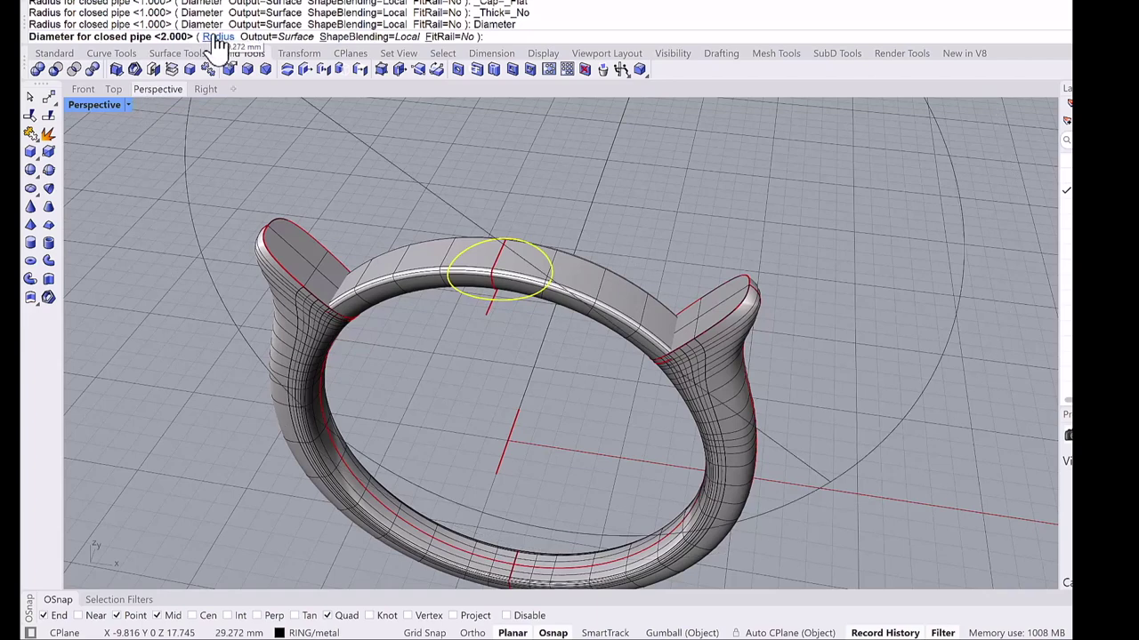
text(1)
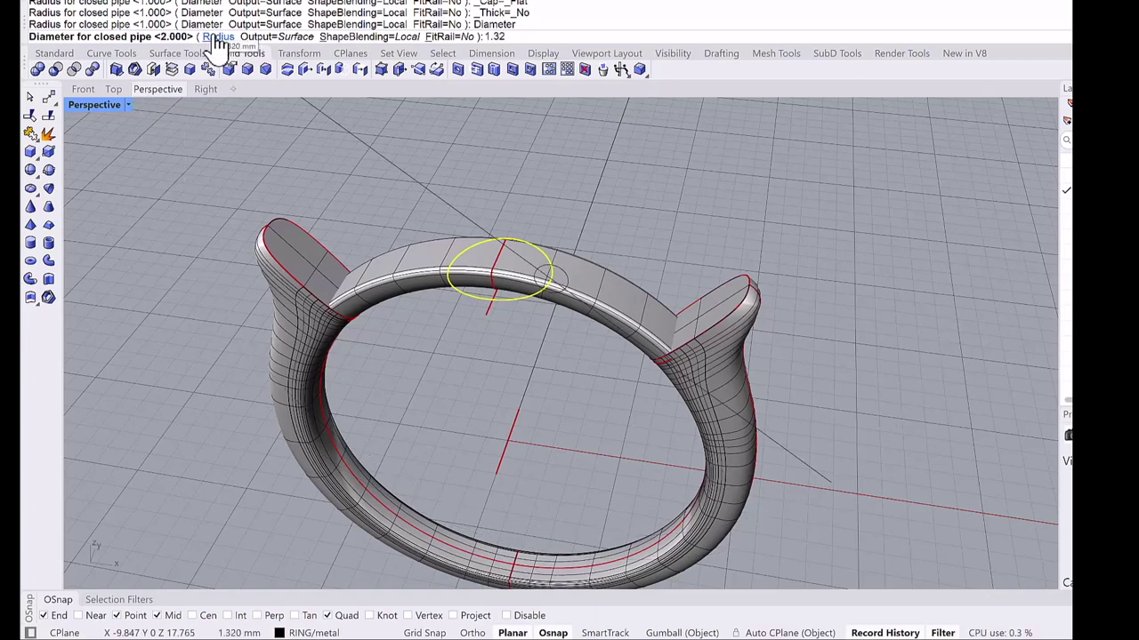
text(.32)
key(Return)
key(Return)
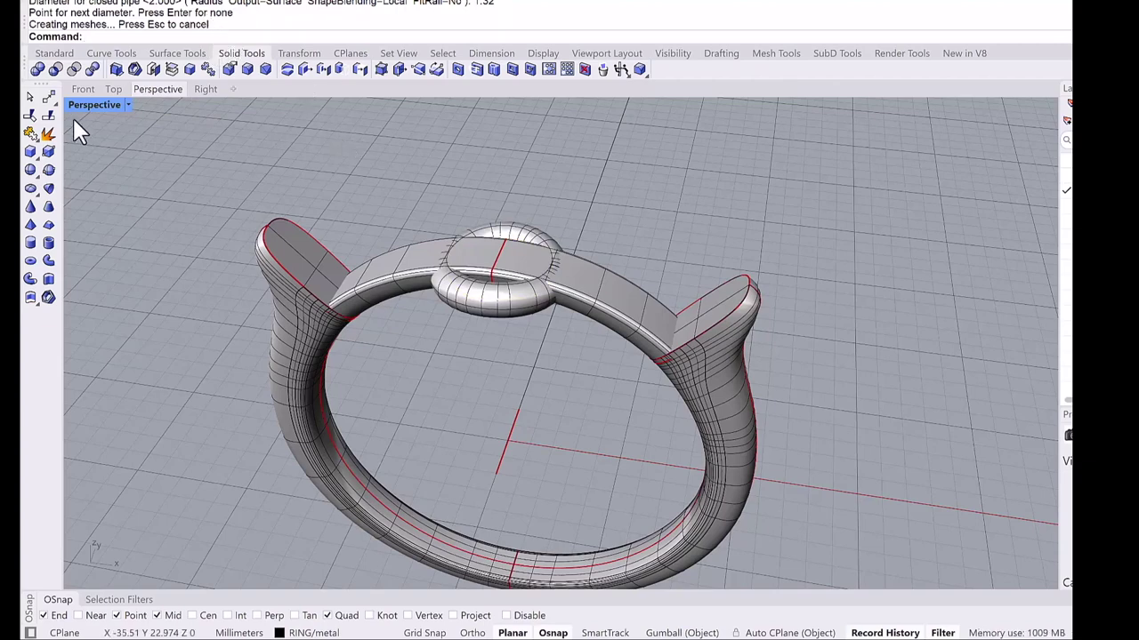
Subtract the closed oval pipe from the bridge with a Boolean difference, keeping the pipe, and delete the leftover bridge piece inside the oval.
click(56, 71)
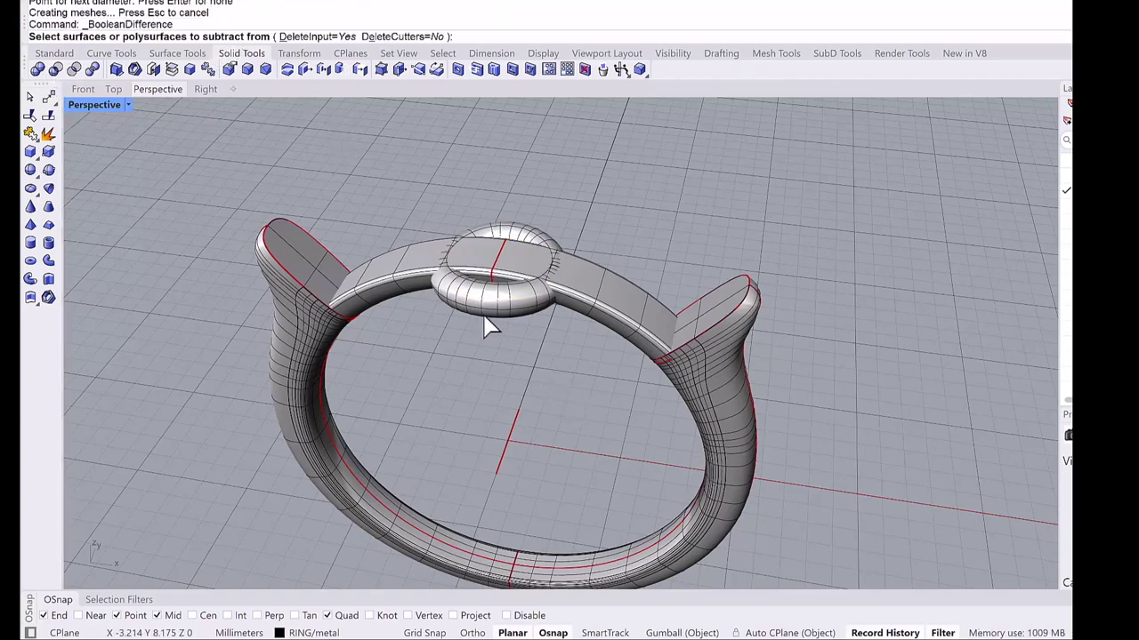
click(403, 281)
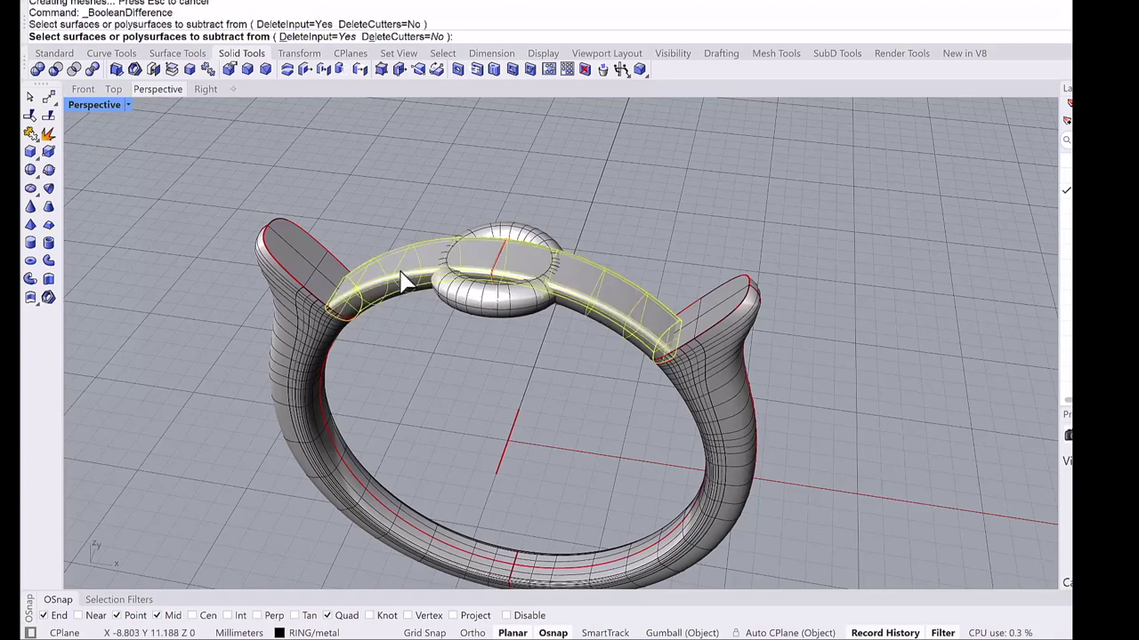
key(Return)
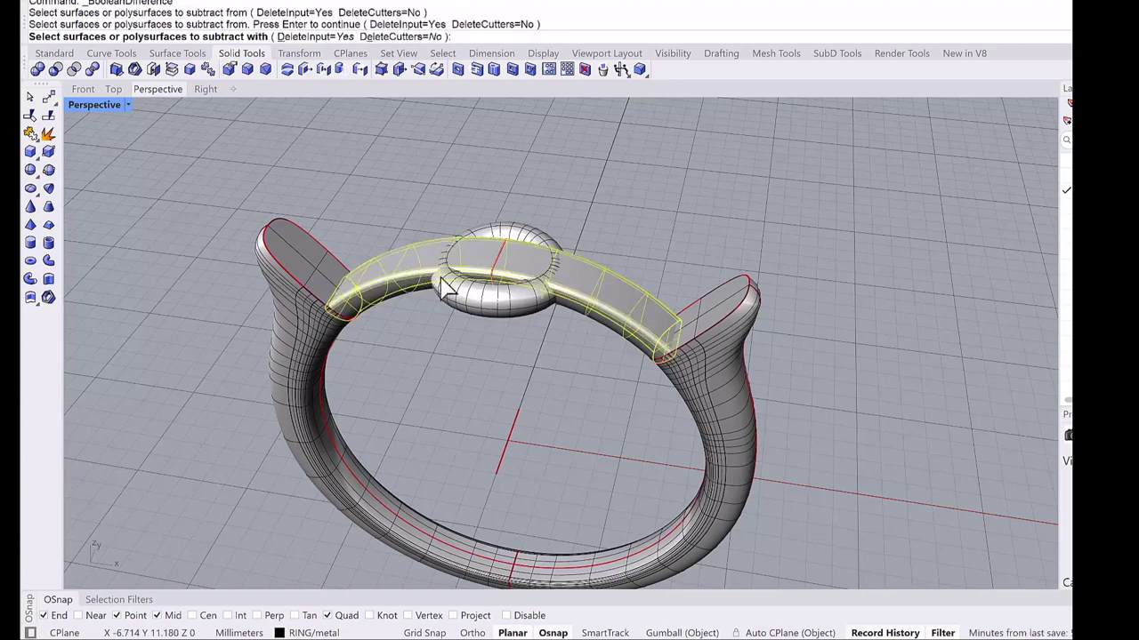
click(463, 303)
key(Return)
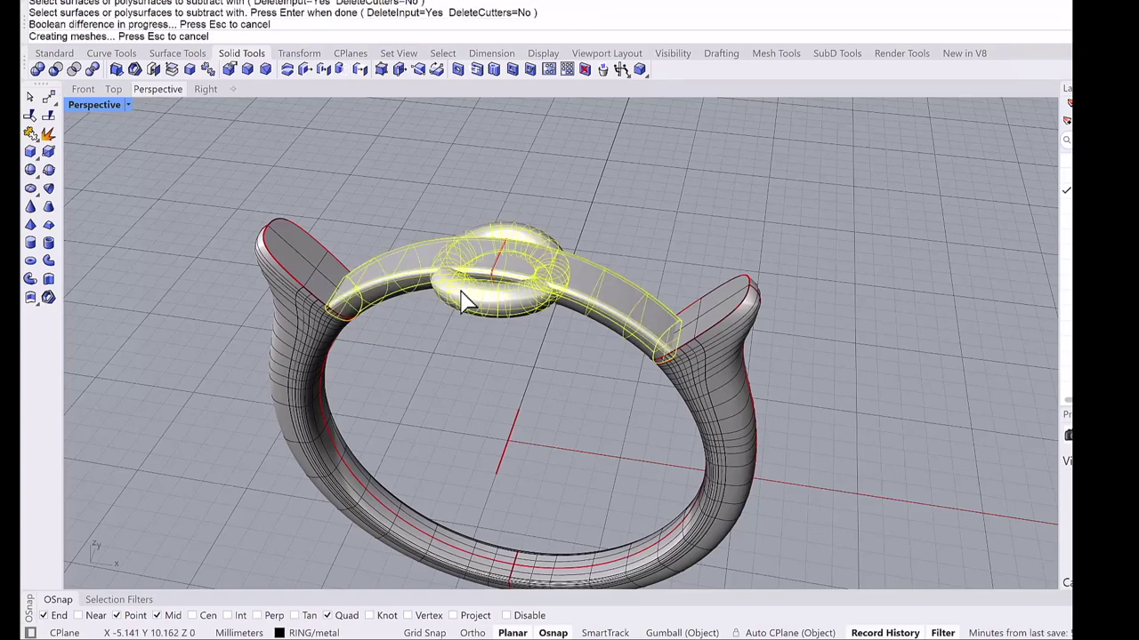
click(496, 278)
click(544, 297)
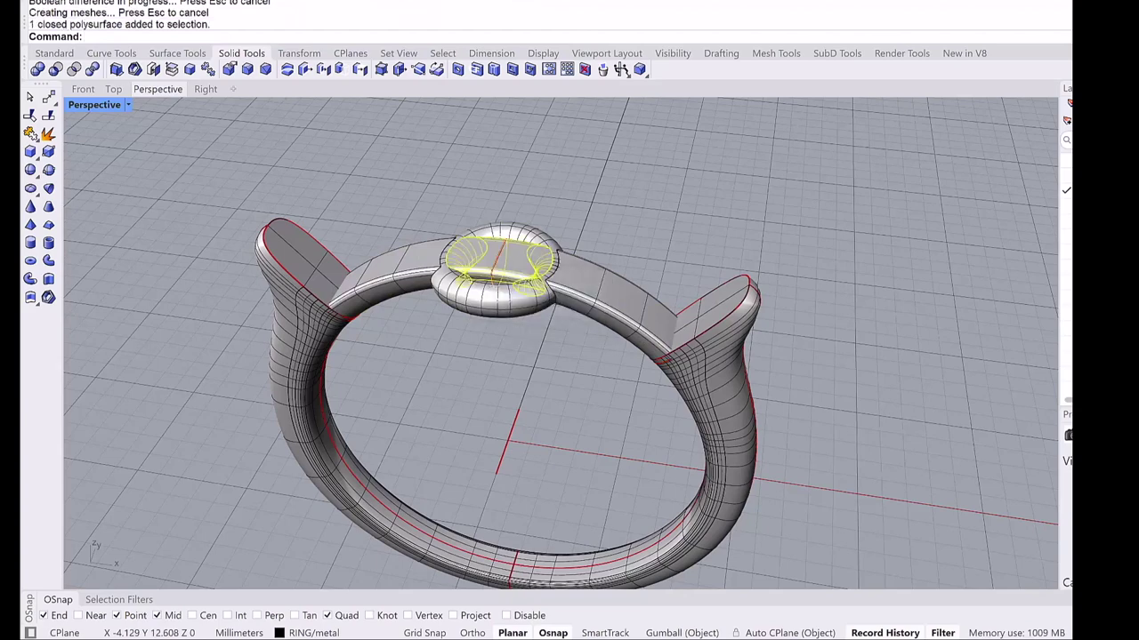
key(Delete)
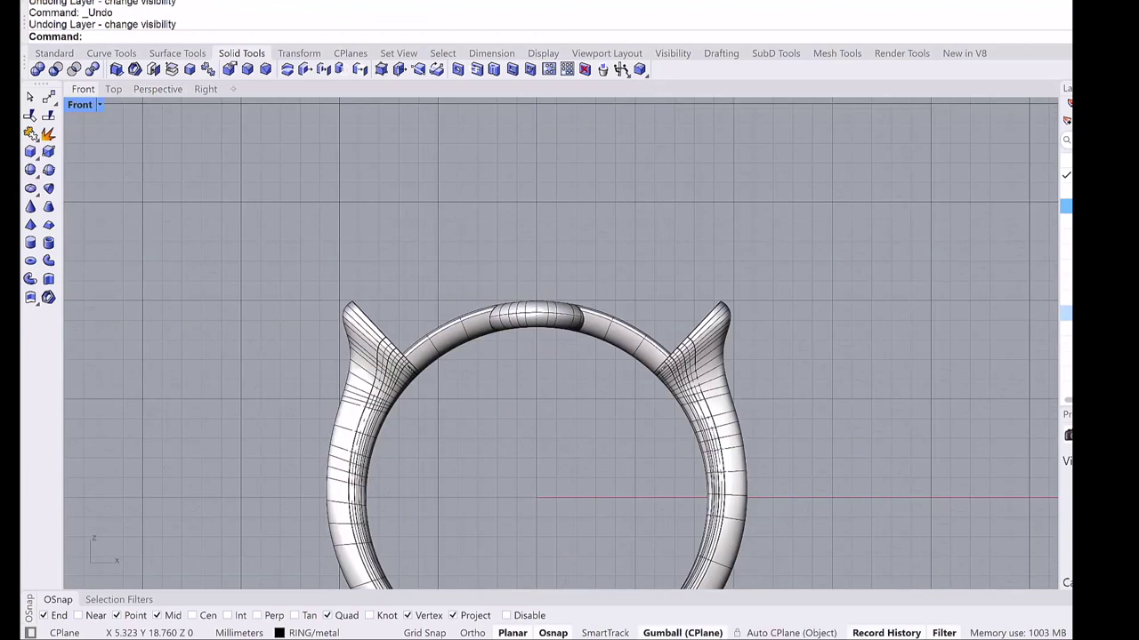
Show the layers holding the tapered side stones with their settings and the large centre stone above the bridge.
click(1065, 313)
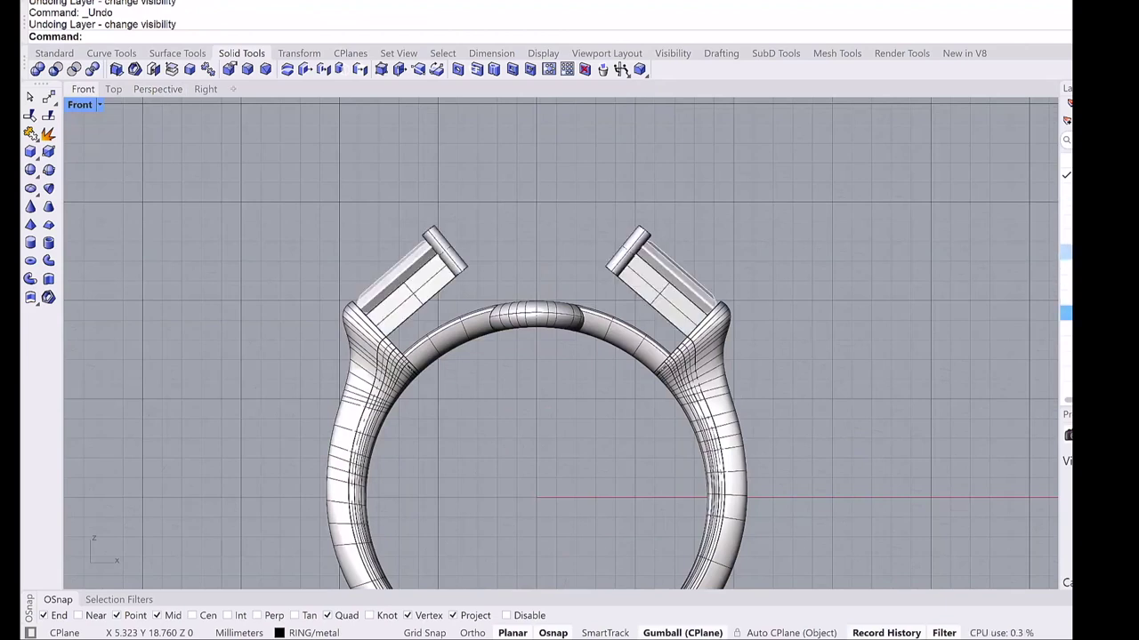
click(1065, 298)
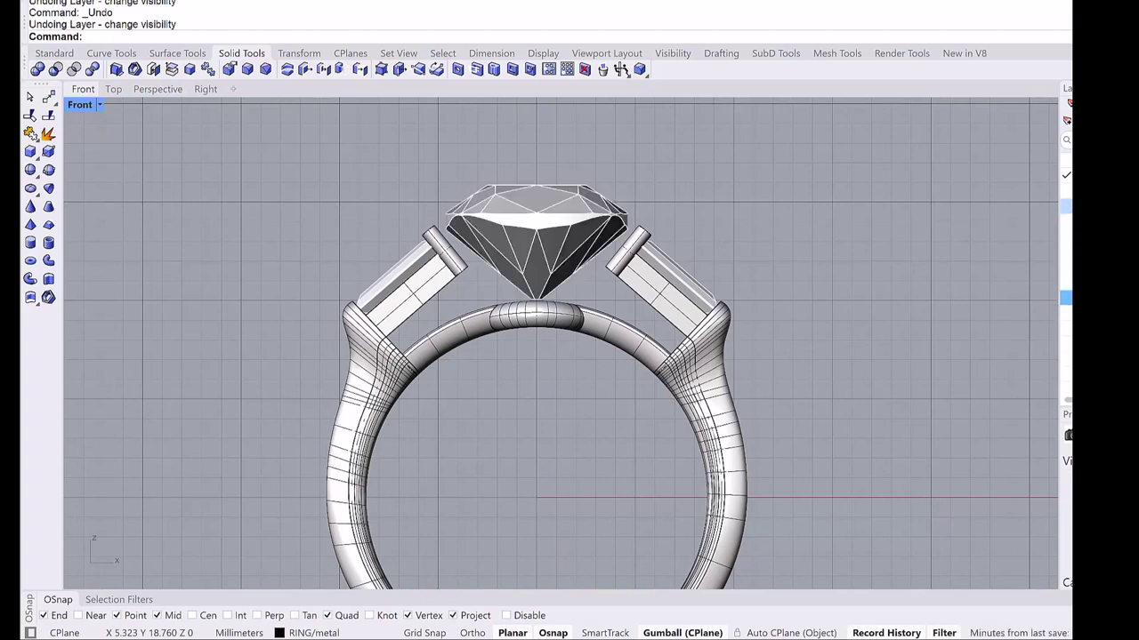
key(ctrl+z)
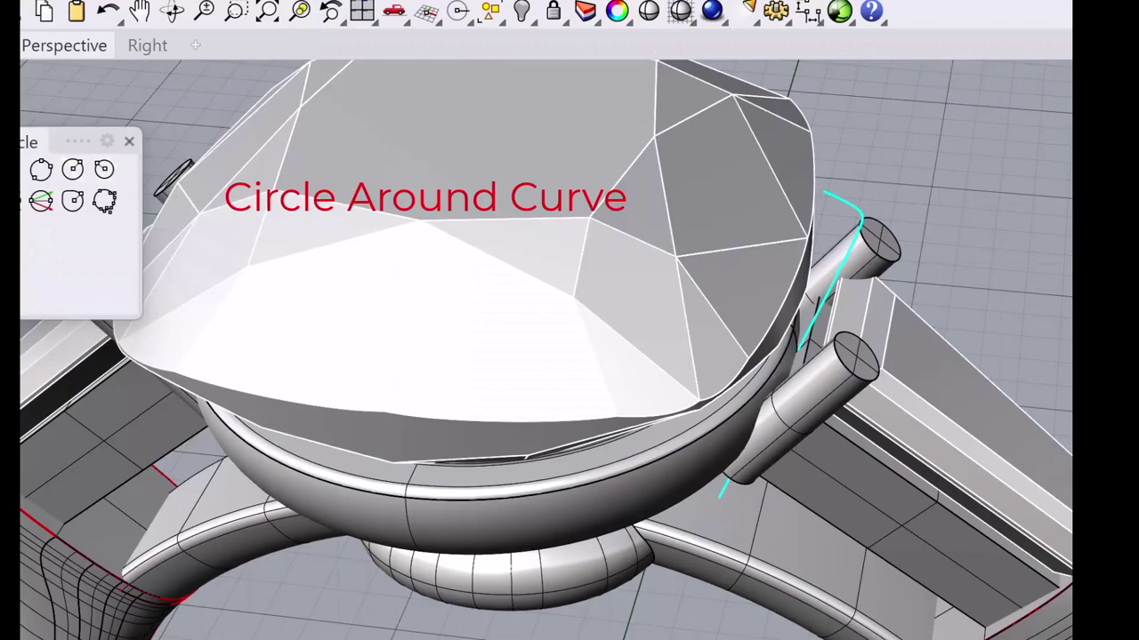
Draw a 1.2 mm circle around the centre stone's prong curve, centred on the curve's lower end.
right_drag(722, 481, 725, 452)
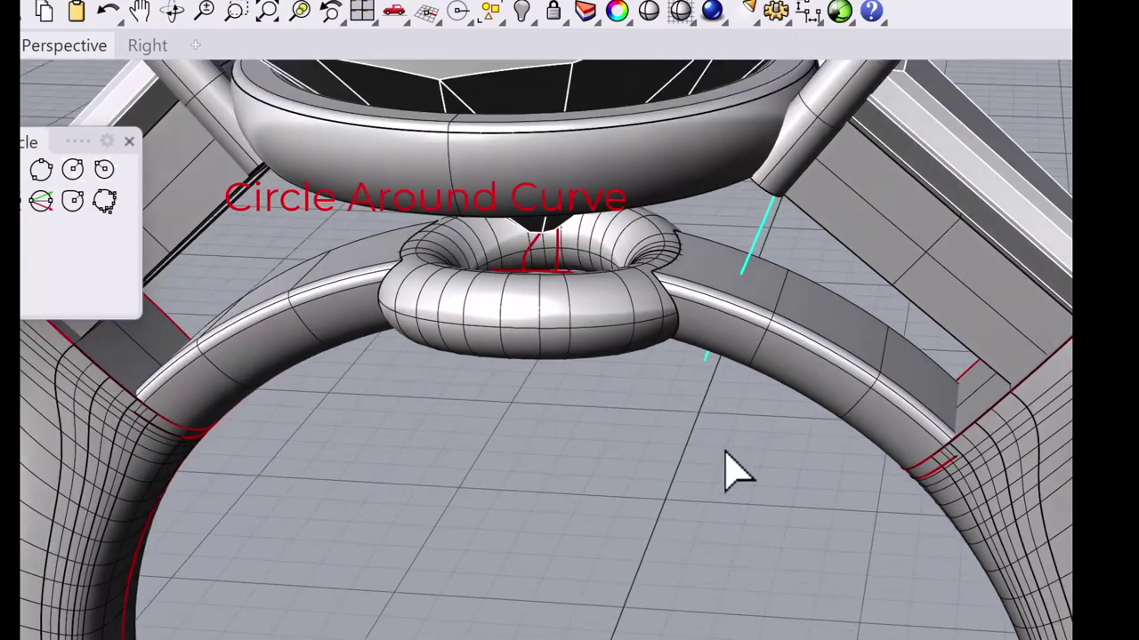
click(704, 360)
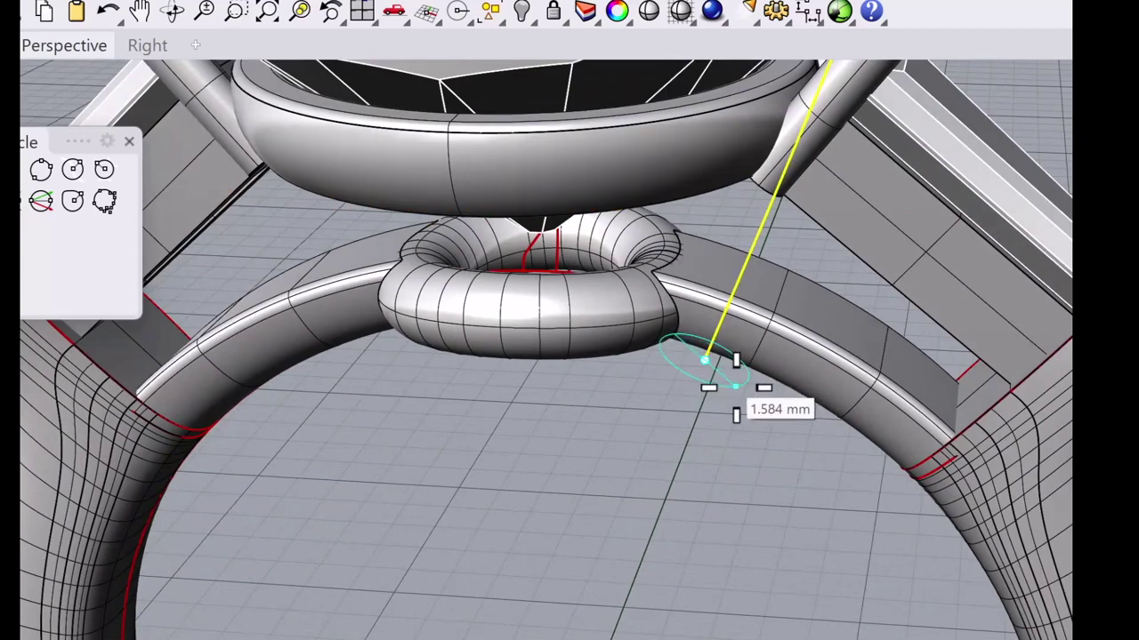
text(1)
key(Return)
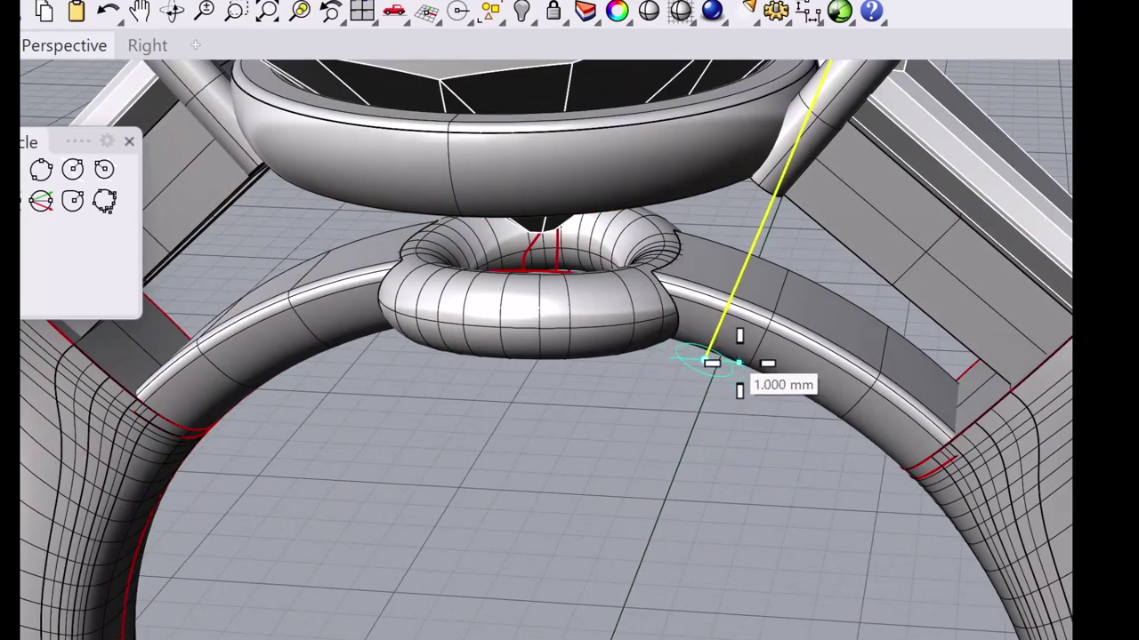
text(.2)
key(Return)
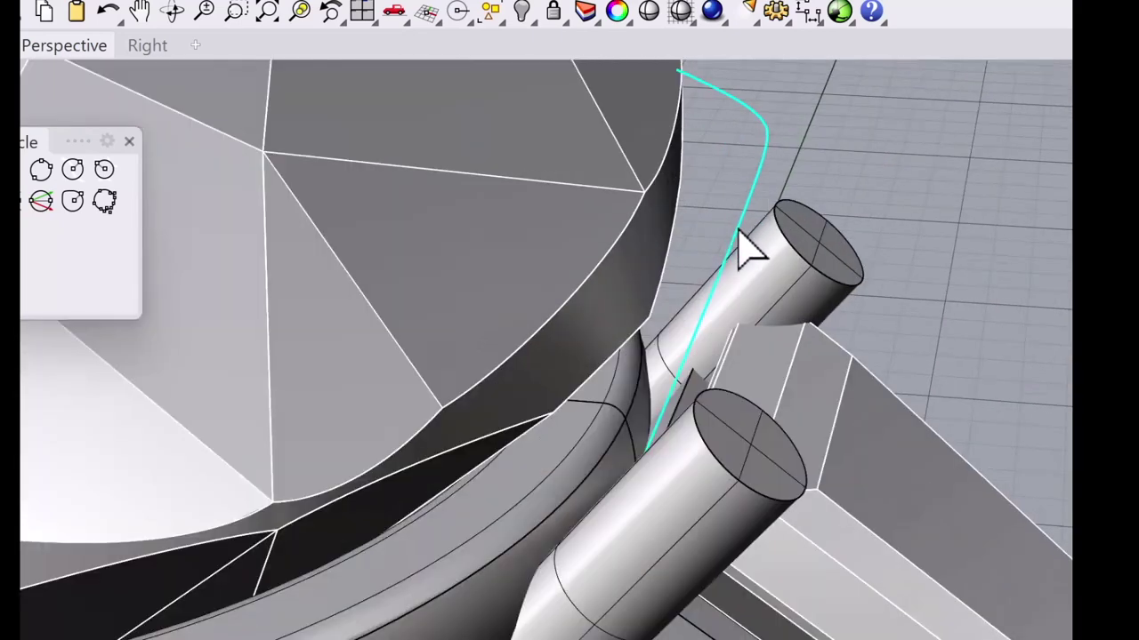
Draw two more circles around the prong curve, one just below its bend and a smaller one at its upper end.
click(739, 234)
click(734, 232)
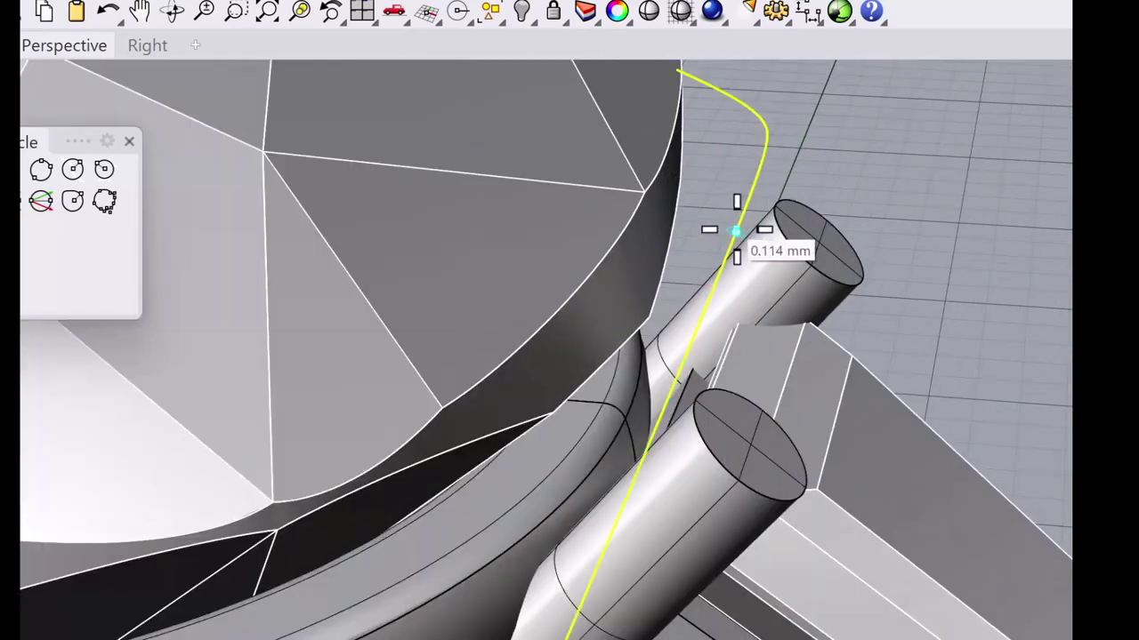
key(Return)
scroll(712, 188, down, 4)
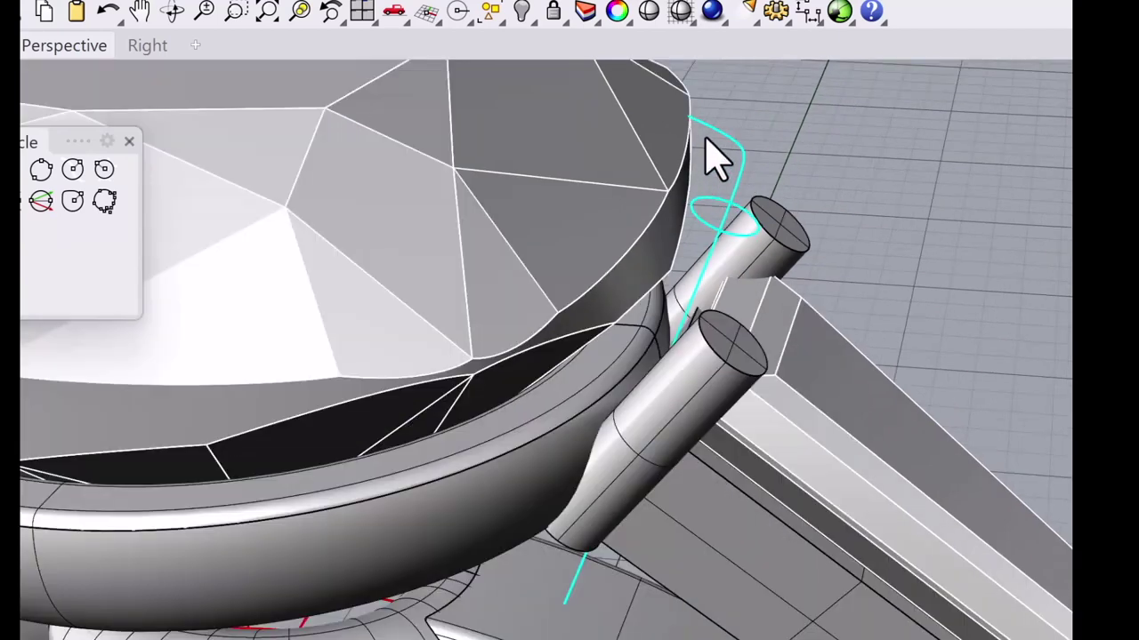
scroll(709, 137, up, 4)
click(703, 126)
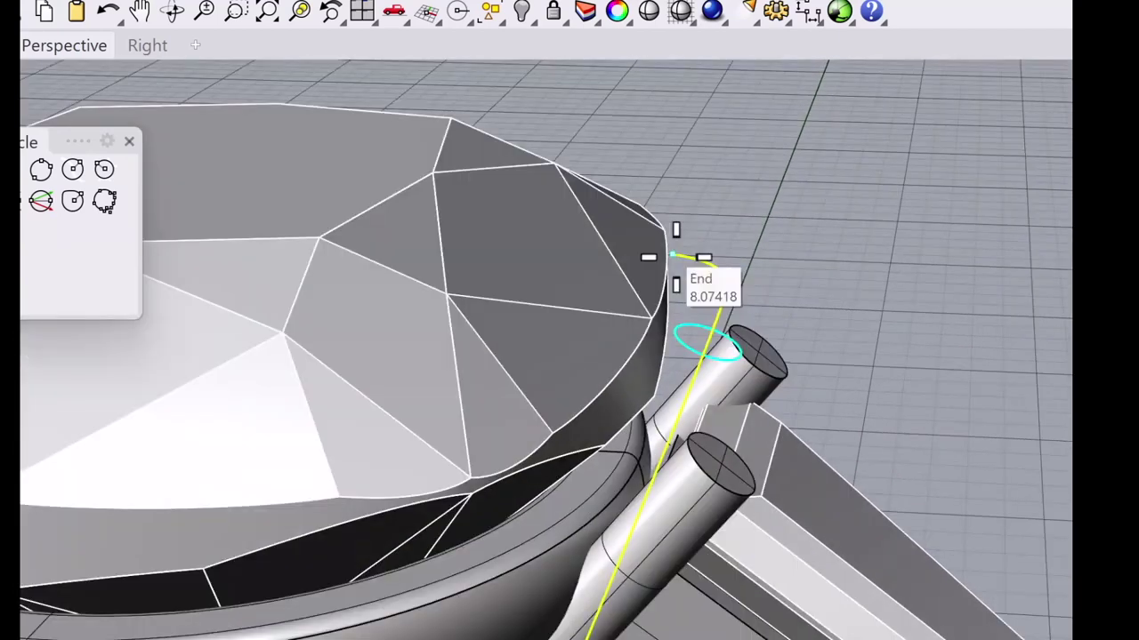
click(672, 254)
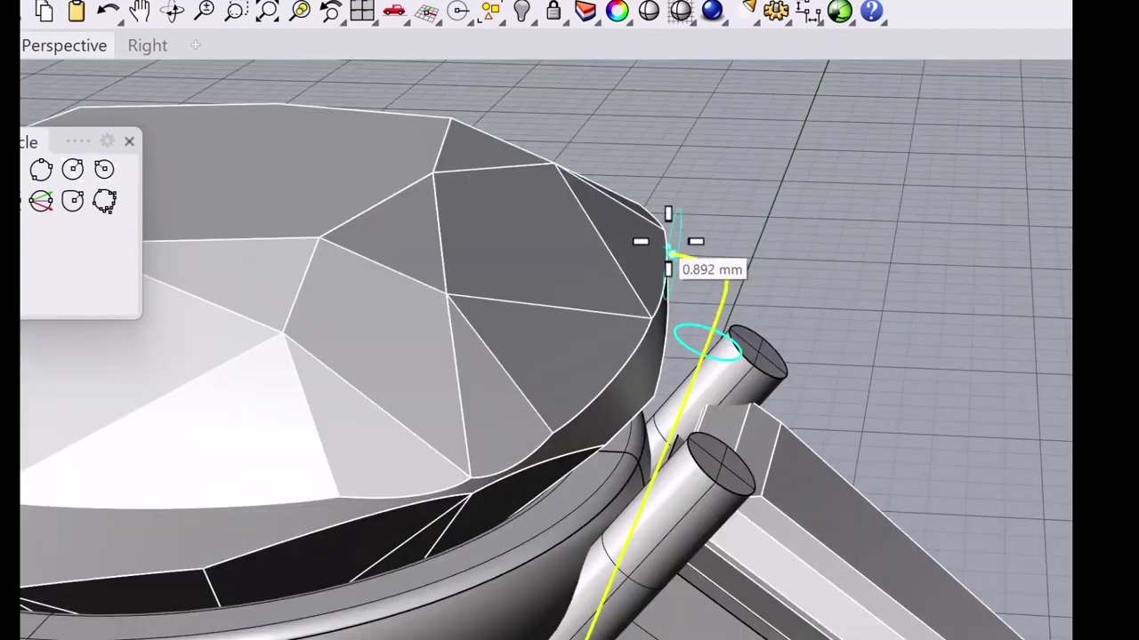
click(668, 241)
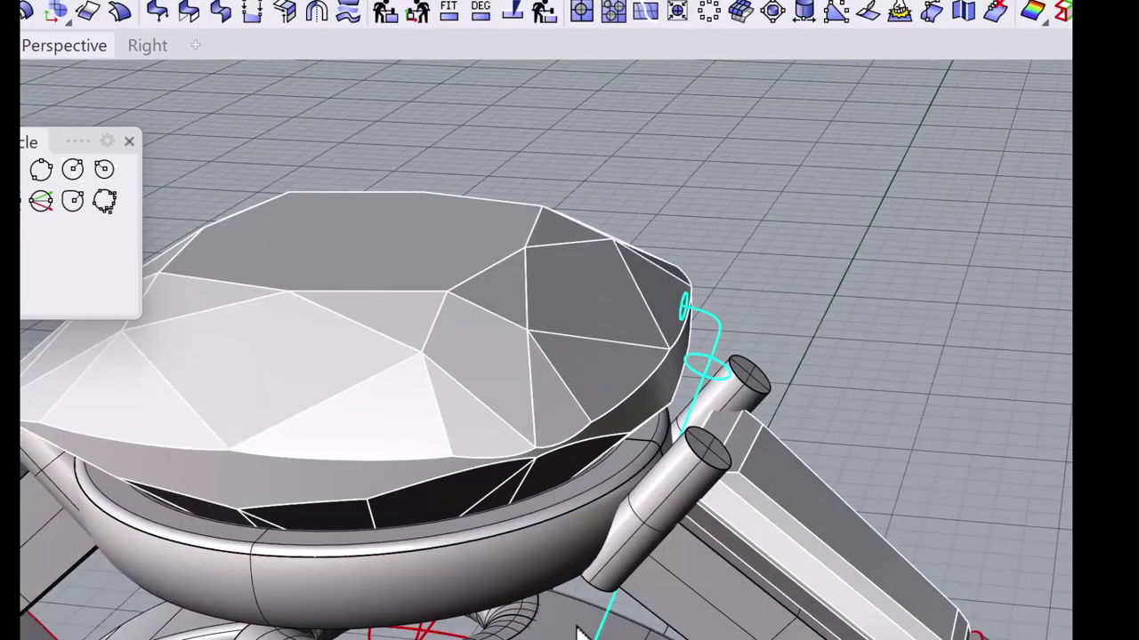
Create a one-rail sweep for the prong, using the bent prong curve as rail and the three circles as shapes.
click(599, 628)
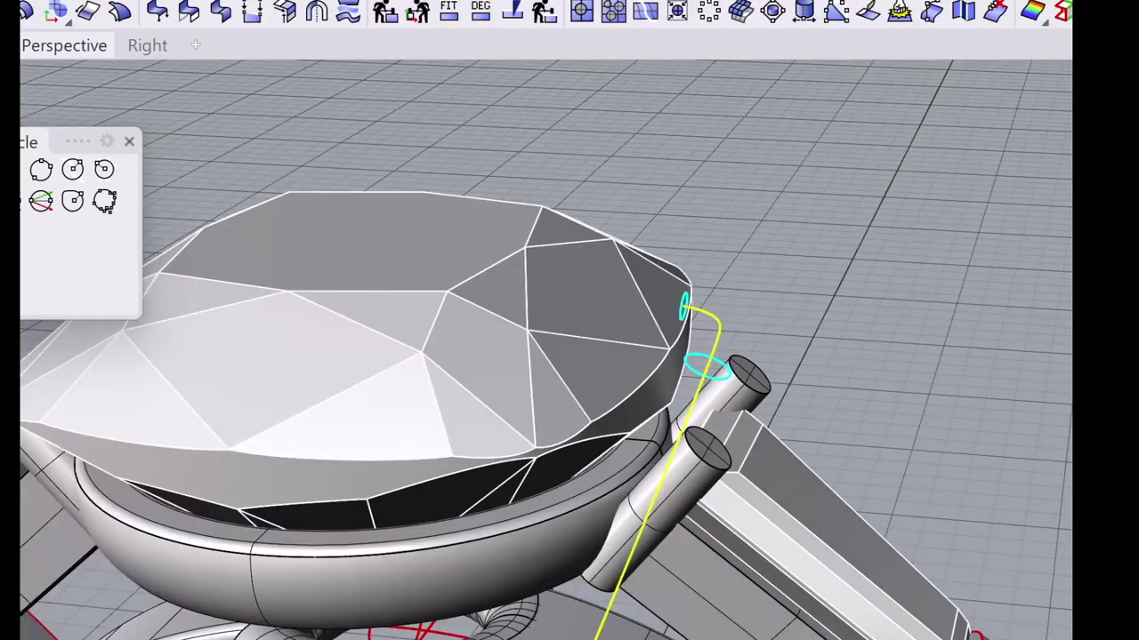
shift+click(704, 362)
shift+click(681, 317)
scroll(680, 314, down, 8)
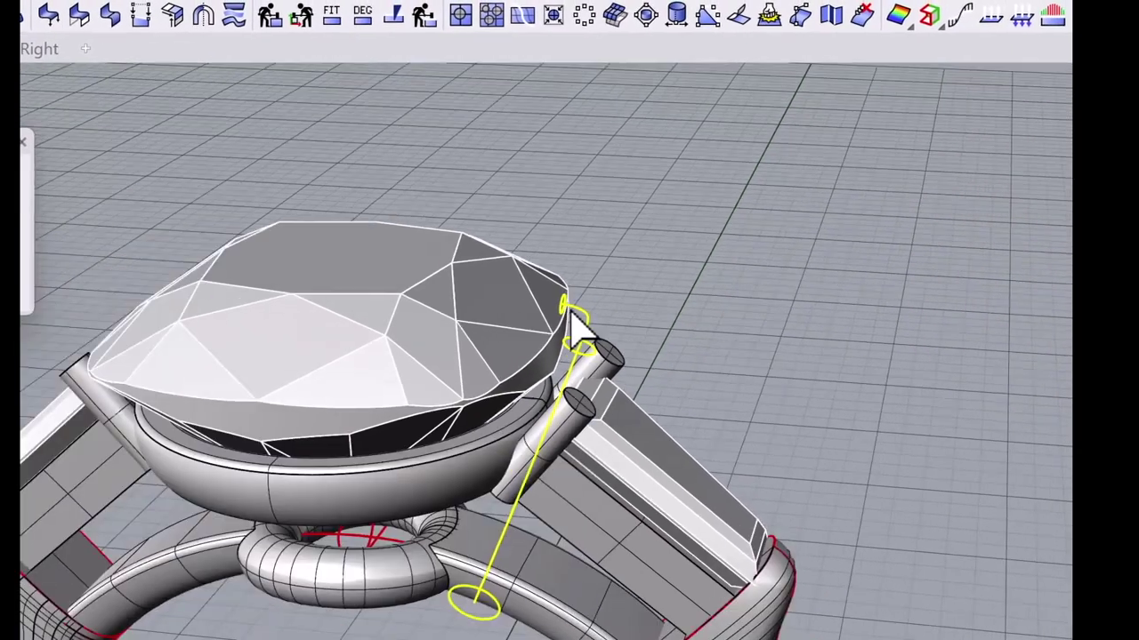
key(Return)
key(Return)
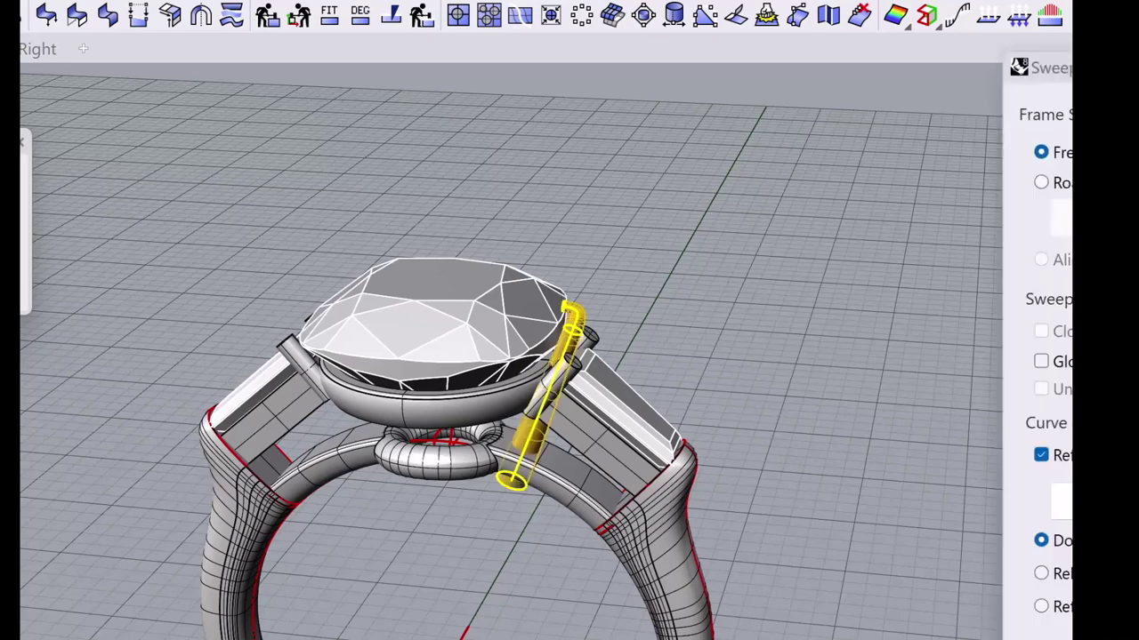
key(Return)
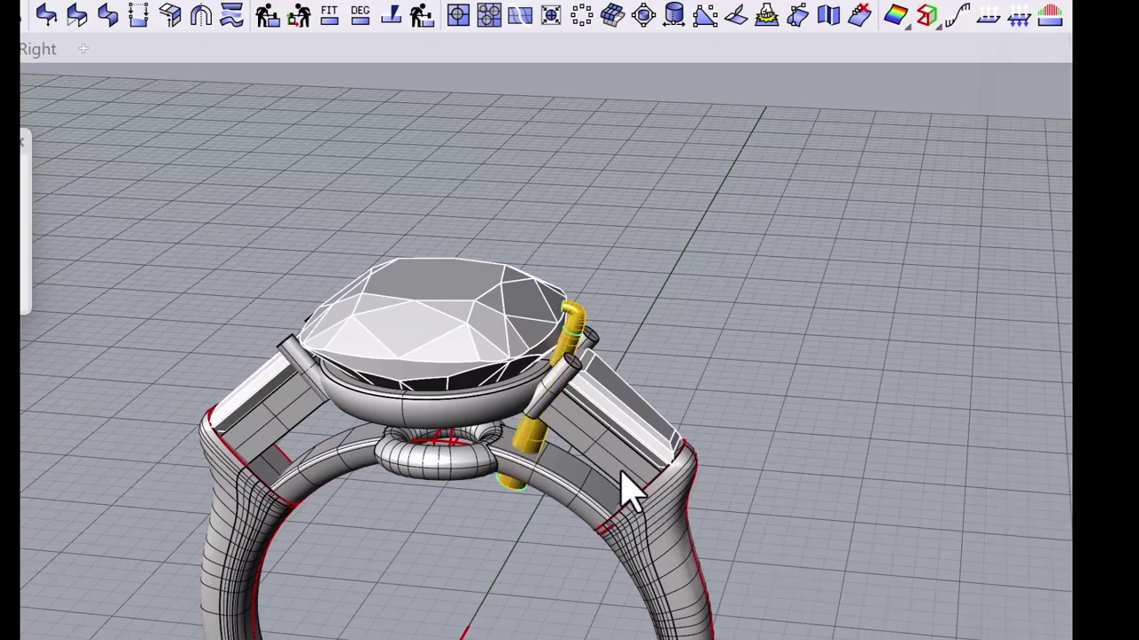
Cap the swept prong and fillet the edge at its upper tip with a 0.2 mm radius.
right_drag(628, 483, 893, 411)
scroll(415, 483, up, 3)
scroll(931, 348, up, 1)
scroll(910, 368, up, 1)
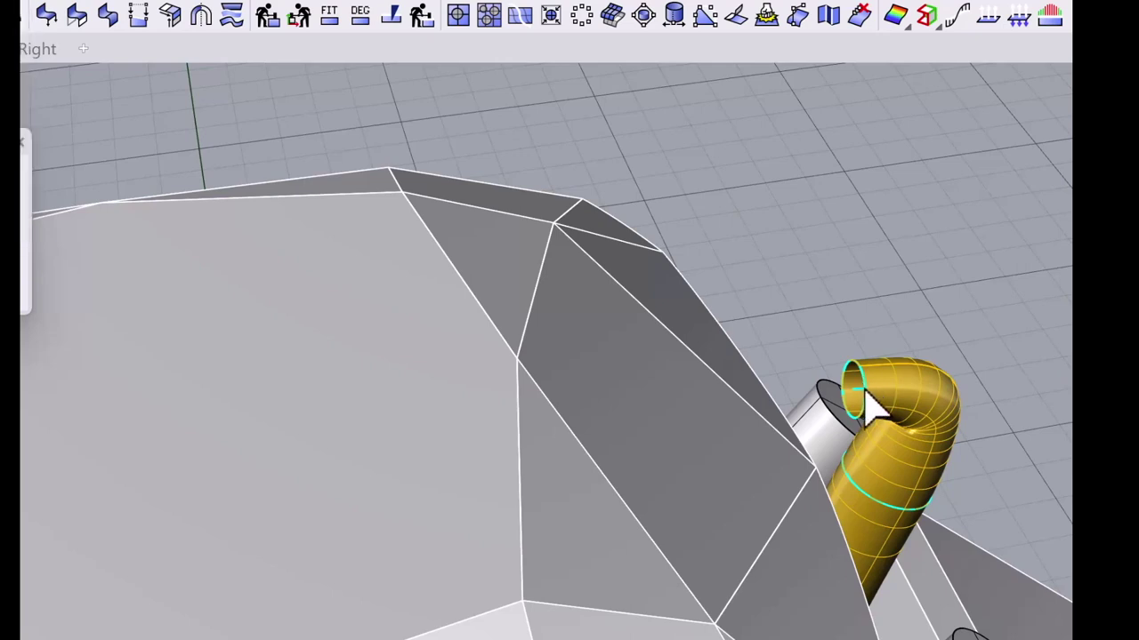
mouse_move(870, 400)
mouse_down()
mouse_move(885, 409)
mouse_move(872, 400)
mouse_up()
click(867, 411)
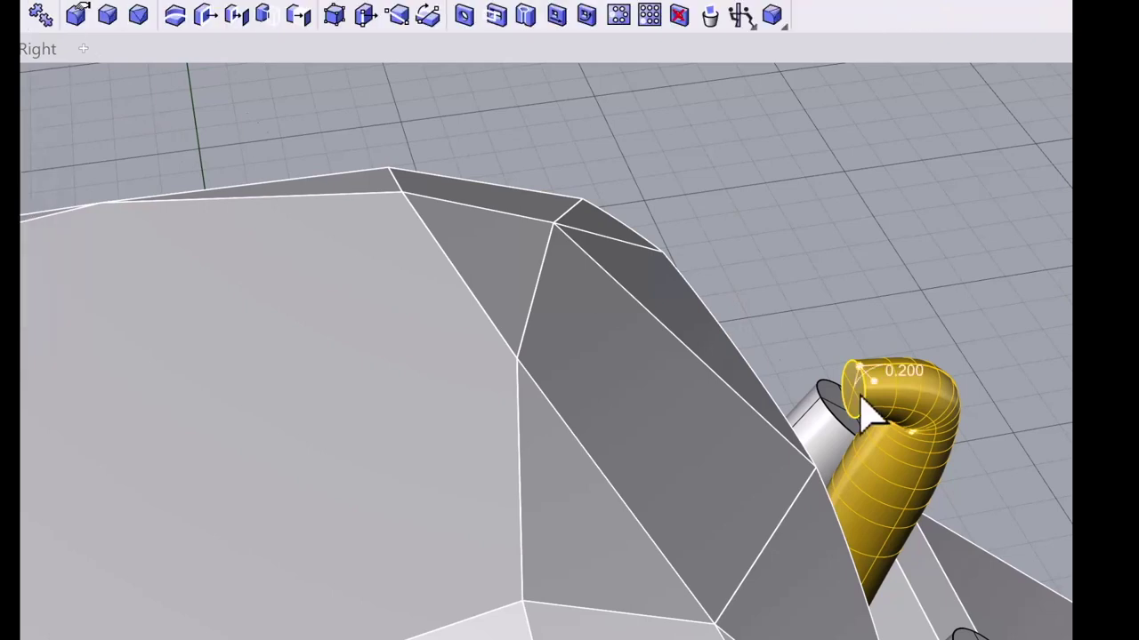
key(Return)
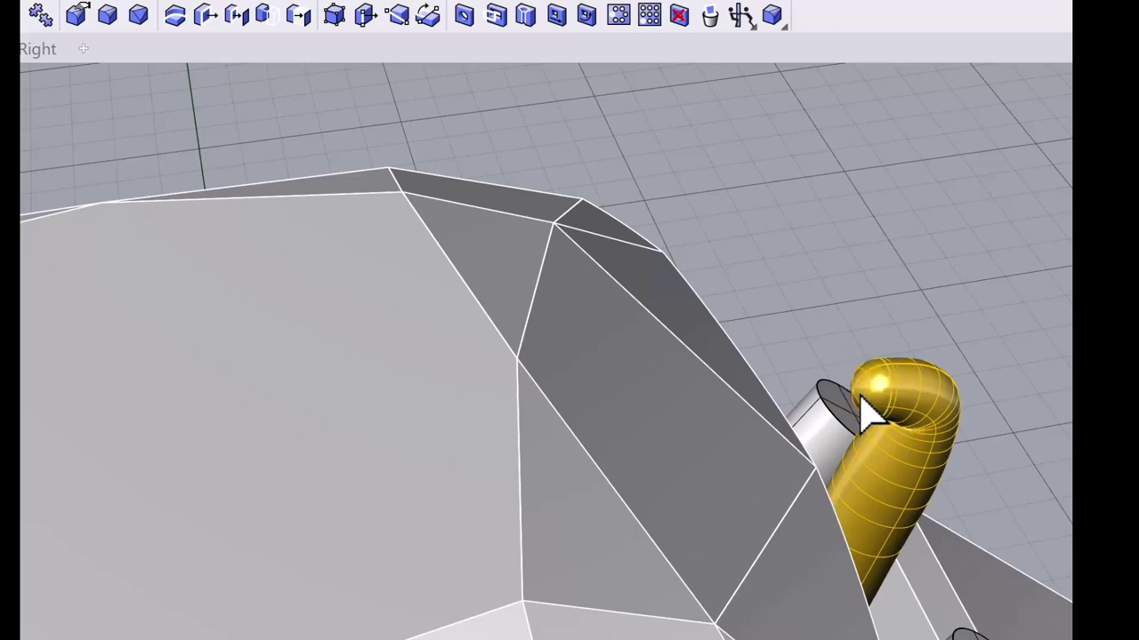
Select the flat end face of the side setting's near cylindrical prong and align the gumball to that face.
scroll(867, 413, down, 5)
right_drag(864, 416, 456, 556)
scroll(402, 559, up, 5)
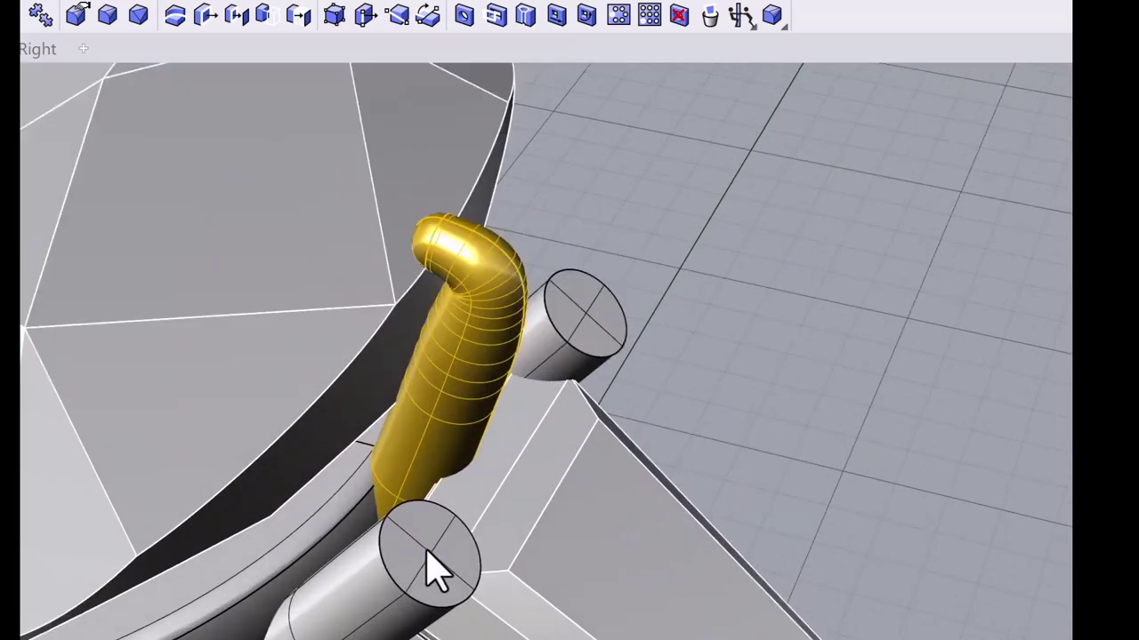
click(430, 569)
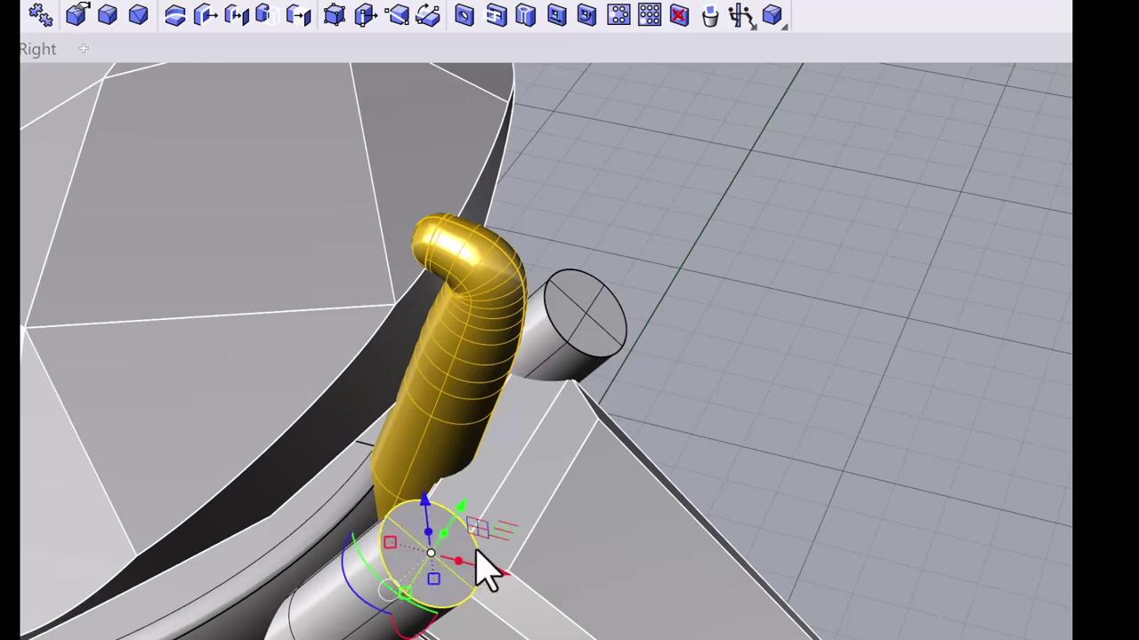
right_drag(477, 555, 667, 344)
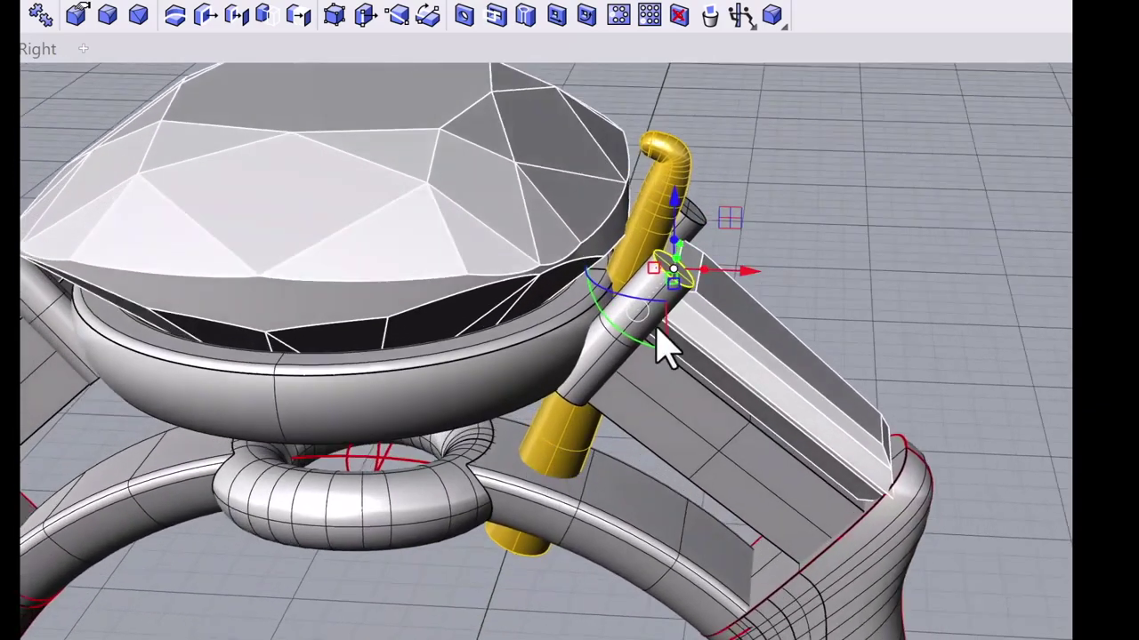
scroll(655, 305, up, 3)
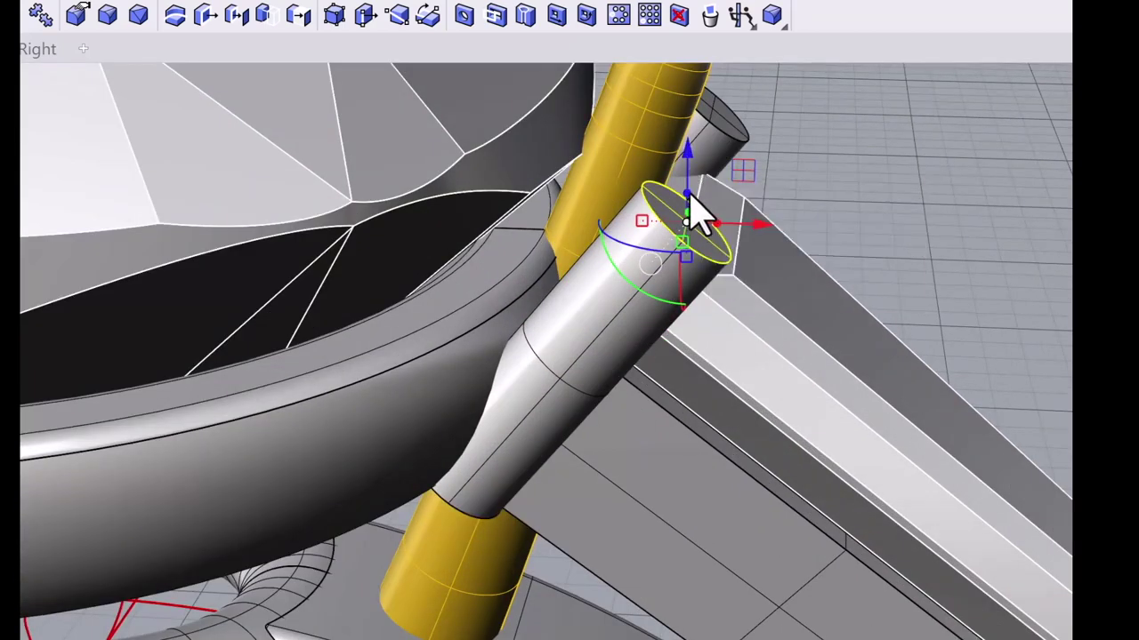
right_drag(683, 245, 333, 394)
right_drag(233, 457, 226, 462)
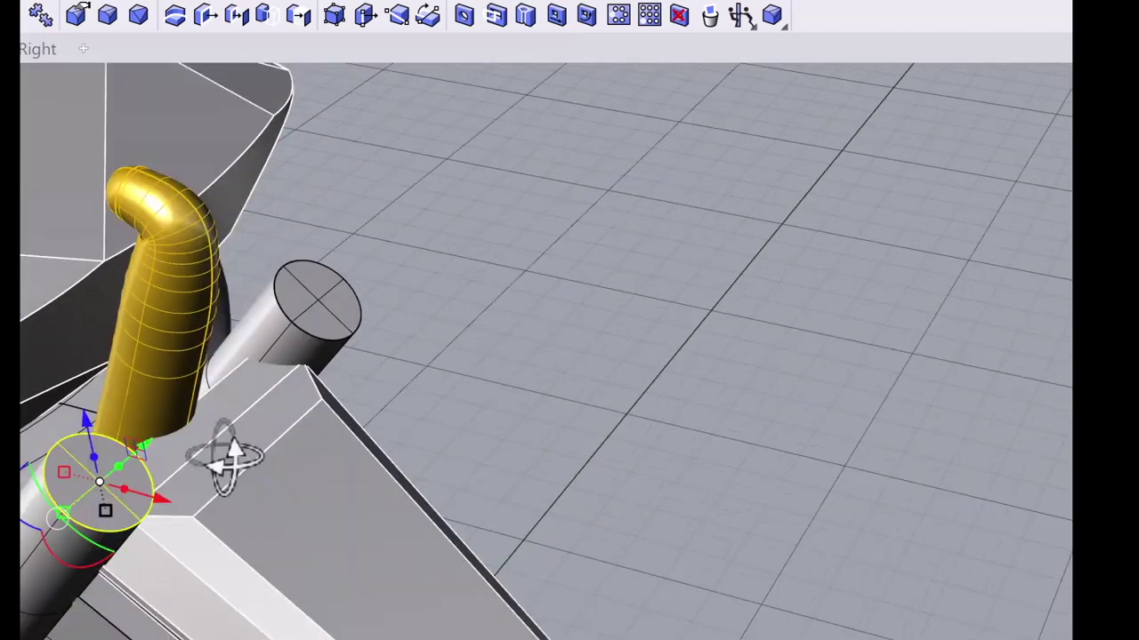
click(53, 528)
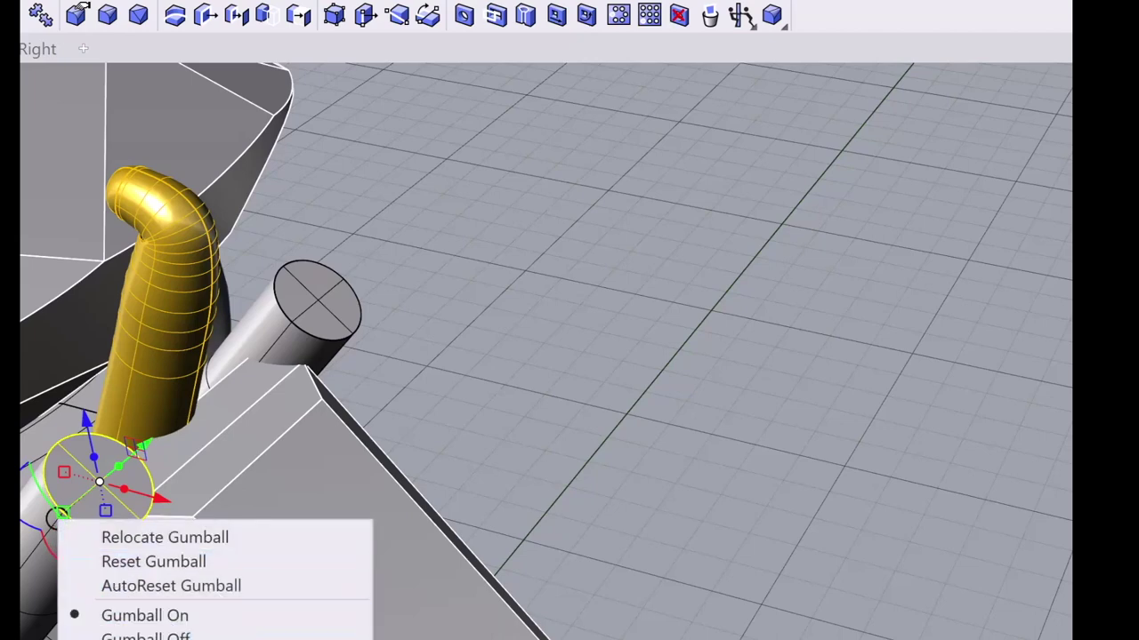
Taper the side setting's prong by scaling its selected end face down uniformly within the face plane.
scroll(317, 544, down, 6)
right_drag(318, 544, 265, 566)
shift+right_drag(121, 499, 373, 465)
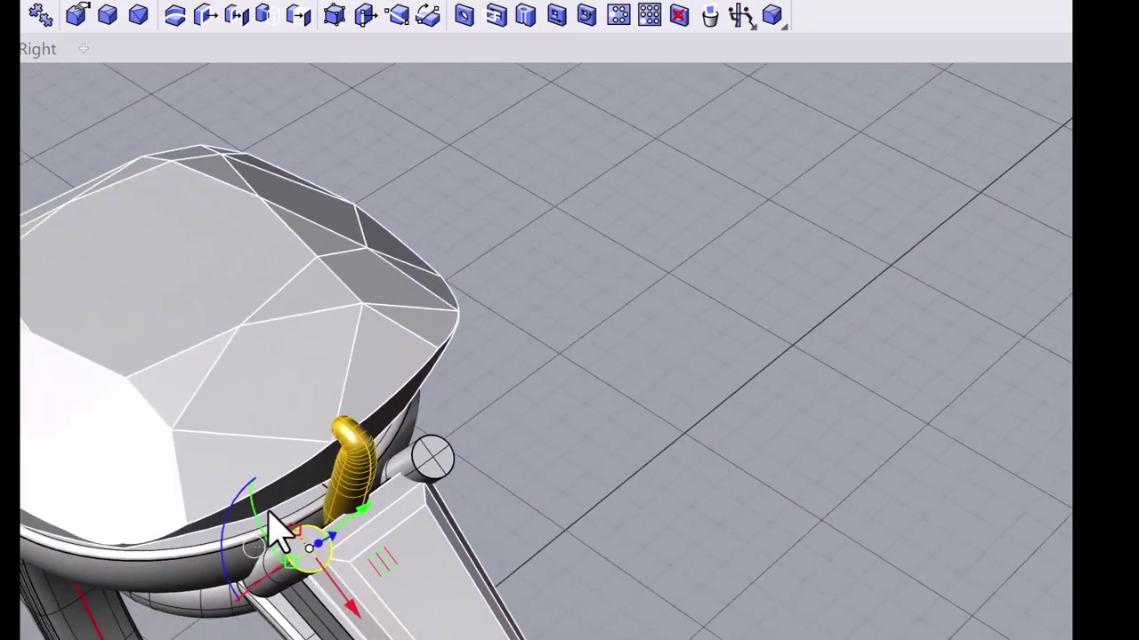
scroll(280, 534, up, 5)
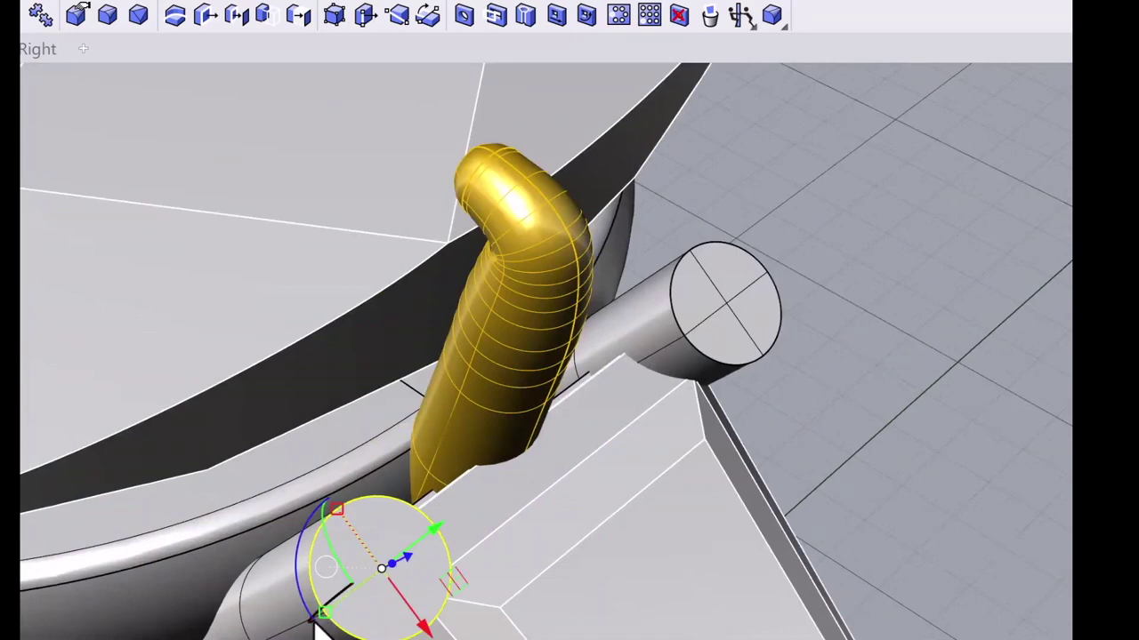
shift+drag(324, 612, 338, 611)
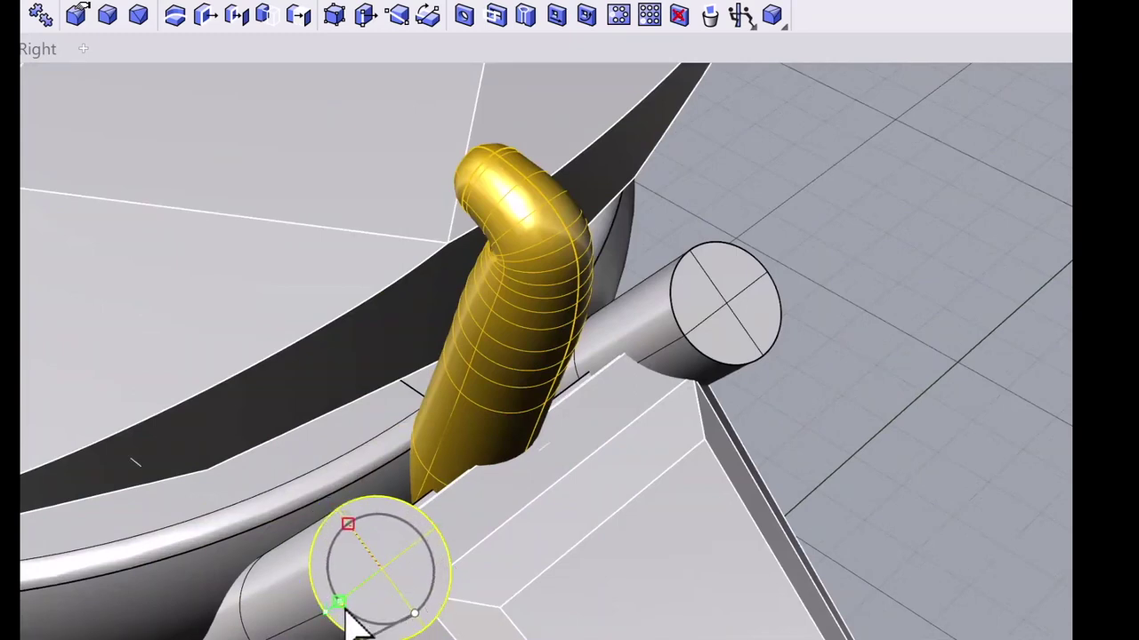
click(349, 608)
scroll(449, 601, down, 5)
right_drag(436, 614, 222, 561)
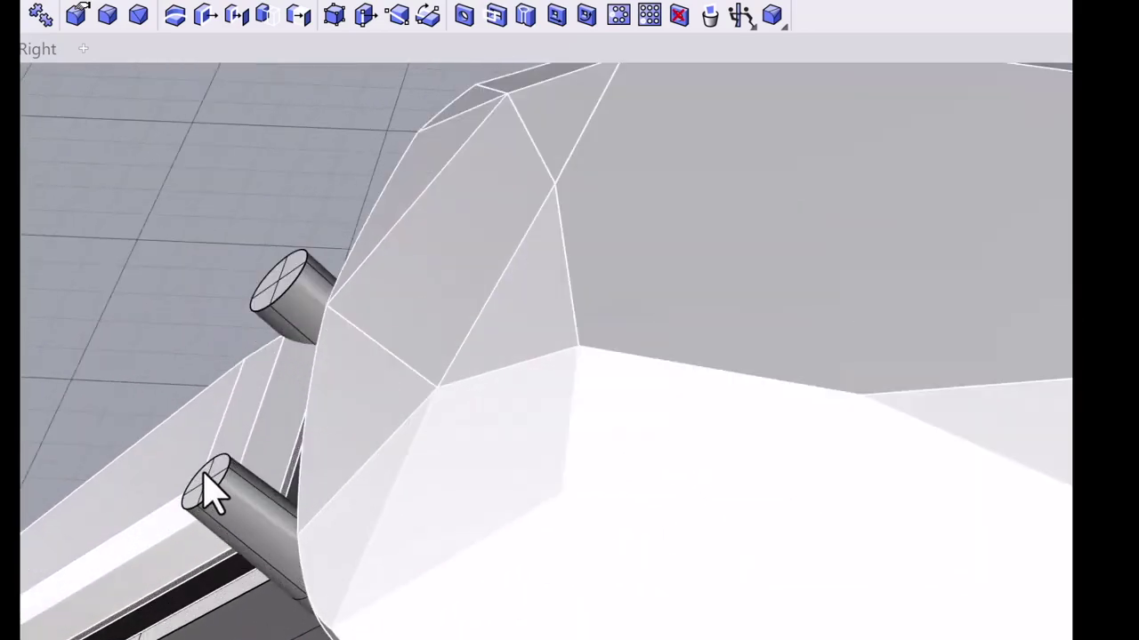
Fillet the end edge of the tapered near prong on the side setting.
scroll(204, 473, down, 6)
right_drag(588, 488, 482, 504)
click(596, 515)
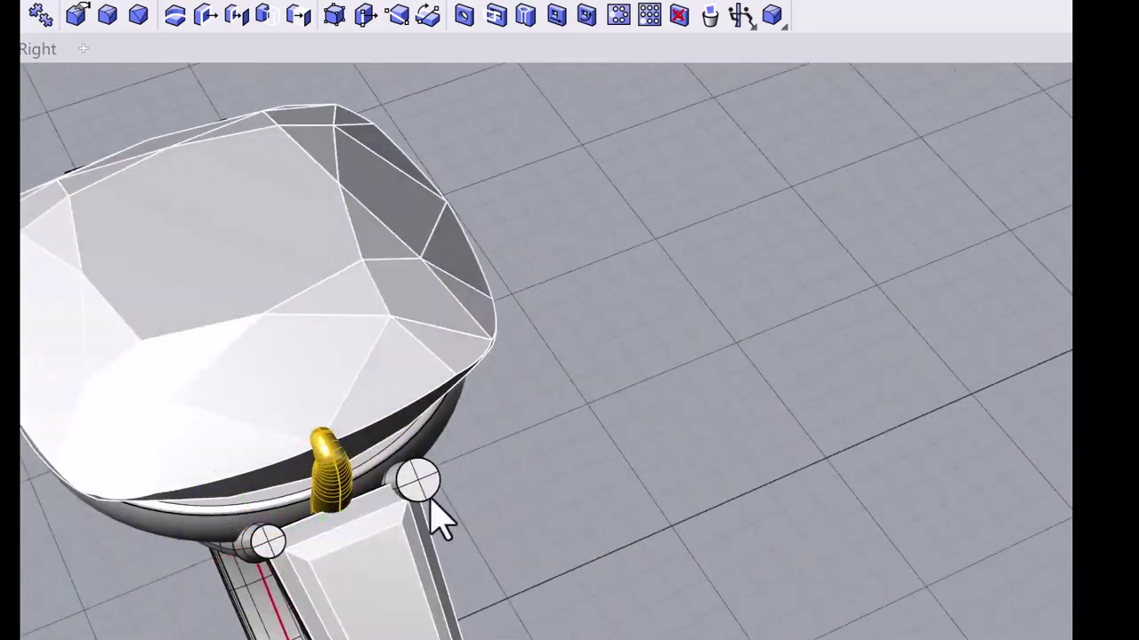
scroll(407, 486, up, 3)
right_drag(408, 483, 541, 475)
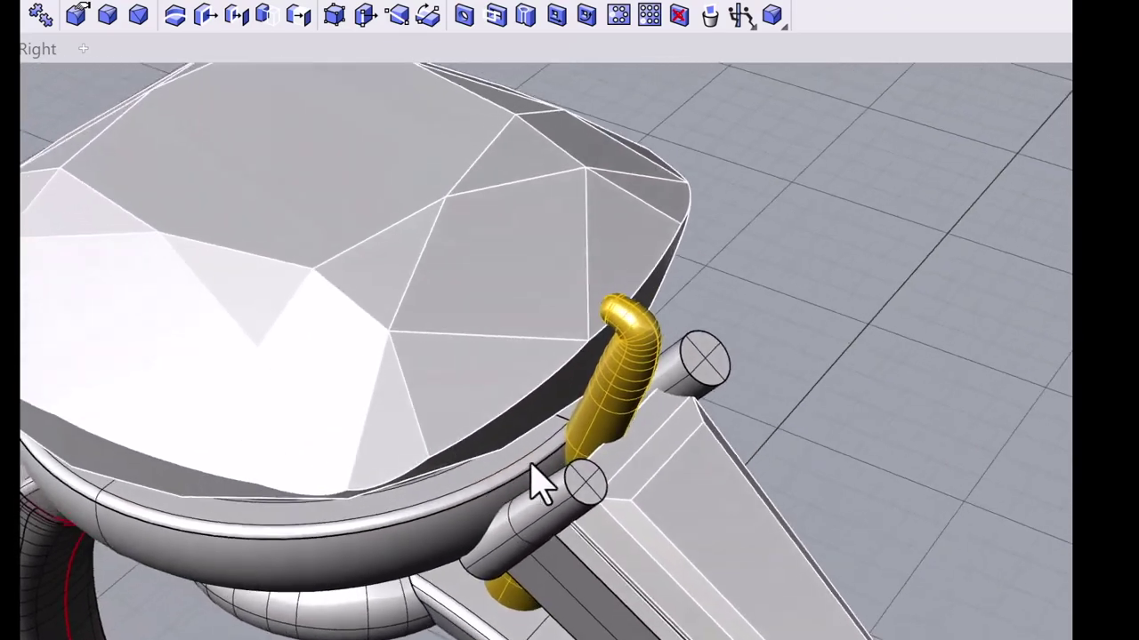
click(118, 12)
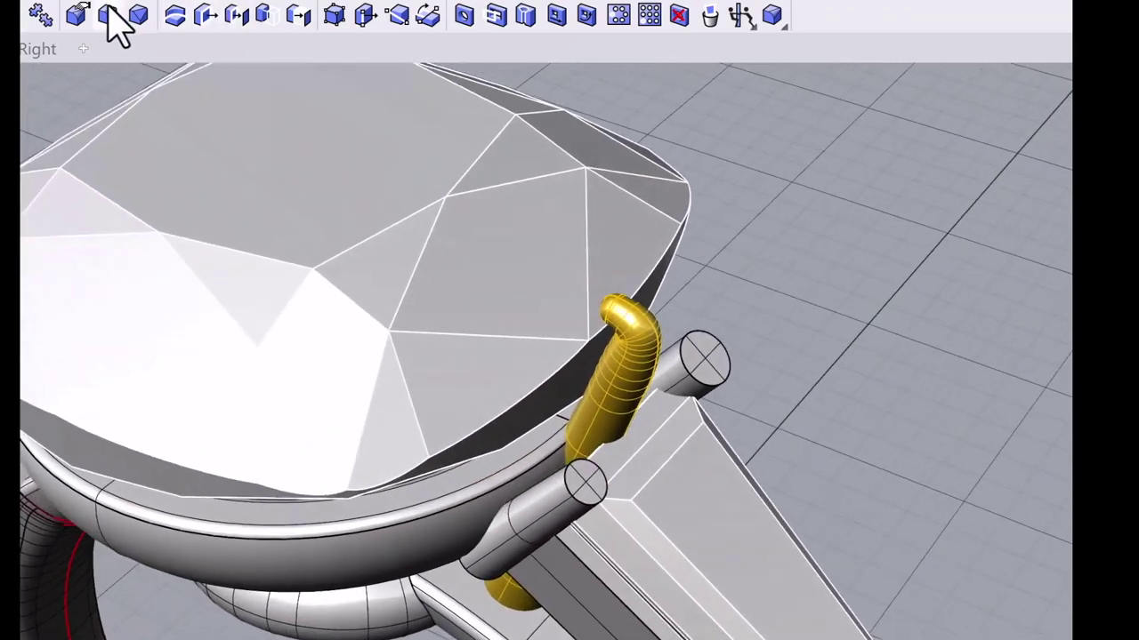
click(567, 485)
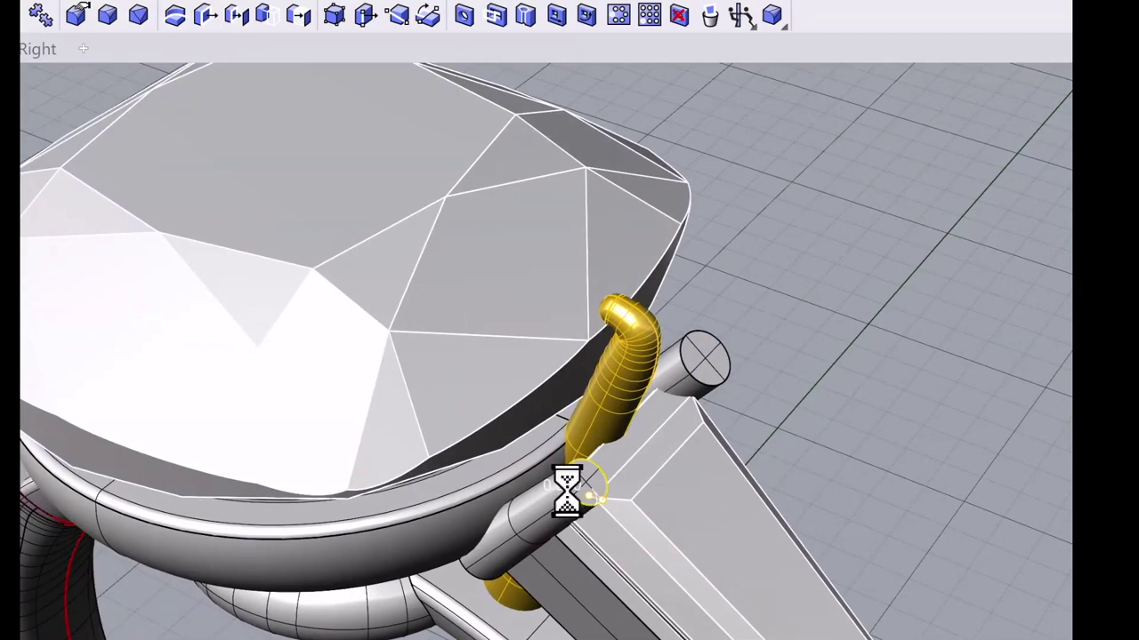
Taper the side setting's far prong by uniformly scaling down its end face, and fillet the edge of that tip.
right_drag(579, 481, 199, 356)
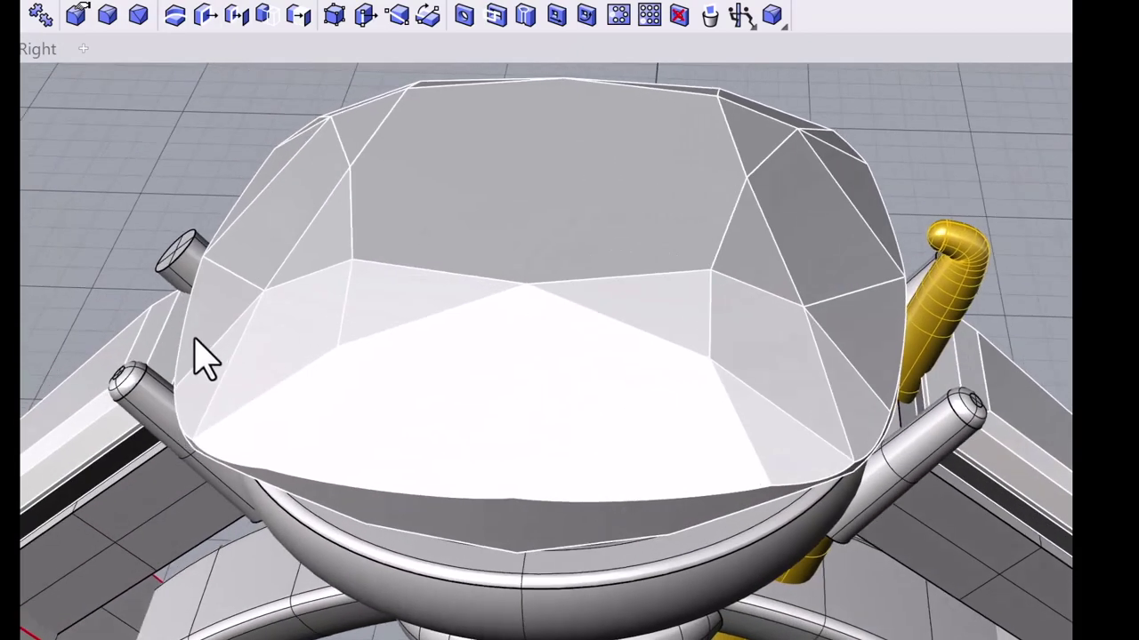
right_drag(343, 401, 558, 416)
right_drag(587, 471, 557, 500)
ctrl+shift+click(547, 507)
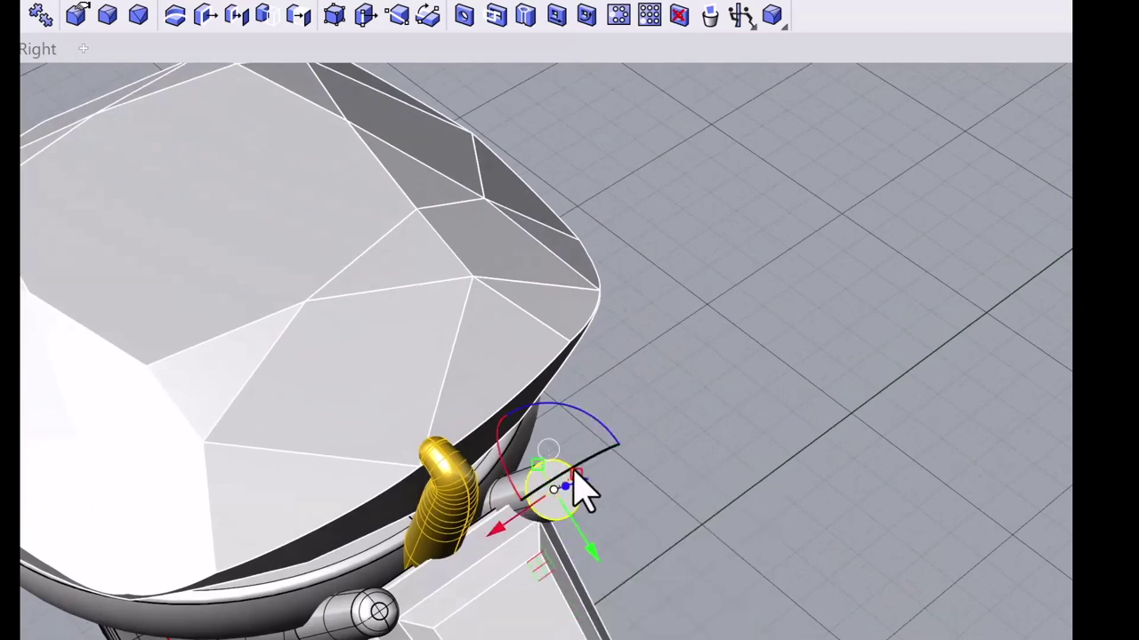
mouse_move(576, 474)
shift+mouse_down()
mouse_move(567, 482)
mouse_move(567, 471)
shift+mouse_up()
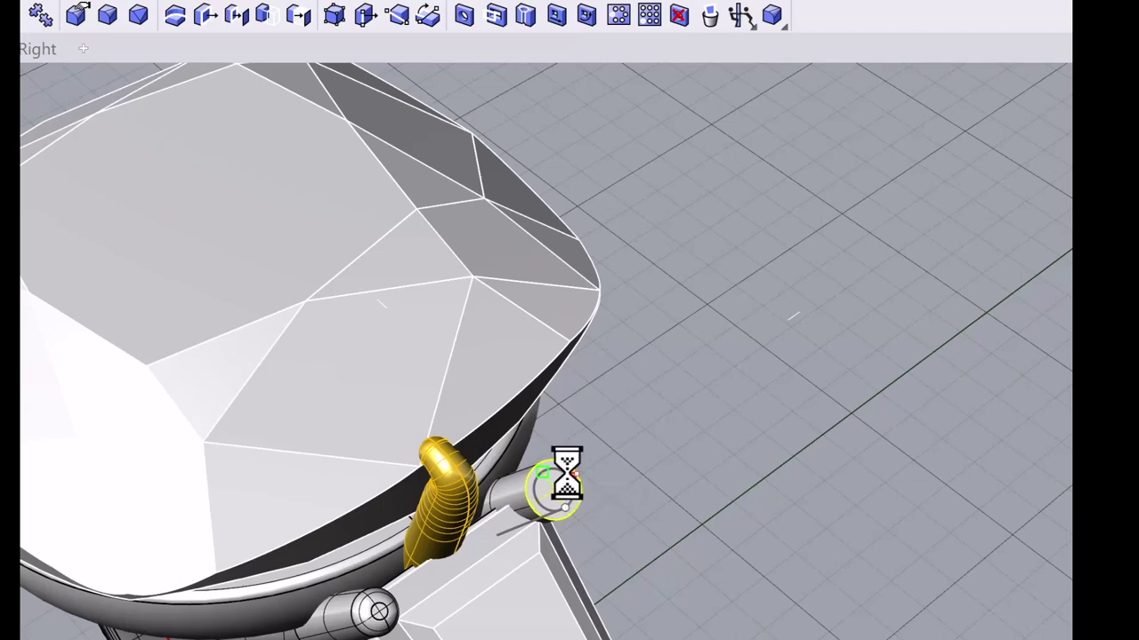
click(712, 420)
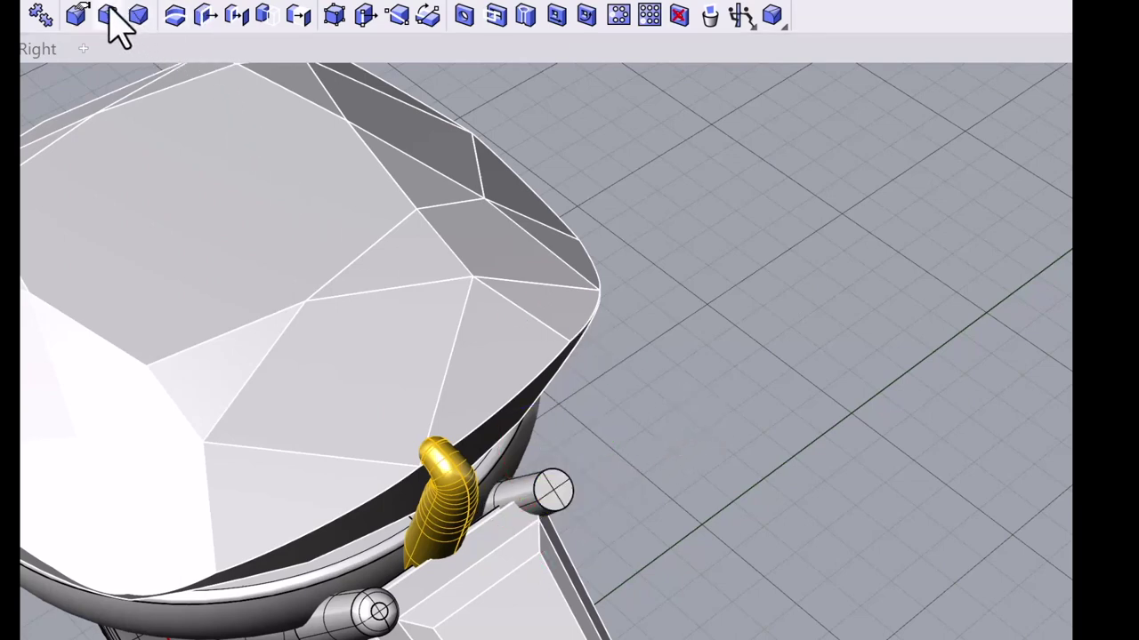
right_click(560, 472)
scroll(561, 468, down, 5)
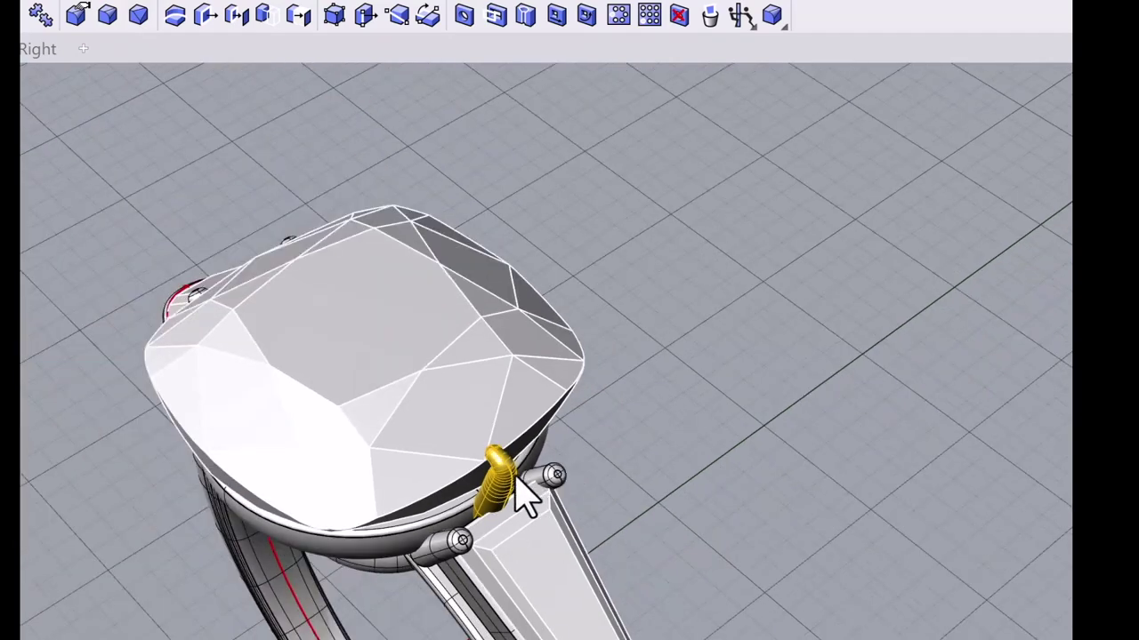
Rotate two copies of the swept prong about the centre stone's middle to one corner in top view, at about -50.5 and -40.2 degrees.
click(517, 478)
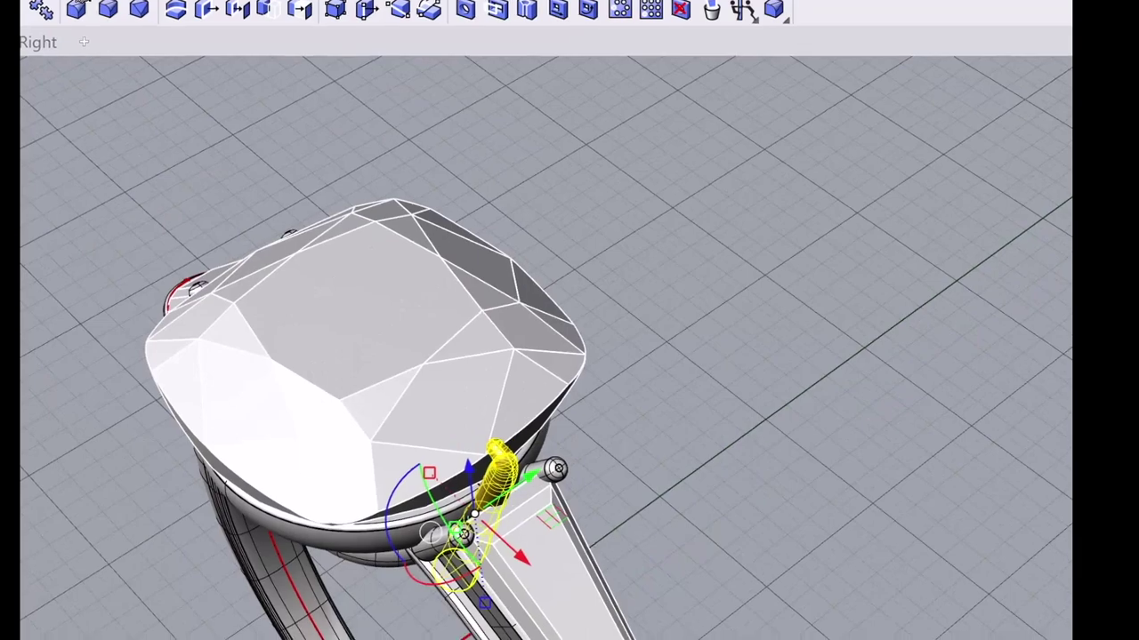
key(ctrl+F1)
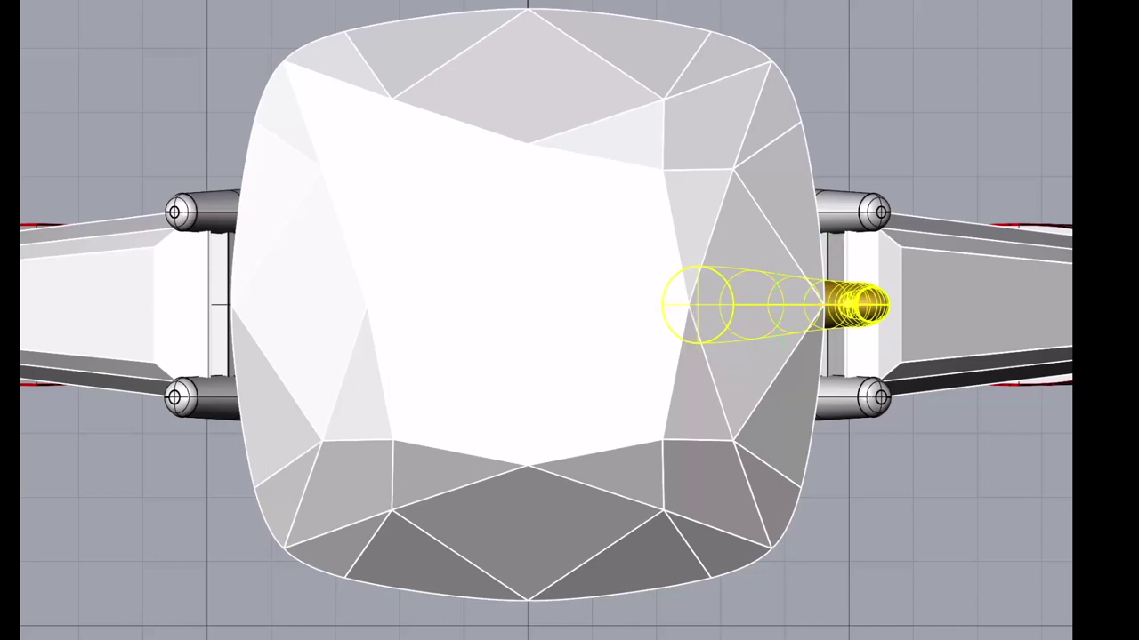
text(0)
key(Return)
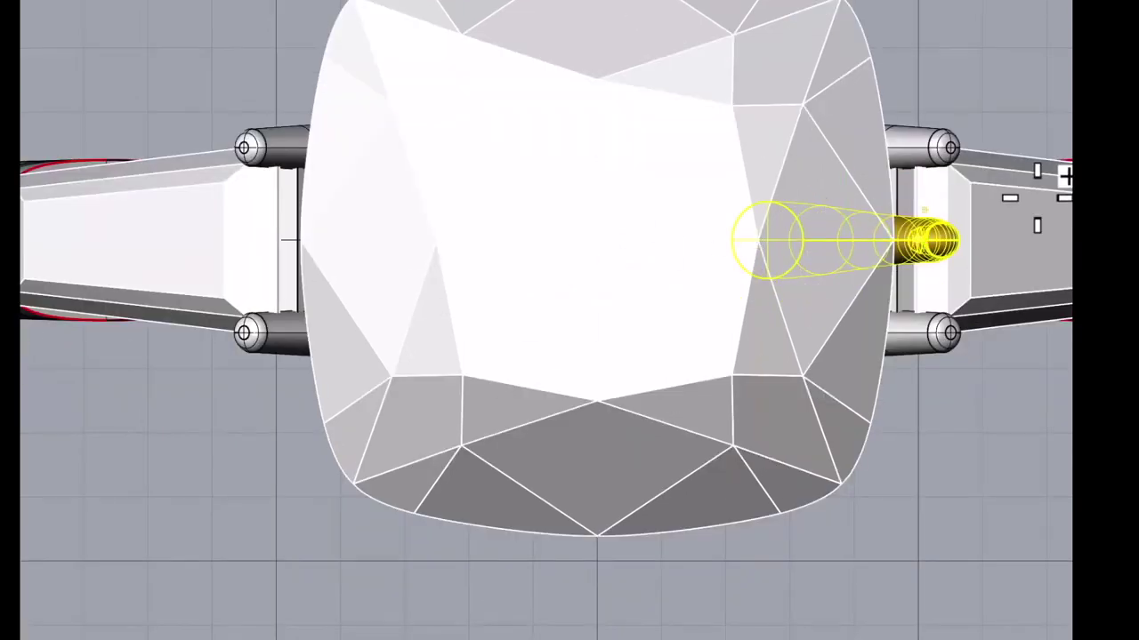
click(597, 240)
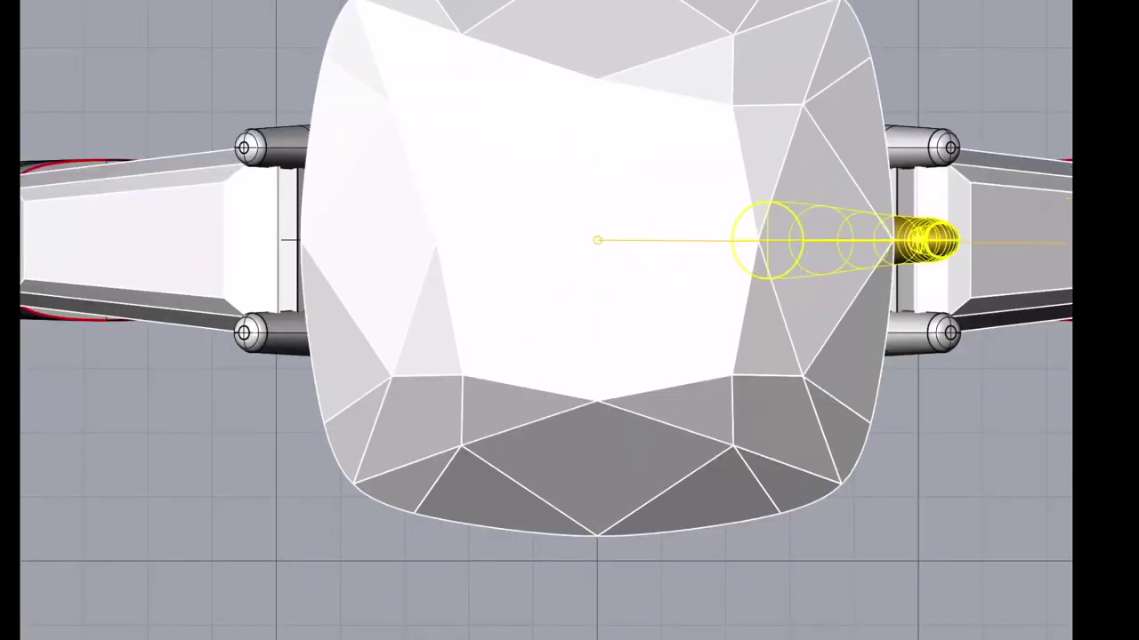
click(940, 475)
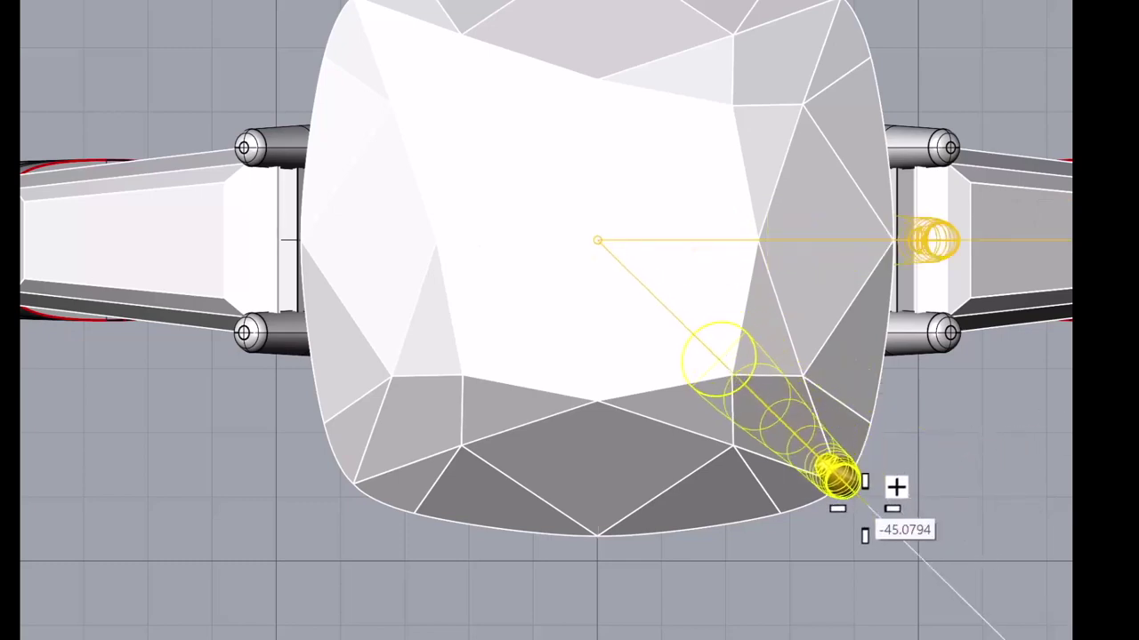
scroll(837, 522, up, 2)
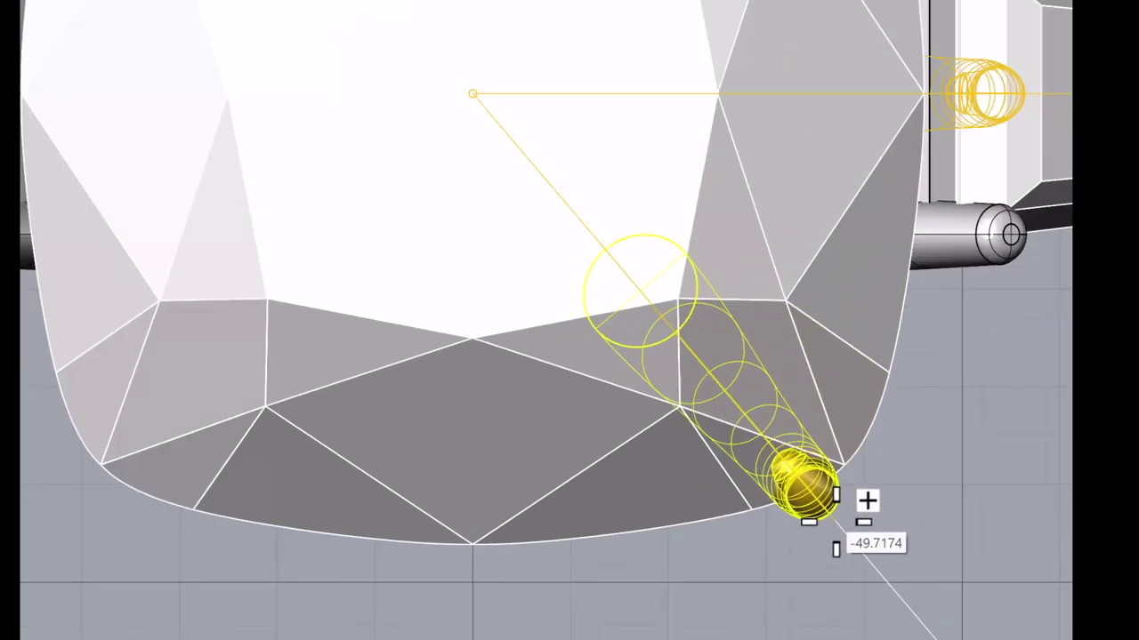
scroll(836, 522, up, 1)
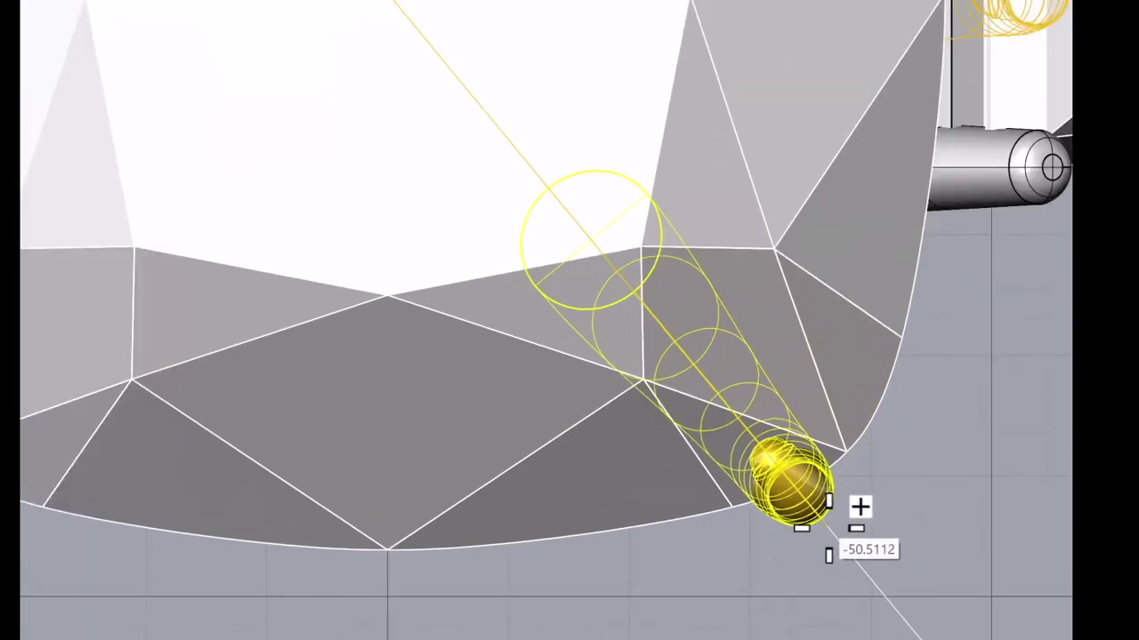
click(829, 529)
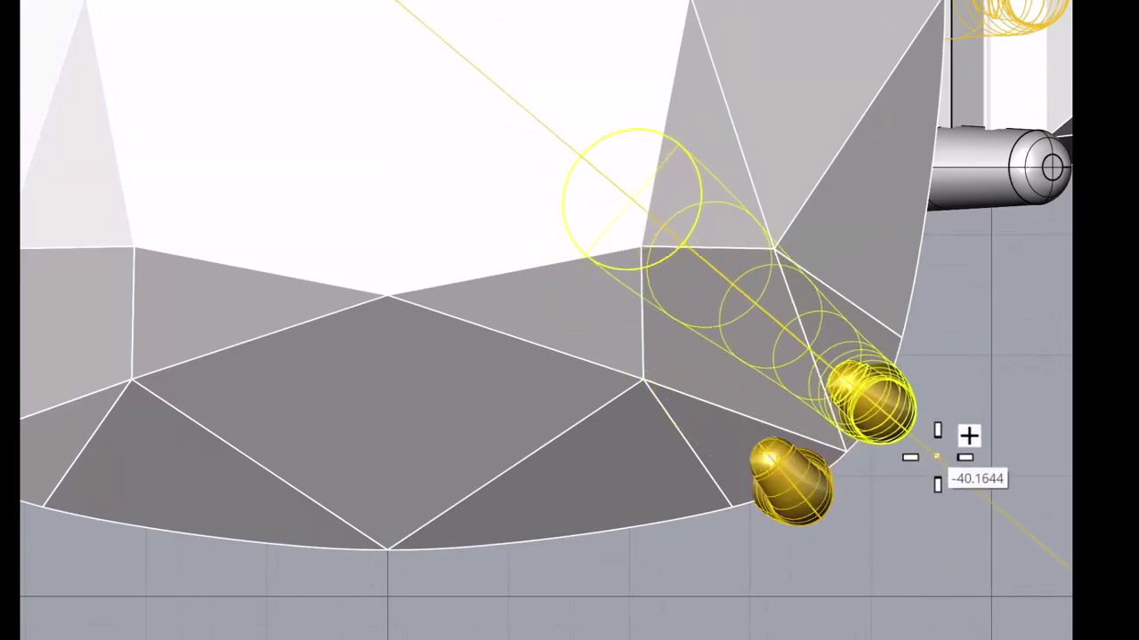
click(936, 456)
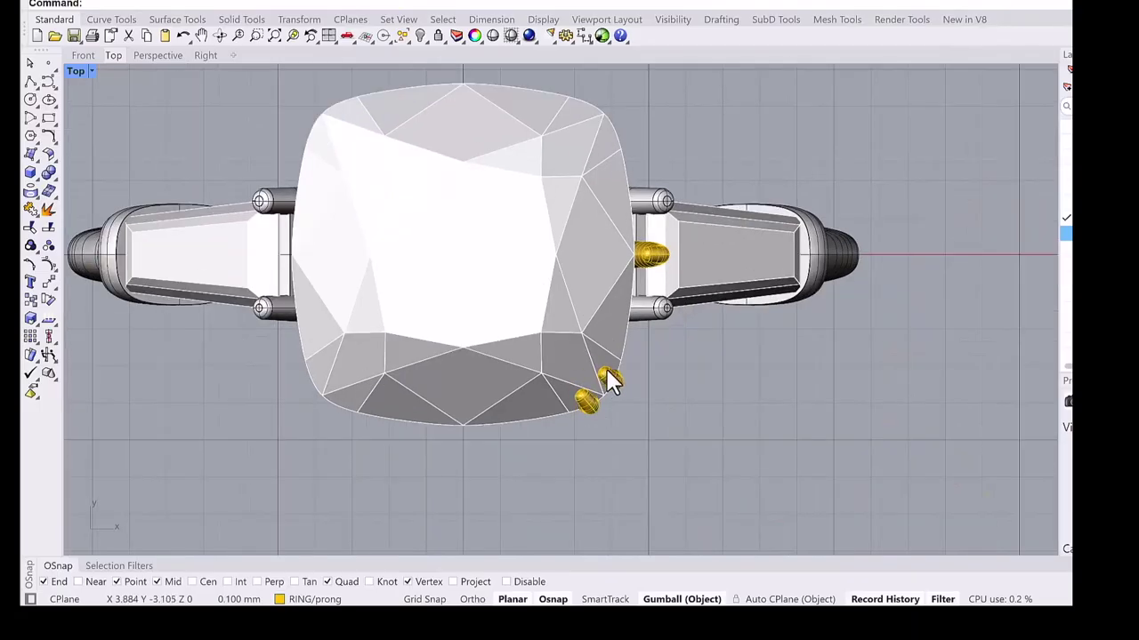
Mirror the pair of corner prongs across the ring's centre to the adjacent corner, and mirror all four to the opposite side of the centre stone.
click(863, 379)
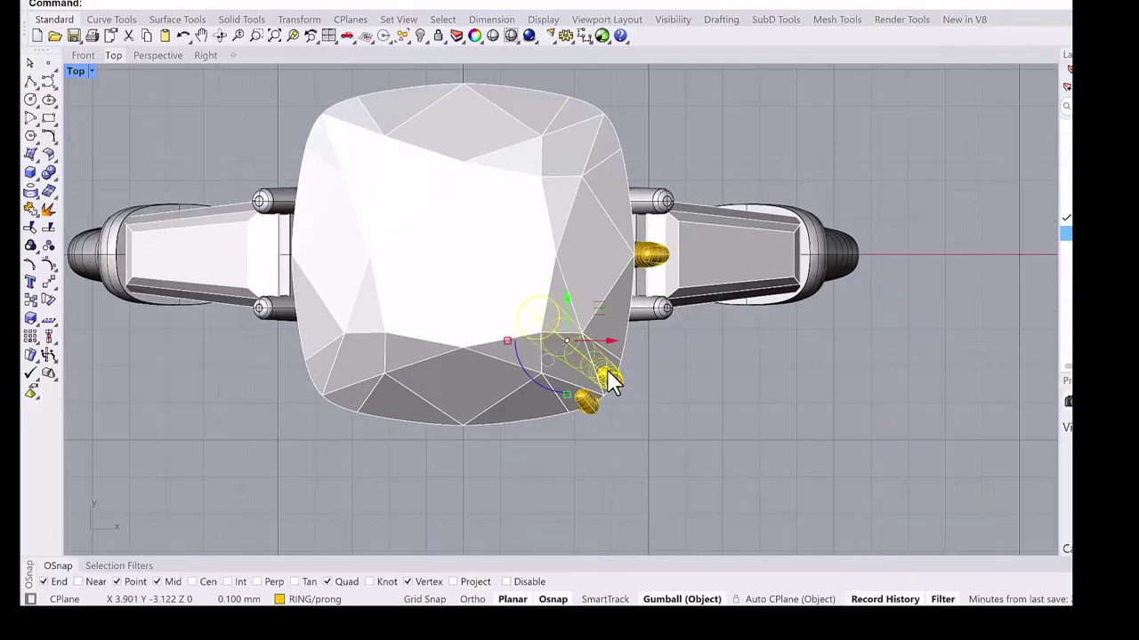
shift+click(593, 417)
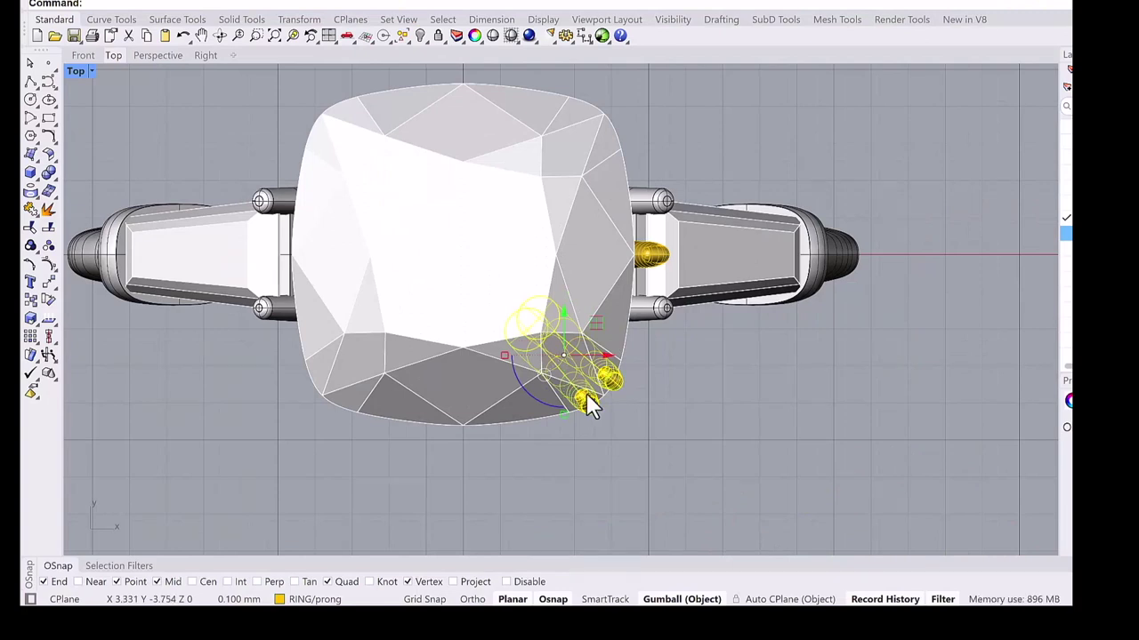
key(Return)
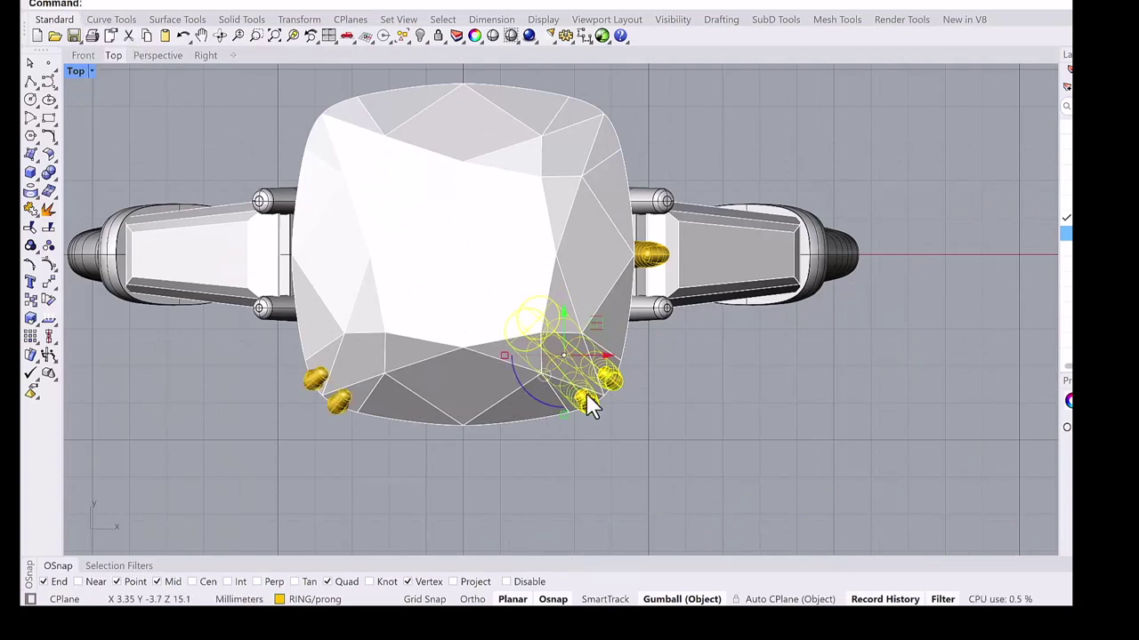
shift+click(339, 404)
shift+click(315, 382)
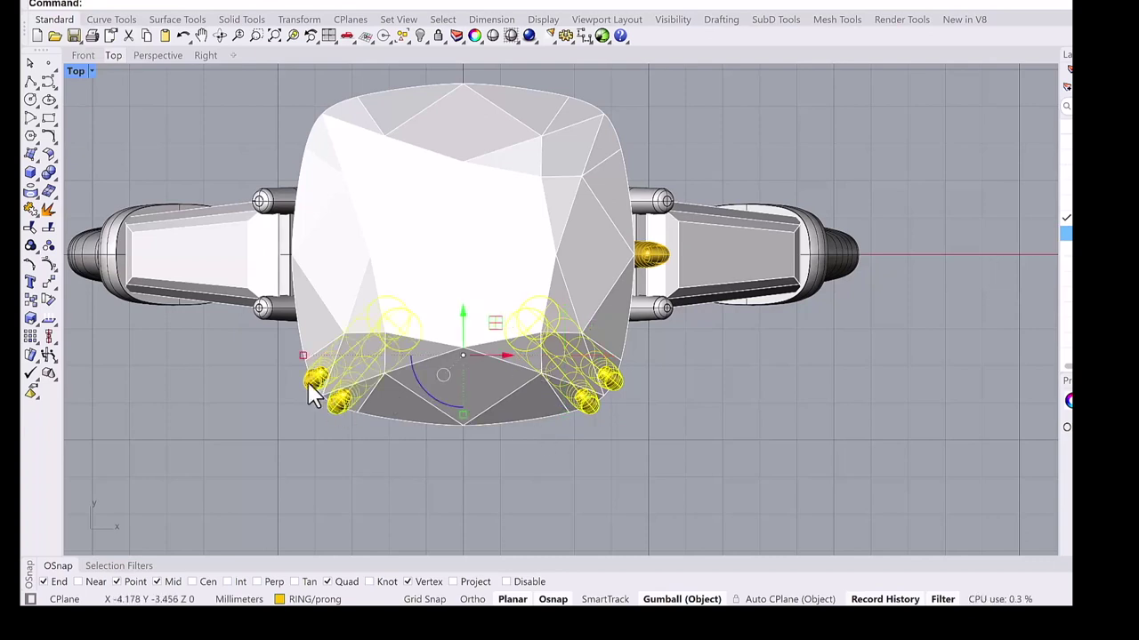
key(Return)
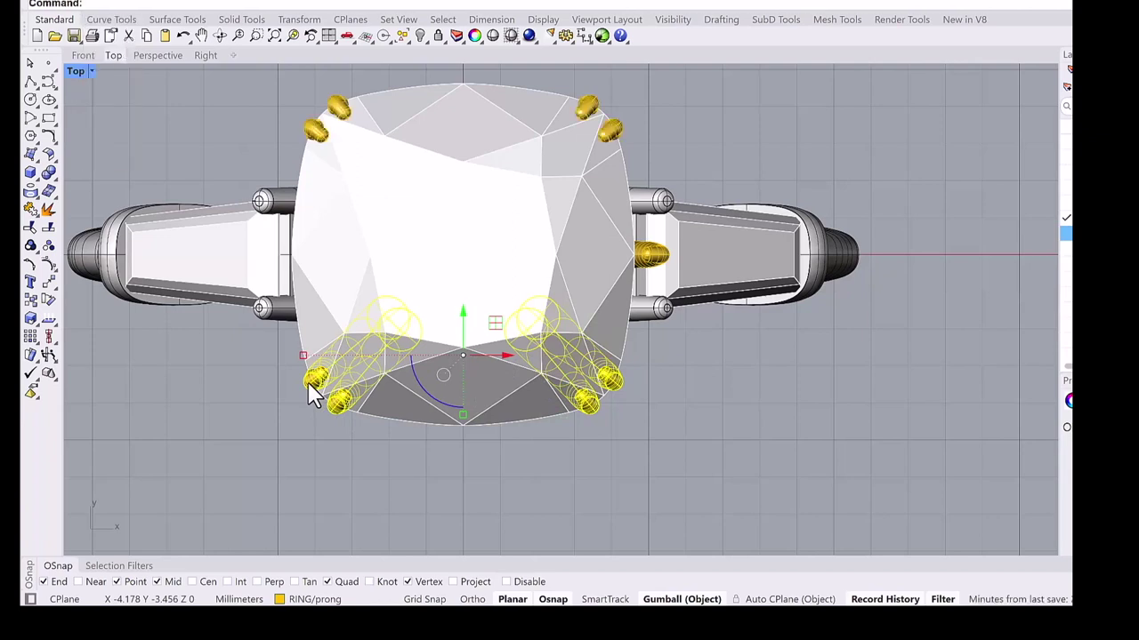
key(Escape)
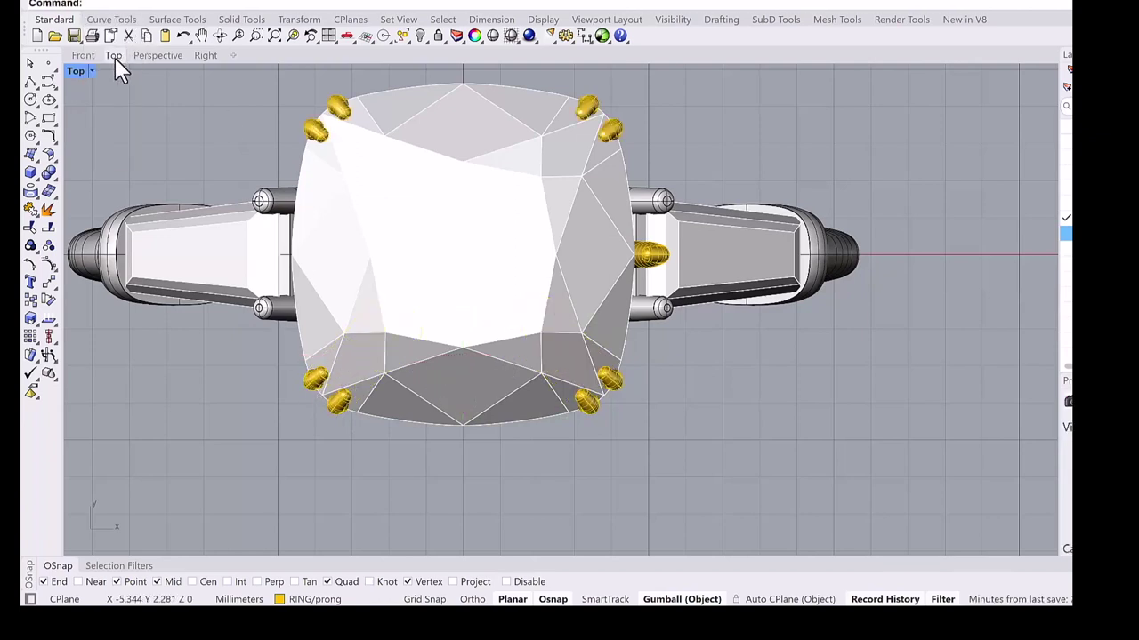
Delete the original swept prong beside the centre stone, between the side setting's two prongs.
click(156, 55)
scroll(549, 289, down, 3)
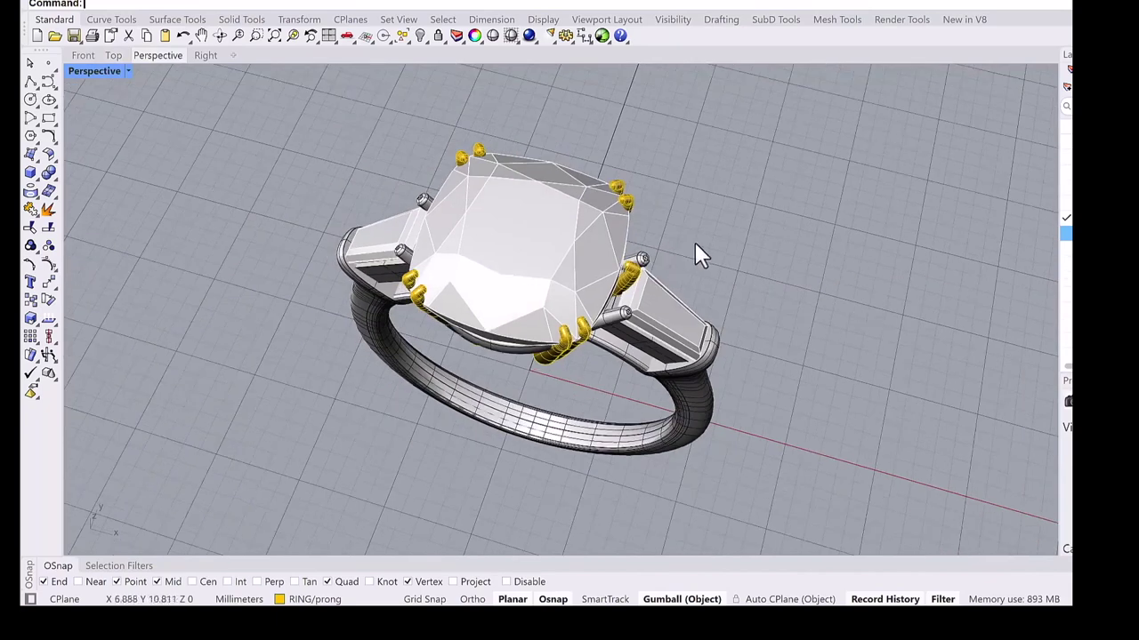
scroll(620, 281, up, 3)
click(627, 278)
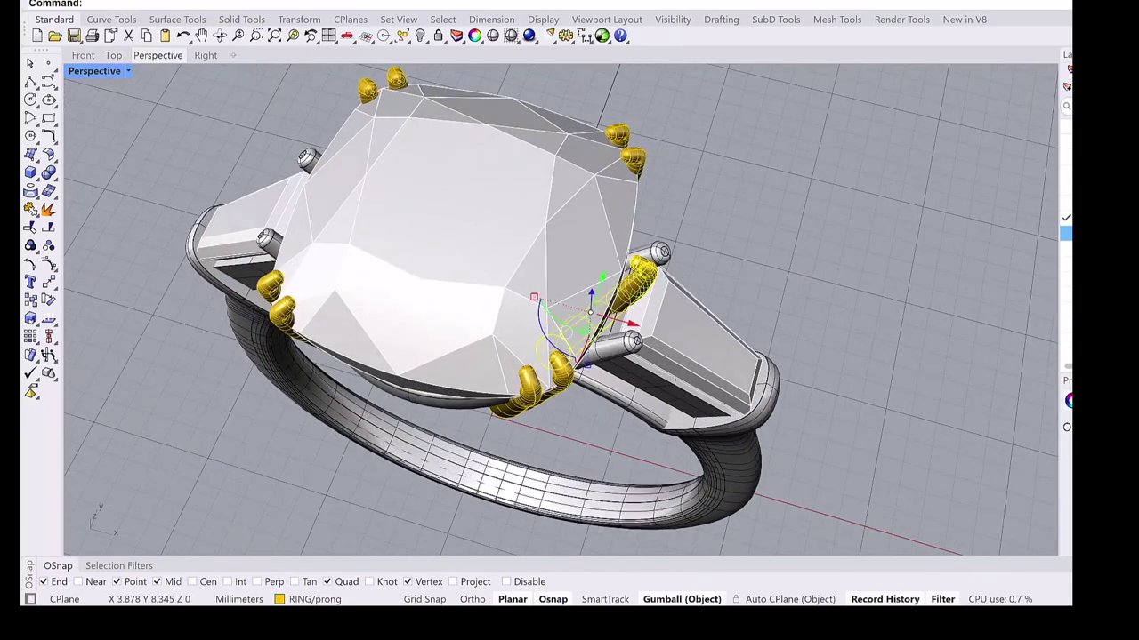
key(Delete)
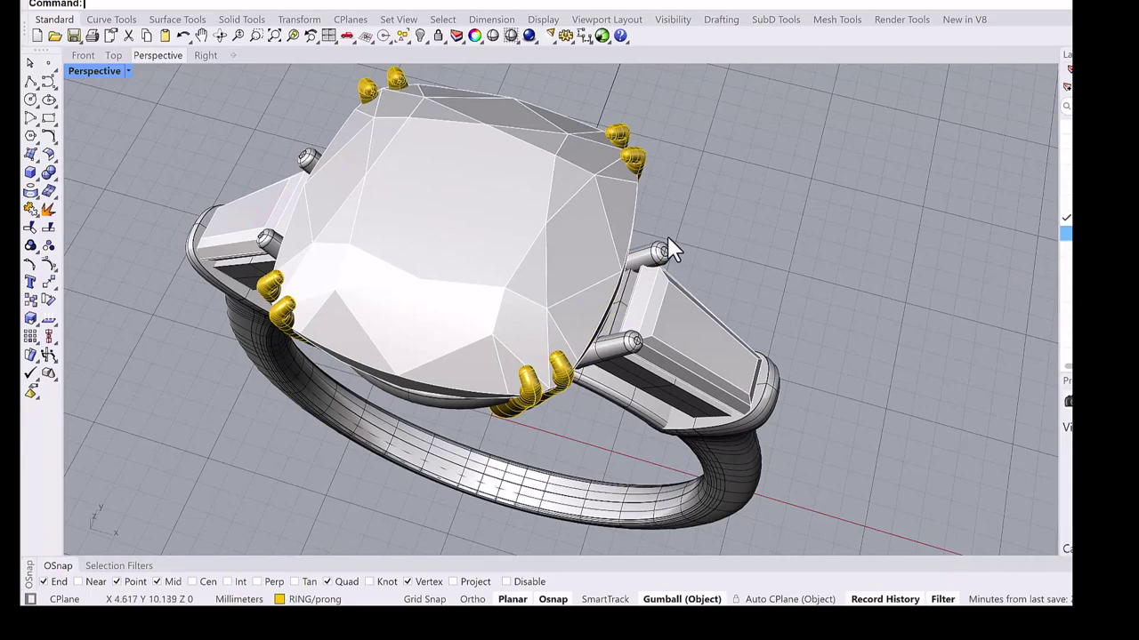
Wire Cut all the centre stone's double prongs with the ring's inner finger-hole curve, removing the lower ends that protrude into the hole.
right_drag(667, 235, 554, 246)
mouse_move(471, 276)
right_down()
mouse_move(462, 307)
mouse_move(514, 261)
mouse_move(478, 285)
right_up()
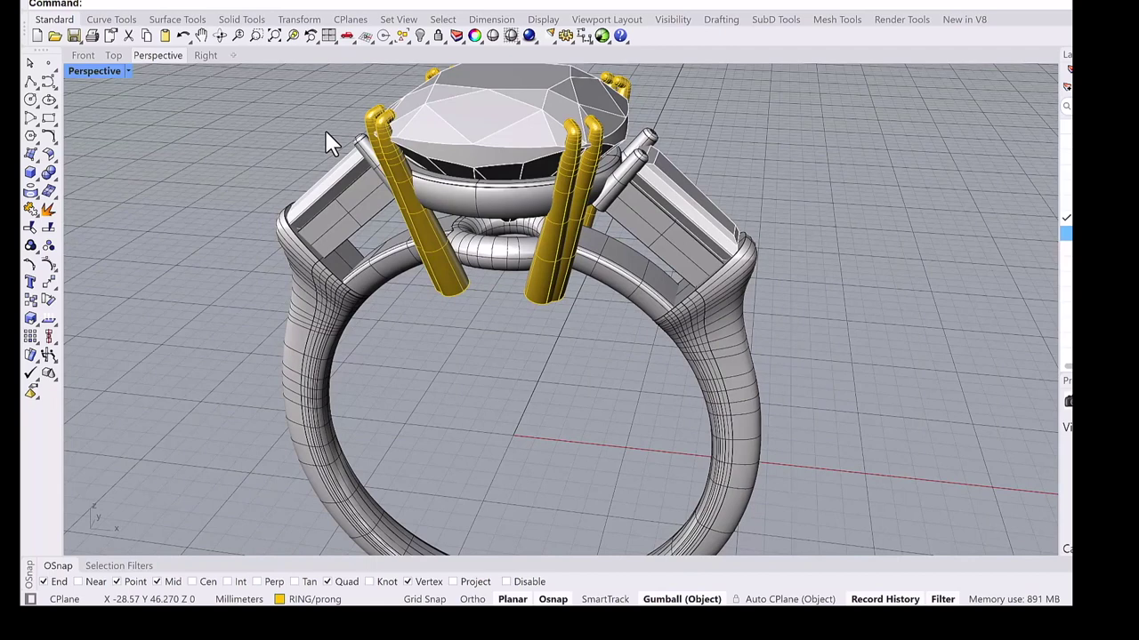
click(237, 20)
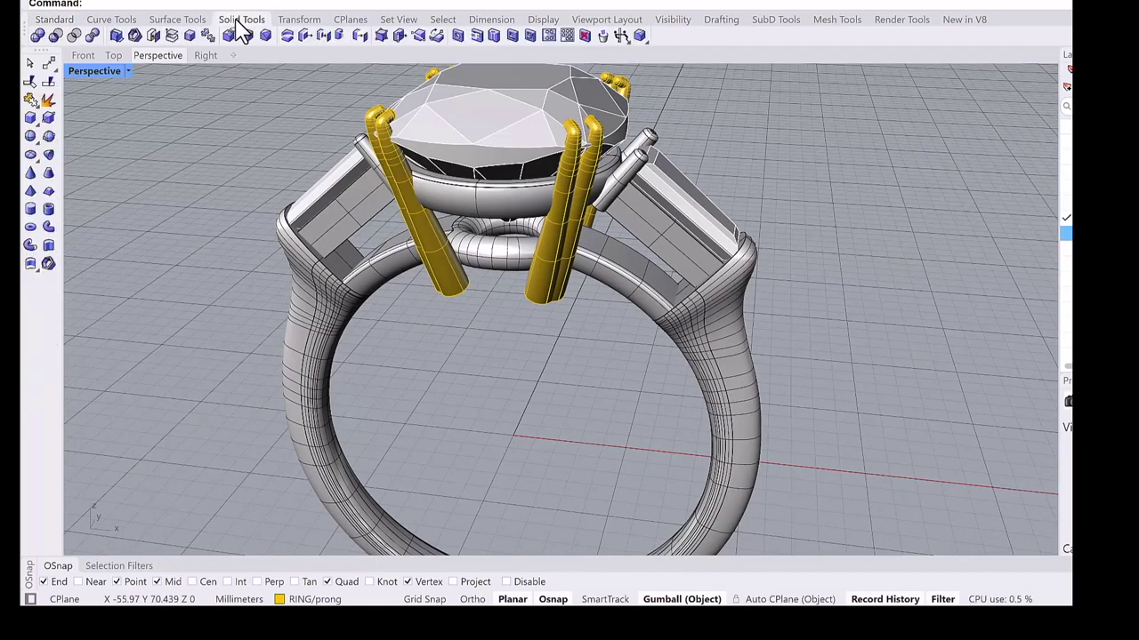
click(288, 38)
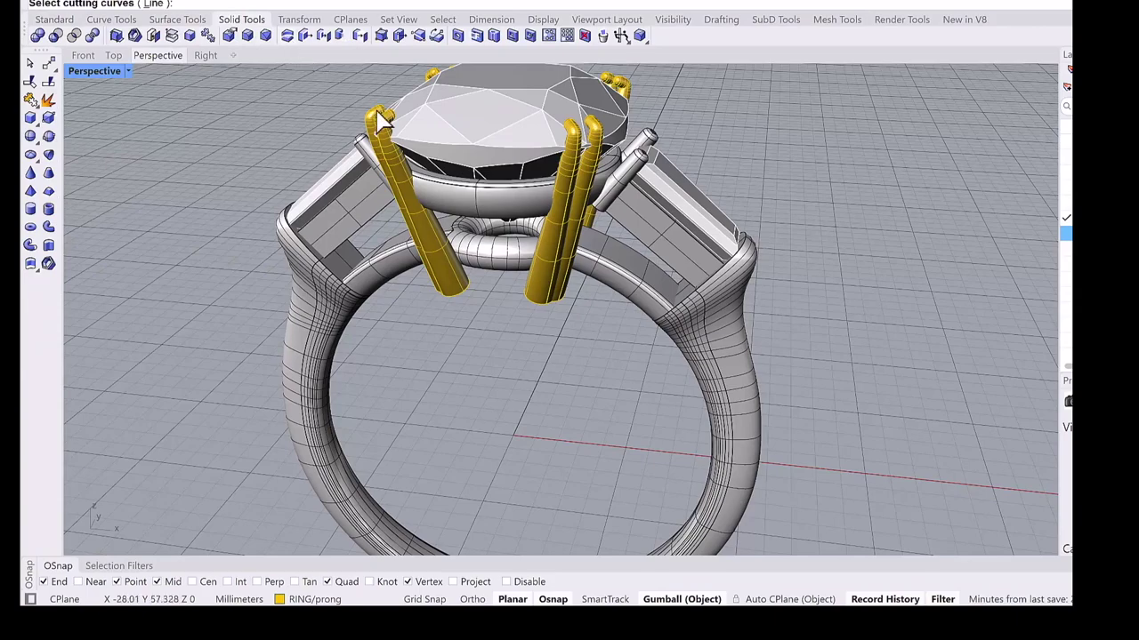
right_drag(433, 298, 427, 267)
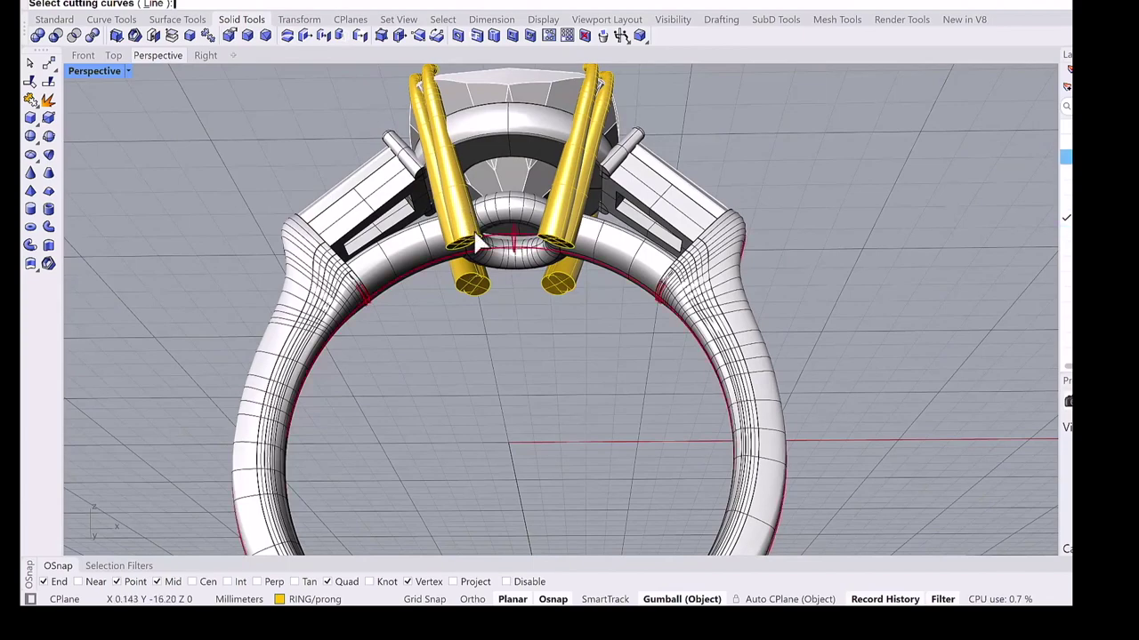
click(532, 256)
scroll(532, 256, down, 4)
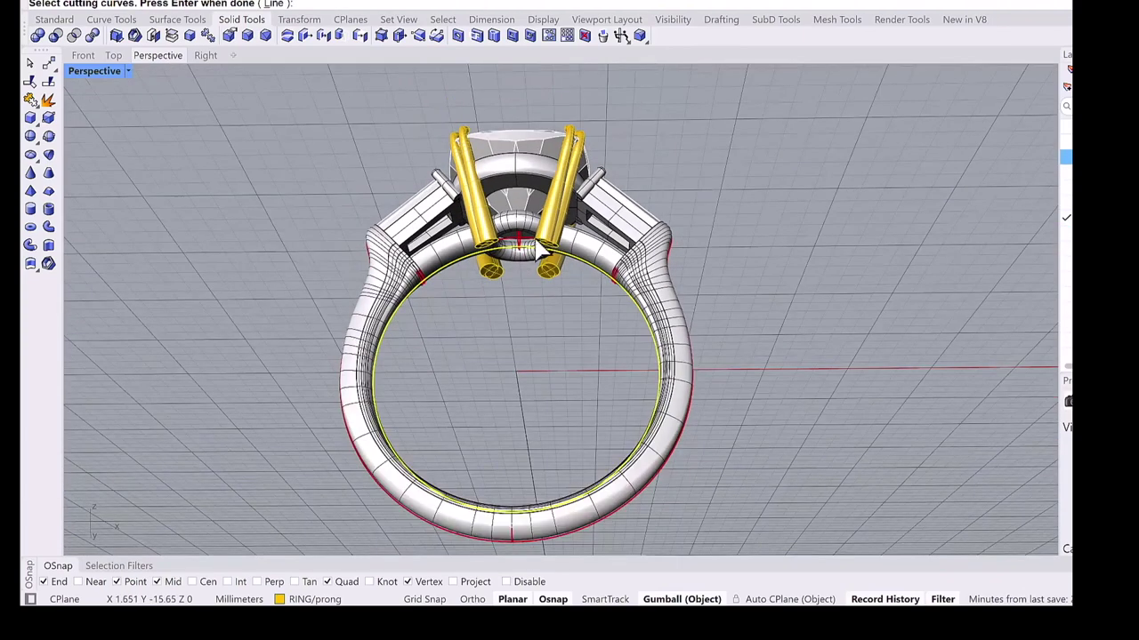
right_drag(579, 210, 631, 293)
key(Return)
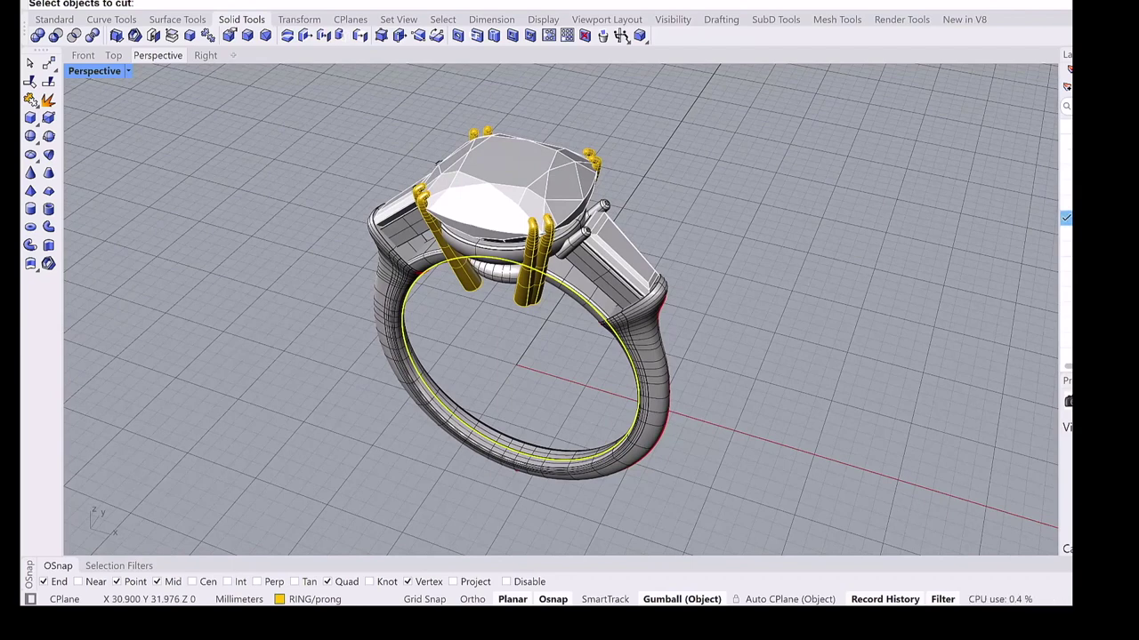
click(1066, 217)
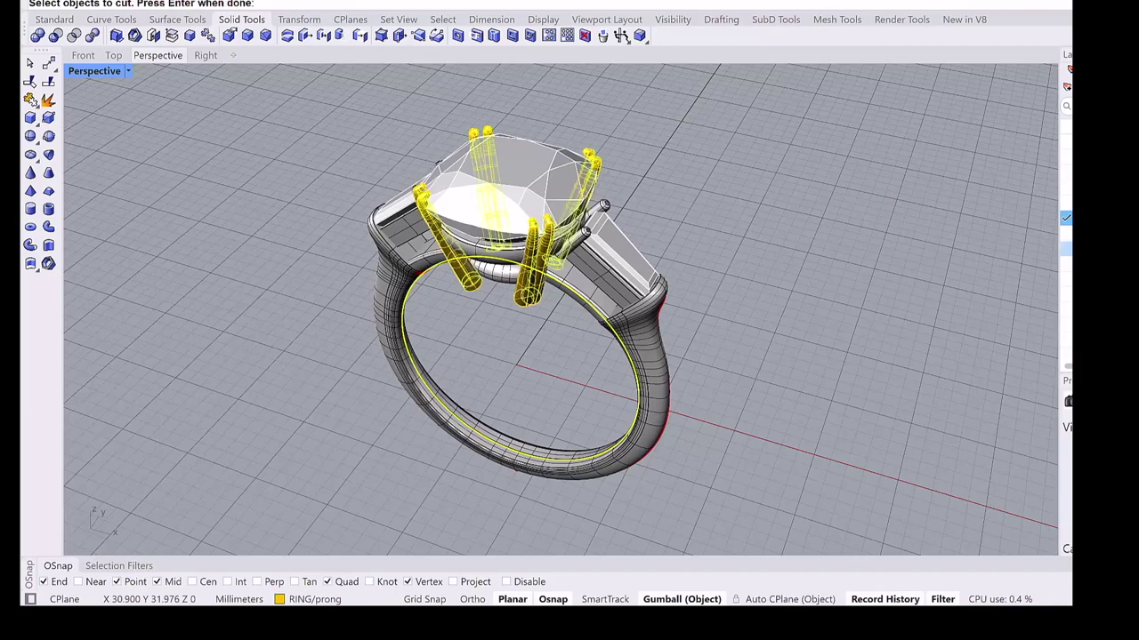
key(Return)
right_drag(610, 249, 719, 244)
click(729, 254)
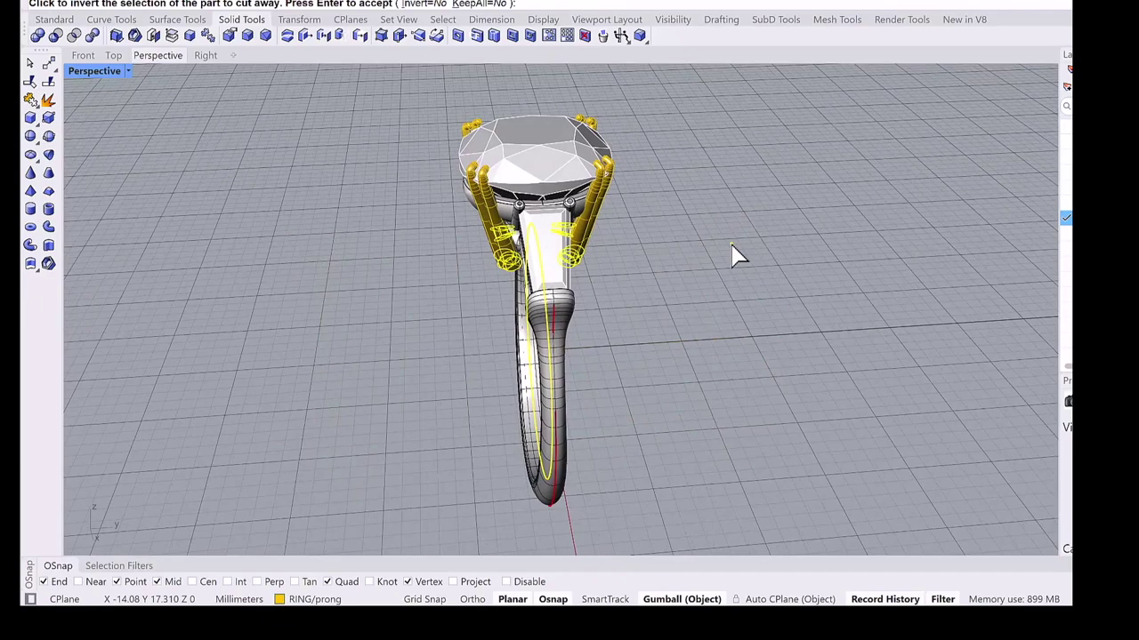
key(Return)
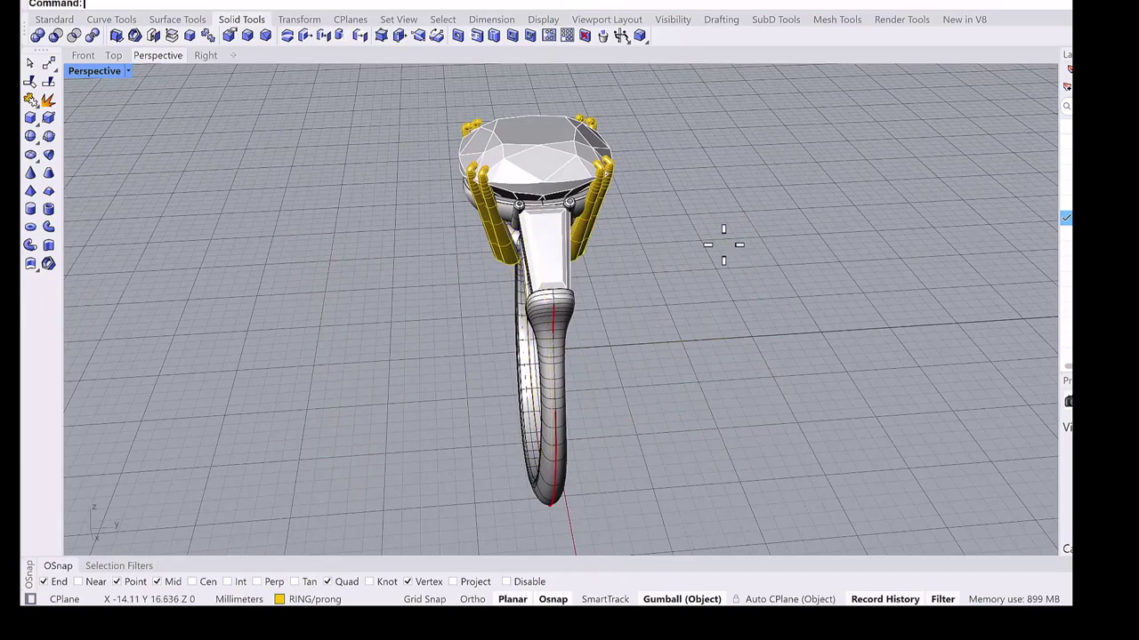
right_drag(680, 251, 711, 271)
scroll(578, 307, up, 8)
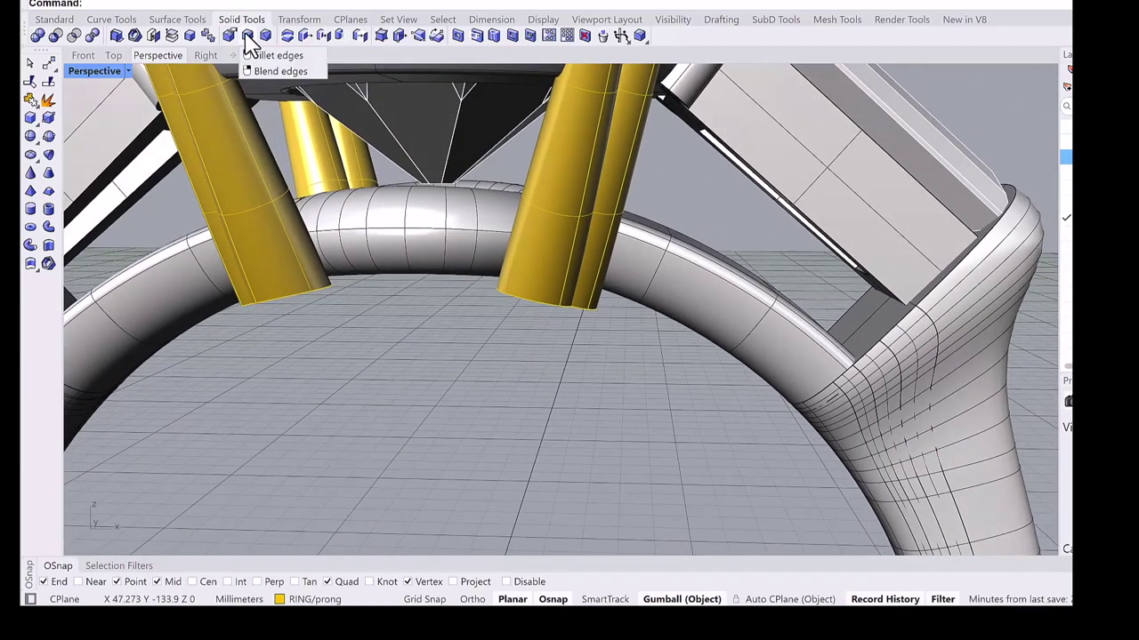
click(249, 44)
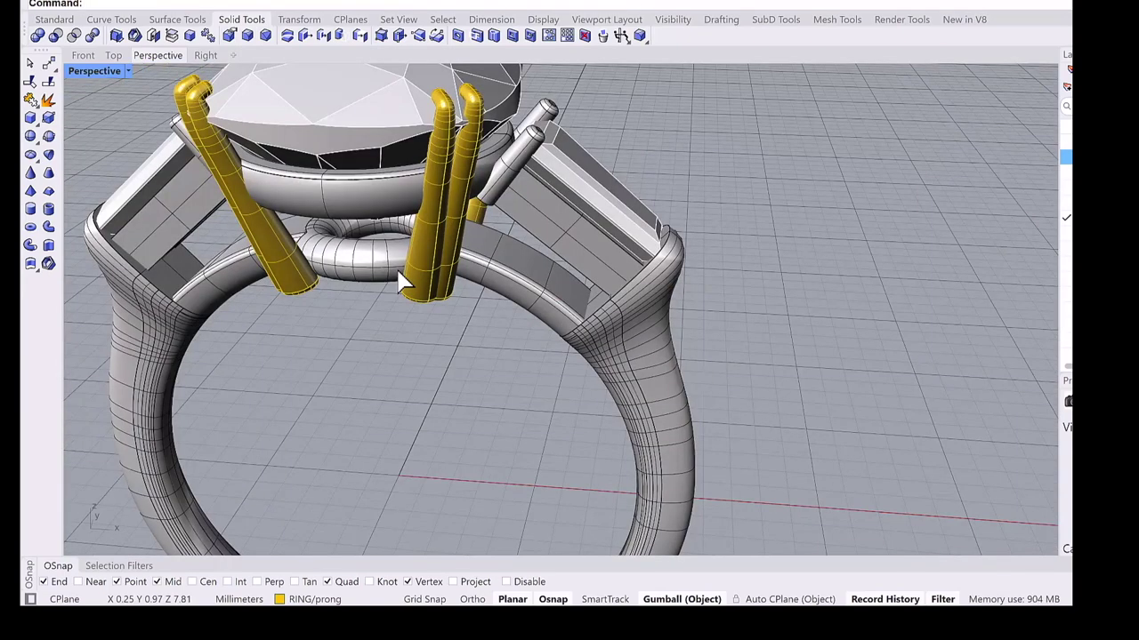
mouse_move(452, 273)
right_down()
mouse_move(460, 257)
mouse_move(454, 289)
right_up()
scroll(433, 263, up, 2)
scroll(434, 267, down, 2)
scroll(460, 265, down, 2)
scroll(454, 289, down, 2)
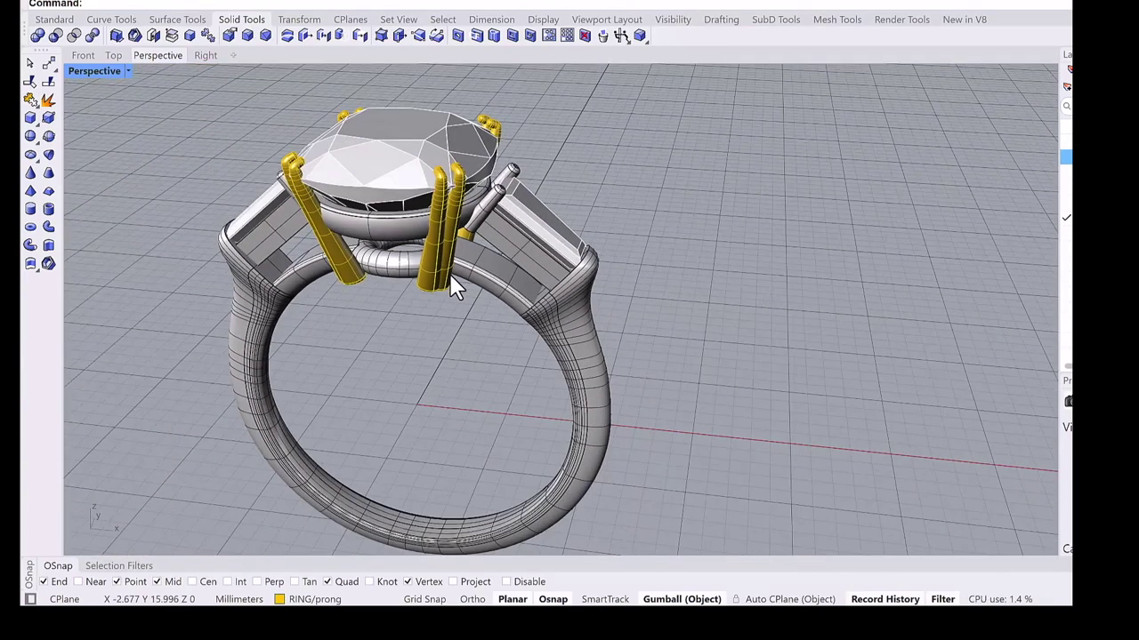
scroll(450, 274, down, 2)
right_click(450, 275)
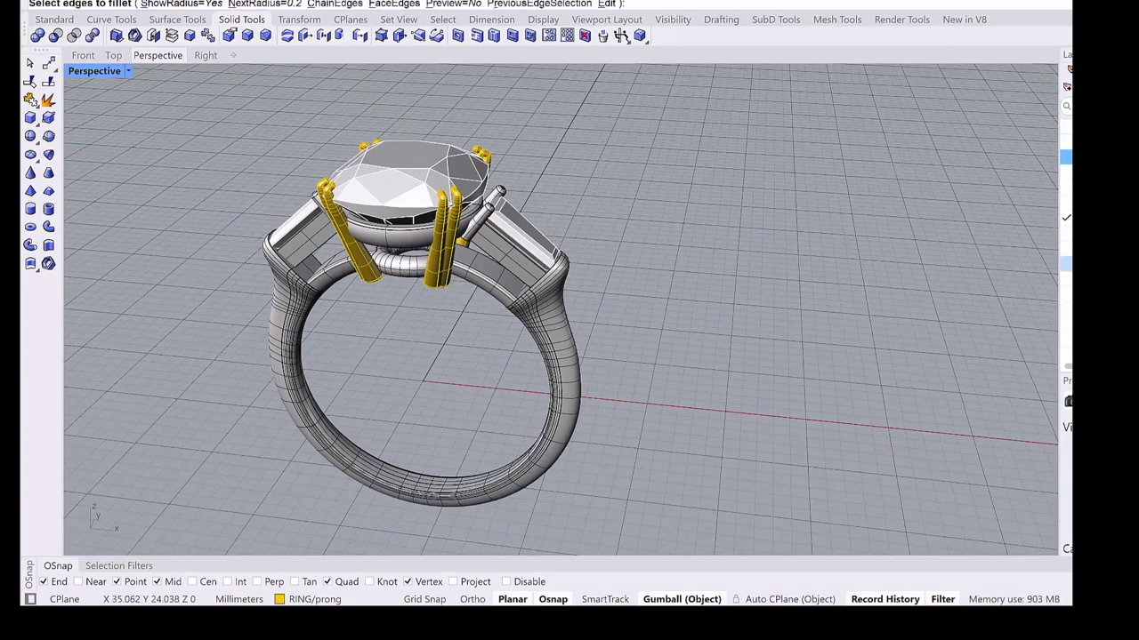
Hide the centre and side stones, and Boolean union the shank, settings and prongs into one metal body.
click(1066, 264)
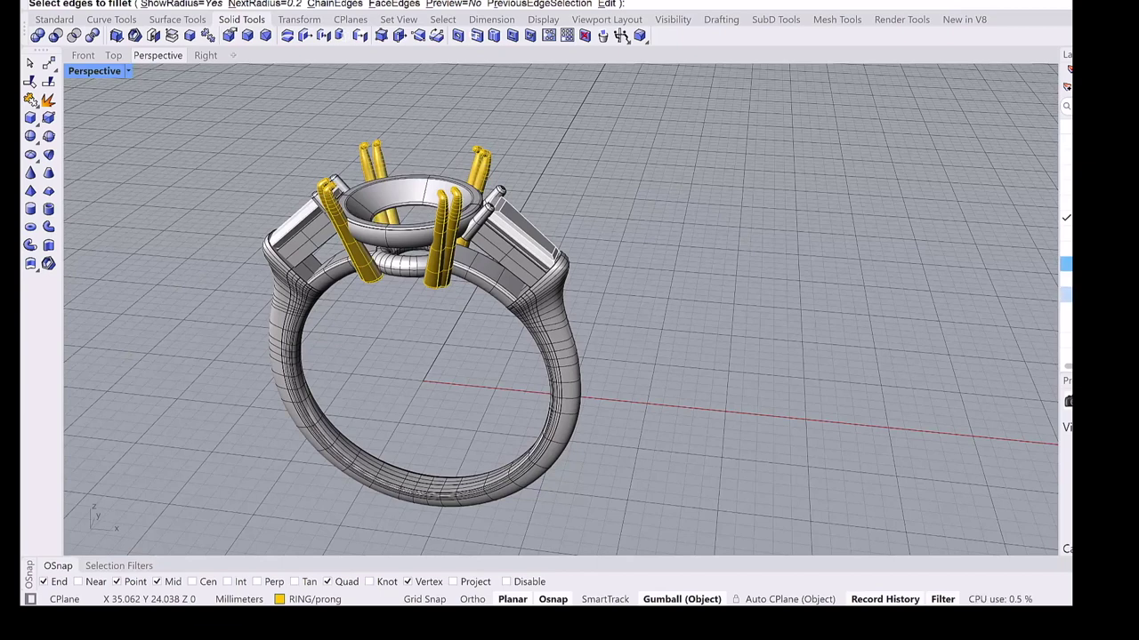
click(1066, 294)
key(Escape)
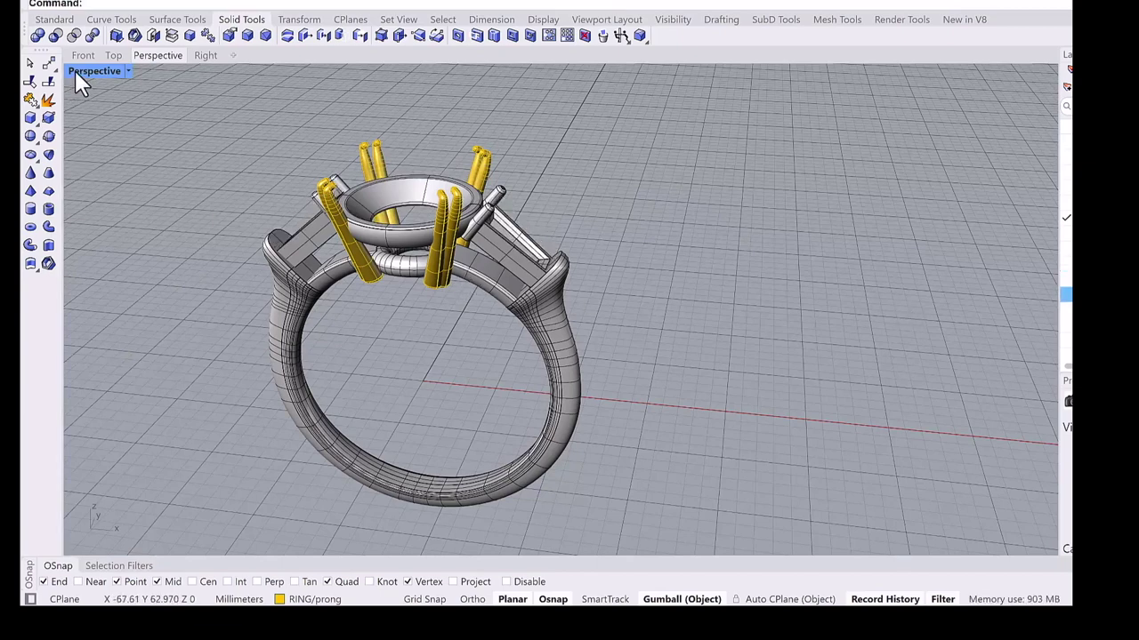
click(38, 36)
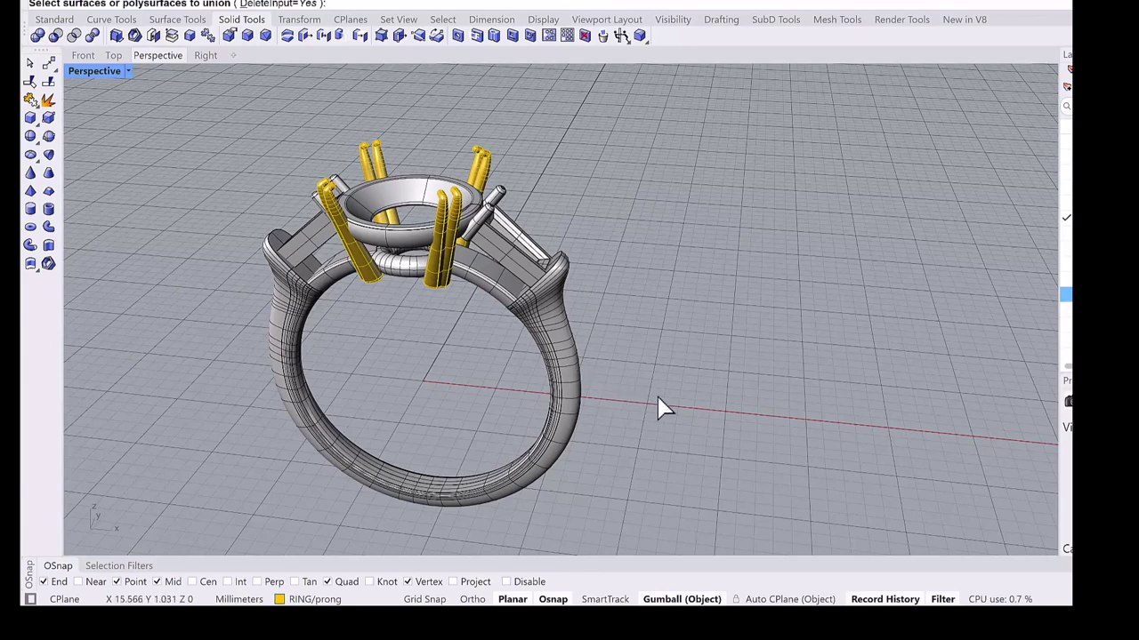
key(ctrl+a)
key(Return)
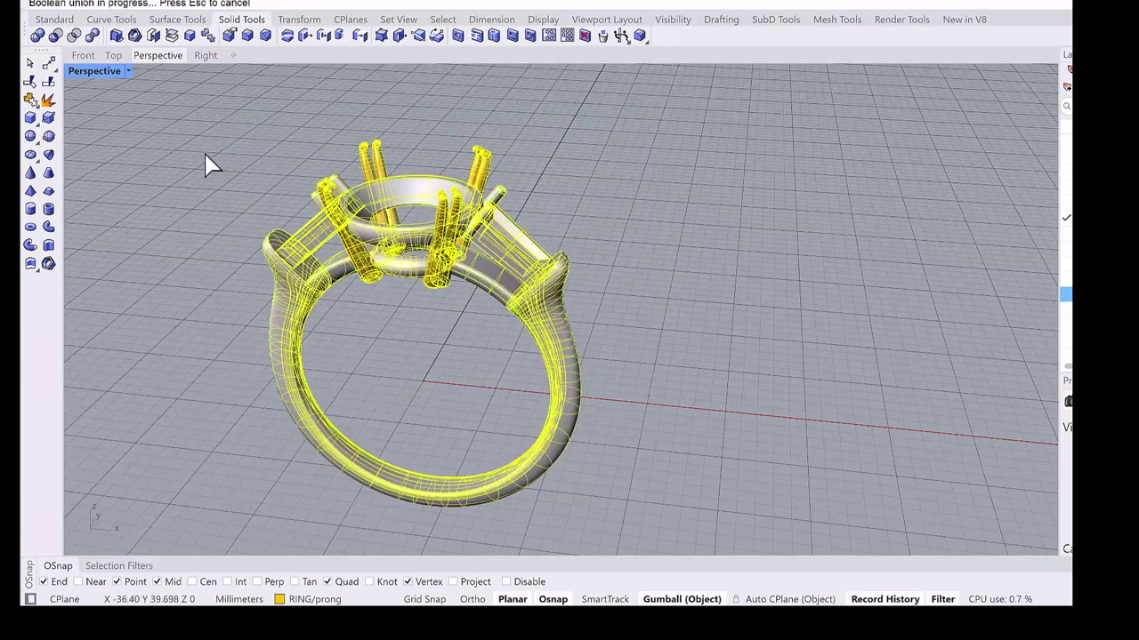
click(701, 248)
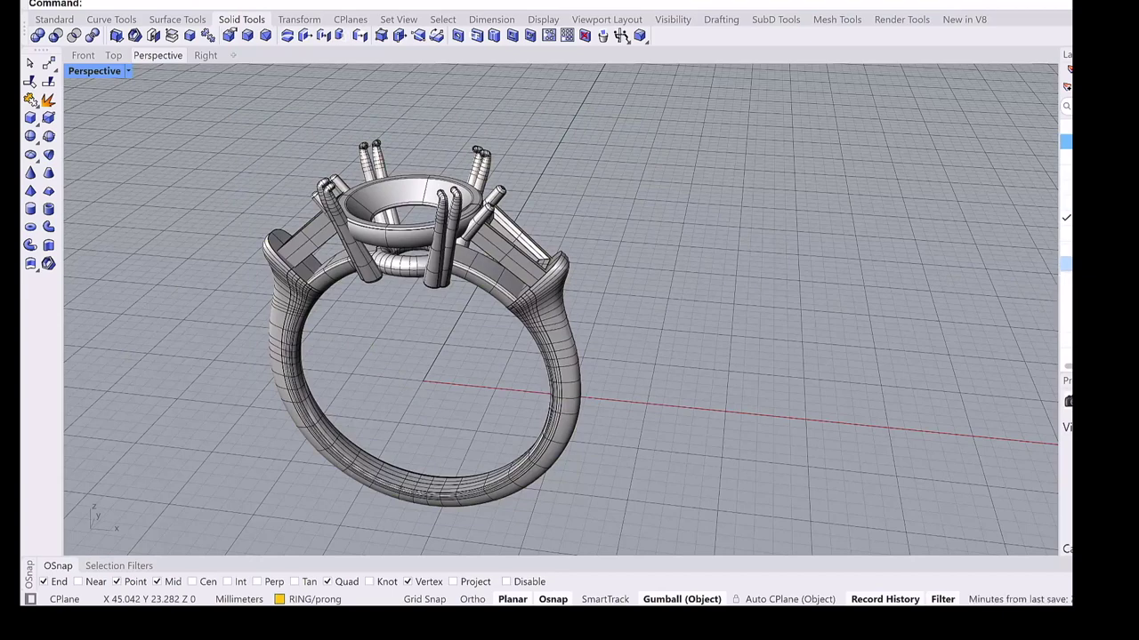
Show the centre stone and side stones again and view the finished ring in perspective.
click(1066, 264)
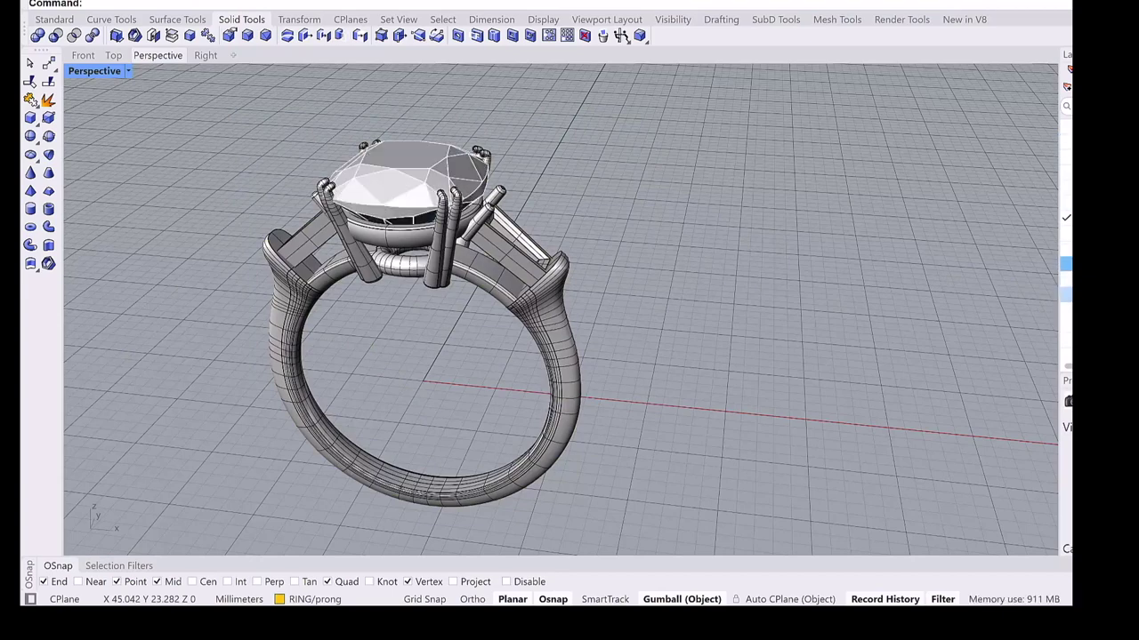
click(1065, 295)
scroll(562, 264, down, 2)
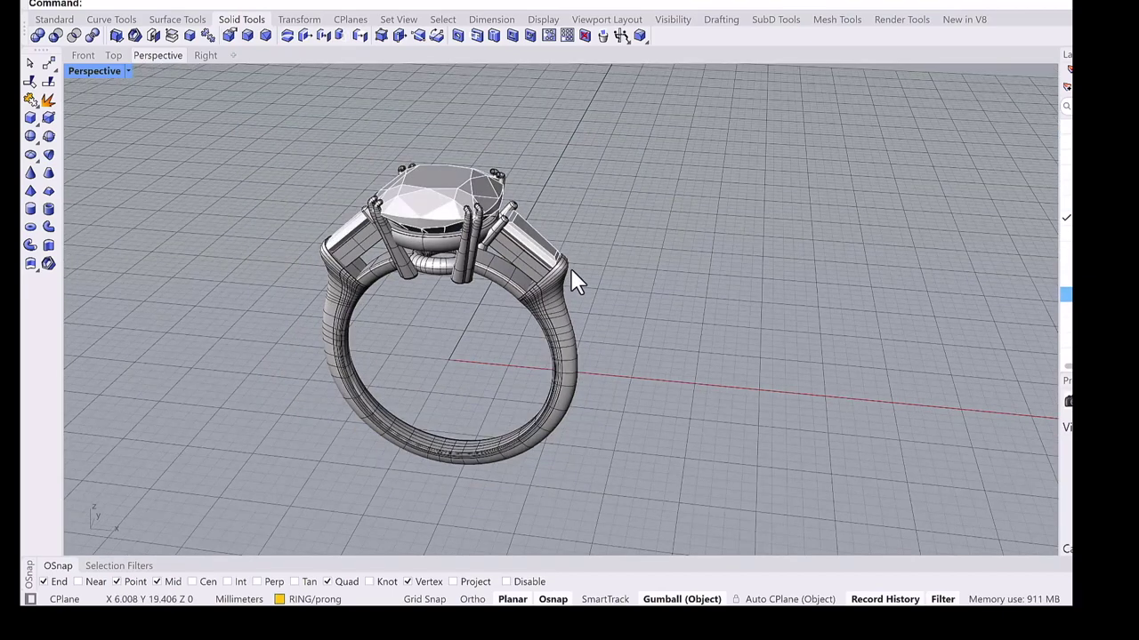
right_drag(572, 269, 543, 270)
right_drag(599, 293, 833, 91)
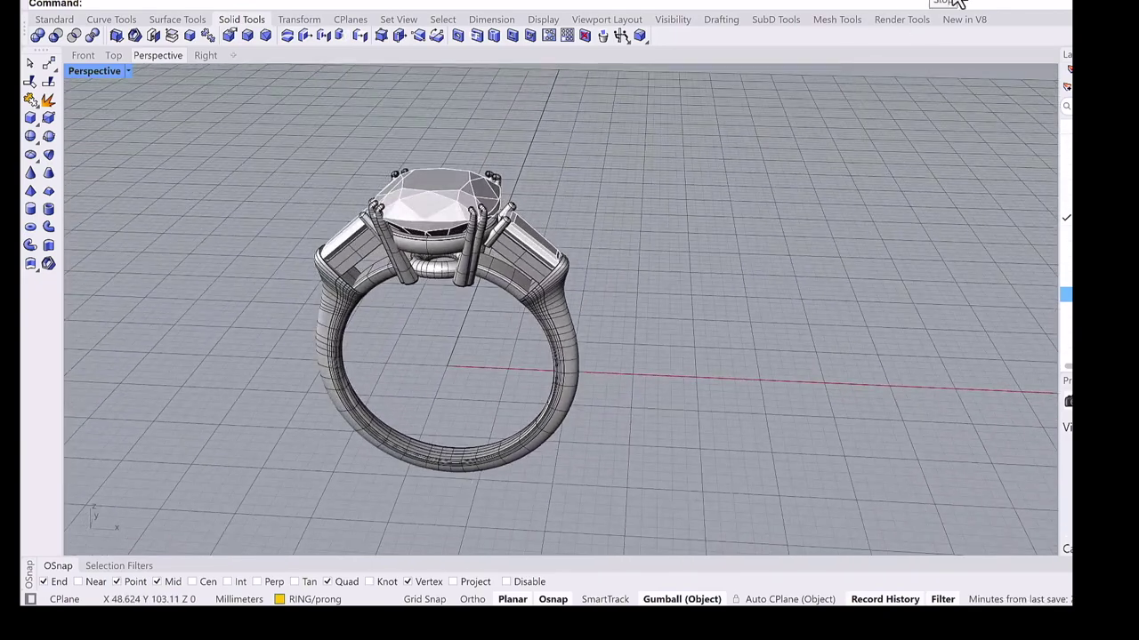